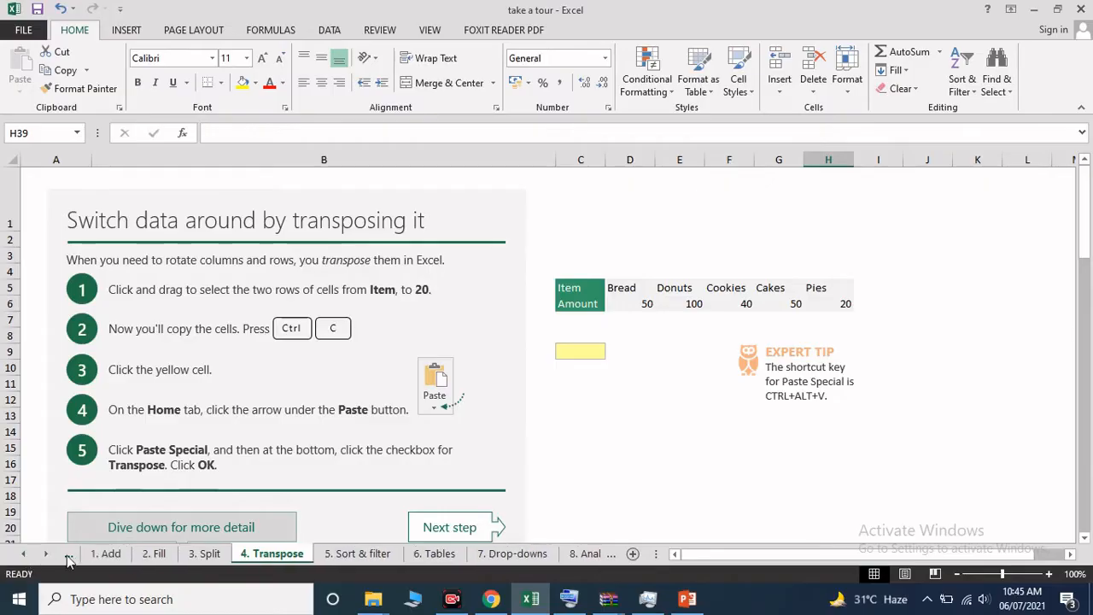
- Review the tutorial content on the 1. Add, 2. Fill and 3. Split sheets, including the section on splitting by delimiters
left_click(104, 554)
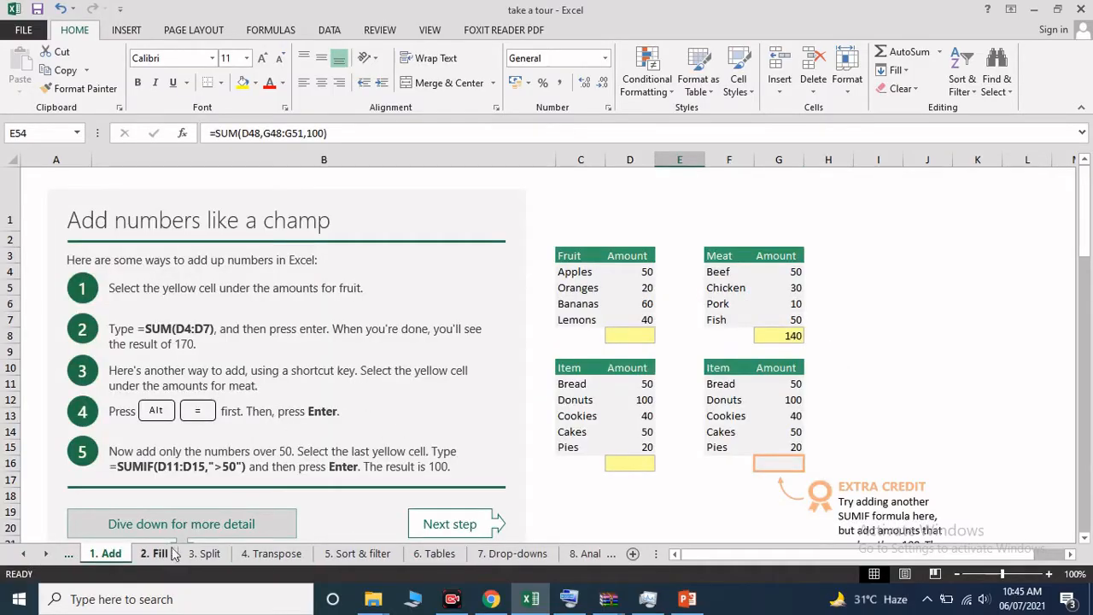
scroll(169, 518, "down", 2)
scroll(165, 473, "down", 4)
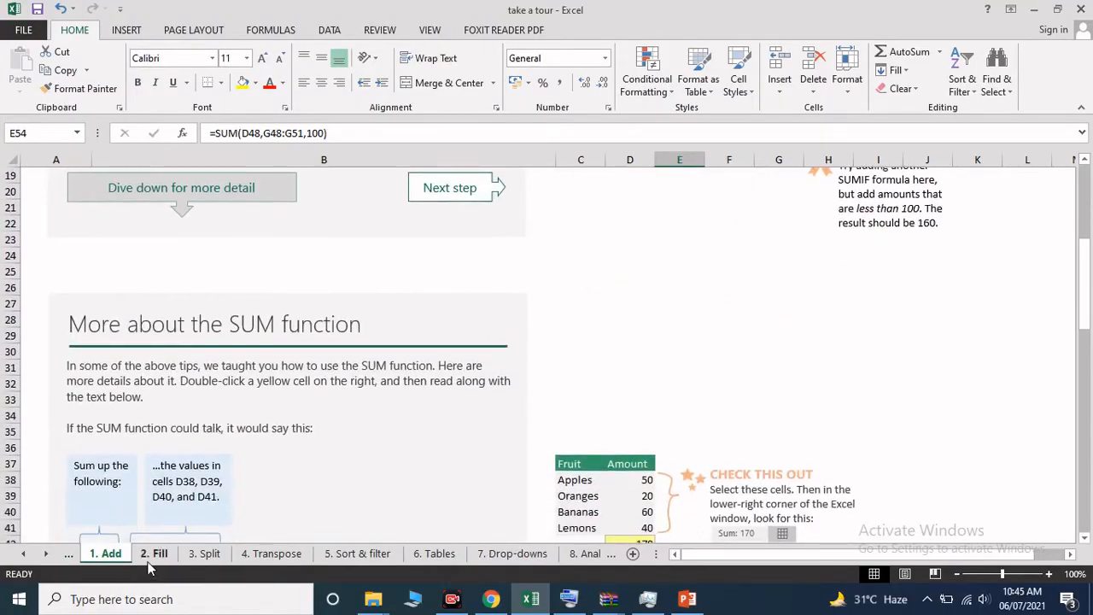
left_click(153, 554)
scroll(420, 385, "up", 5)
scroll(420, 385, "up", 10)
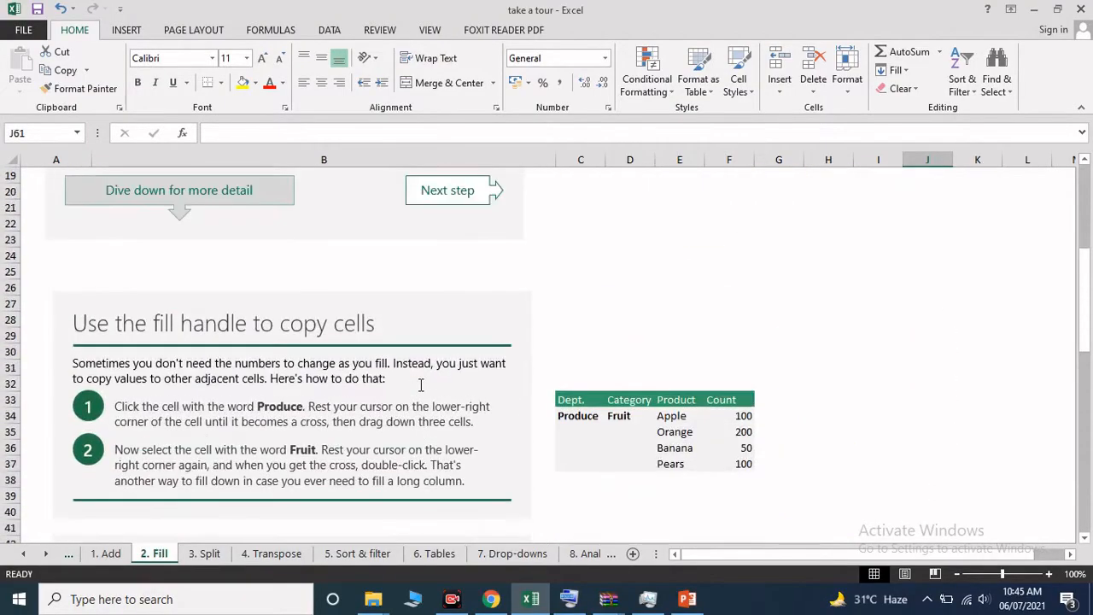
scroll(426, 376, "up", 3)
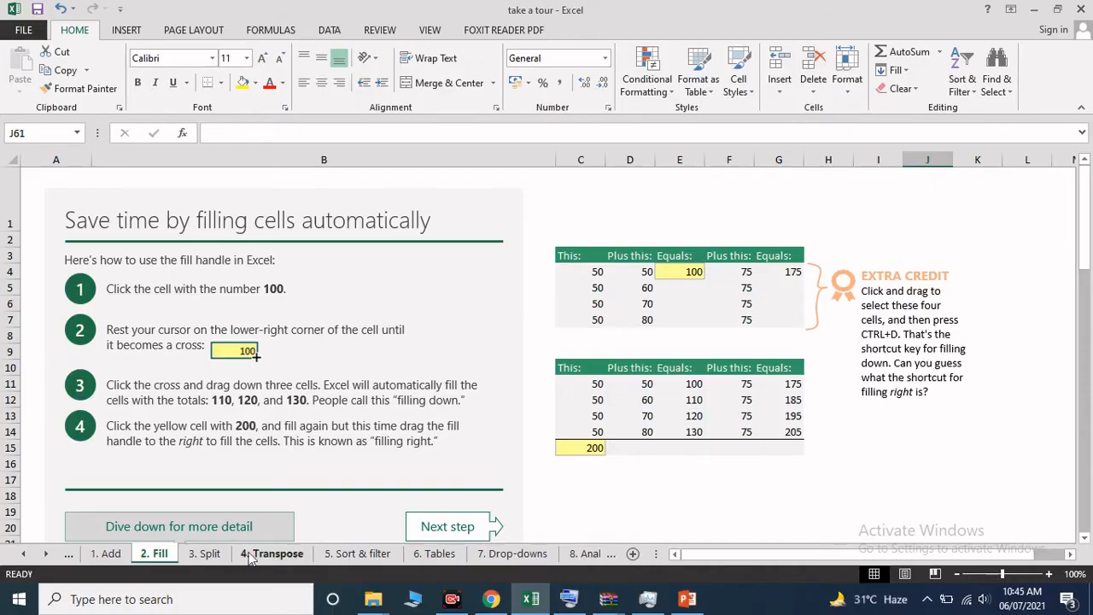
left_click(207, 555)
scroll(419, 344, "up", 4)
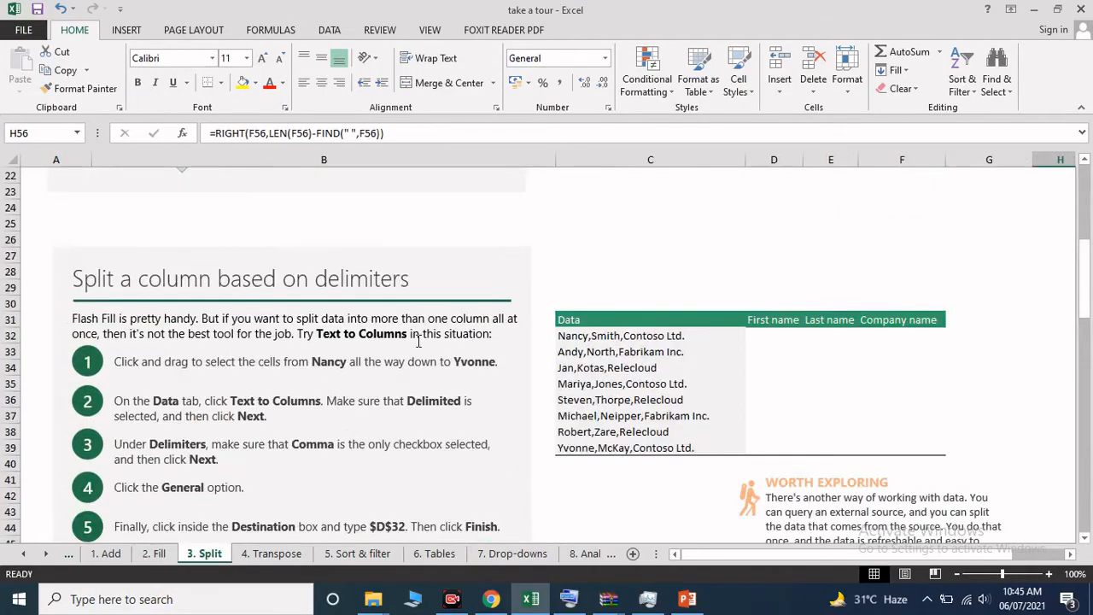
scroll(419, 344, "down", 3)
scroll(417, 345, "down", 2)
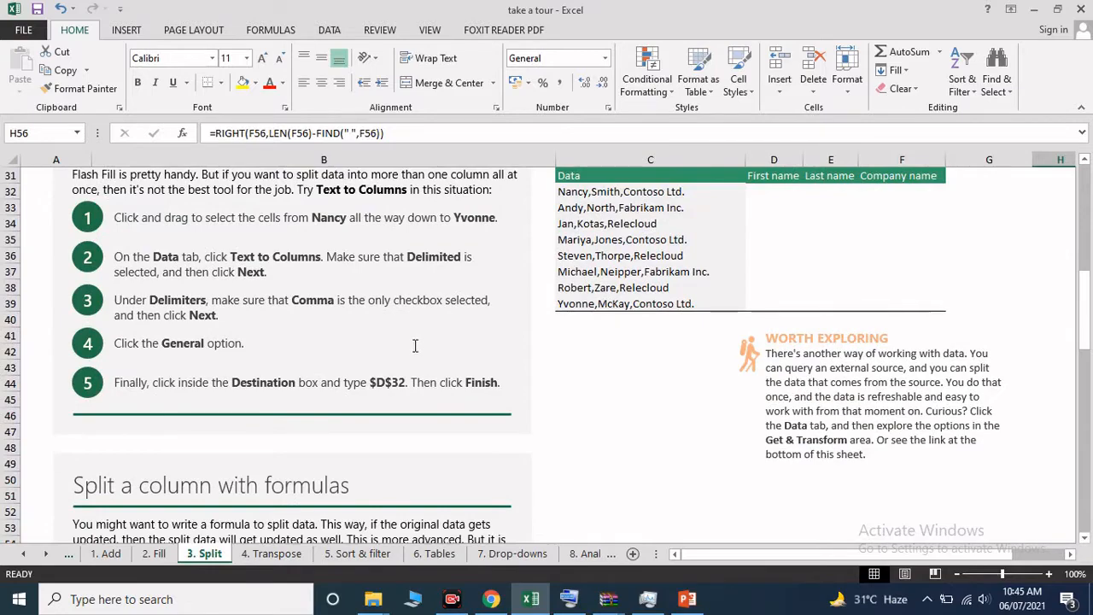
scroll(348, 391, "up", 1)
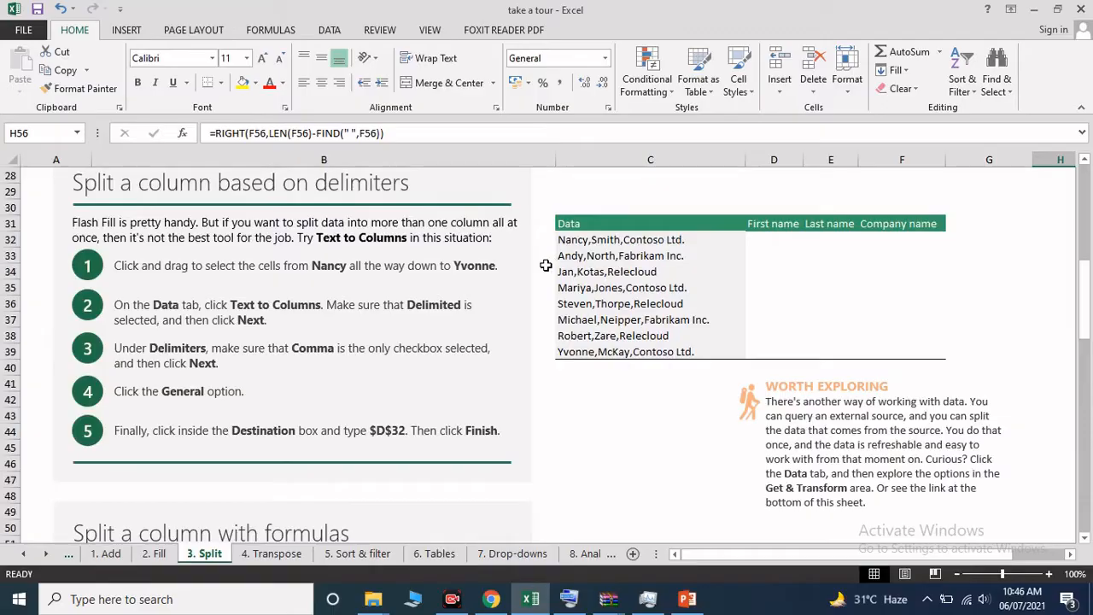
- On the 4. Transpose sheet, copy the Item and Amount rows C5:H6 and paste them transposed at yellow cell C9 using Paste Special
left_click(291, 554)
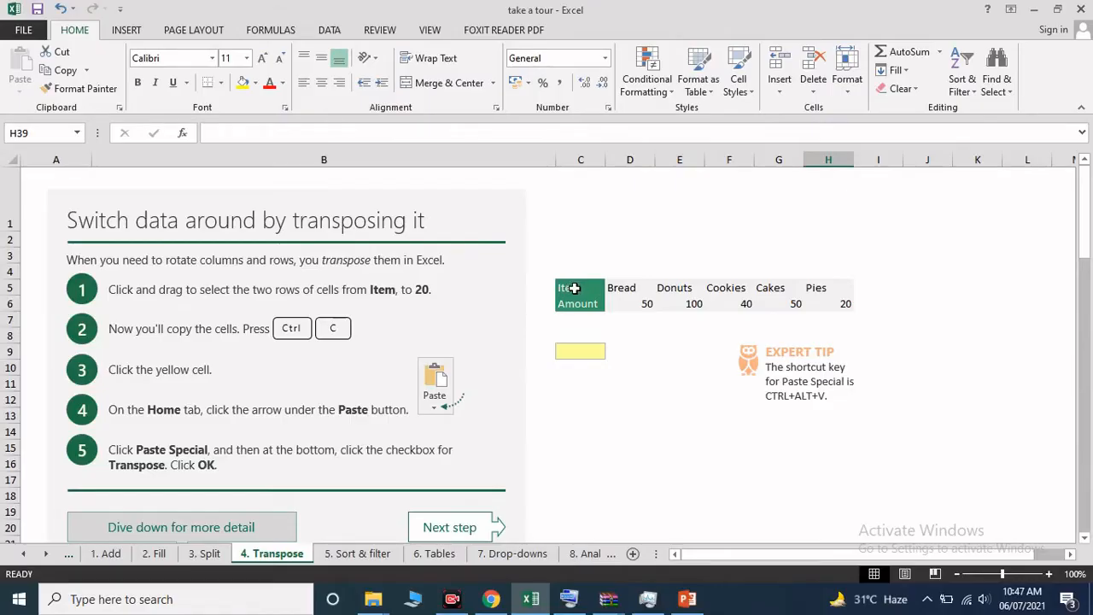
left_click_drag(573, 288, 832, 305)
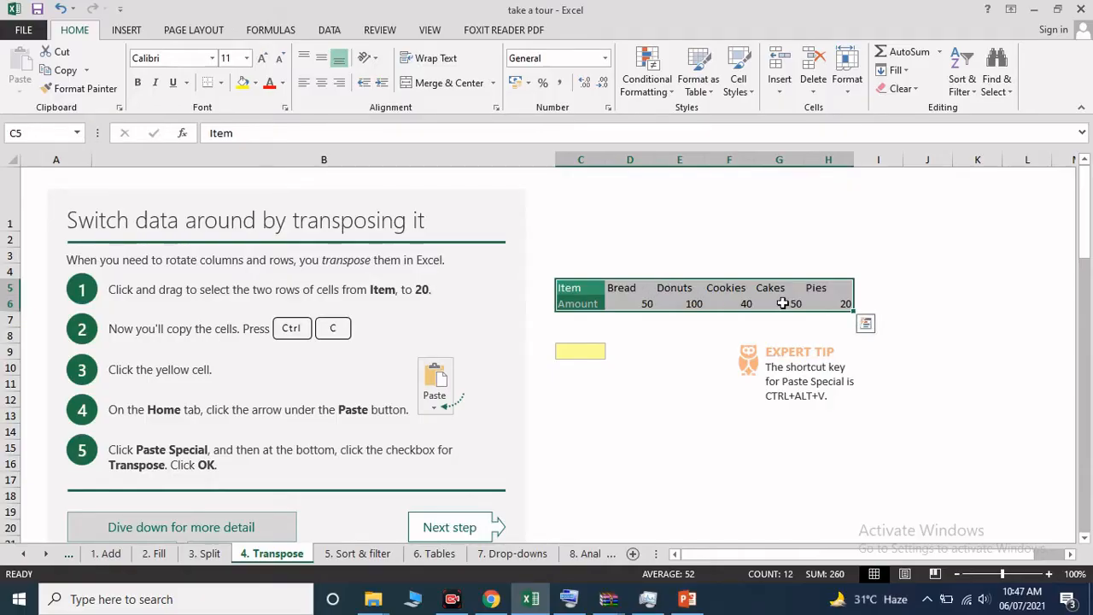
key("ctrl+c")
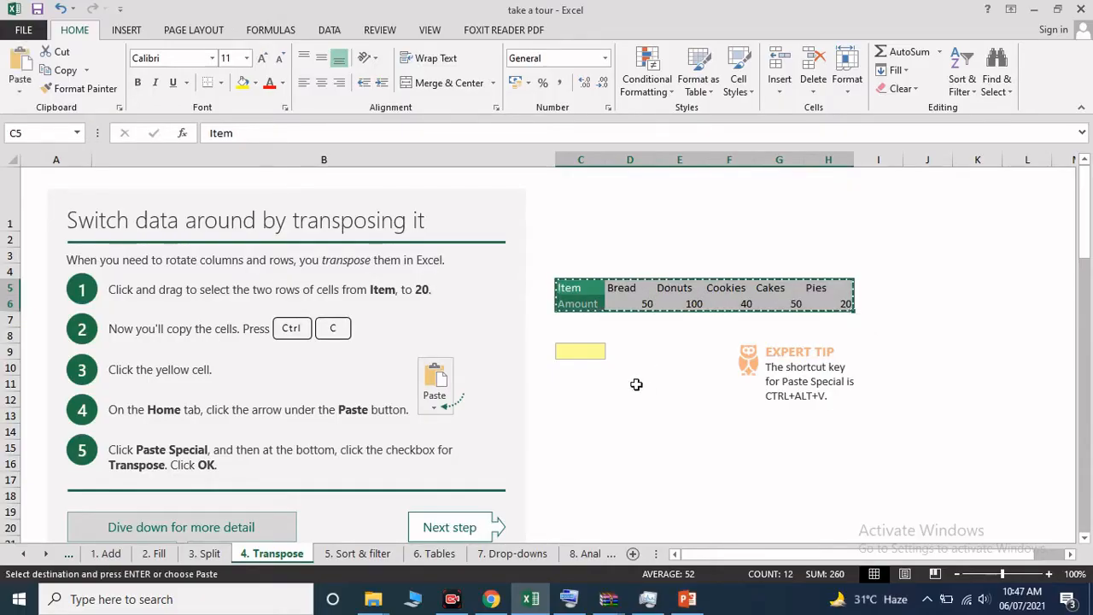
left_click(584, 355)
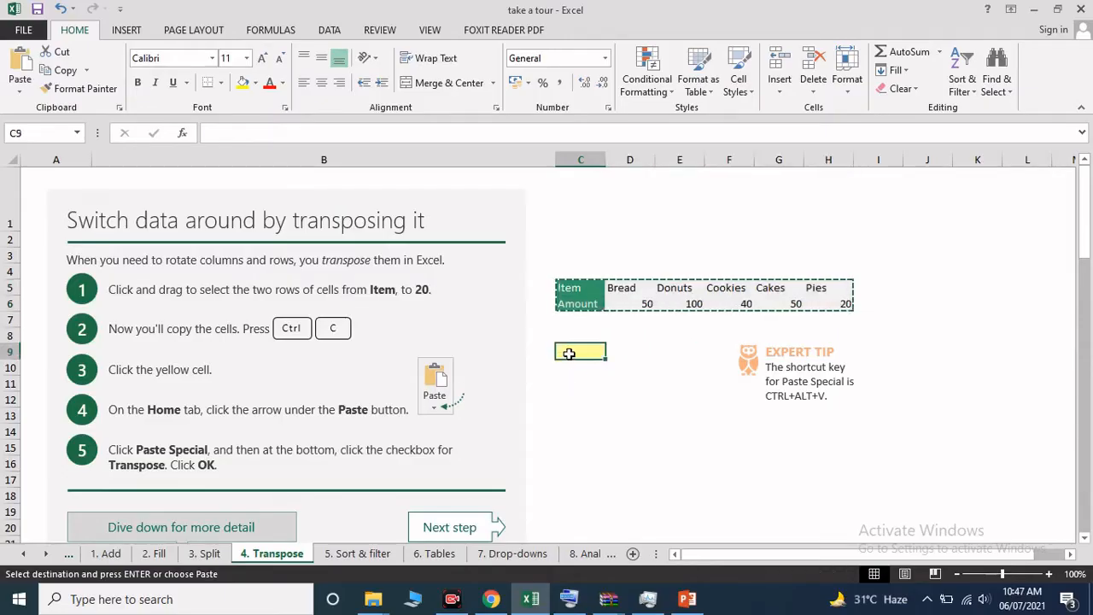
left_click(18, 96)
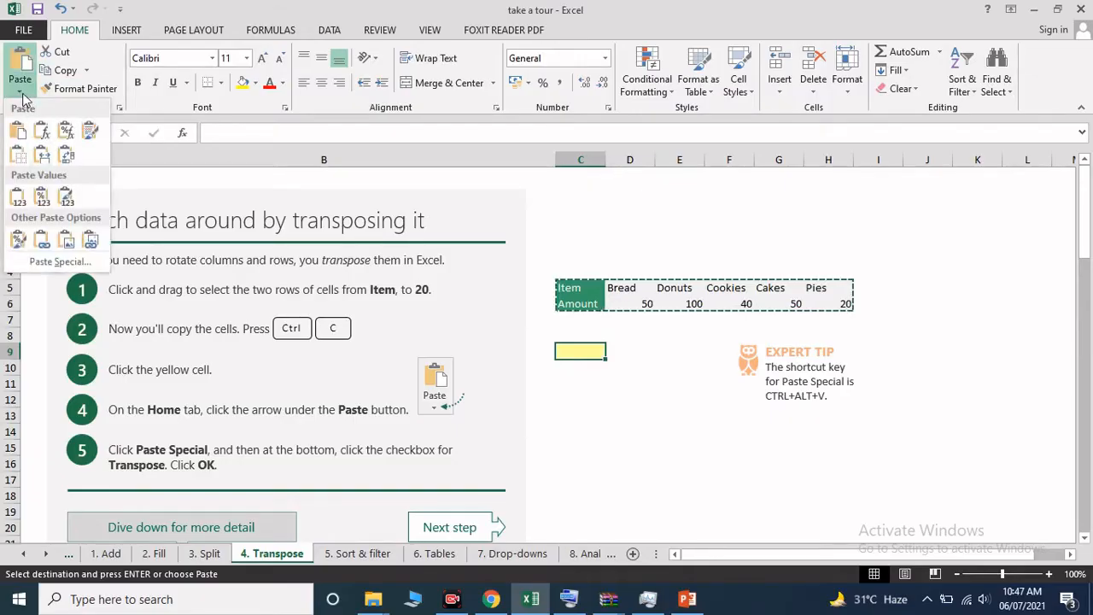
left_click(60, 264)
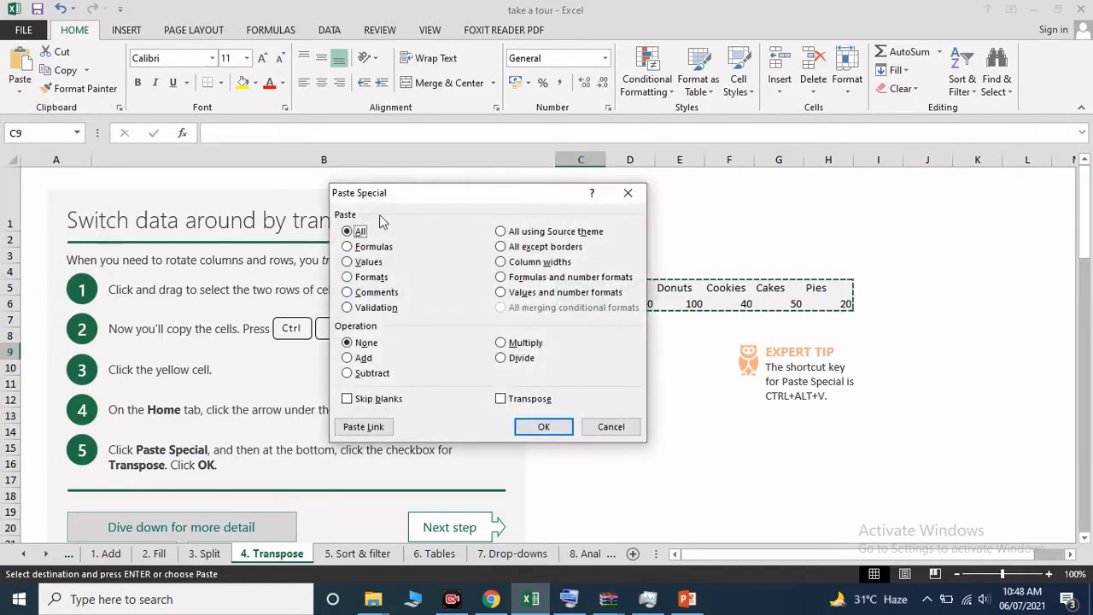
left_click(508, 400)
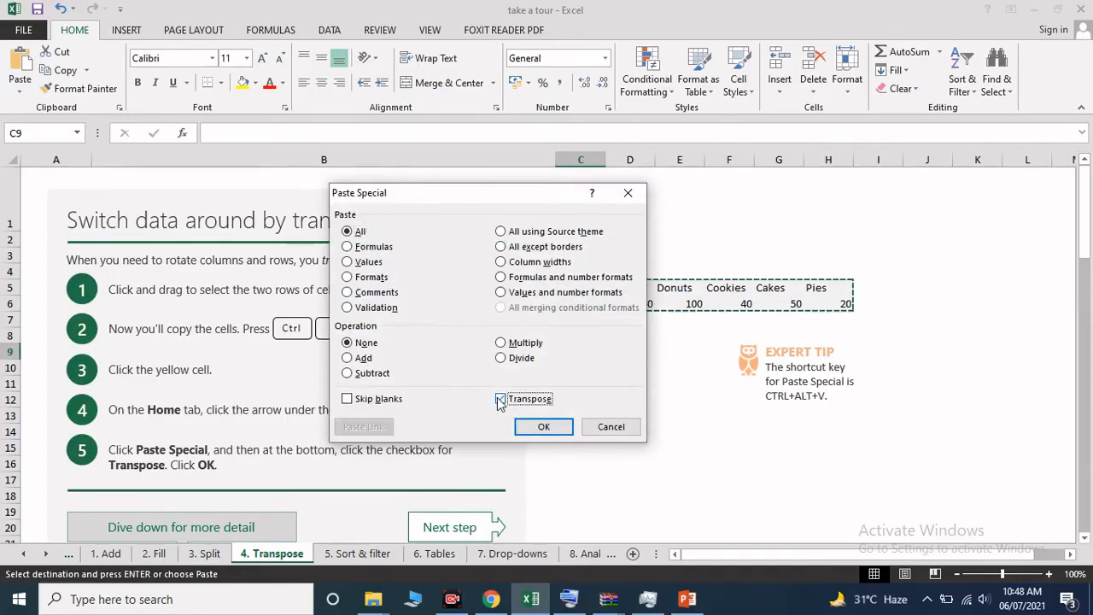
left_click(543, 427)
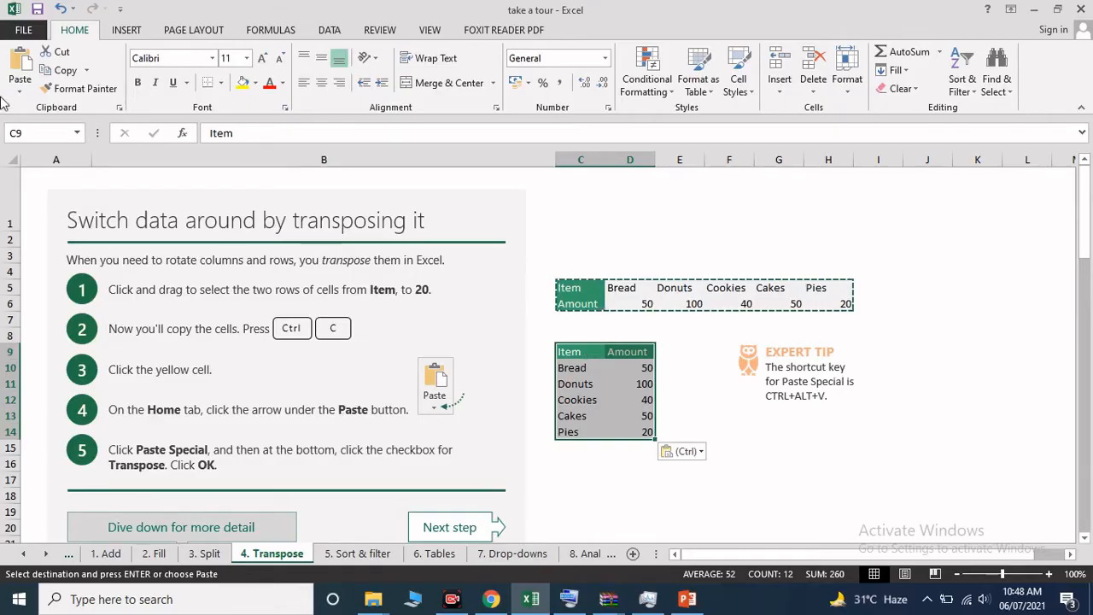
- Clear the contents of the yellow cells C40:D45 in the Transpose with a formula section
scroll(607, 380, "down", 5)
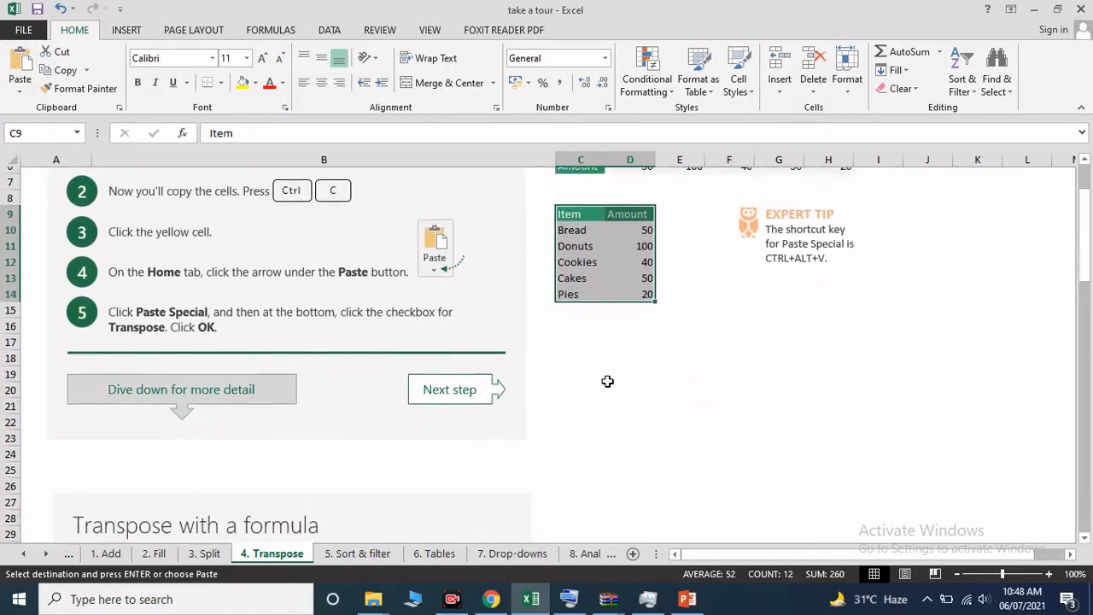
scroll(607, 380, "down", 2)
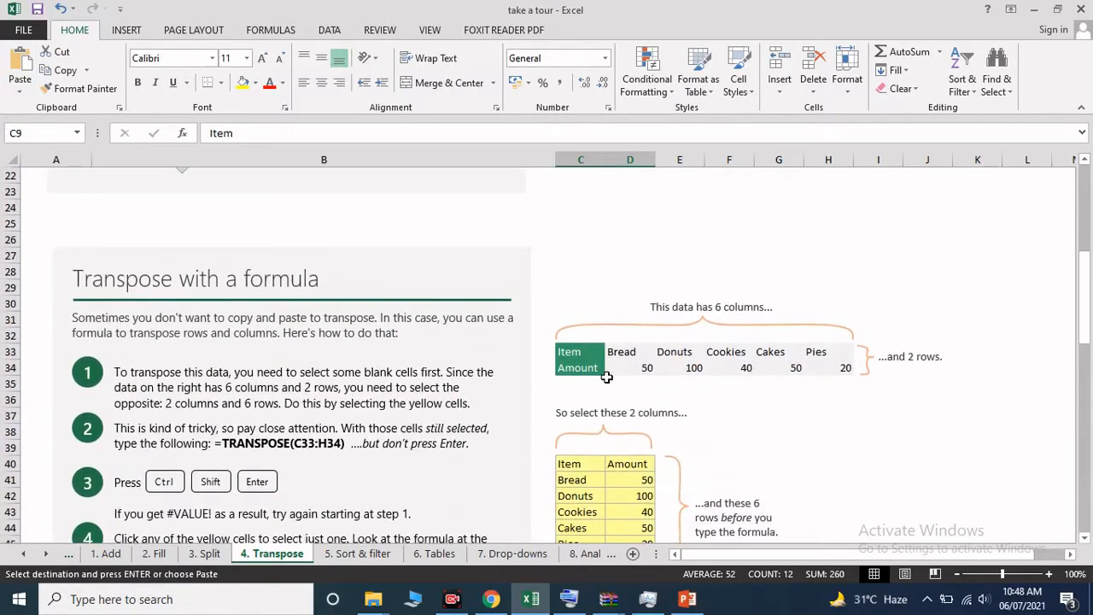
scroll(607, 377, "down", 1)
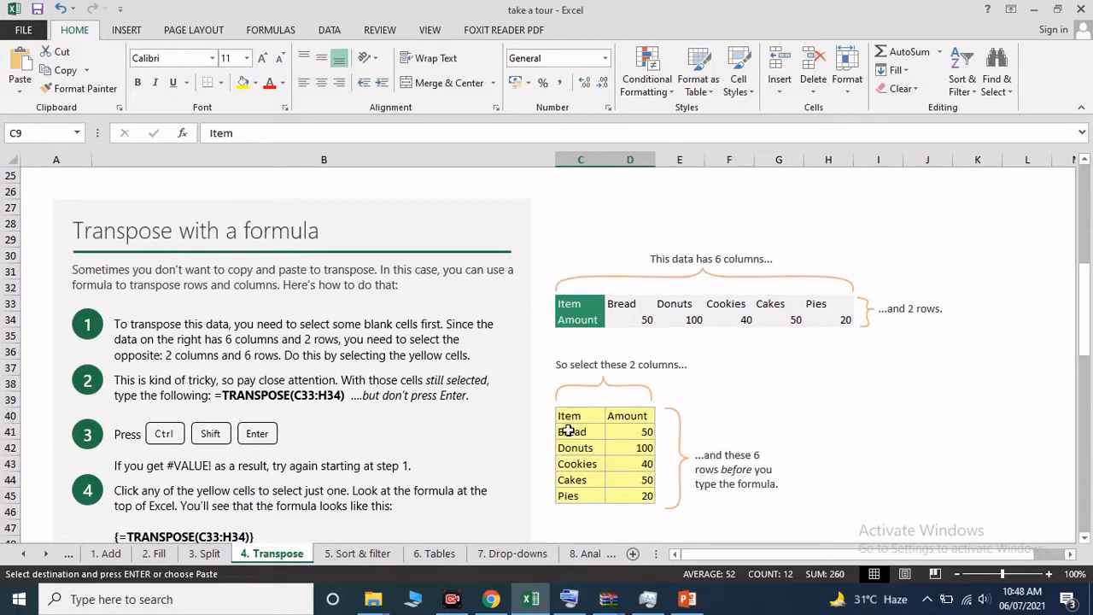
left_click_drag(568, 418, 639, 499)
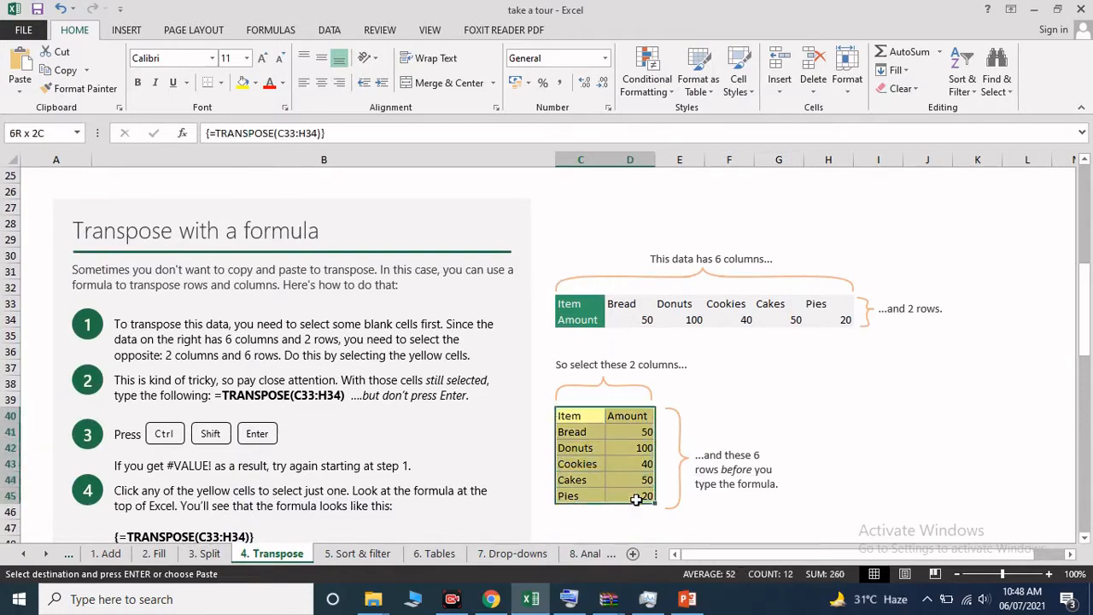
right_click(600, 451)
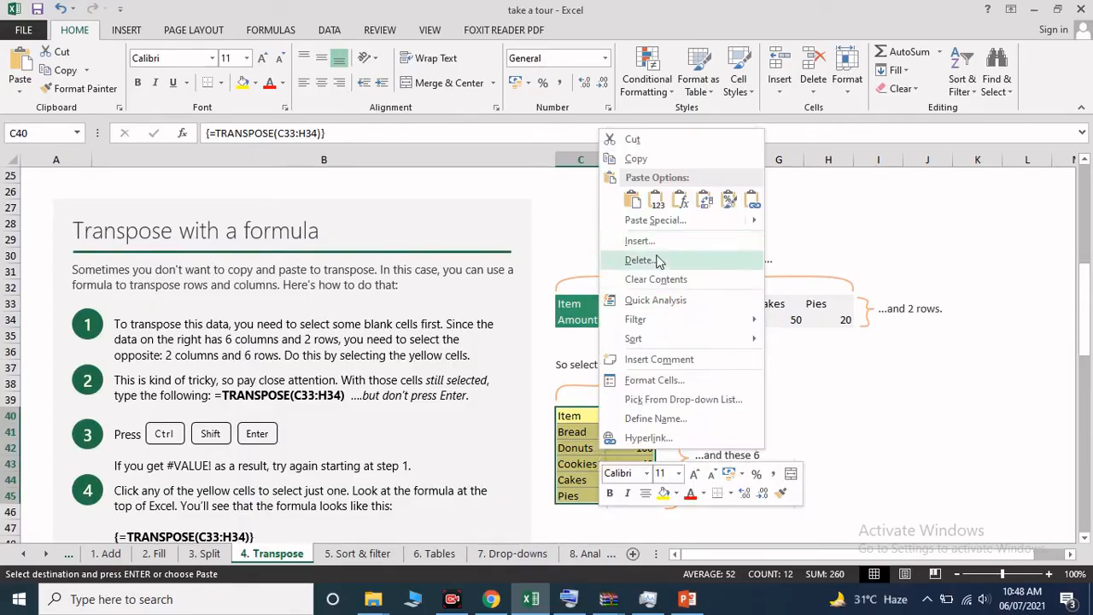
left_click(664, 282)
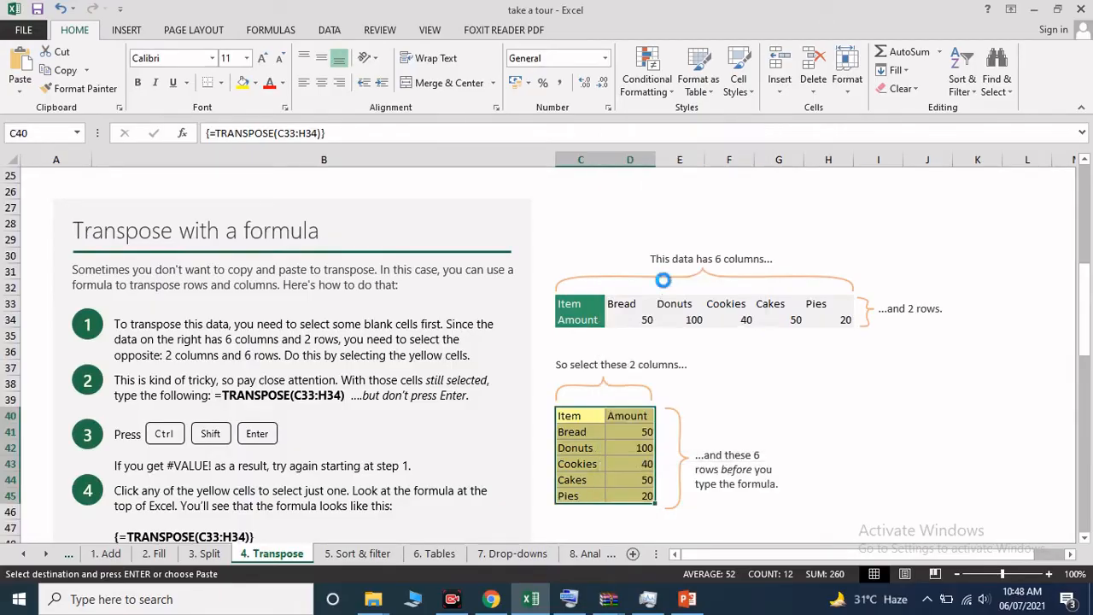
left_click(601, 420)
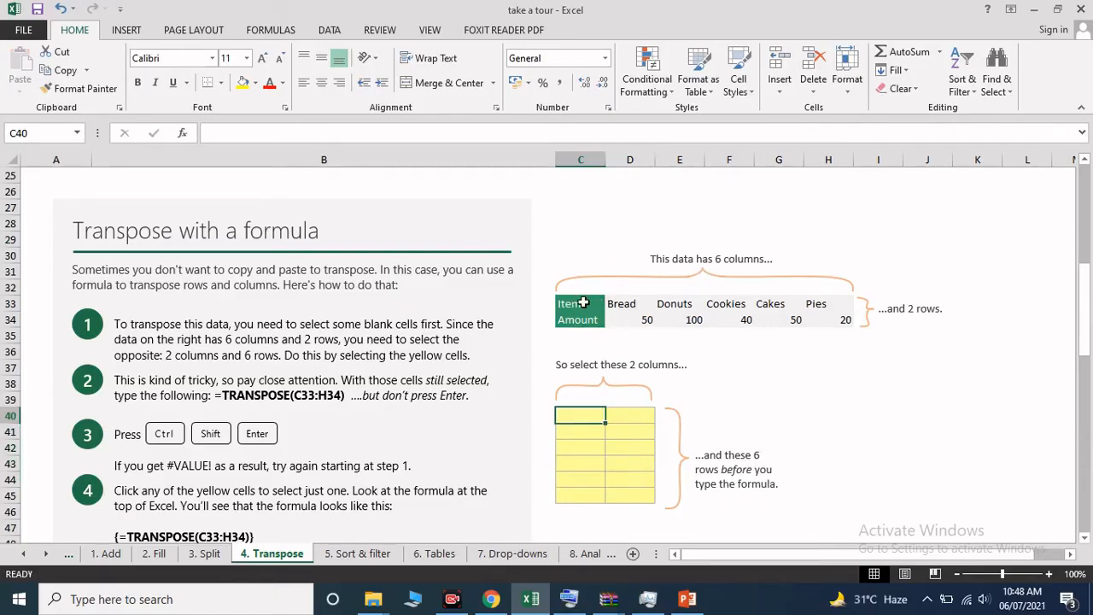
left_click_drag(583, 302, 831, 320)
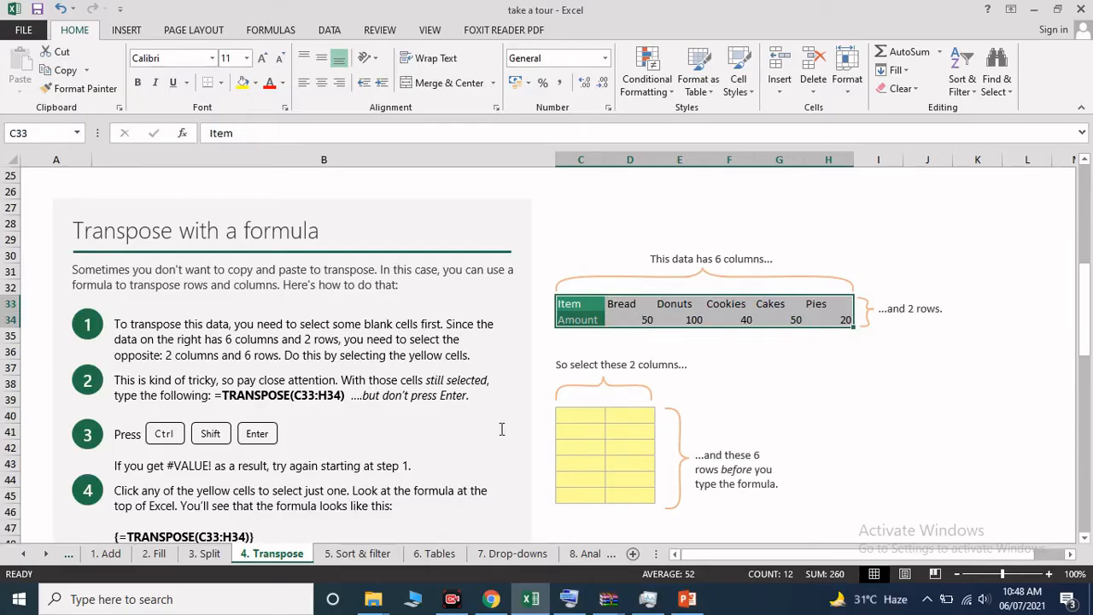
left_click(562, 415)
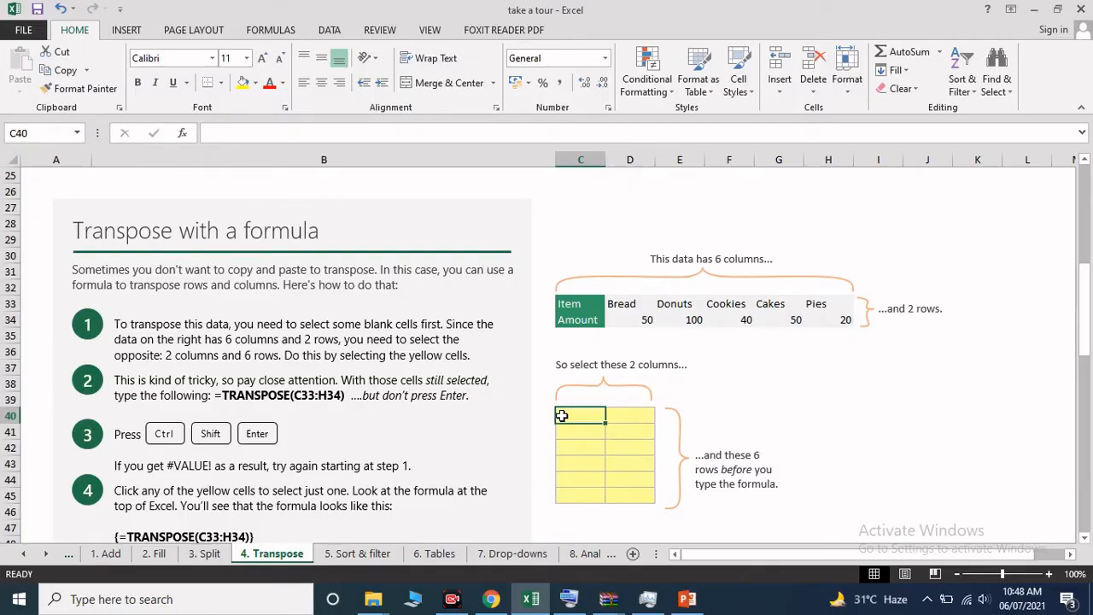
left_click_drag(562, 415, 630, 496)
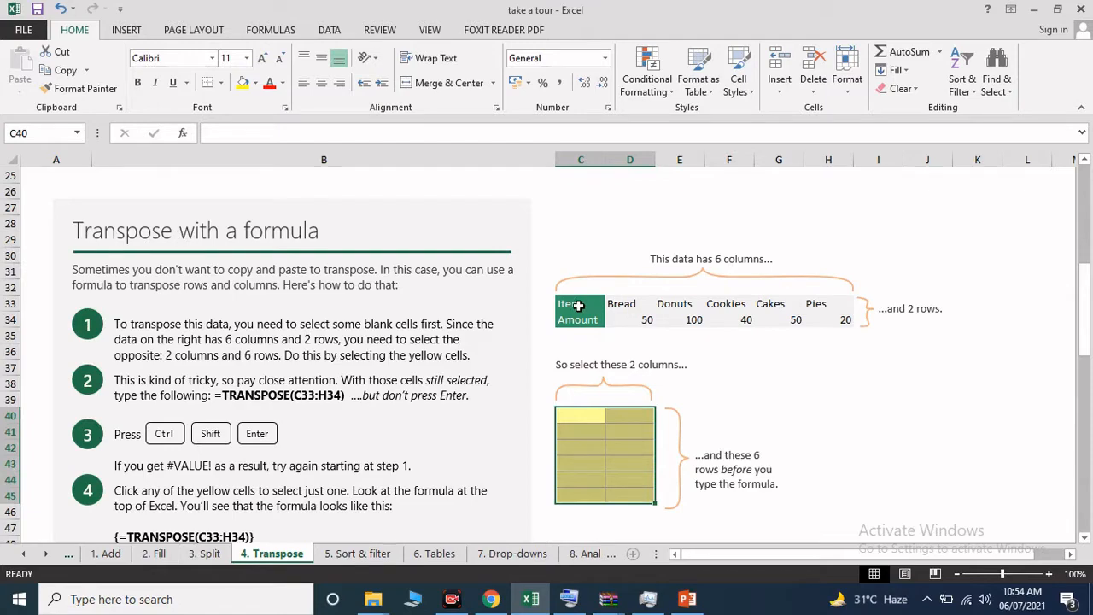
left_click_drag(579, 305, 843, 319)
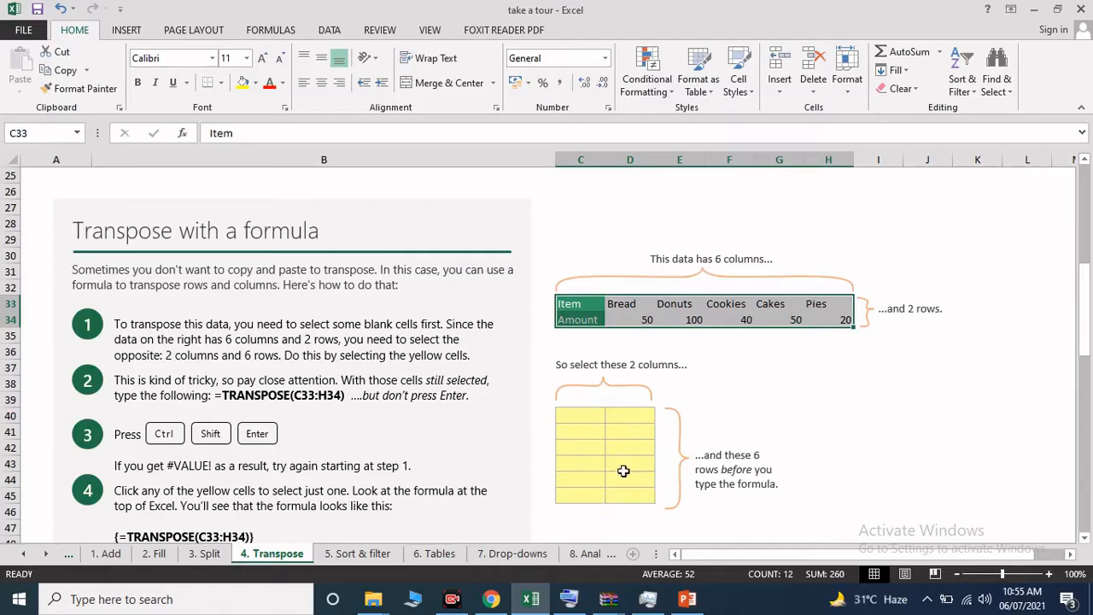
left_click(723, 383)
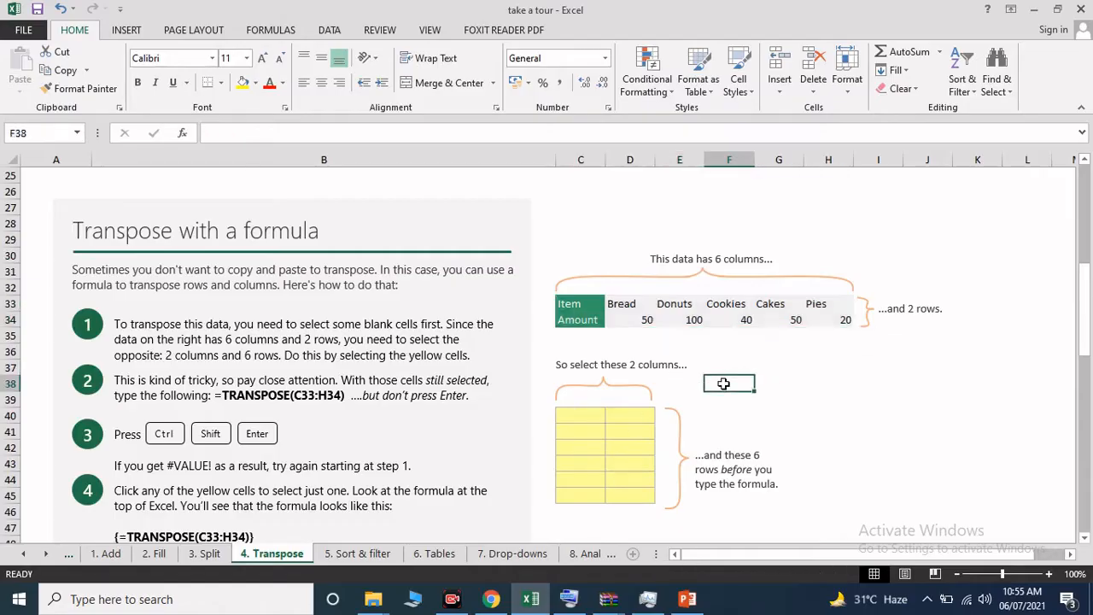
- Select the yellow cells C40:D45 and begin a TRANSPOSE formula there with the item data C33:H34 as its array
left_click(572, 416)
left_click_drag(571, 416, 624, 484)
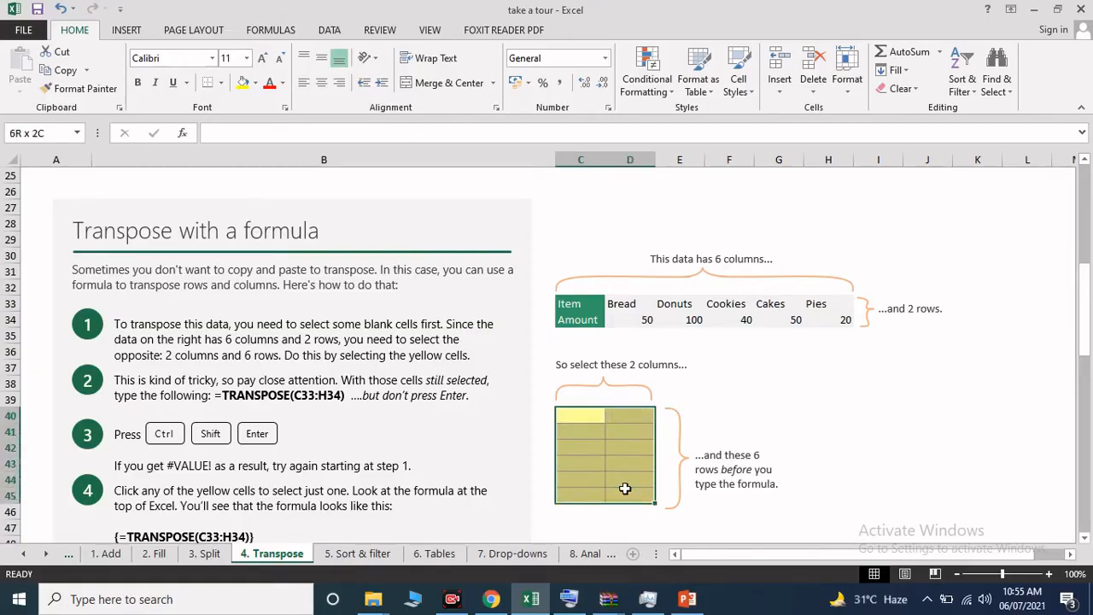
left_click_drag(625, 489, 617, 482)
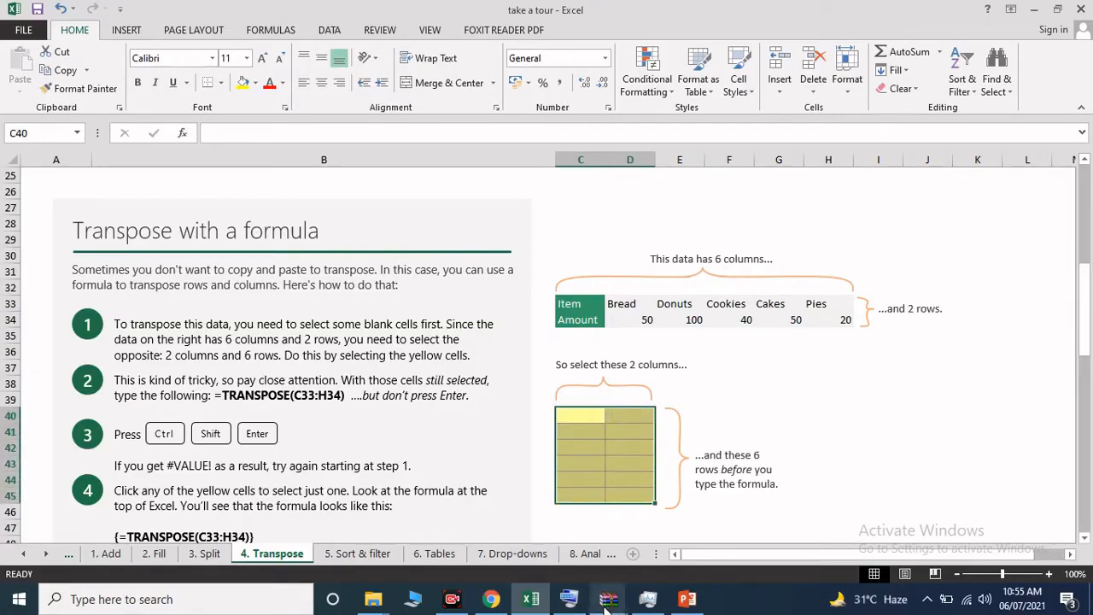
left_click(569, 598)
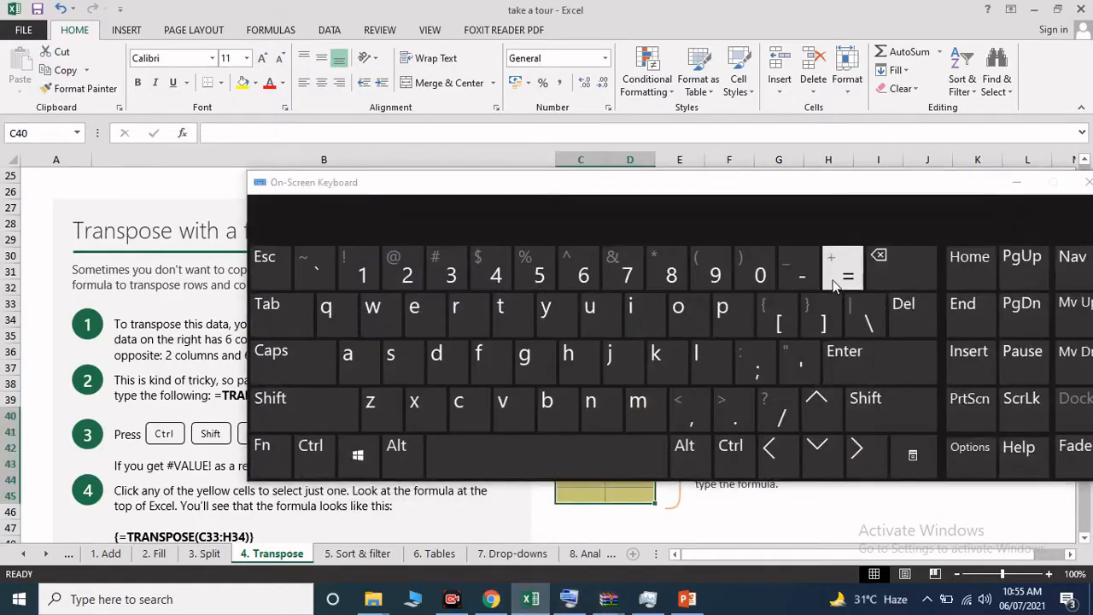
left_click(834, 284)
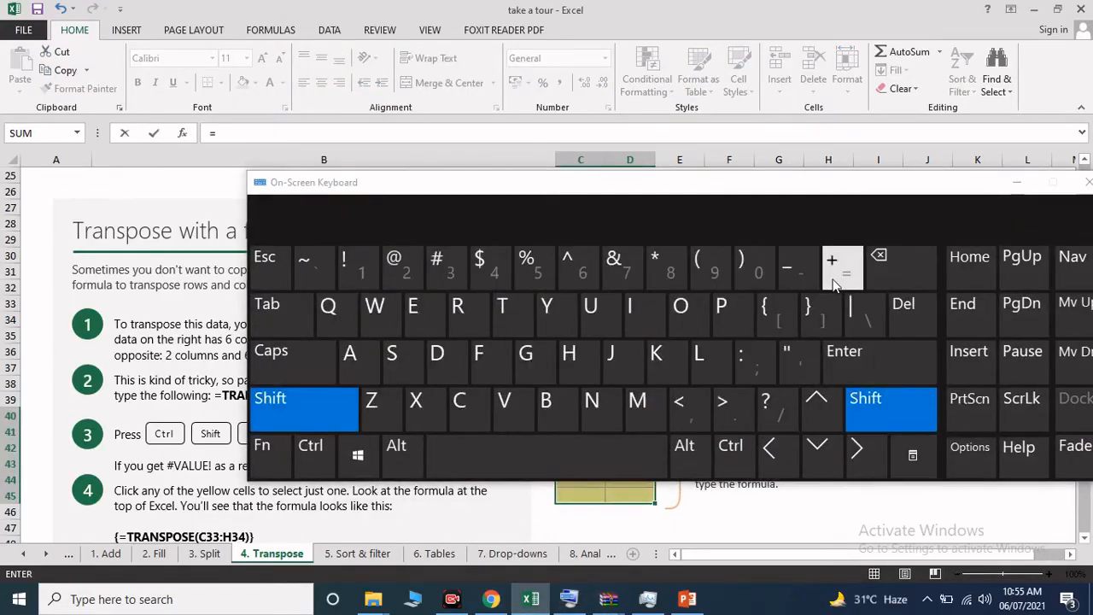
type("TR")
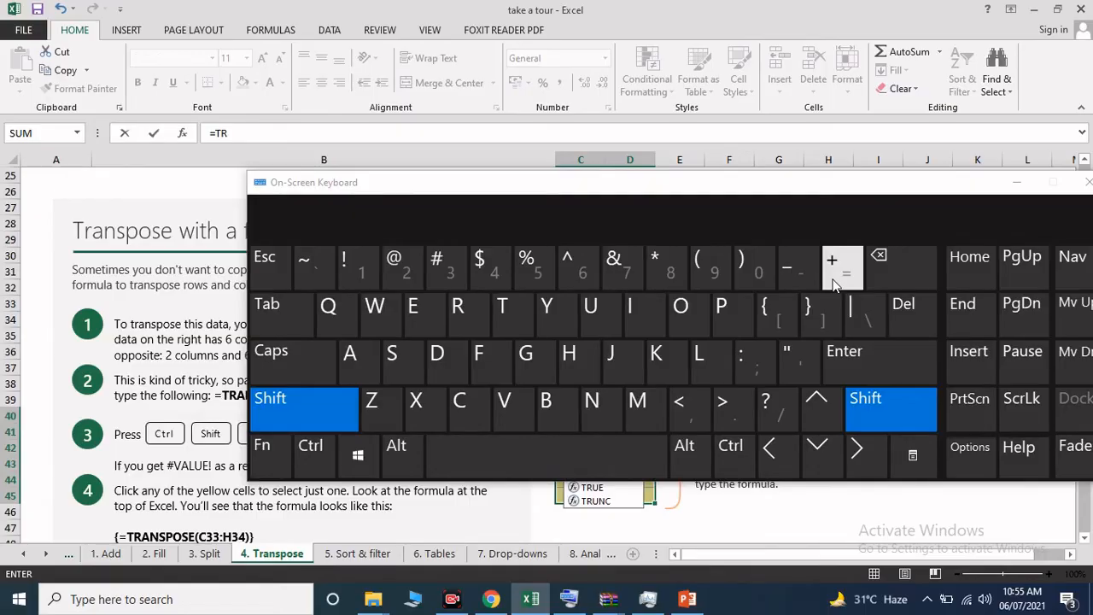
type("ANSP")
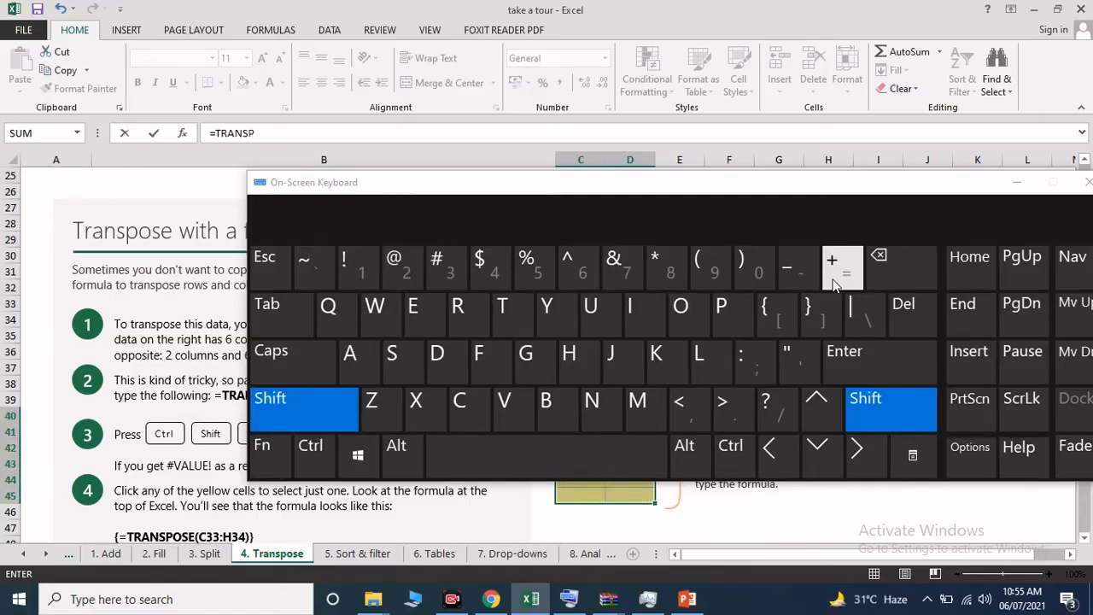
type("OSE(")
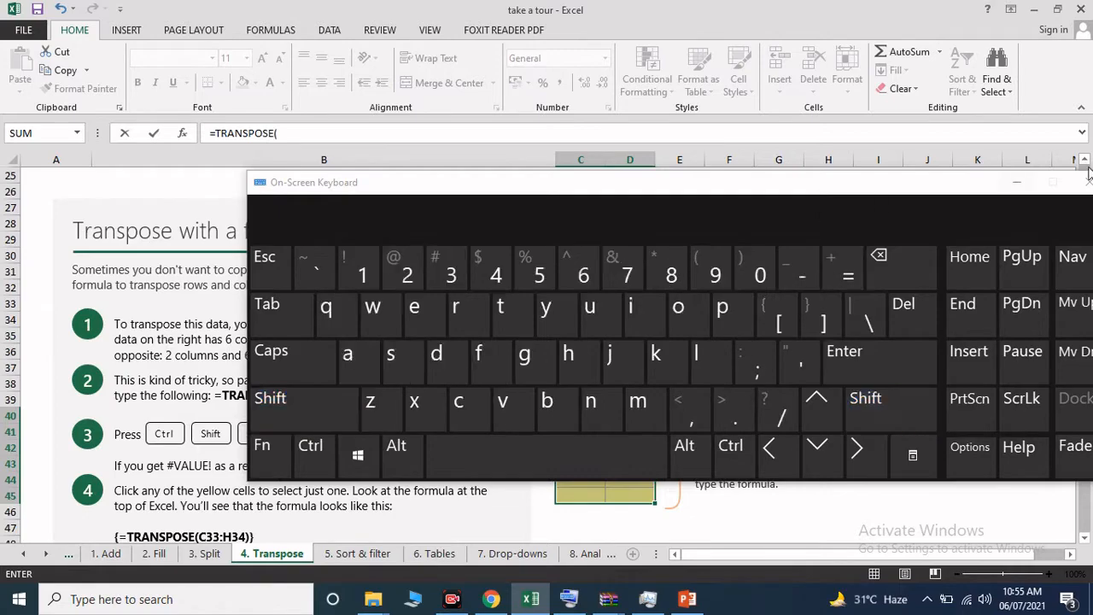
left_click(1016, 182)
left_click(594, 304)
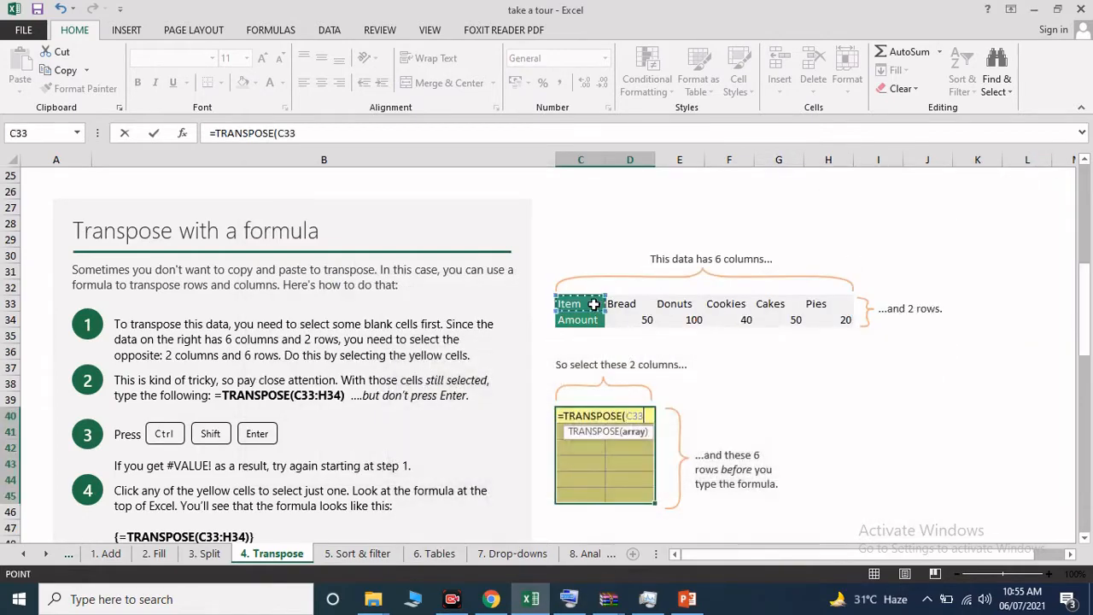
left_click_drag(593, 304, 824, 321)
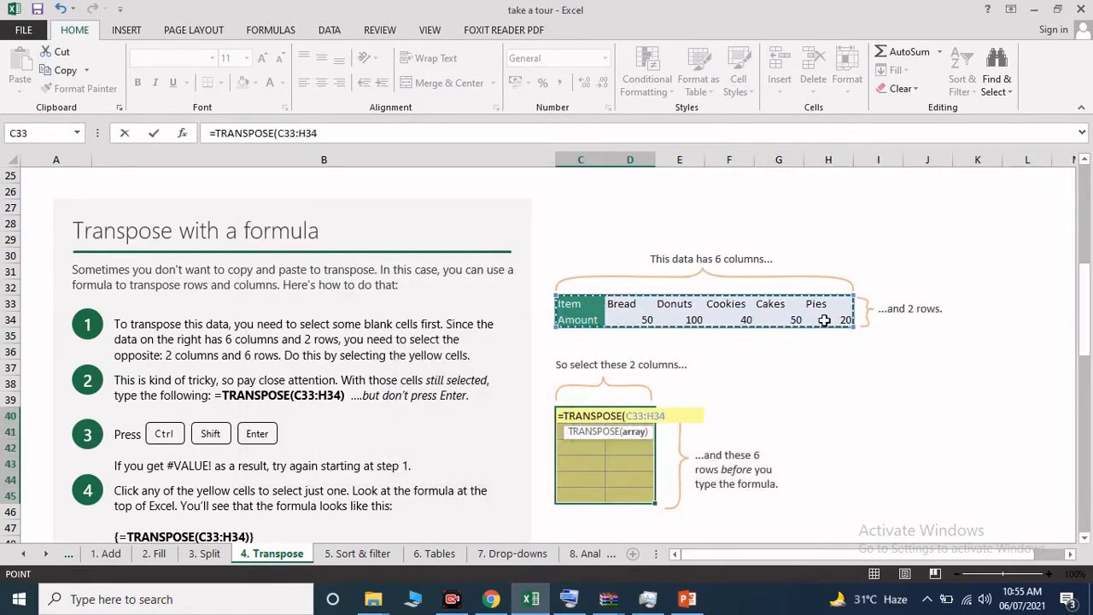
- Commit the TRANSPOSE formula as an array formula across C40:D45 using the on-screen keyboard, and put the keyboard away
left_click(568, 601)
mouse_move(491, 198)
left_mouse_down()
mouse_move(512, 190)
mouse_move(484, 188)
left_mouse_up()
left_click(722, 444)
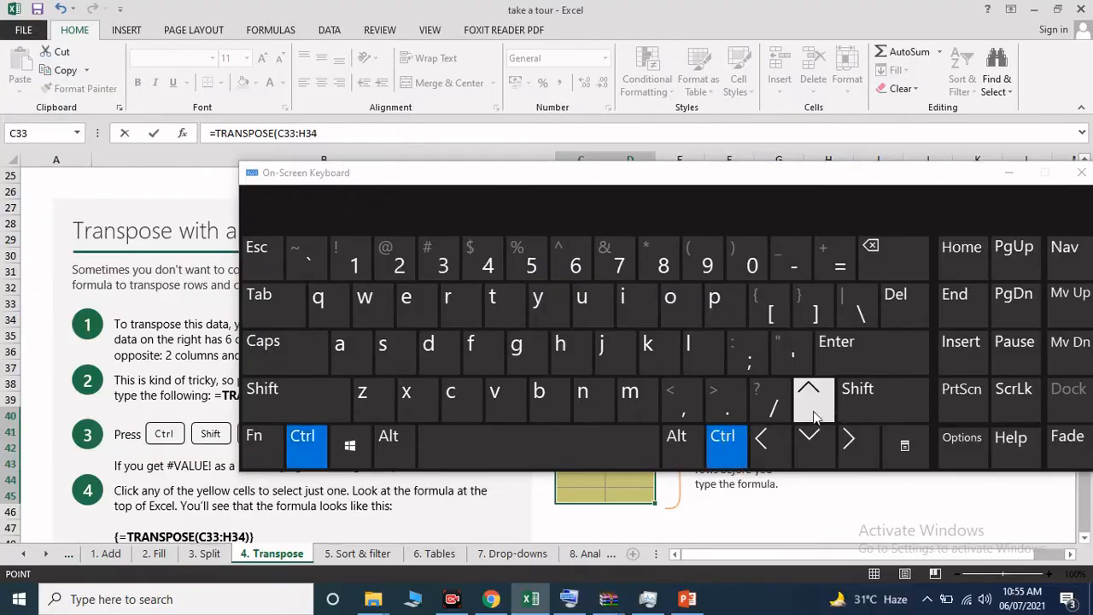
left_click(845, 397)
left_click(853, 356)
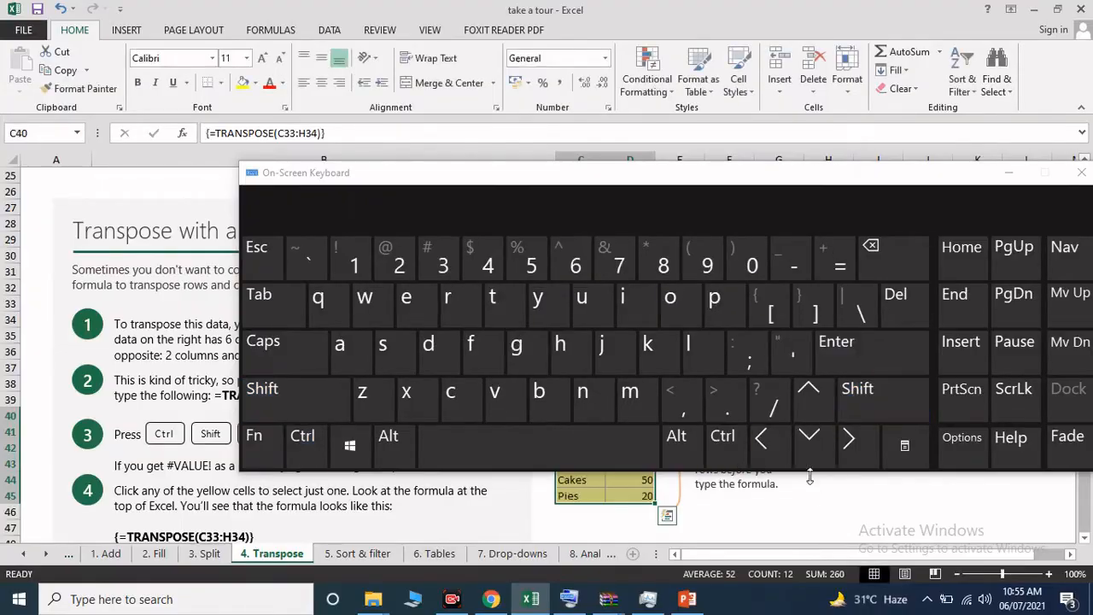
left_click(824, 511)
left_click_drag(952, 173, 878, 169)
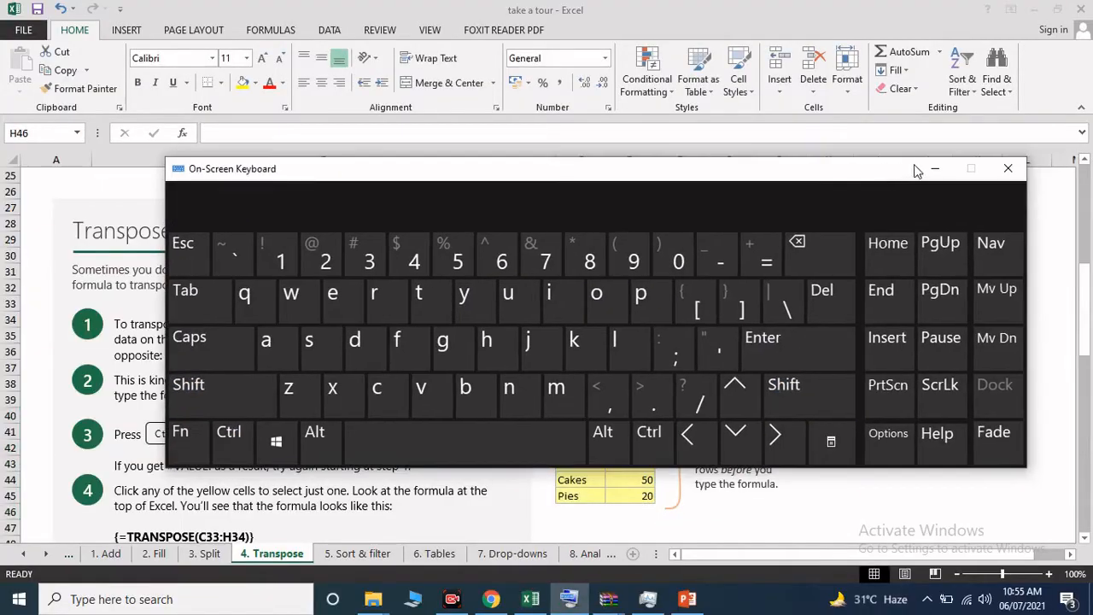
left_click(933, 169)
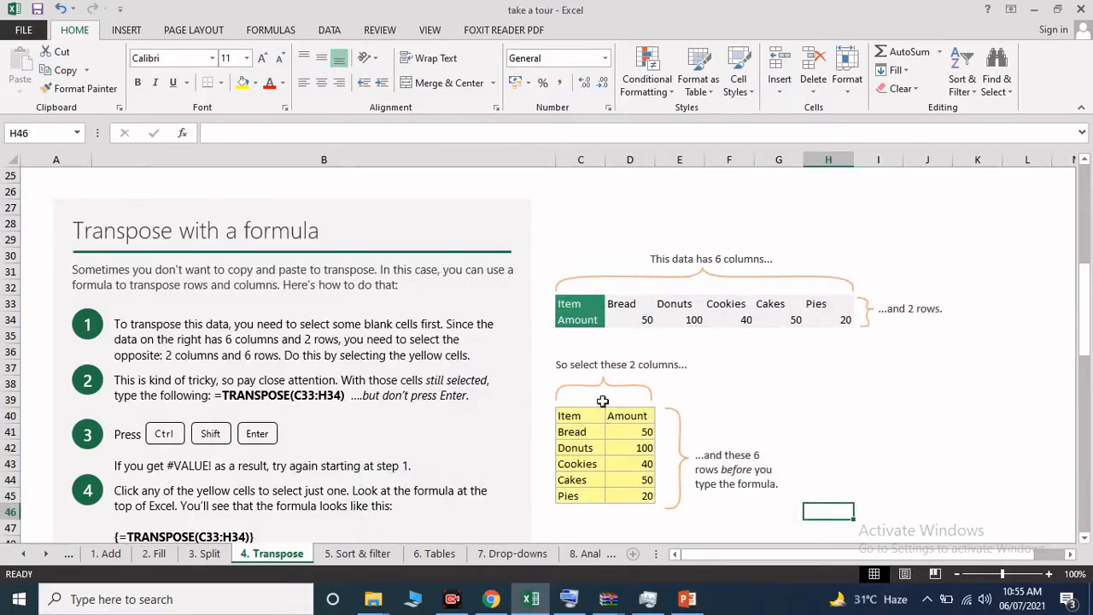
- Review the transposed table C40:D45, the notes on array formulas, and the formula stored in cell C40
scroll(615, 458, "down", 1)
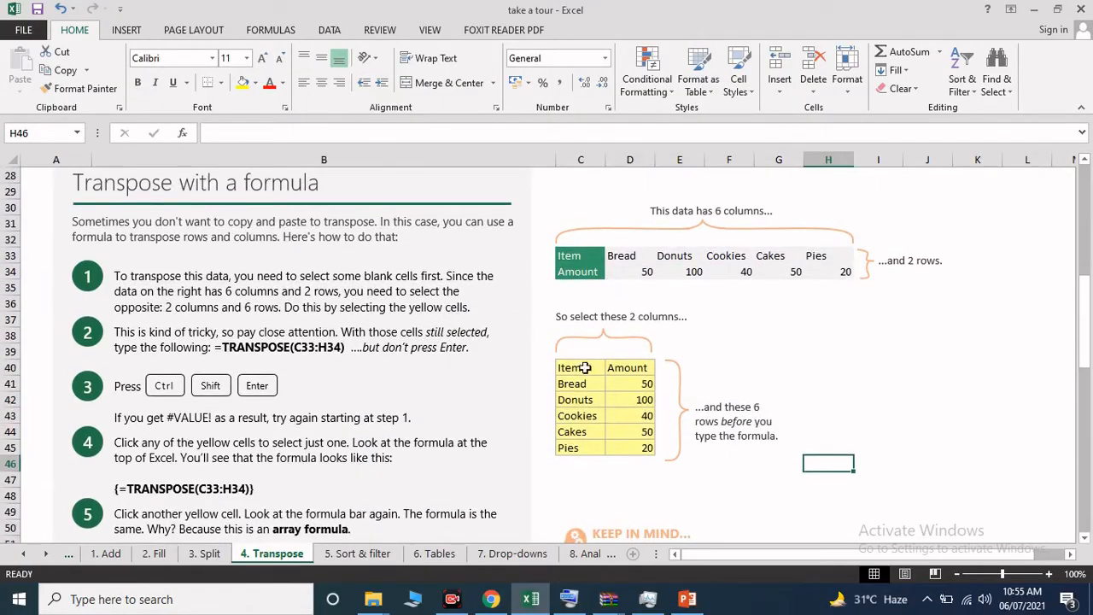
left_click_drag(583, 367, 649, 449)
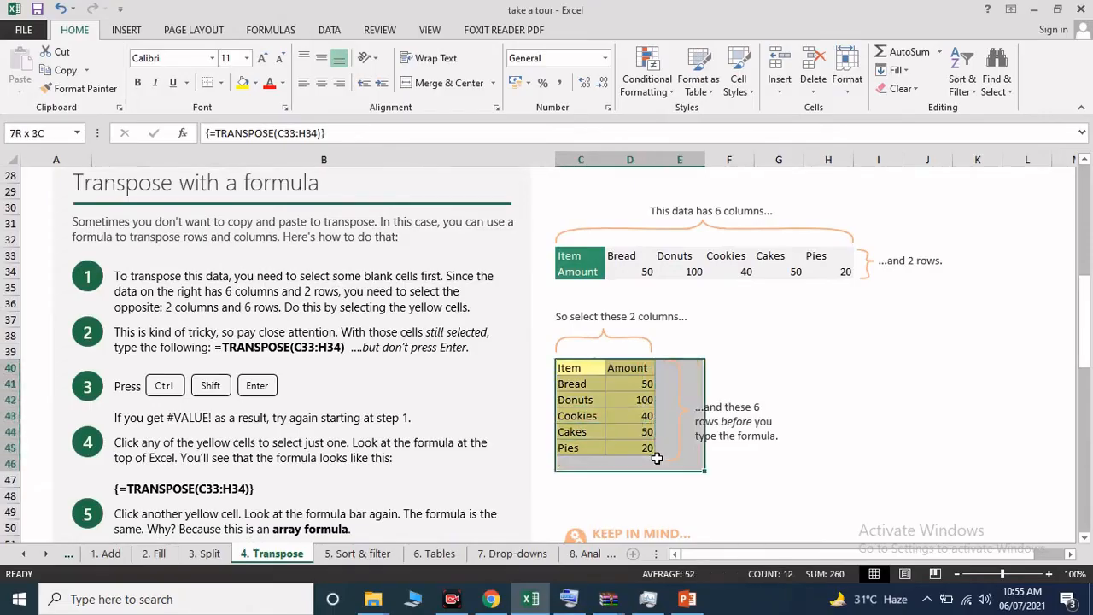
left_click(838, 414)
scroll(276, 444, "down", 4)
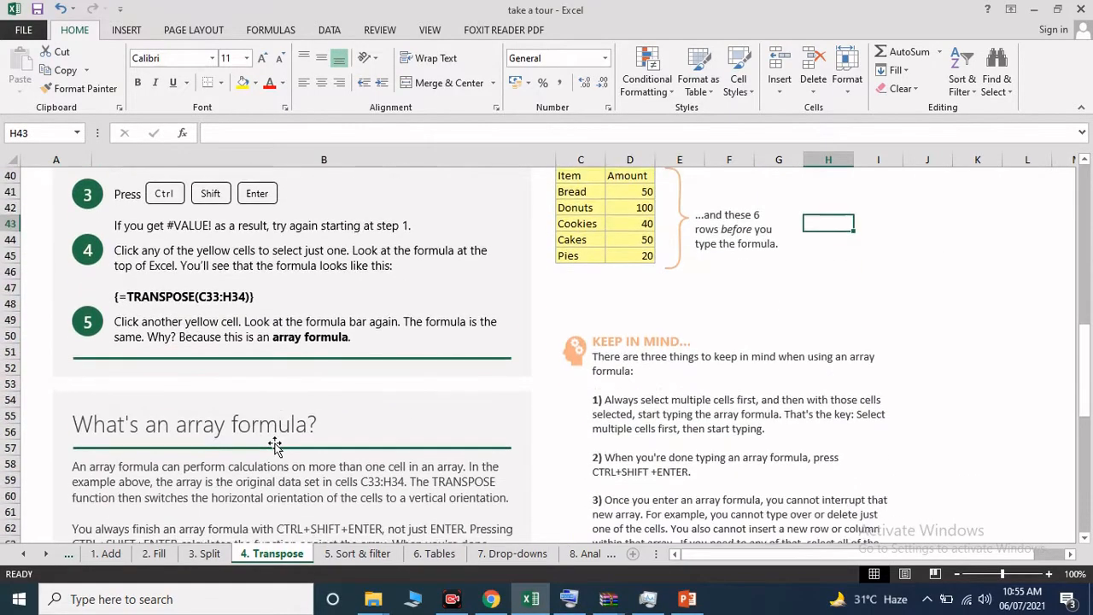
scroll(290, 402, "down", 2)
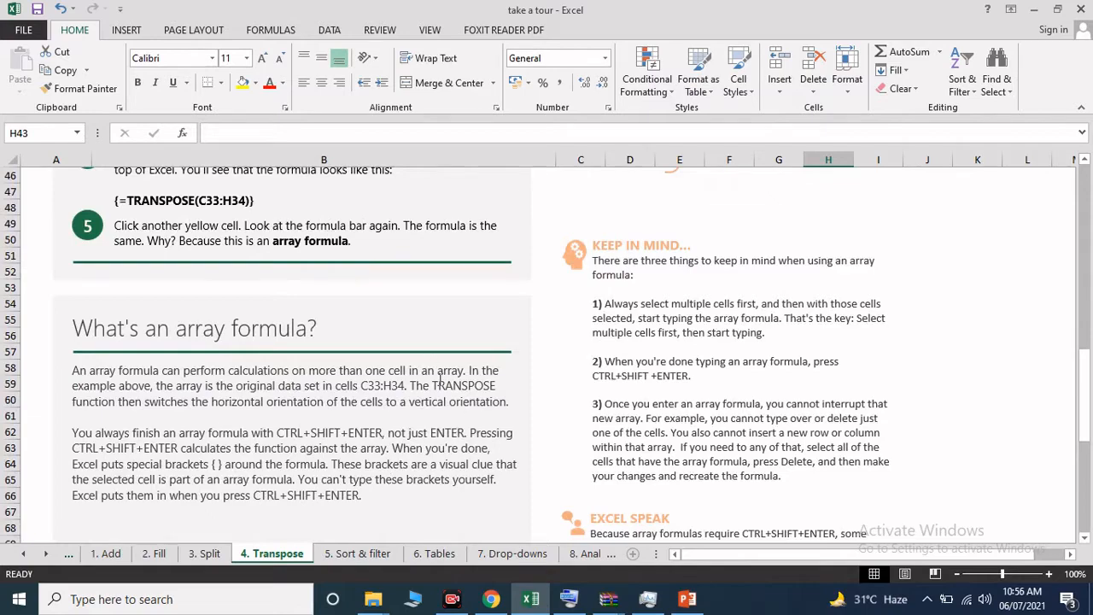
scroll(440, 379, "up", 4)
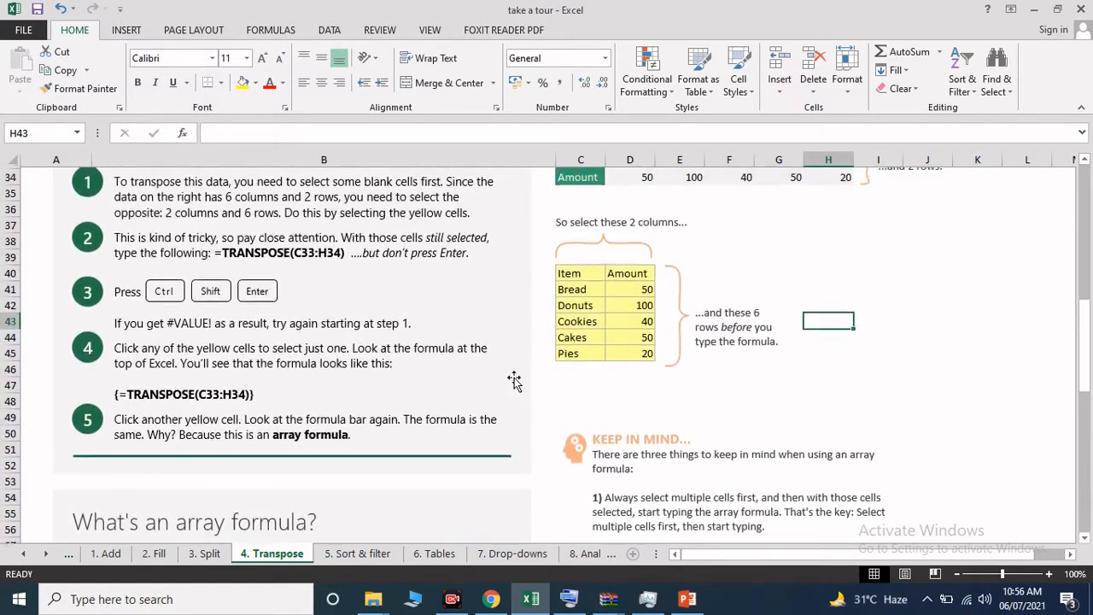
scroll(512, 379, "up", 2)
left_click(578, 368)
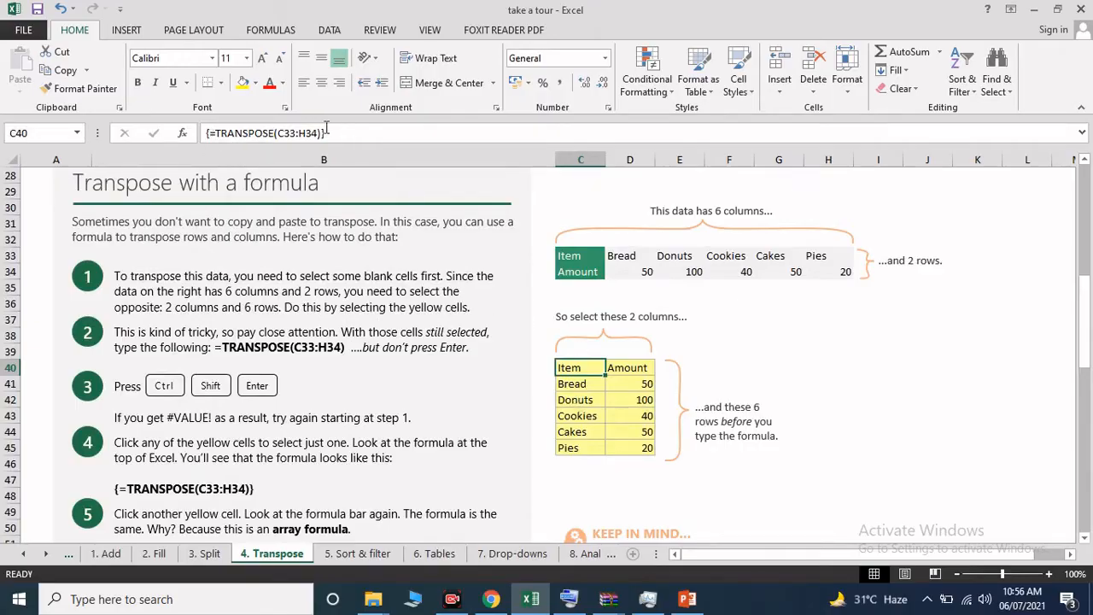
left_click(216, 134)
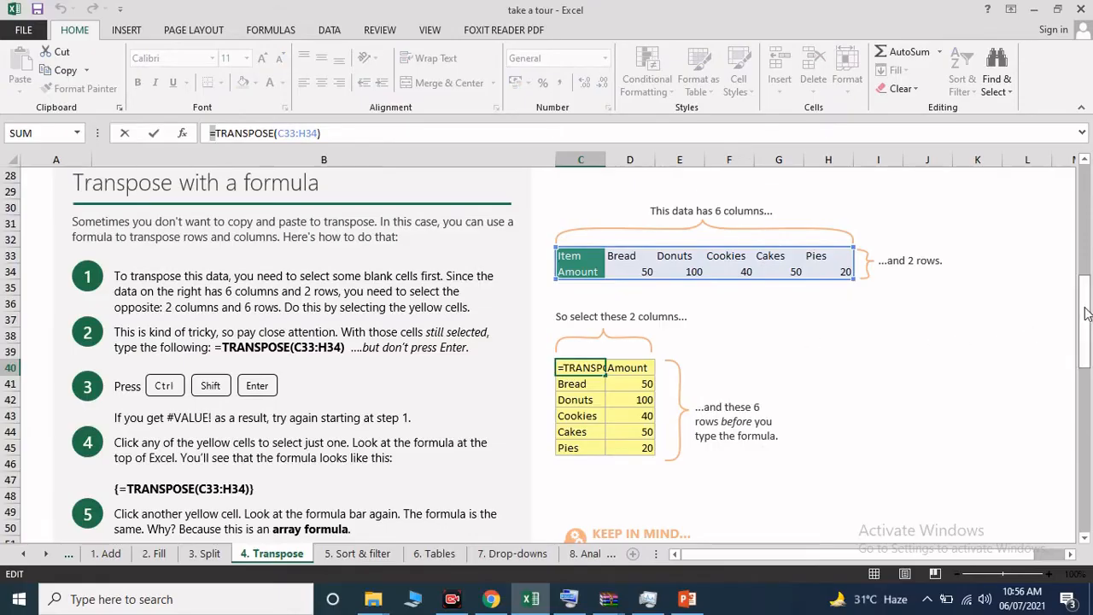
left_click_drag(1085, 314, 1086, 398)
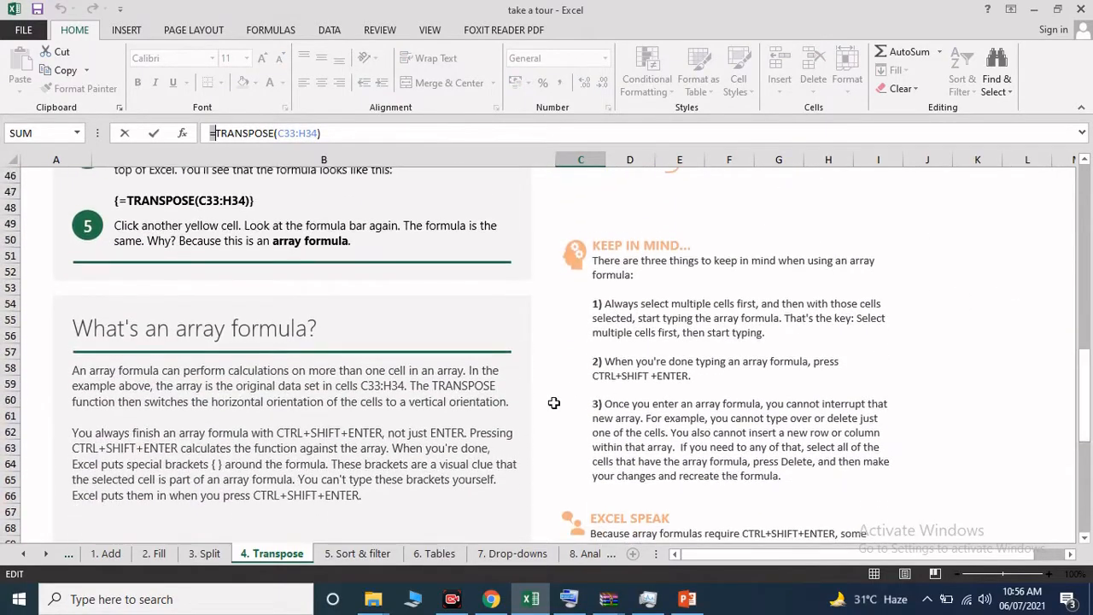
left_click(363, 556)
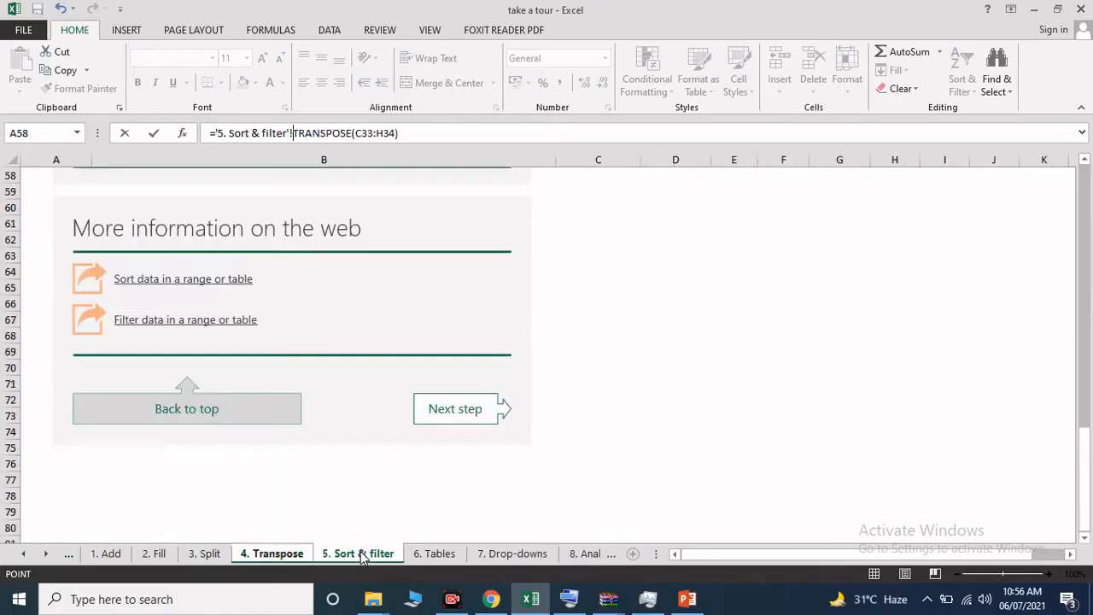
left_click(776, 353)
left_click(269, 557)
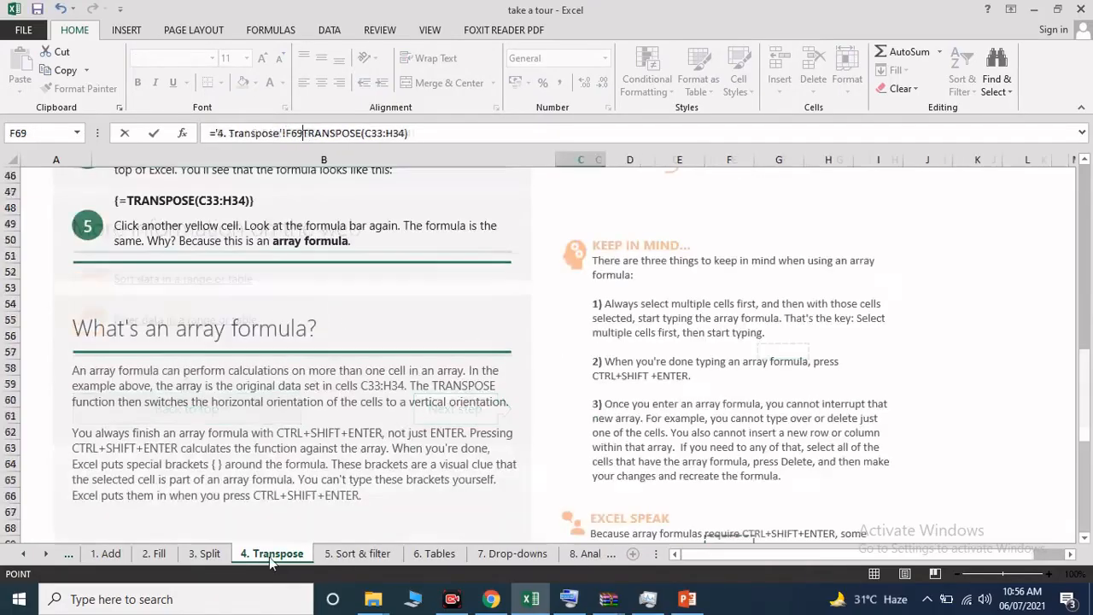
key("Return")
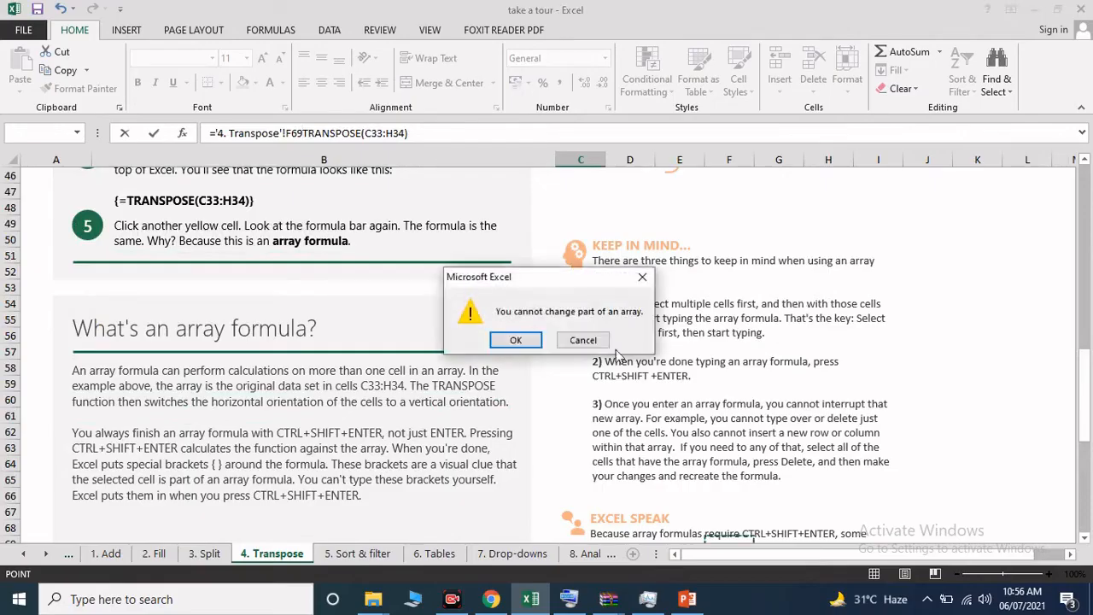
left_click(572, 340)
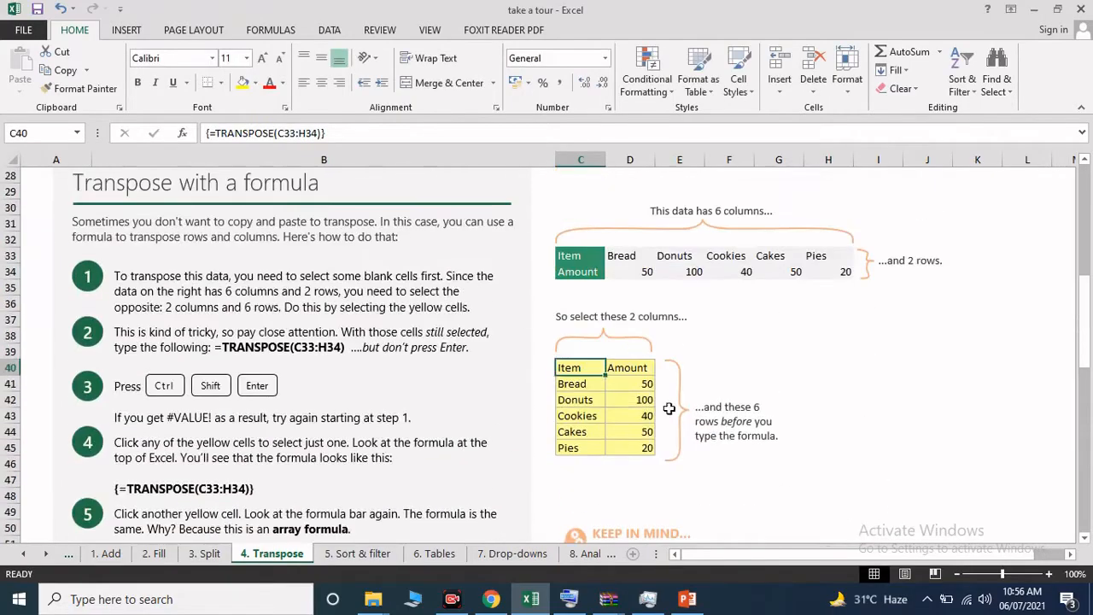
- Go to the beginning of the 5. Sort & filter sheet, where the department data is
left_click(728, 368)
left_click(363, 553)
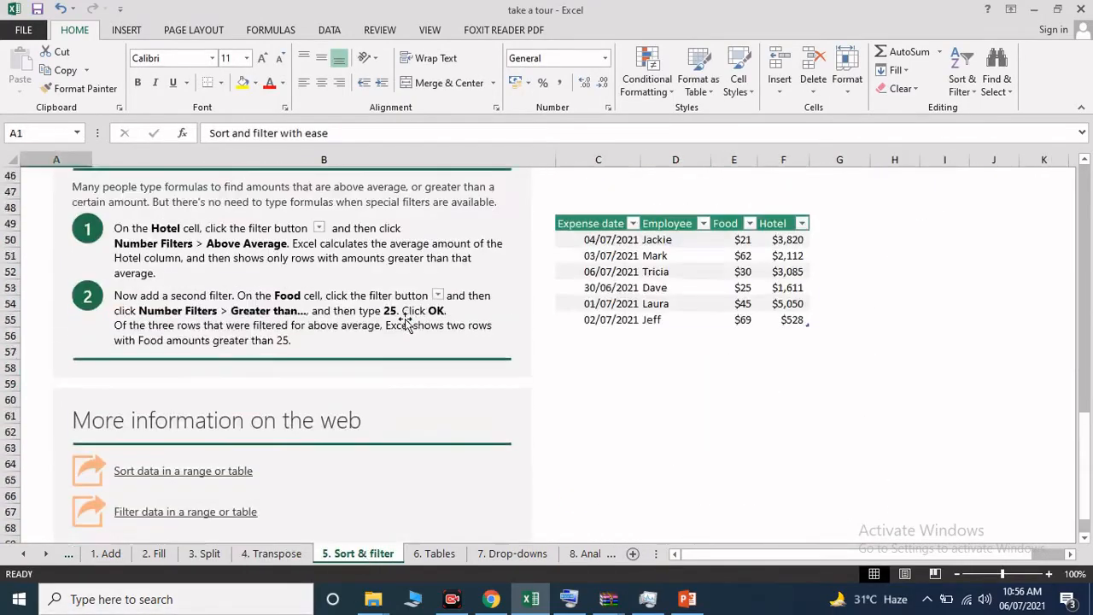
scroll(405, 320, "up", 15)
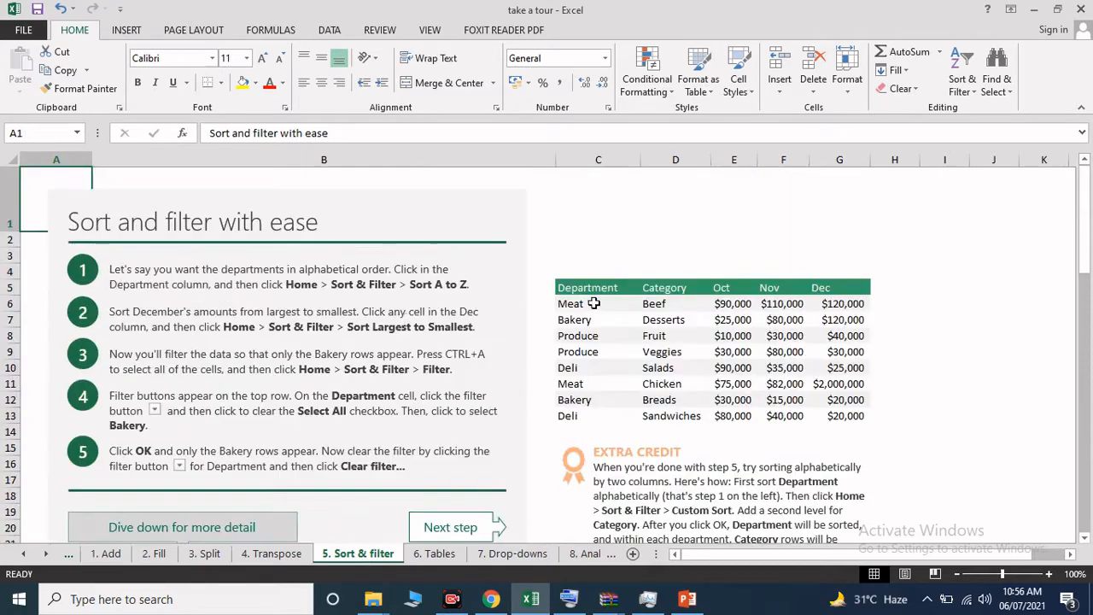
- Clear the contents of the Dec amounts in G6:G13 of the department table
left_click_drag(842, 304, 837, 417)
right_click(829, 332)
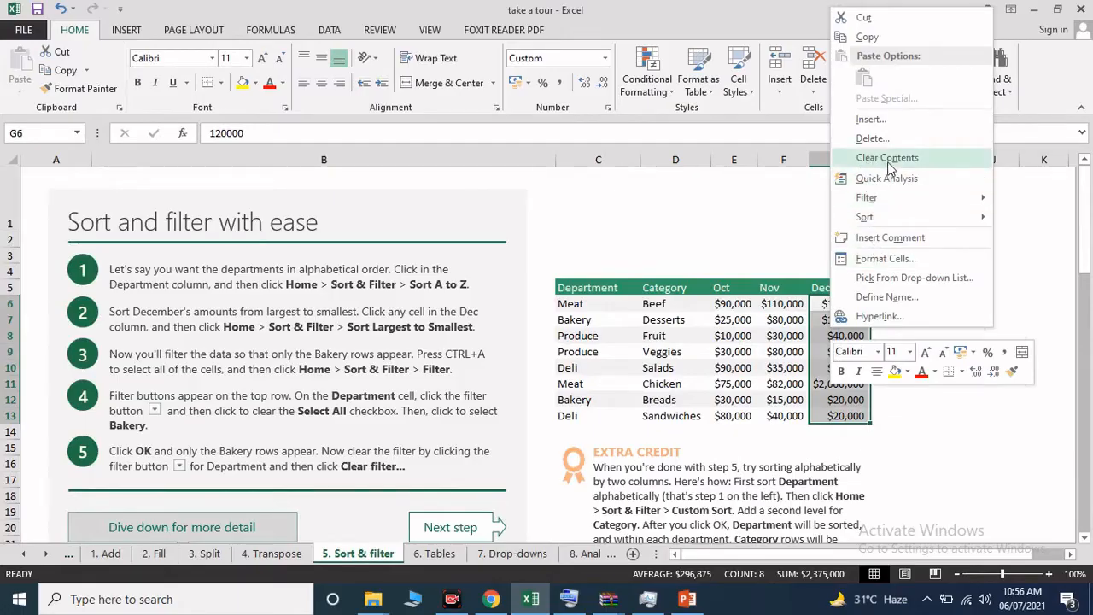
left_click(887, 158)
left_click(733, 304)
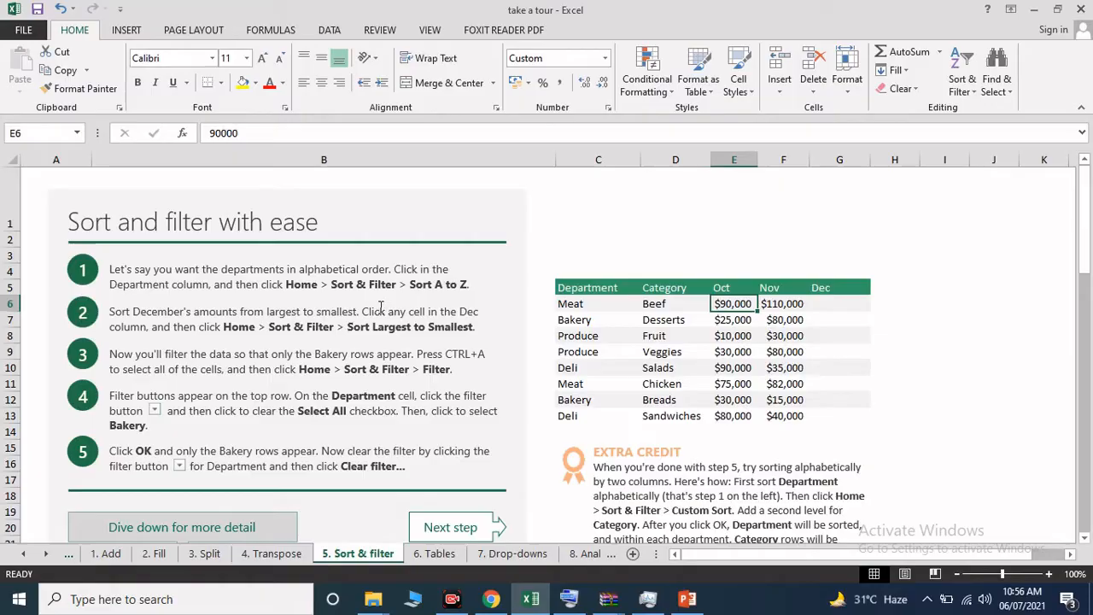
- Undo the clearing of the Dec amounts in G6:G13
left_click(827, 305)
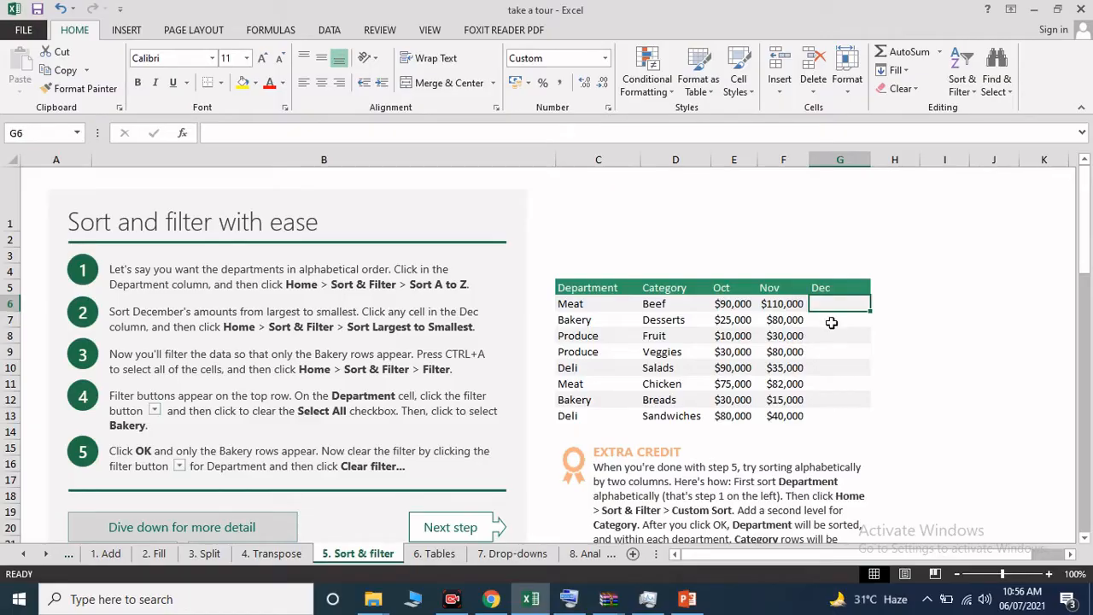
key("ctrl+v")
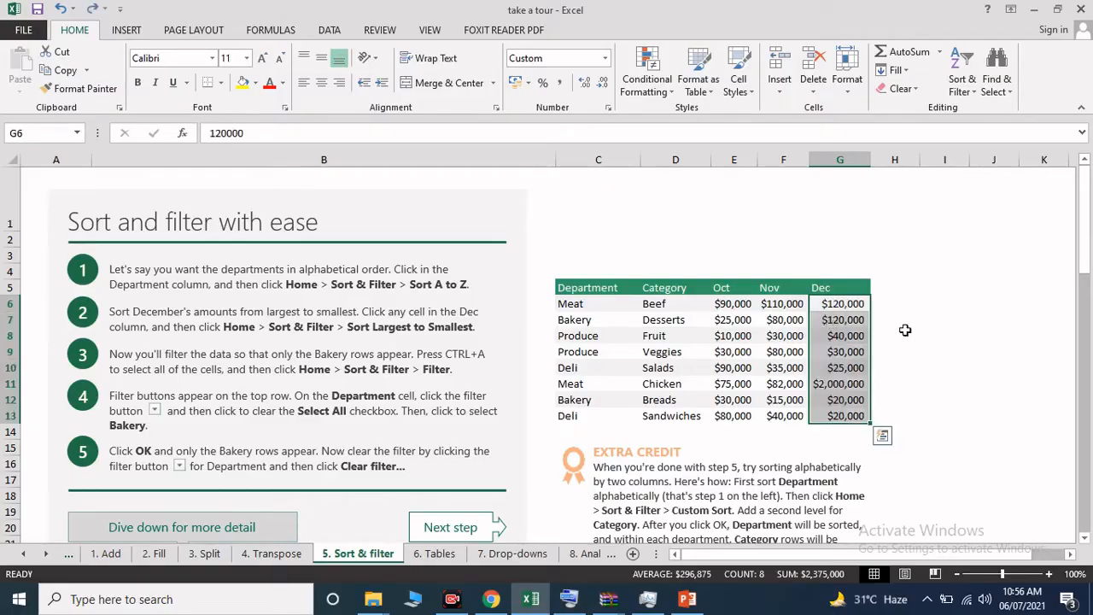
left_click(905, 329)
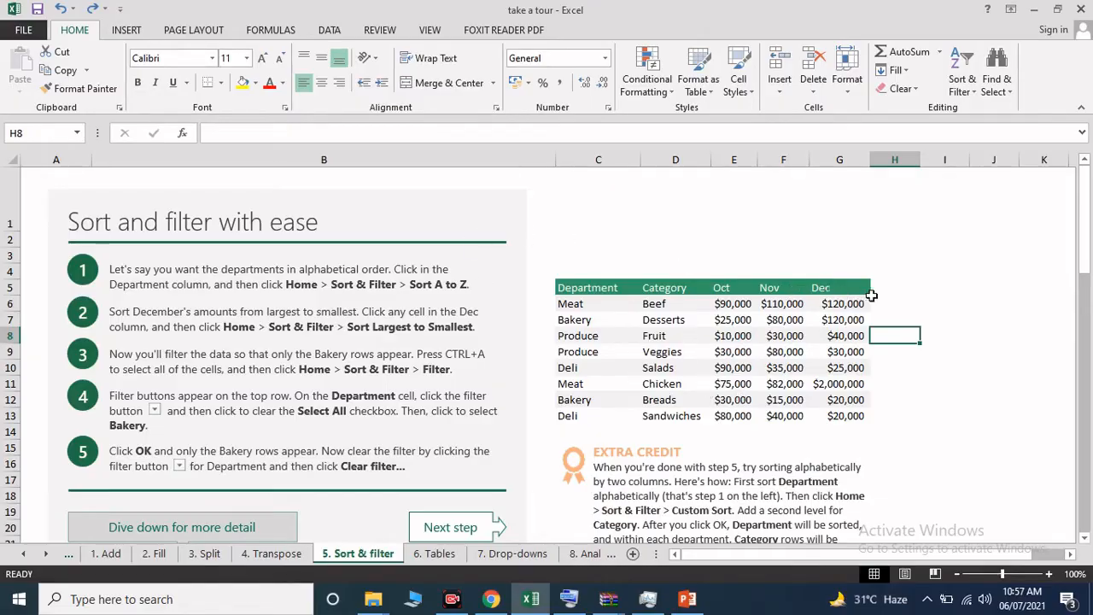
- Turn on filtering for the department table from its Department header in C5
left_click(846, 289)
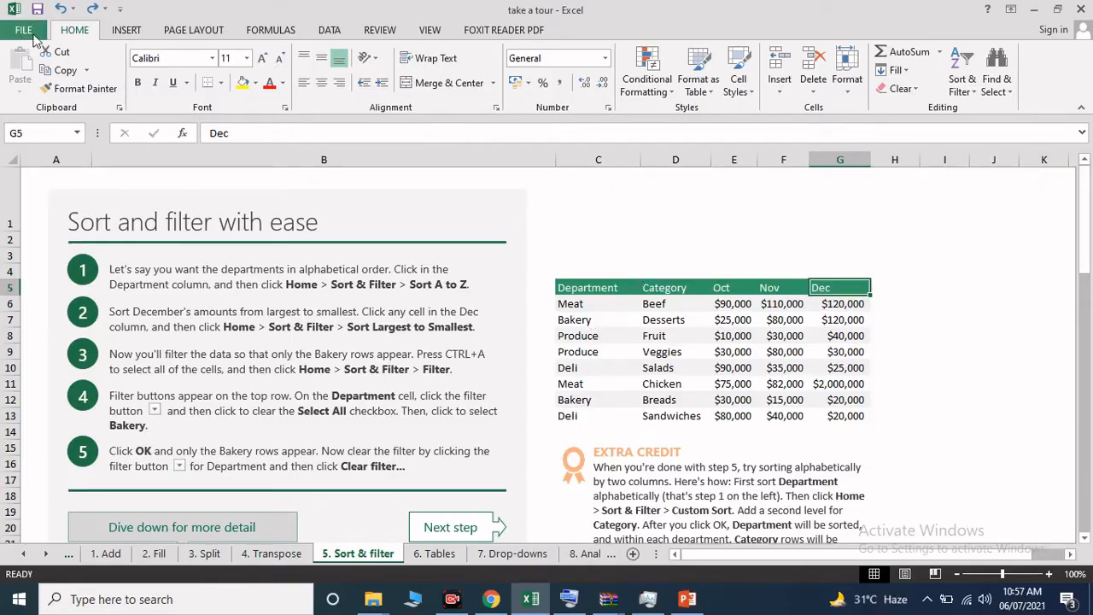
left_click(968, 92)
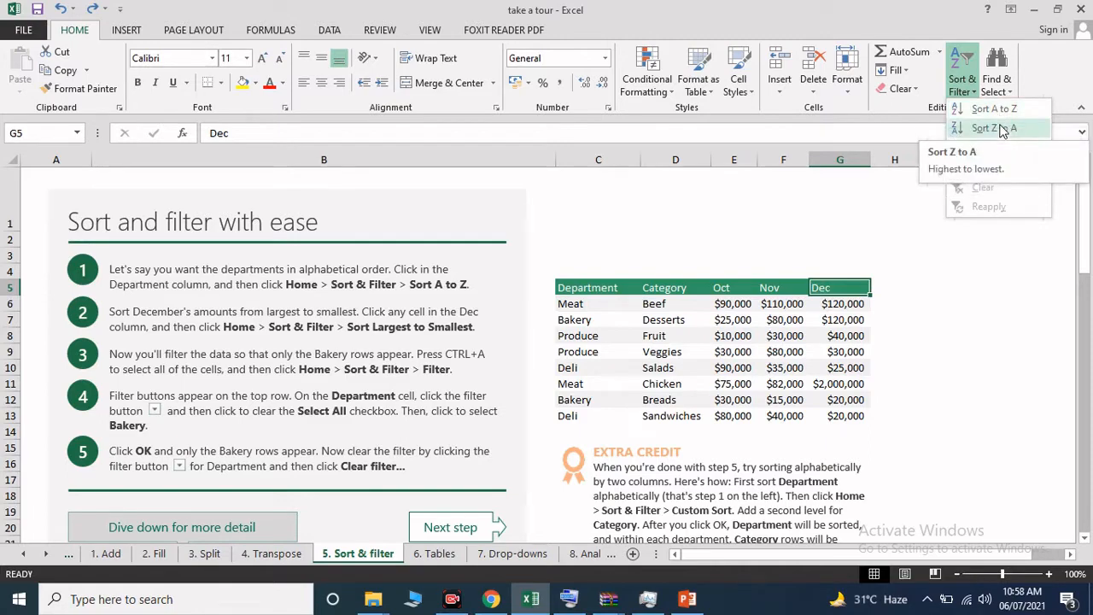
left_click(596, 288)
left_click(596, 288)
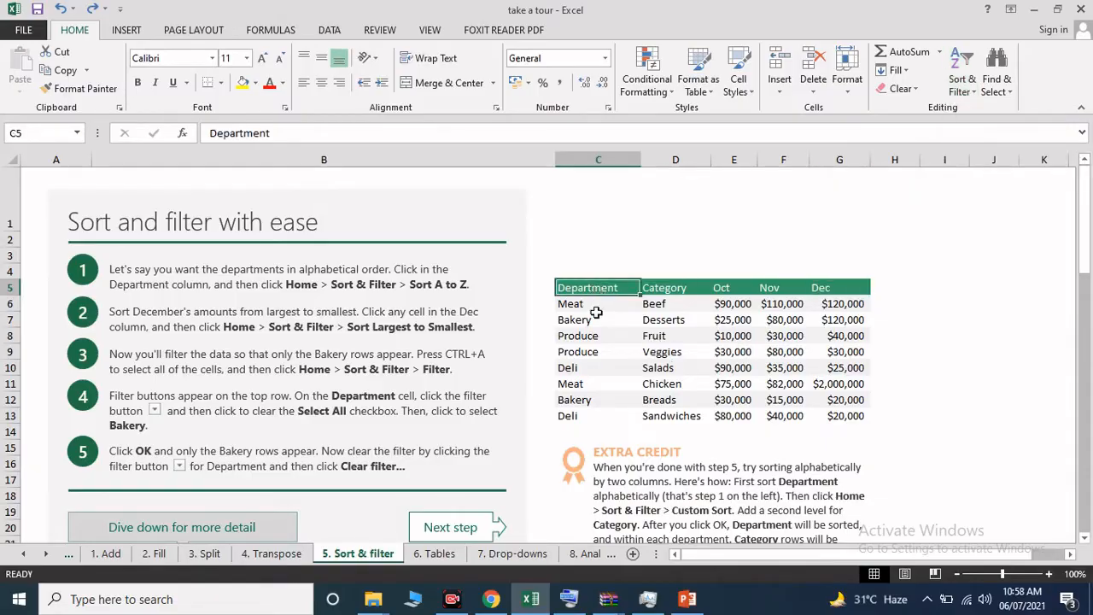
left_click(960, 90)
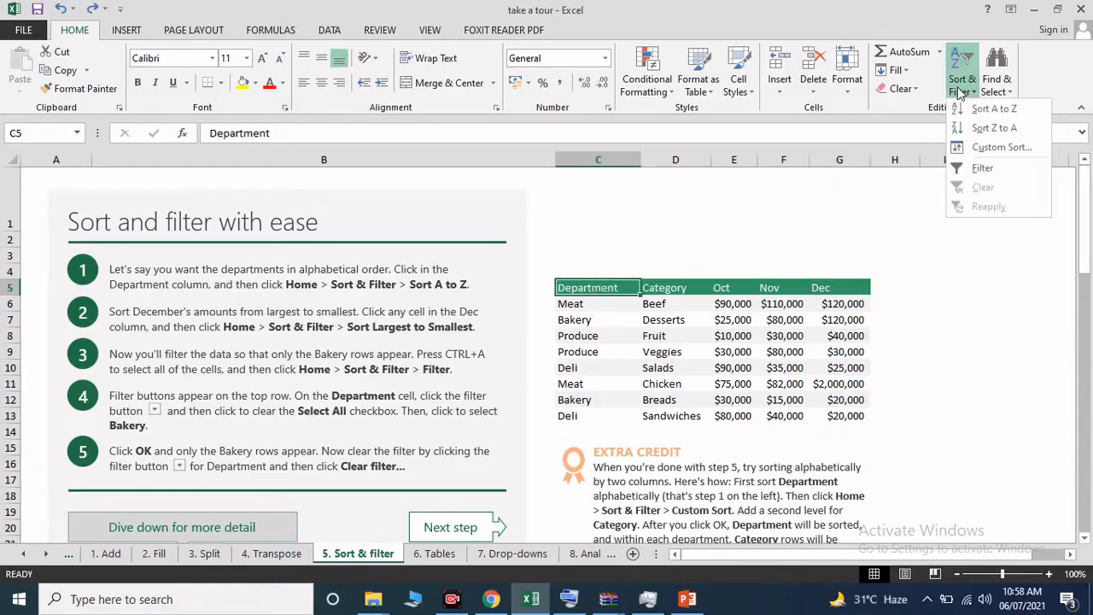
left_click(982, 168)
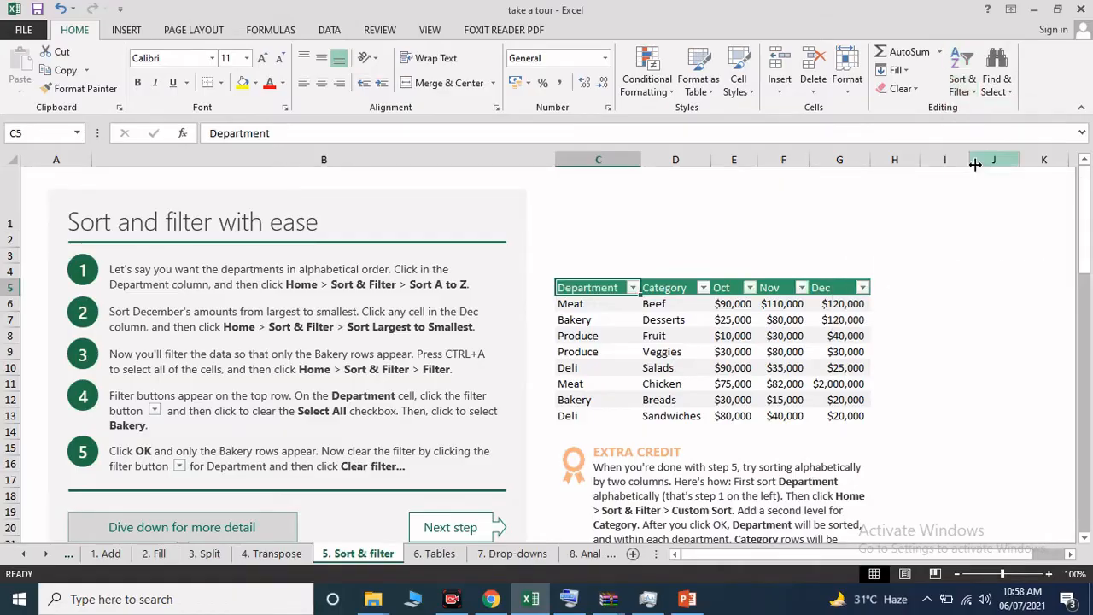
- Sort the department table by Department from A to Z
left_click(974, 89)
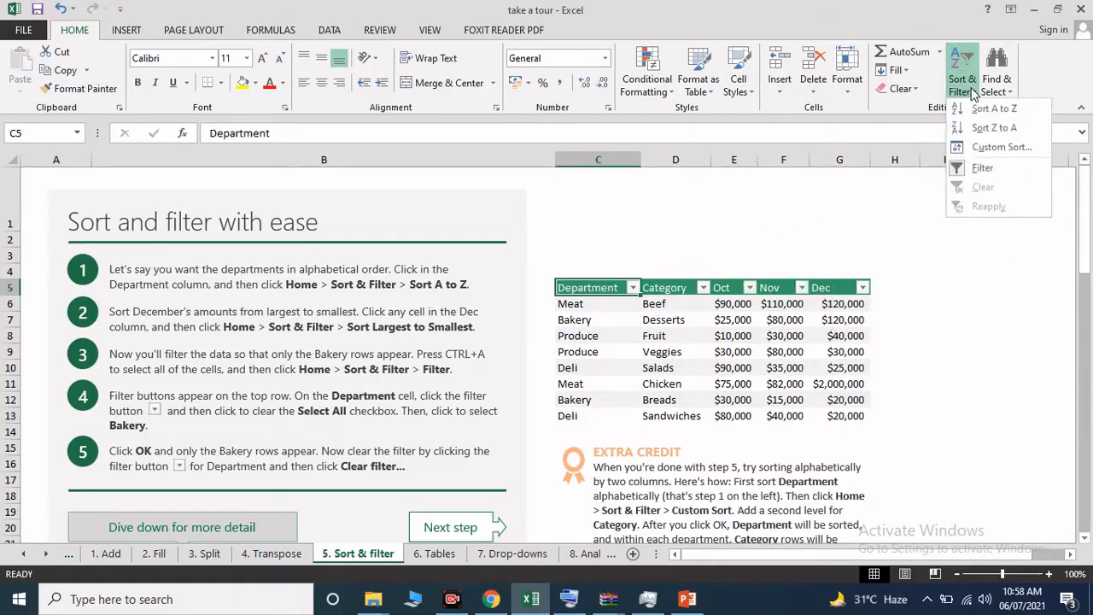
left_click(608, 315)
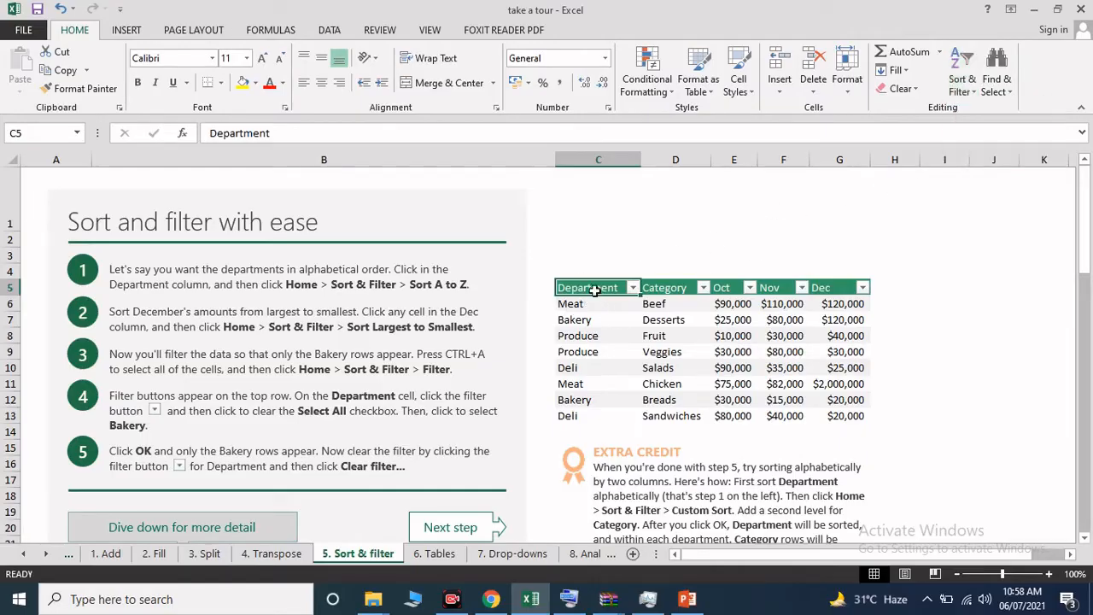
left_click(970, 83)
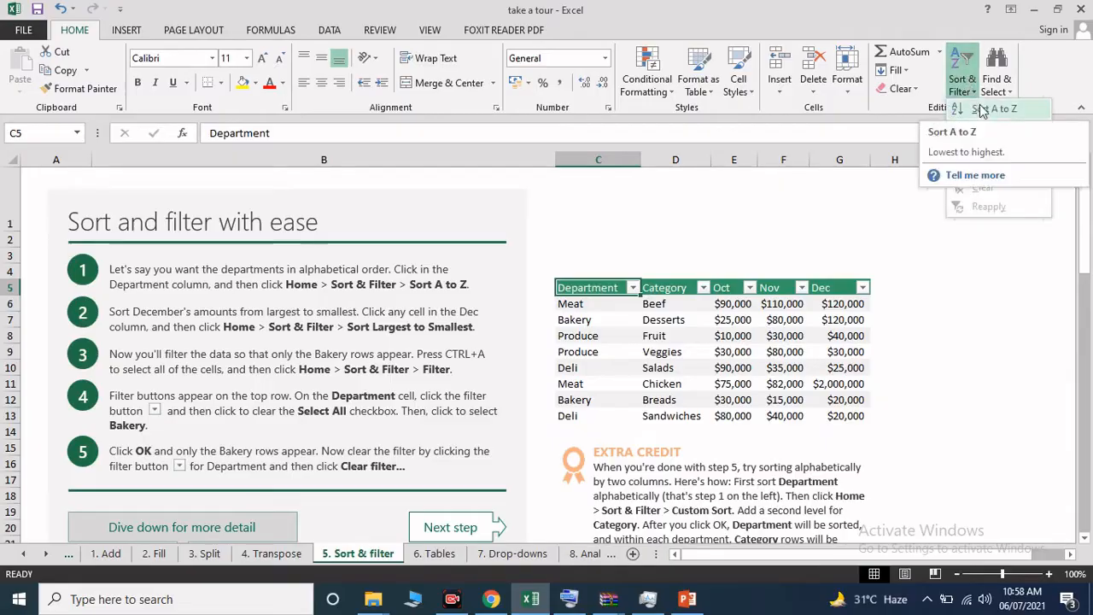
left_click(981, 111)
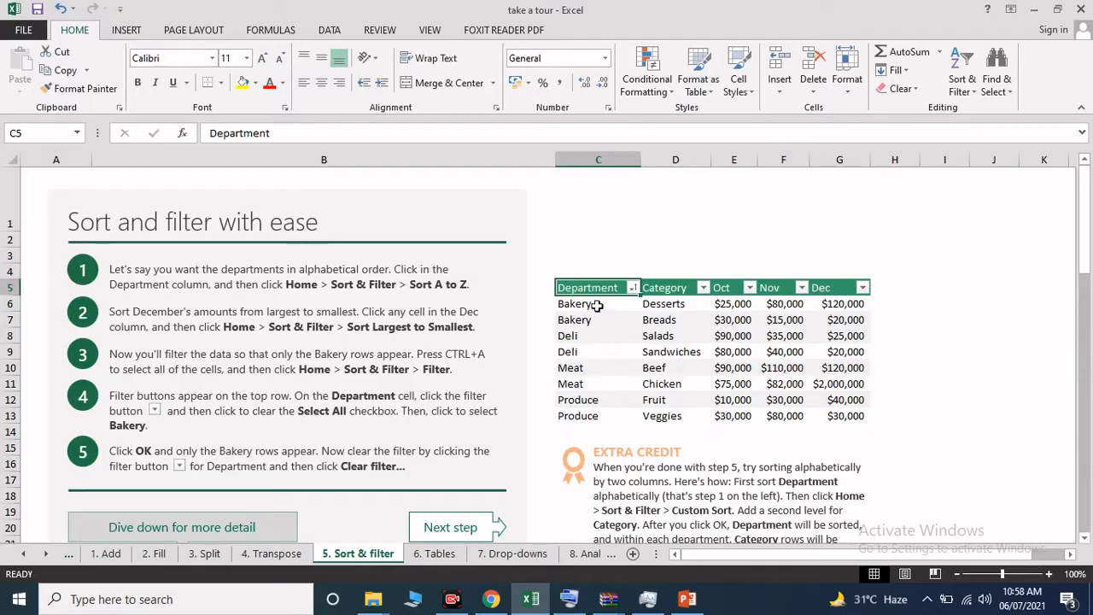
- Sort the department table by the Dec amounts from largest to smallest
left_click(862, 289)
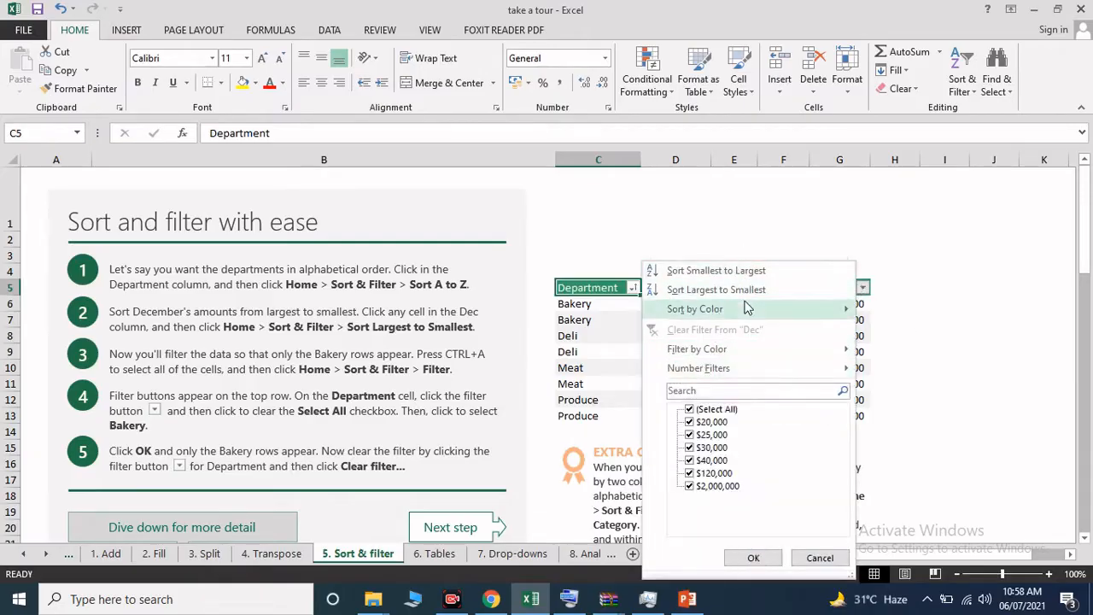
left_click(929, 263)
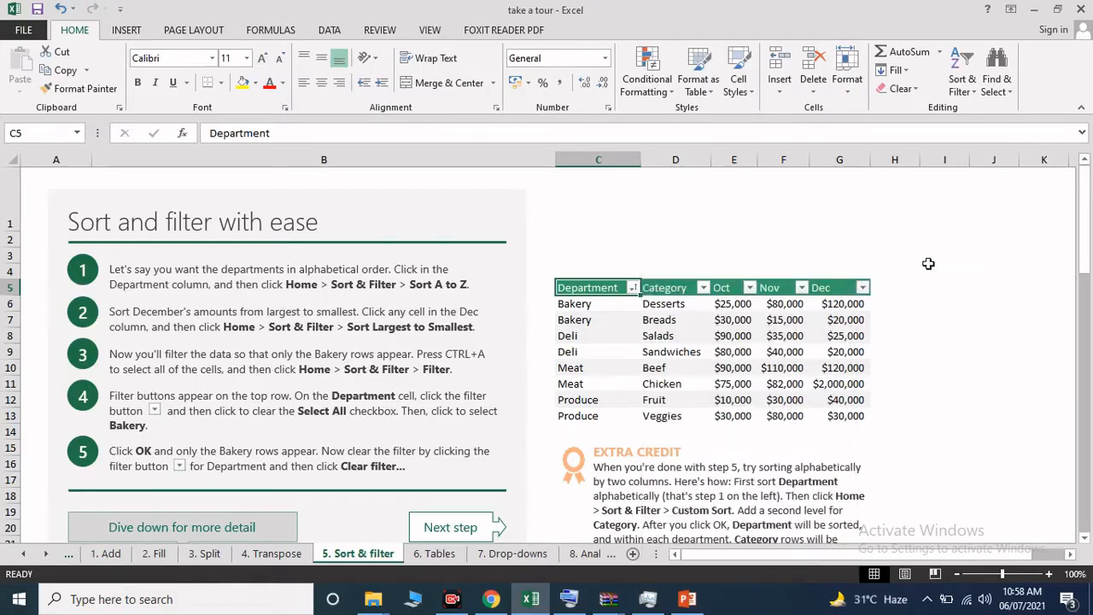
left_click(860, 291)
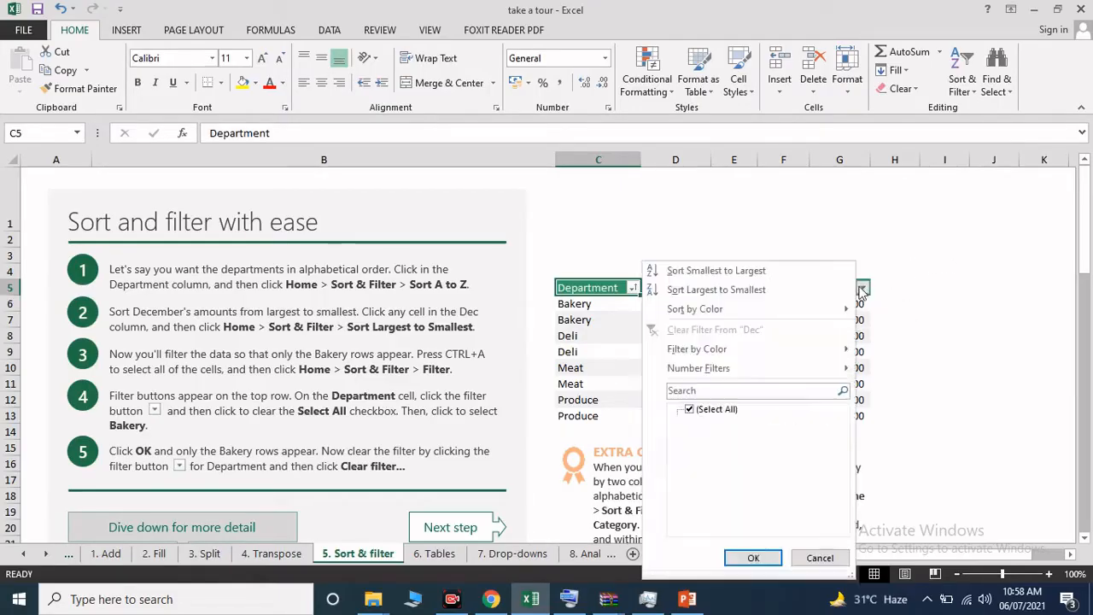
left_click(743, 291)
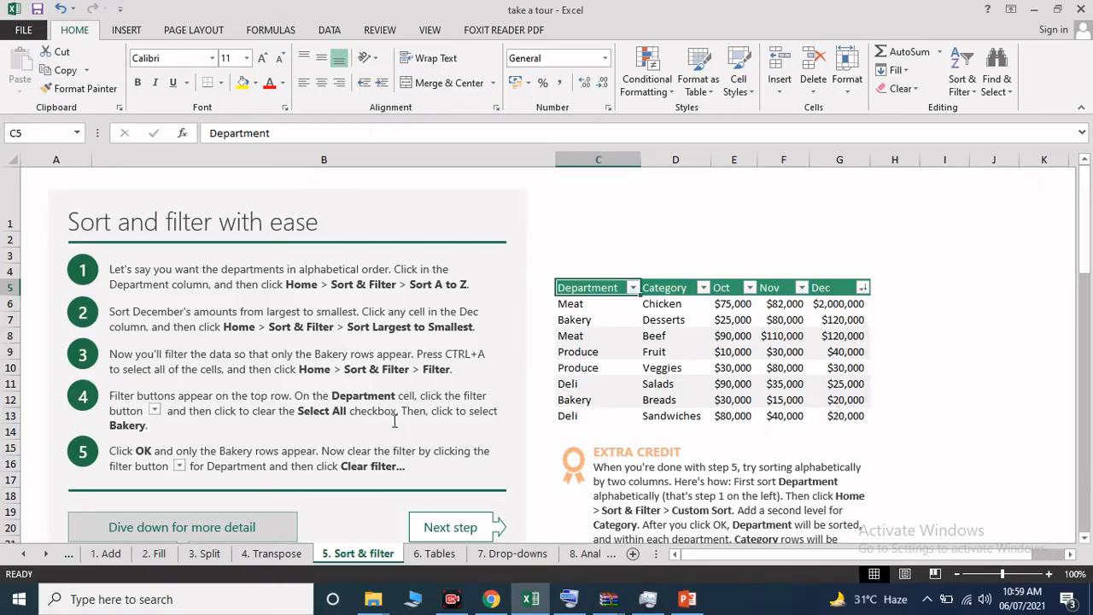
left_click(584, 321)
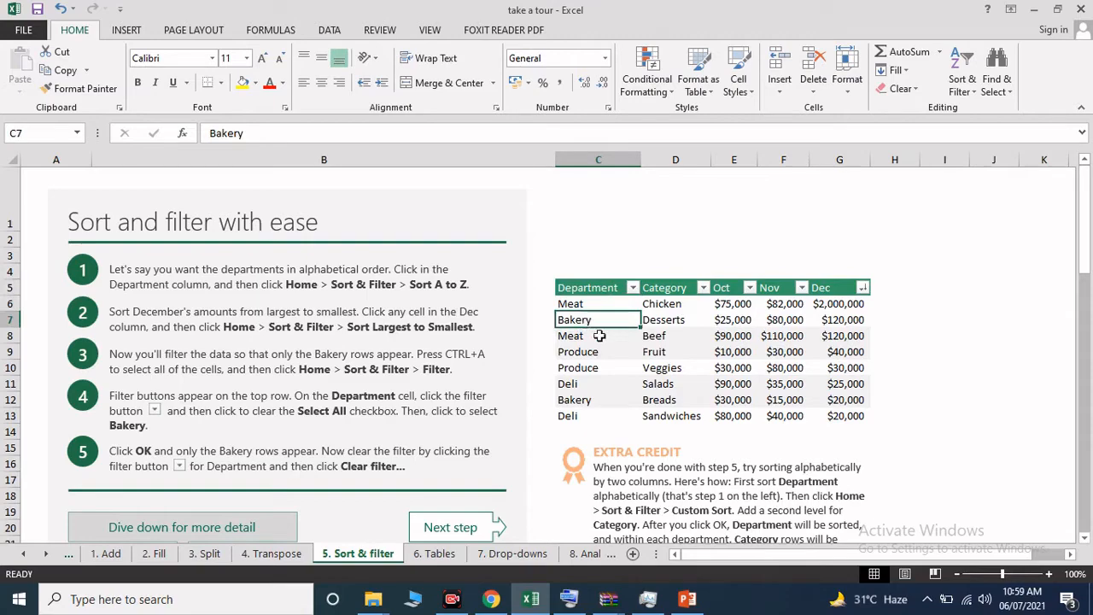
key("ctrl+a")
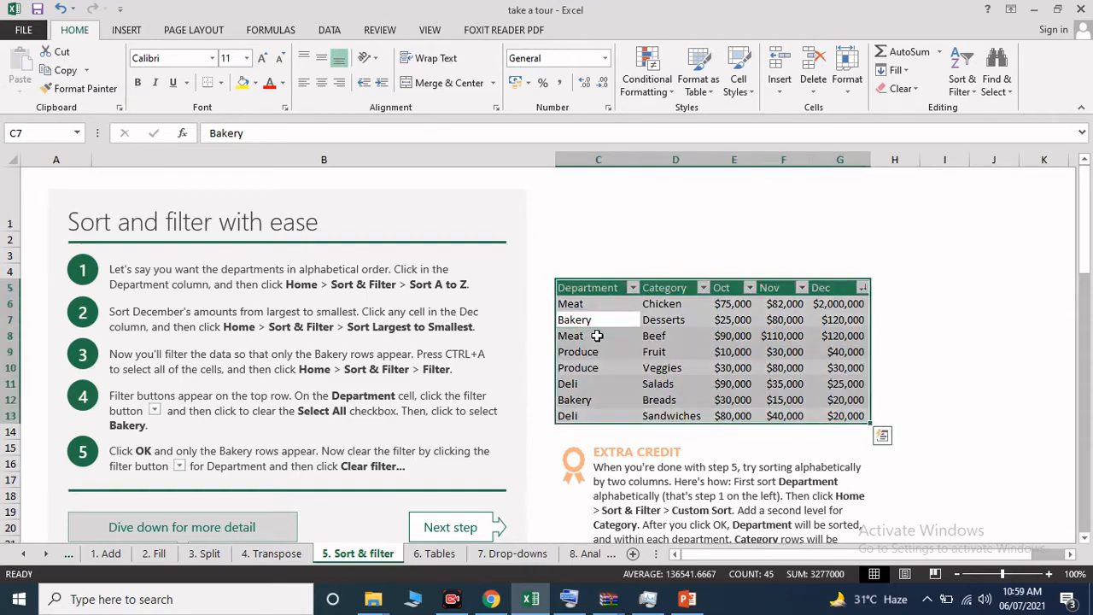
left_click(677, 385)
- Open the custom sort settings from the Bakery row C7:G7, expanding the selection to the adjacent data
left_click_drag(587, 319, 823, 315)
right_click(833, 316)
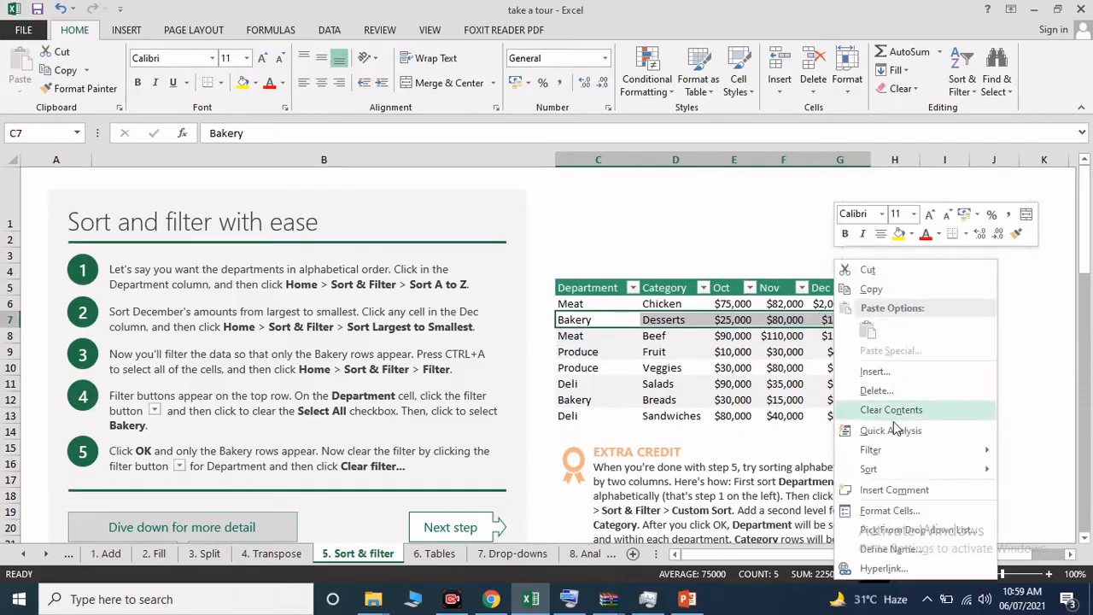
mouse_move(904, 475)
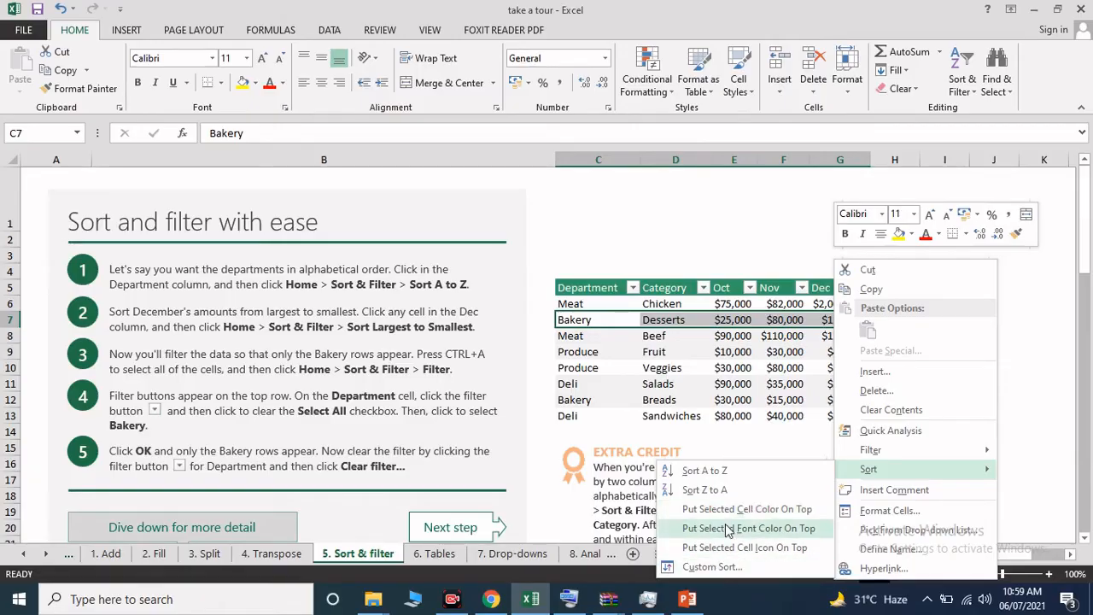
left_click(740, 567)
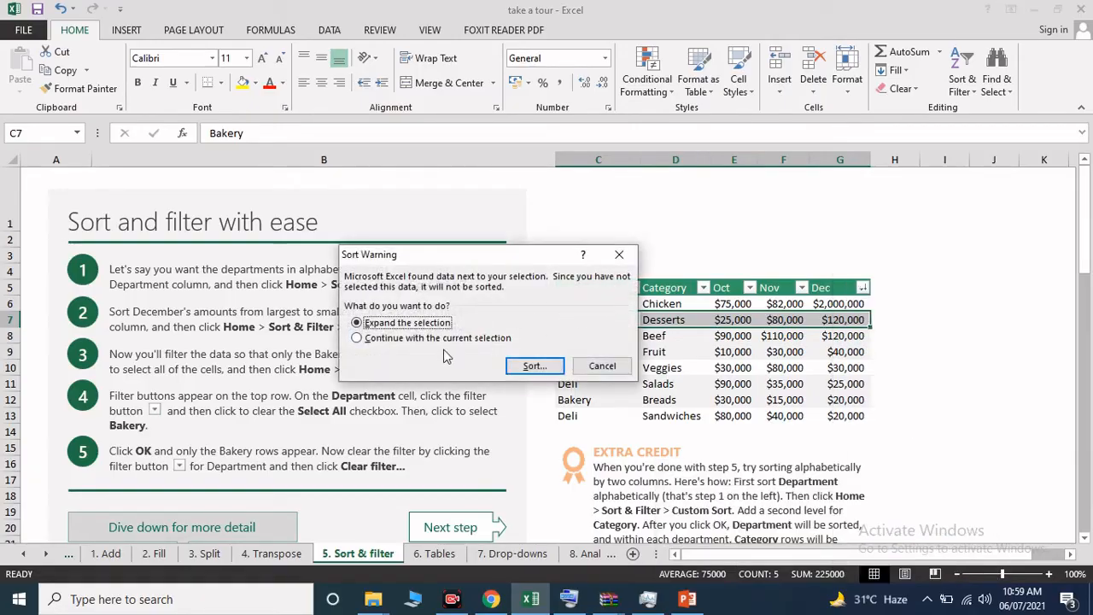
left_click(517, 369)
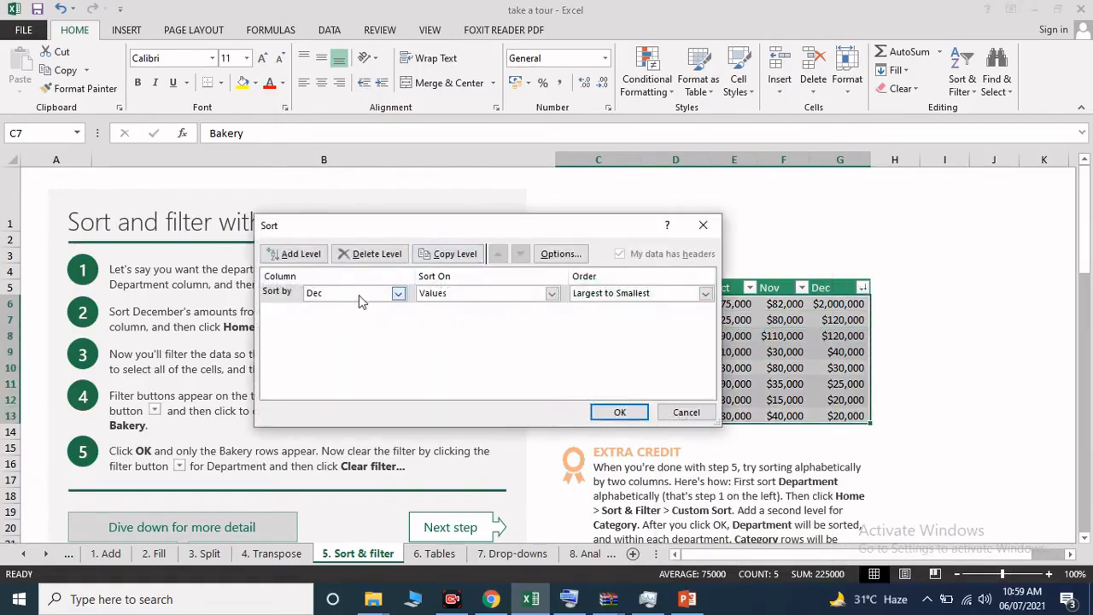
- Examine the column, sort-on and order choices of the Dec sort level and leave the settings without applying a sort
left_click(398, 294)
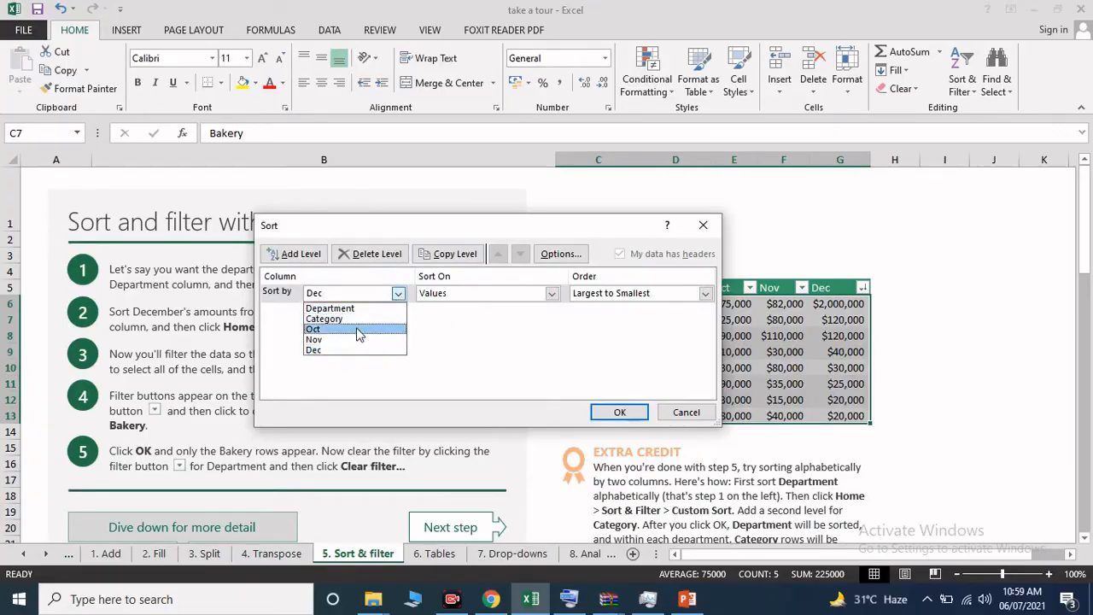
left_click(551, 294)
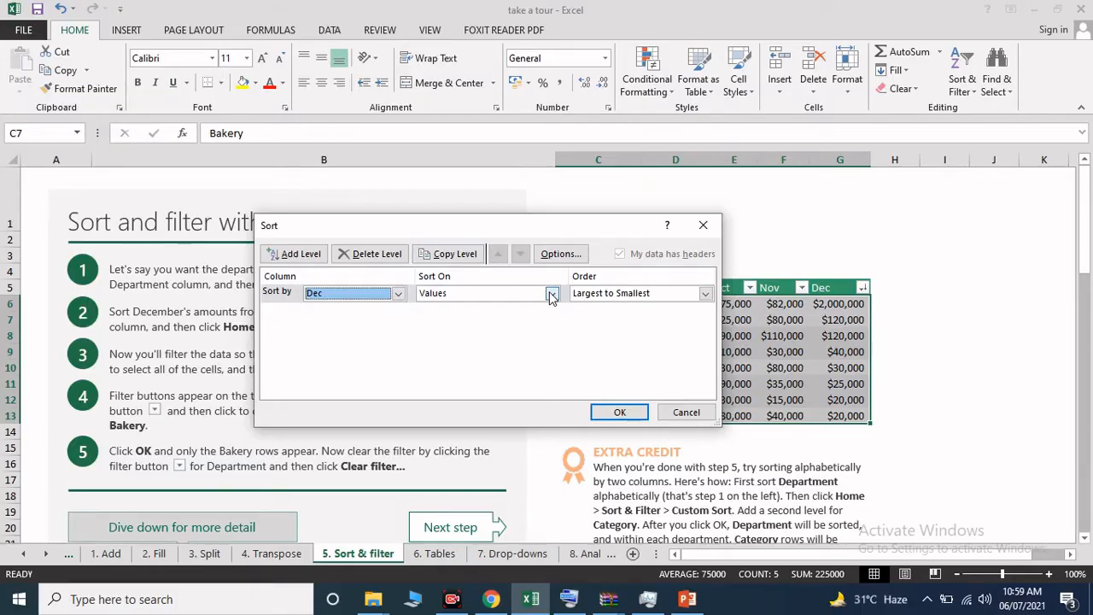
left_click(550, 295)
left_click(527, 359)
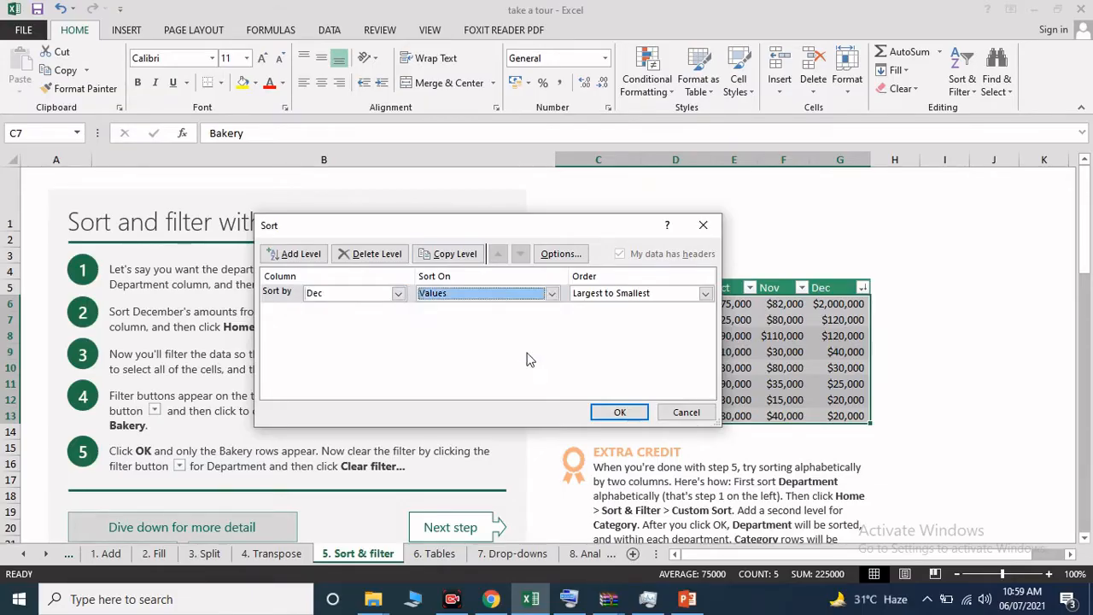
left_click(686, 294)
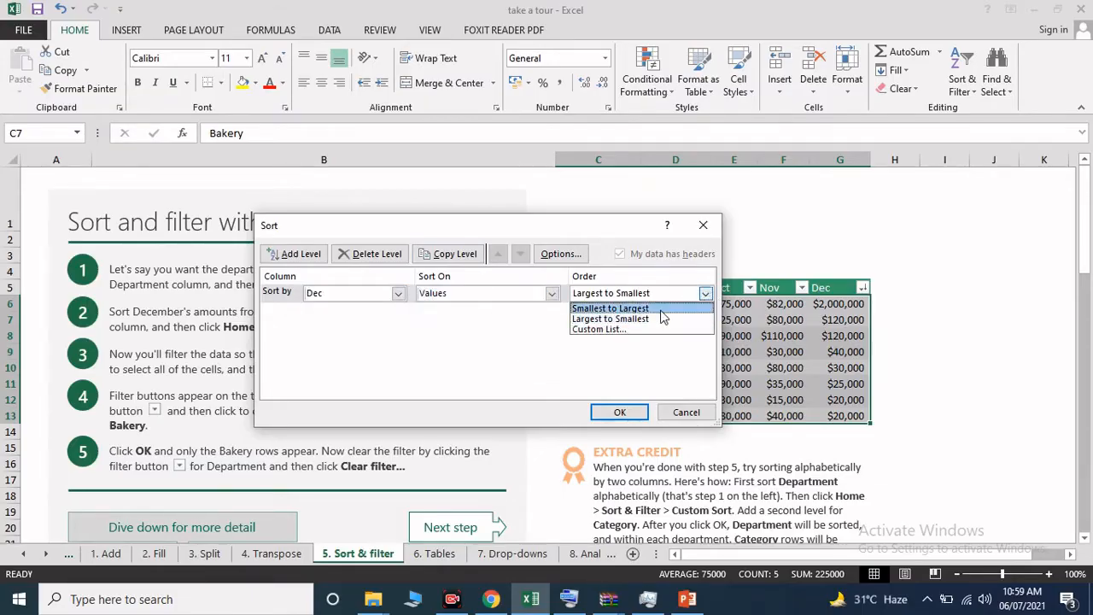
left_click(640, 415)
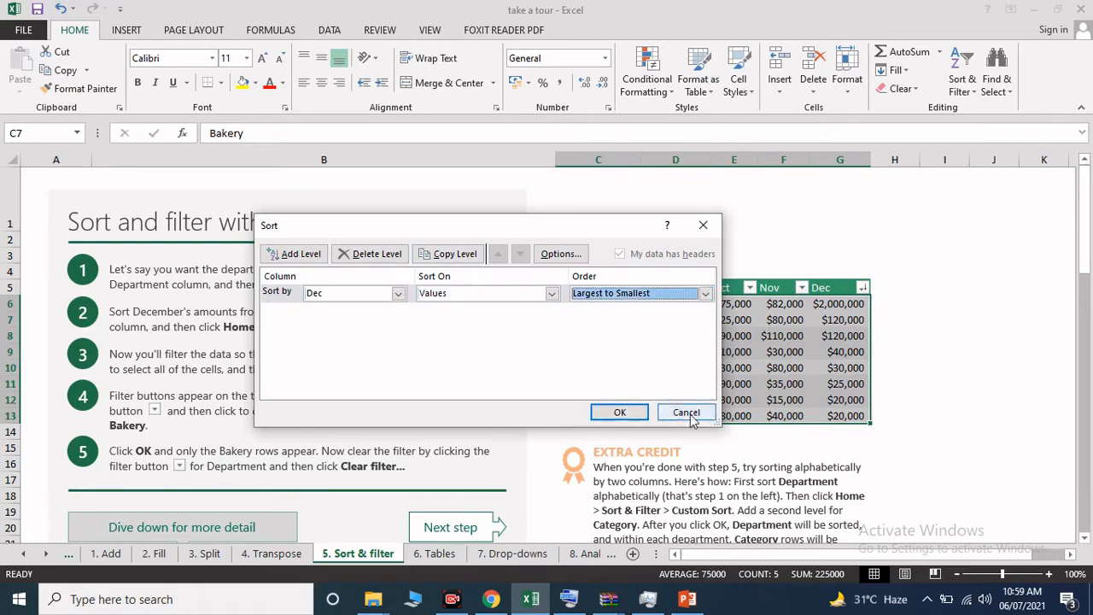
left_click(696, 413)
left_click(837, 365)
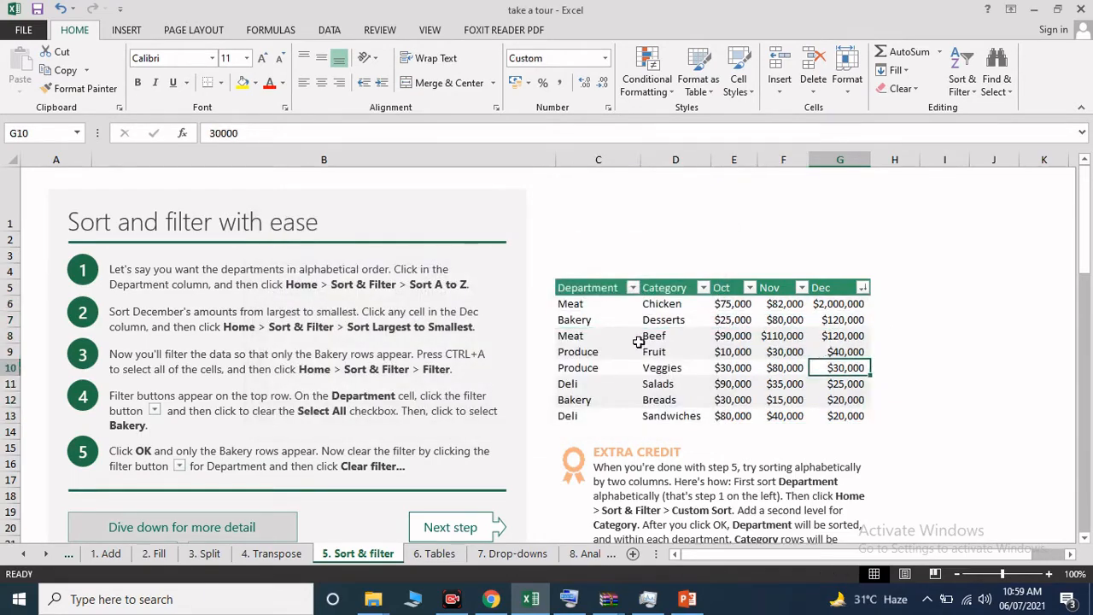
- Go to the "Sort by date, or by color even" section and review the expense table's Expense date, Employee, Food and Hotel headers
scroll(566, 365, "down", 1)
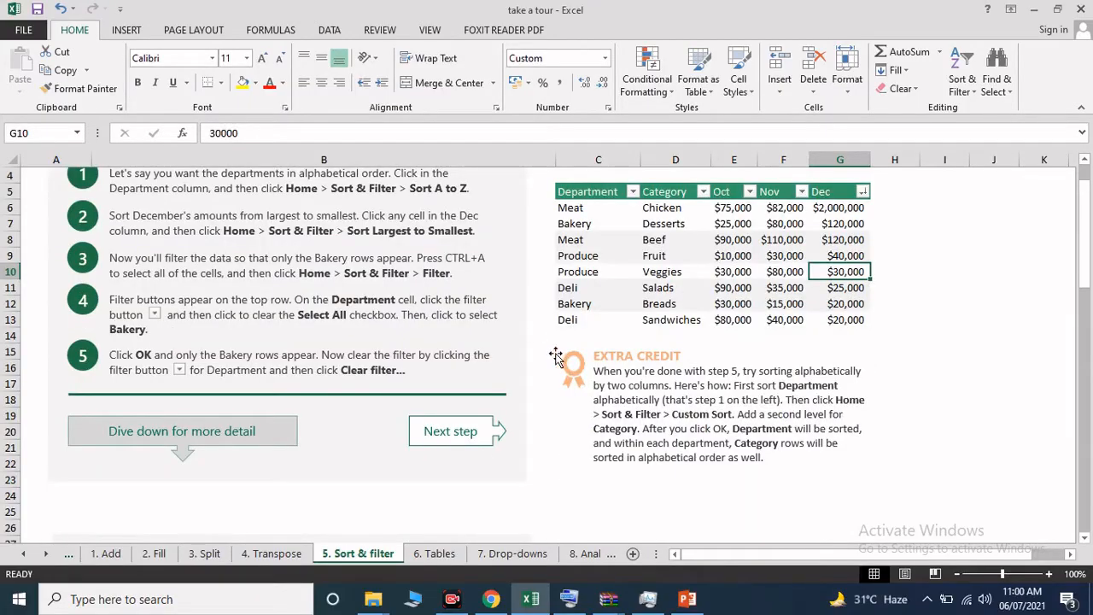
scroll(512, 376, "down", 2)
scroll(509, 378, "down", 4)
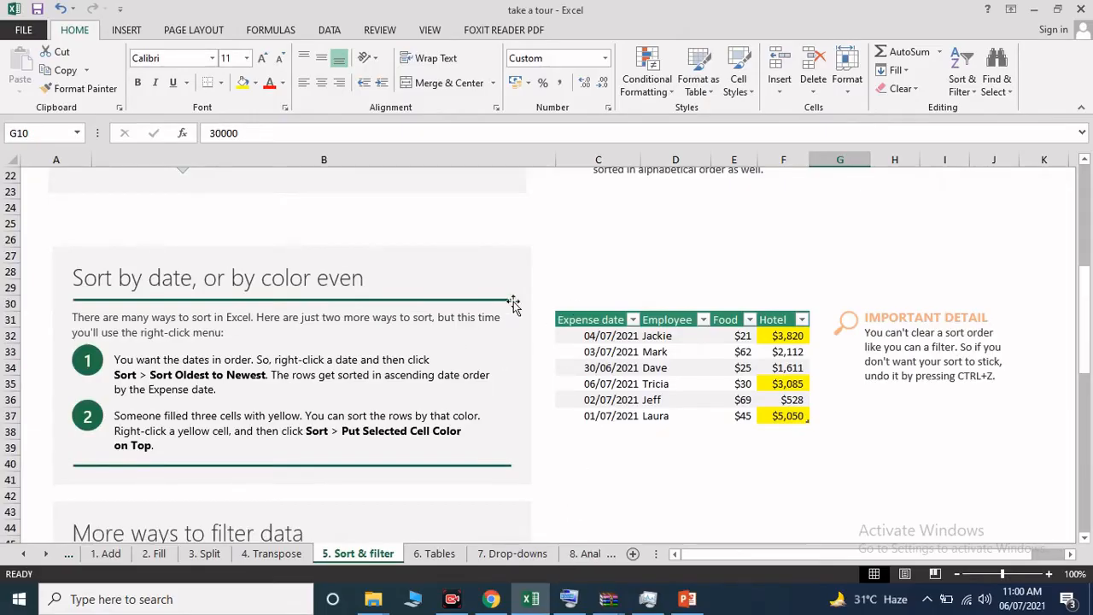
left_click(588, 321)
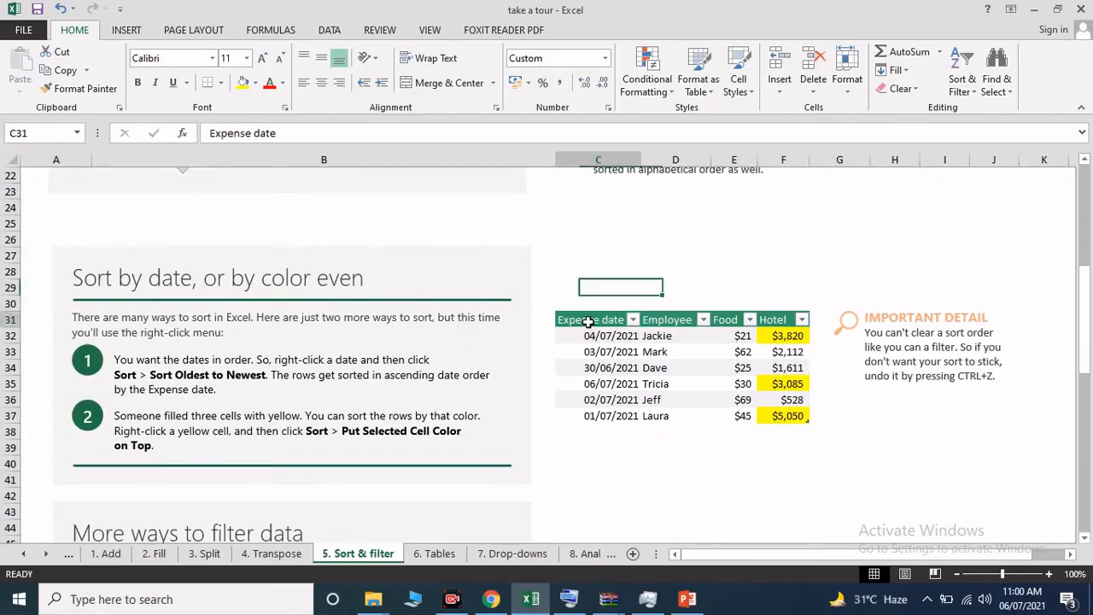
left_click(676, 320)
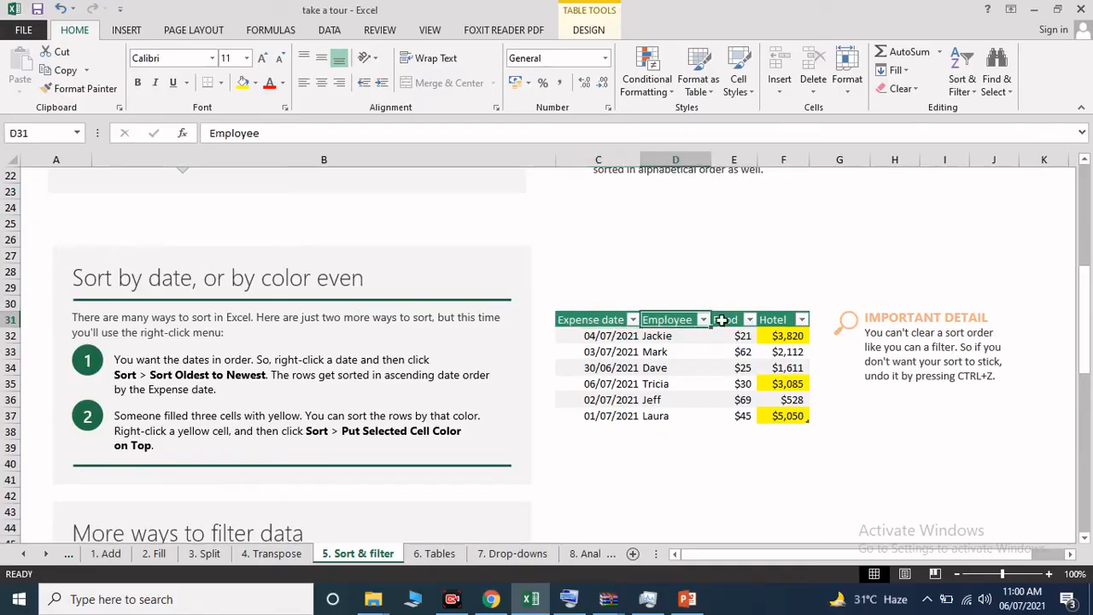
left_click(724, 321)
left_click(778, 319)
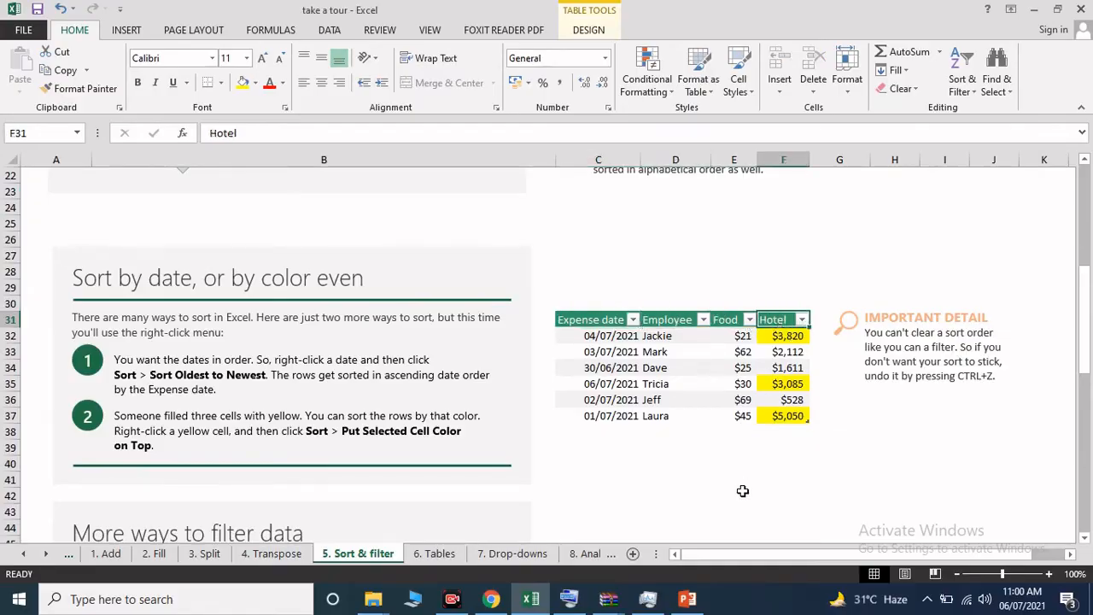
- Filter the Hotel column of the expense table by the yellow cell color
left_click(802, 320)
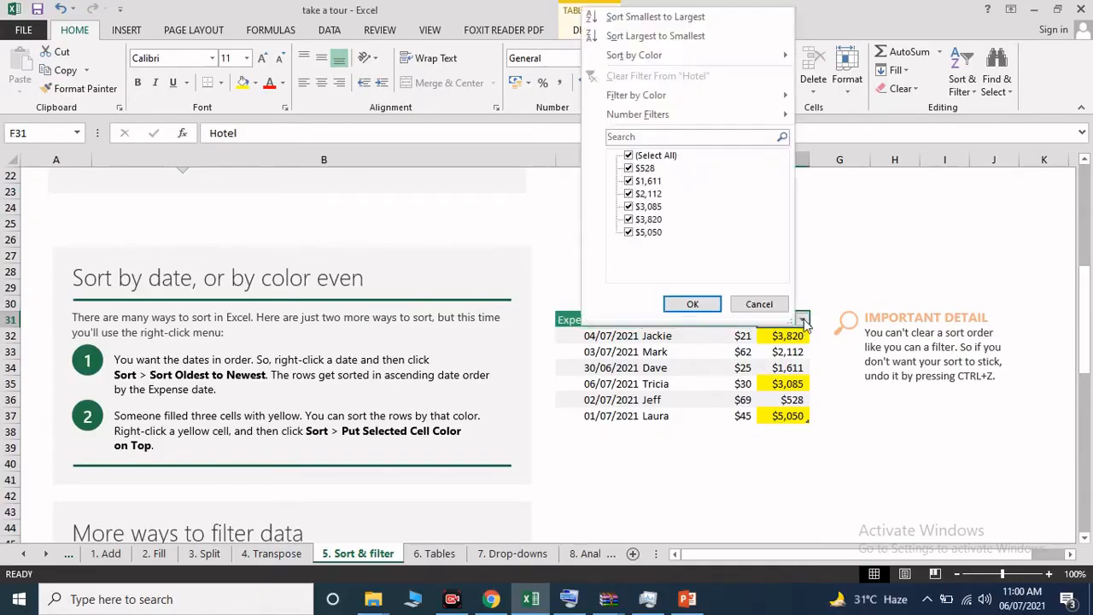
mouse_move(704, 97)
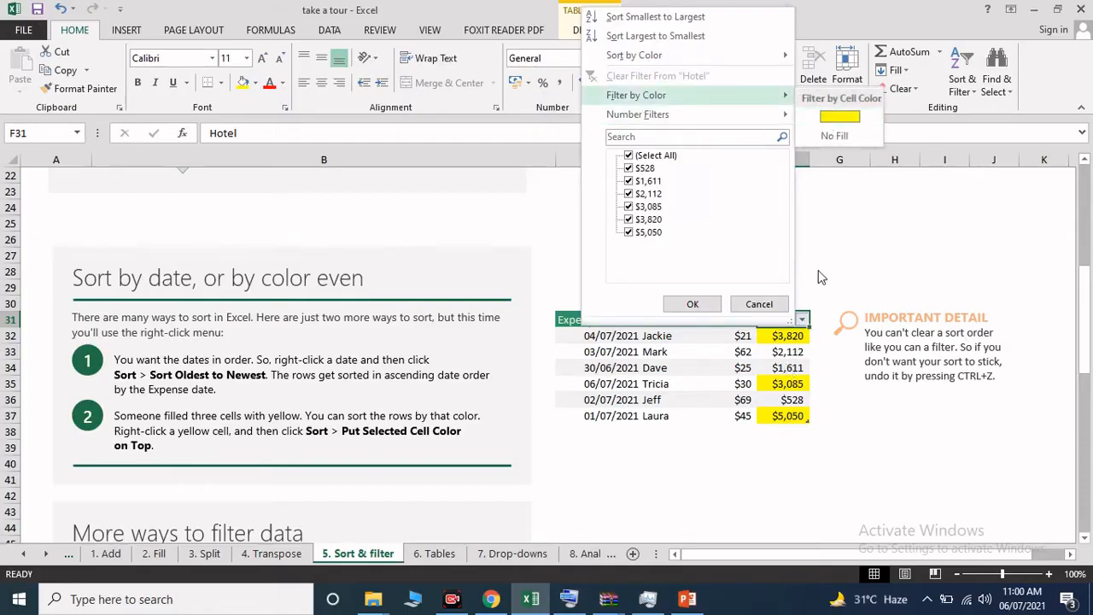
left_click(803, 319)
left_click(803, 318)
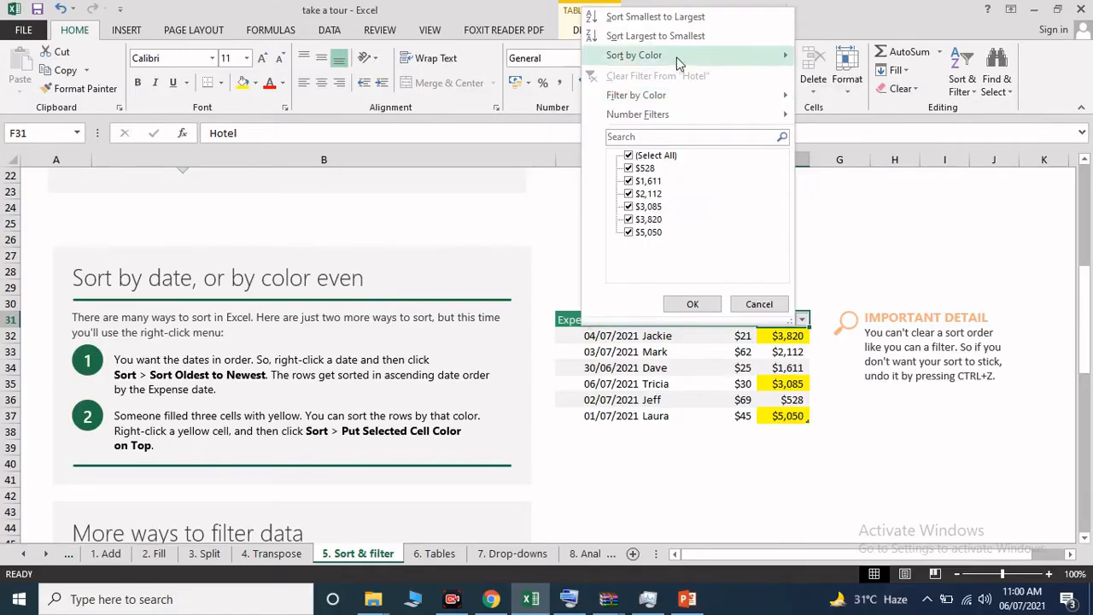
mouse_move(734, 96)
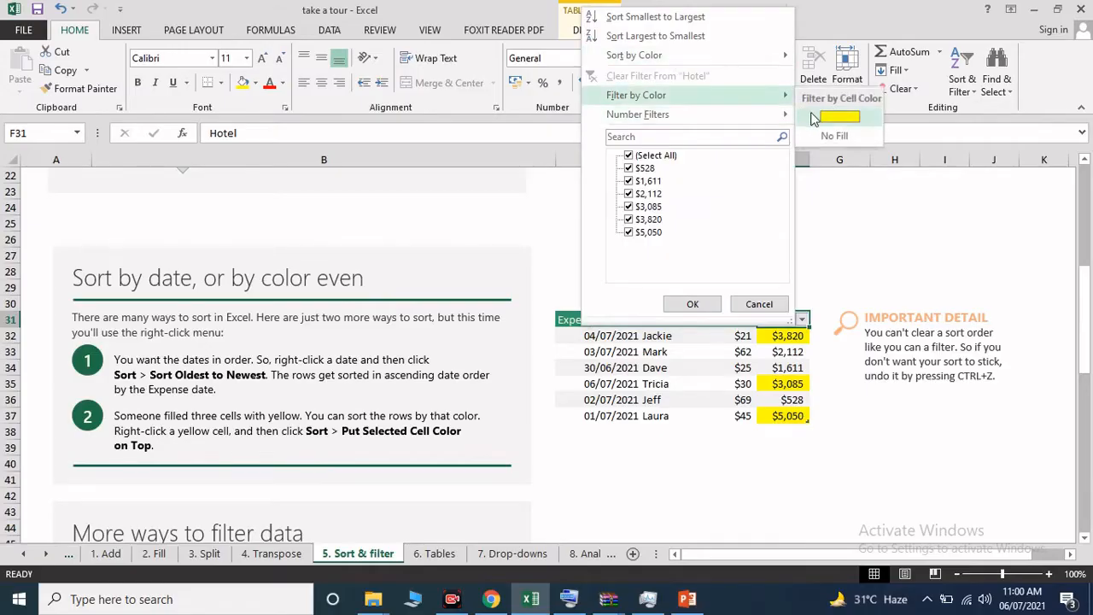
left_click(837, 117)
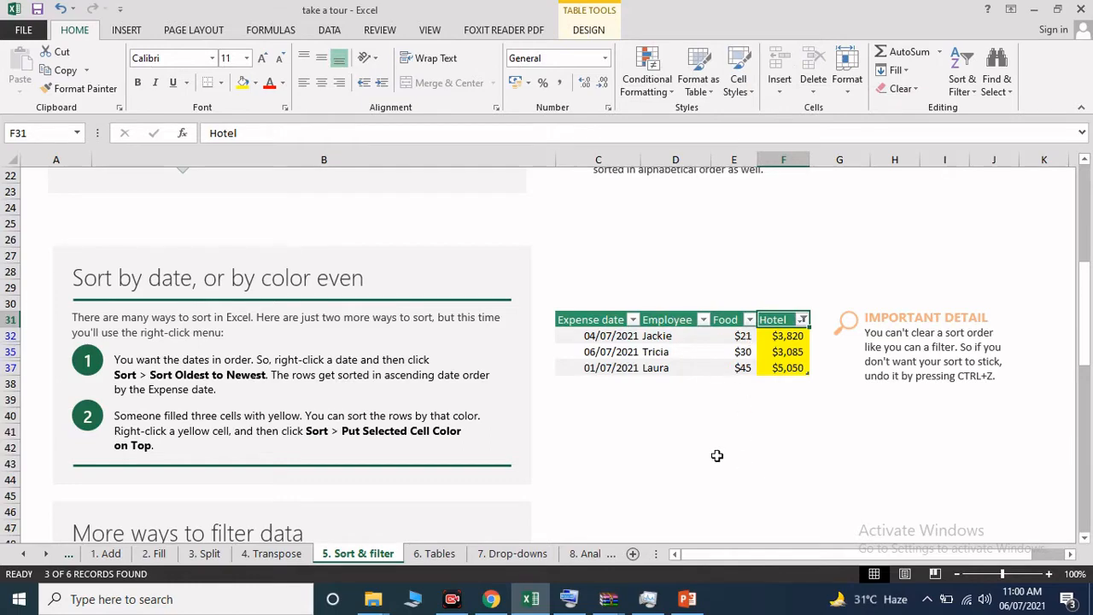
- Remove the color filter from the expense table's Hotel column by selecting all of its values
left_click(802, 320)
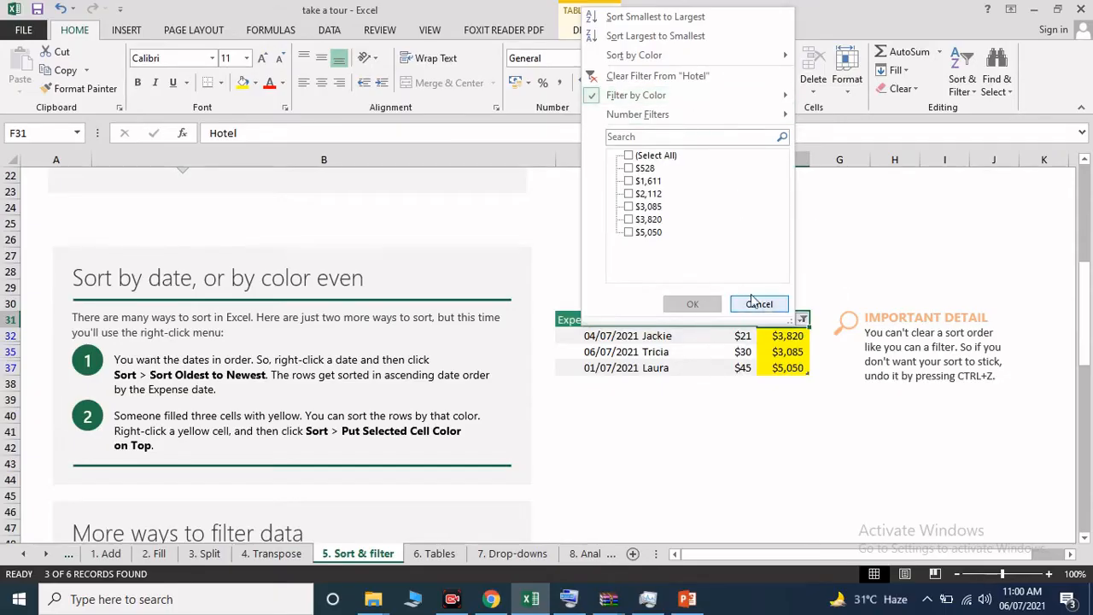
left_click(662, 157)
left_click(692, 304)
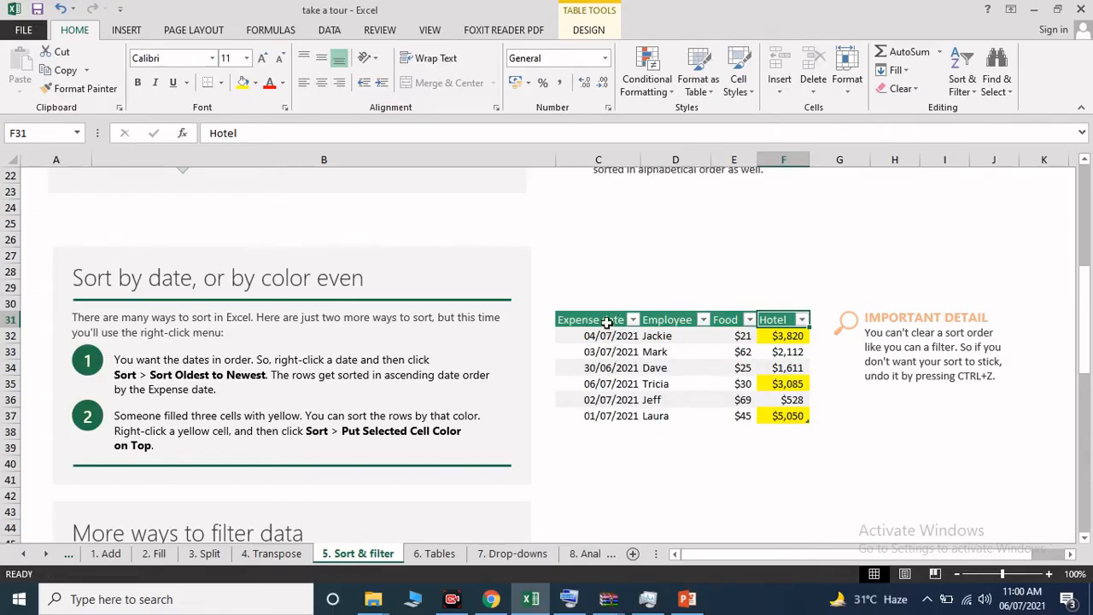
- Sort the expense table by Expense date from oldest to newest, and re-sort it from newest to oldest
left_click(633, 320)
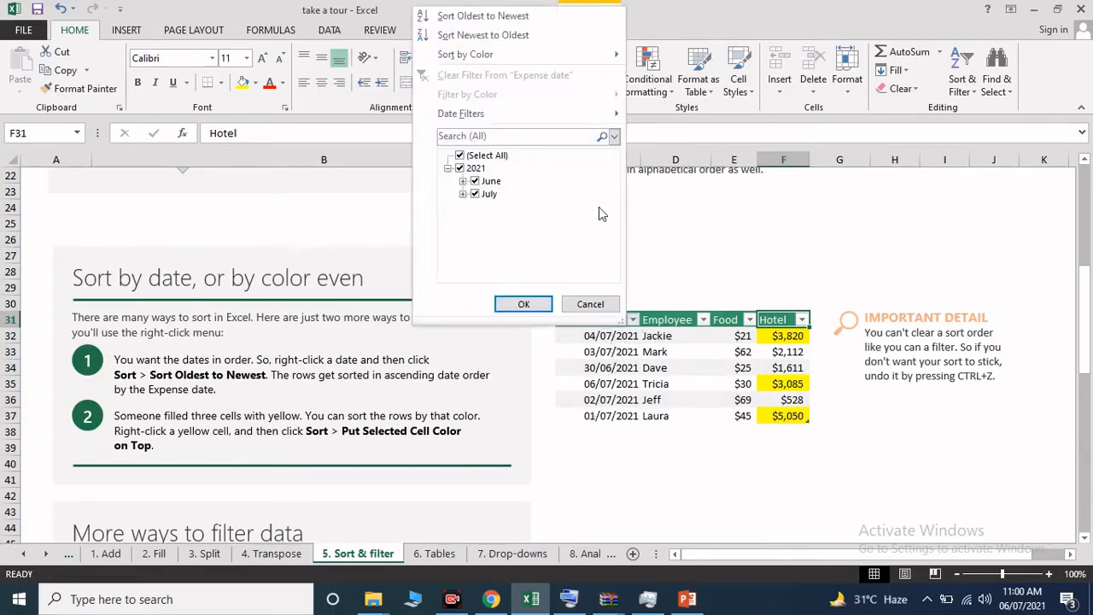
left_click(565, 26)
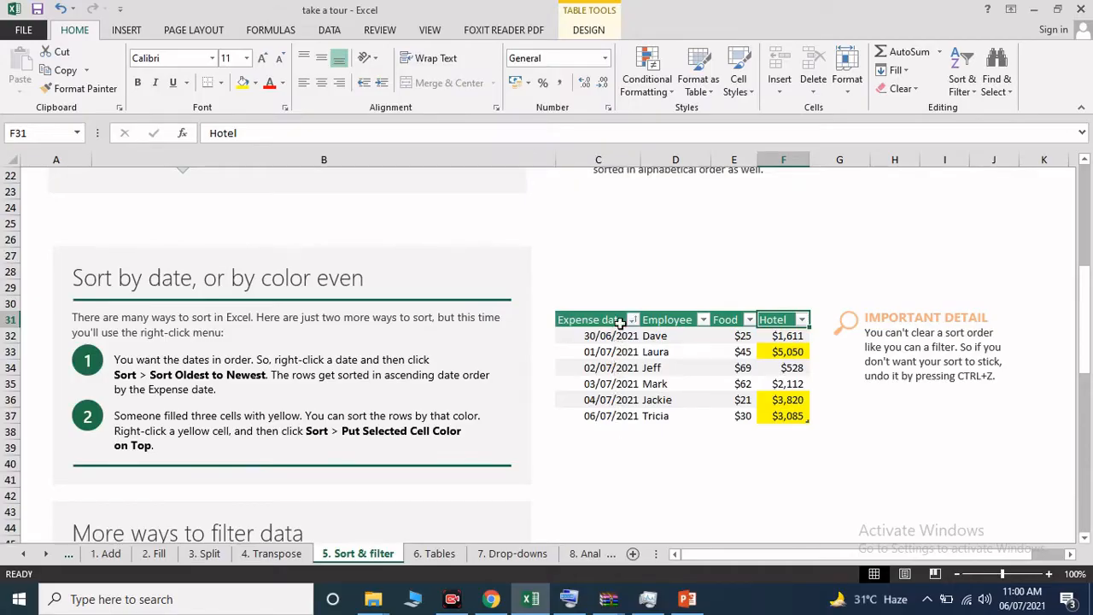
left_click(633, 321)
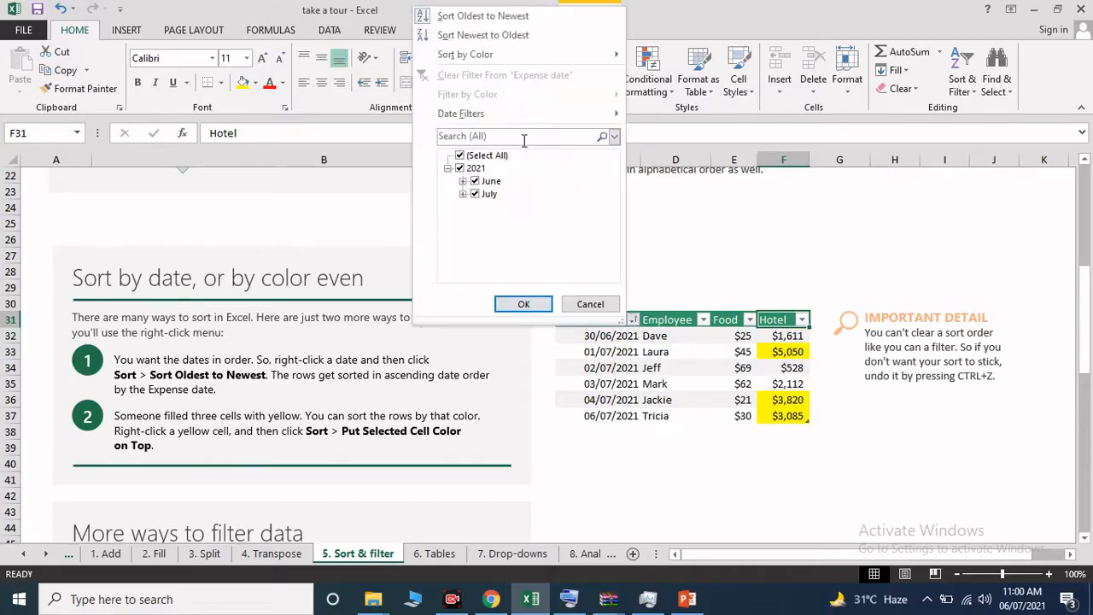
left_click(516, 35)
left_click(693, 416)
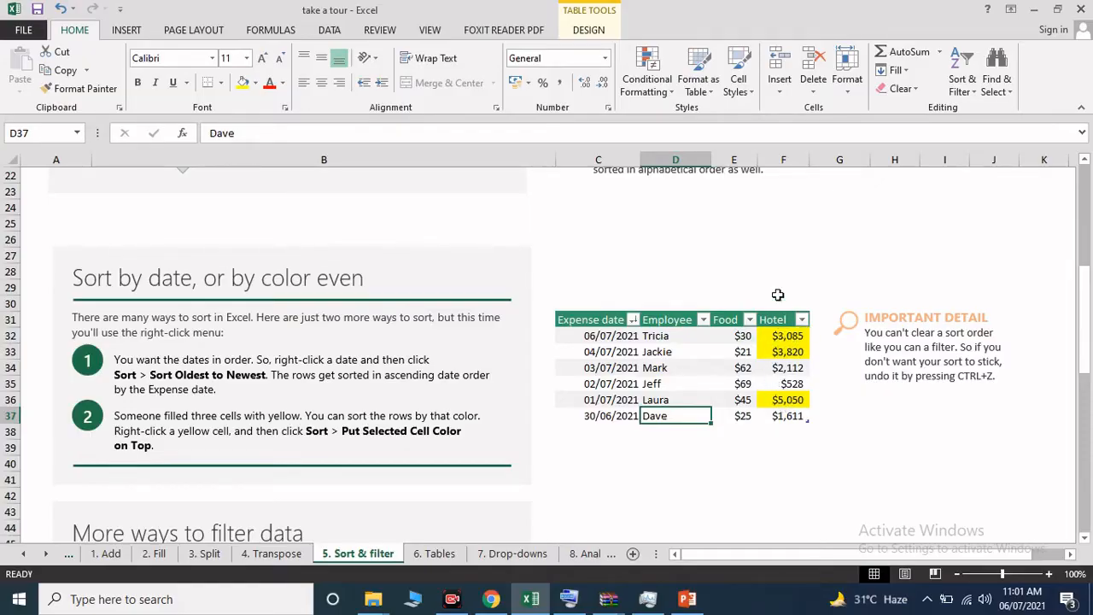
left_click(717, 352)
left_click(771, 365)
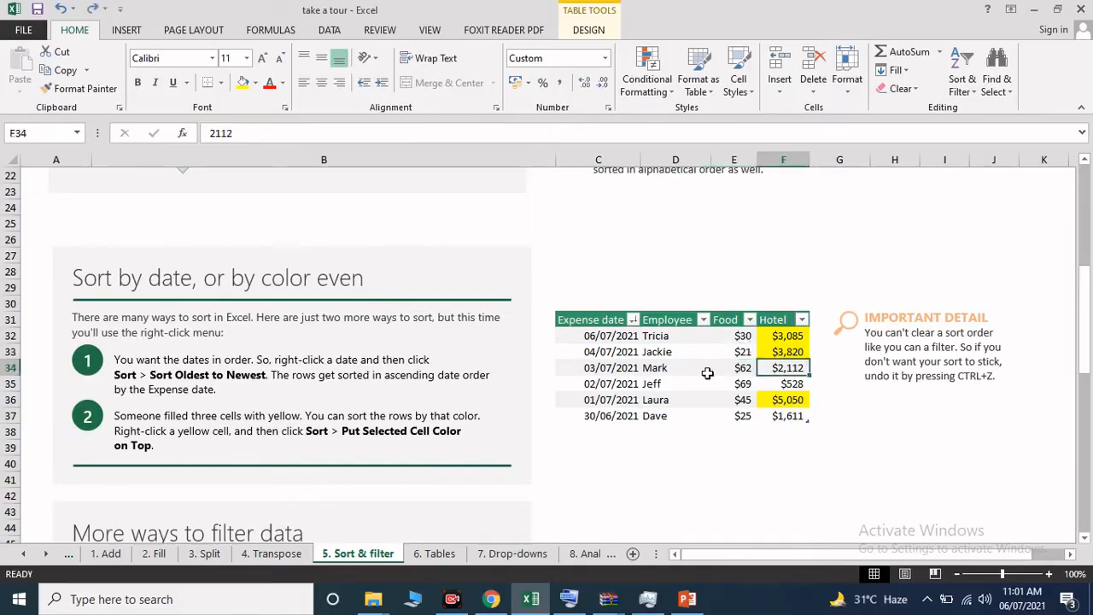
- Sort the expense table's Hotel column by the yellow cell color
left_click(801, 319)
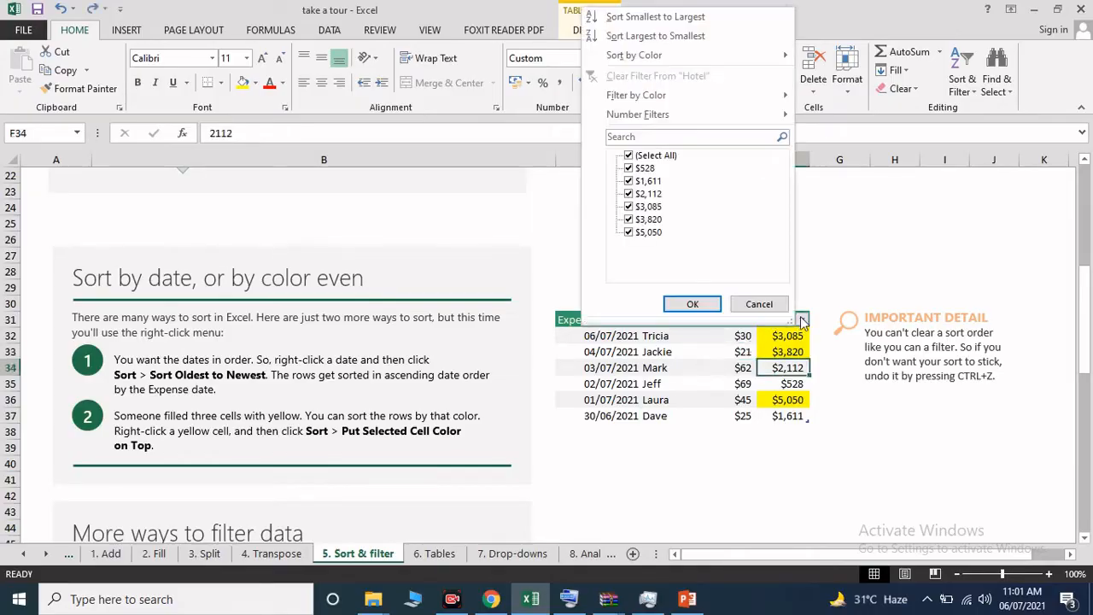
mouse_move(640, 56)
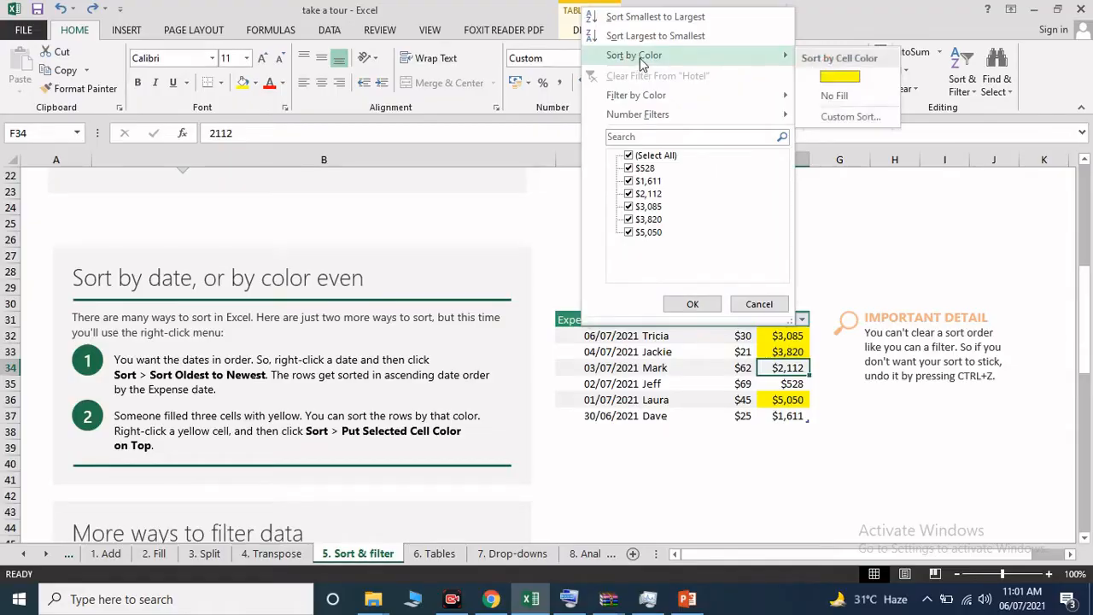
left_click(840, 77)
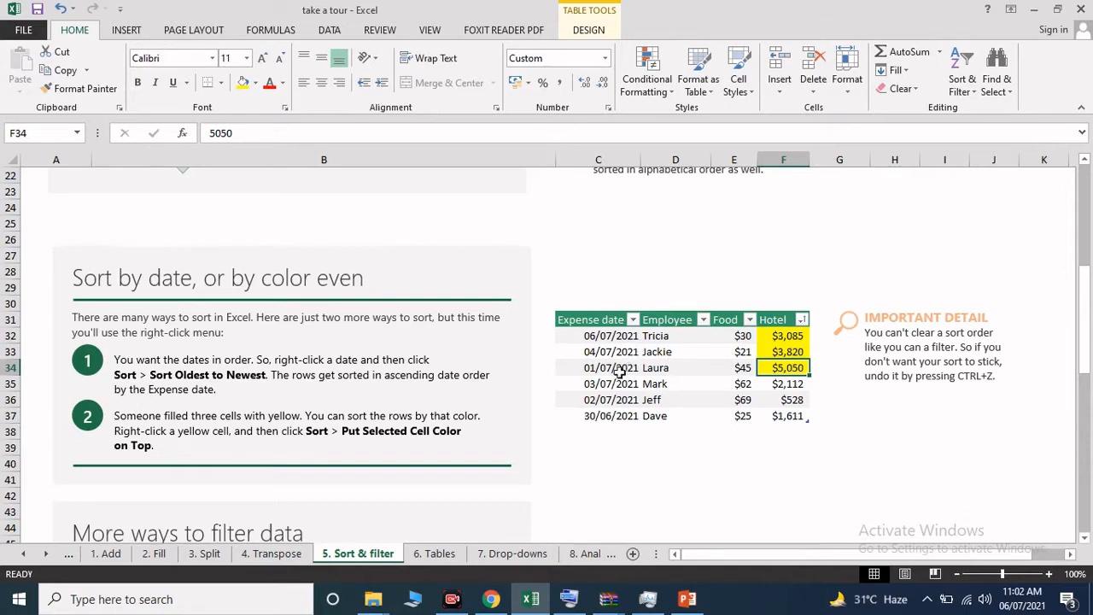
- In the "More ways to filter data" table, filter the Hotel column to above-average amounts and undo the filter
scroll(598, 367, "down", 2)
scroll(592, 361, "down", 4)
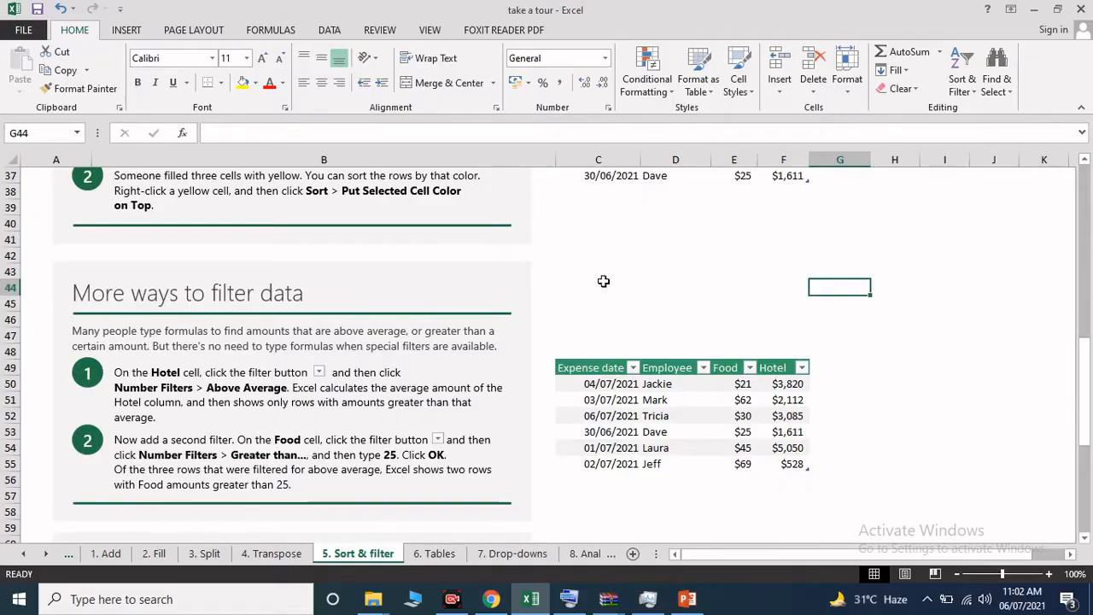
scroll(603, 281, "down", 1)
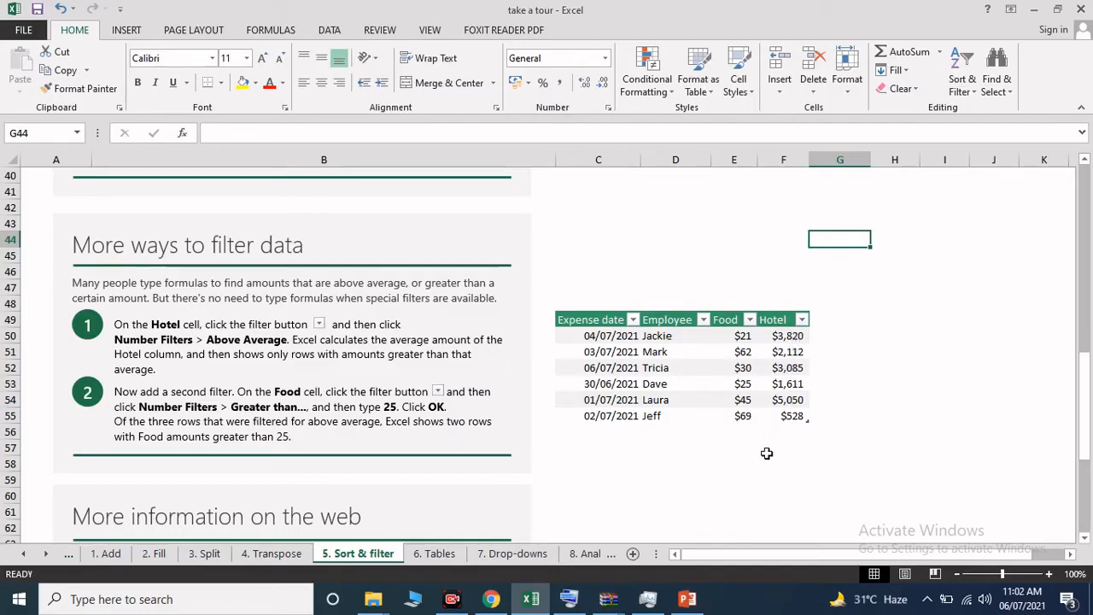
left_click(802, 320)
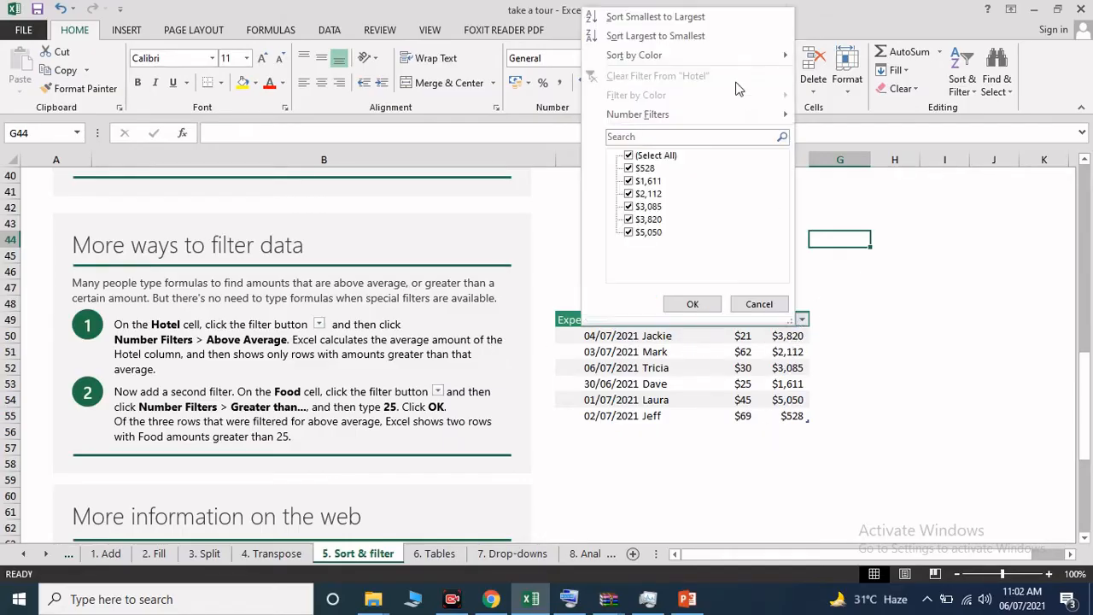
mouse_move(704, 106)
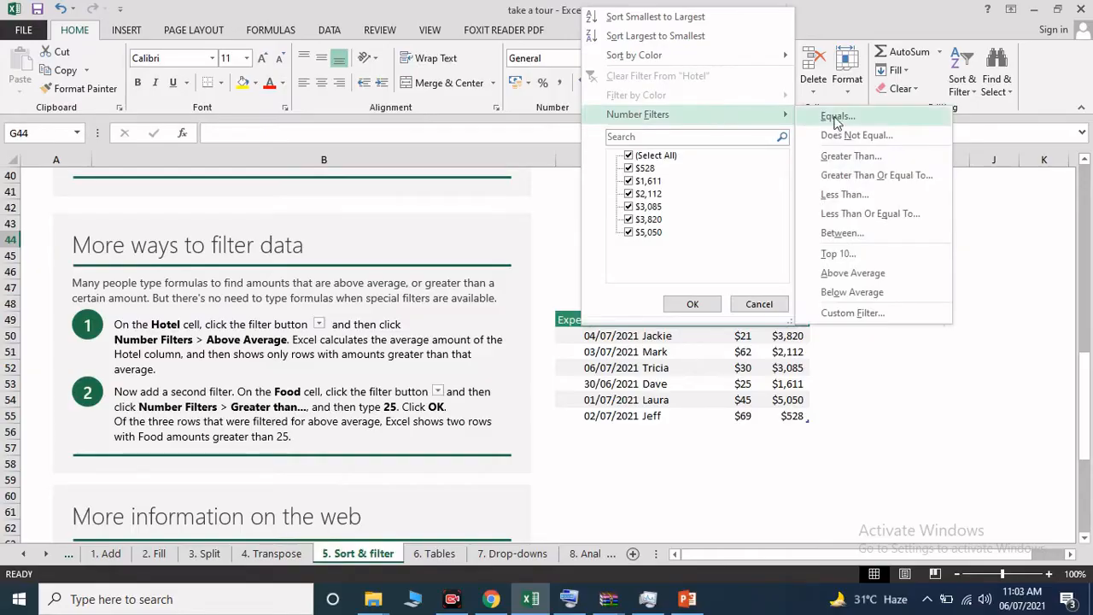
left_click(852, 273)
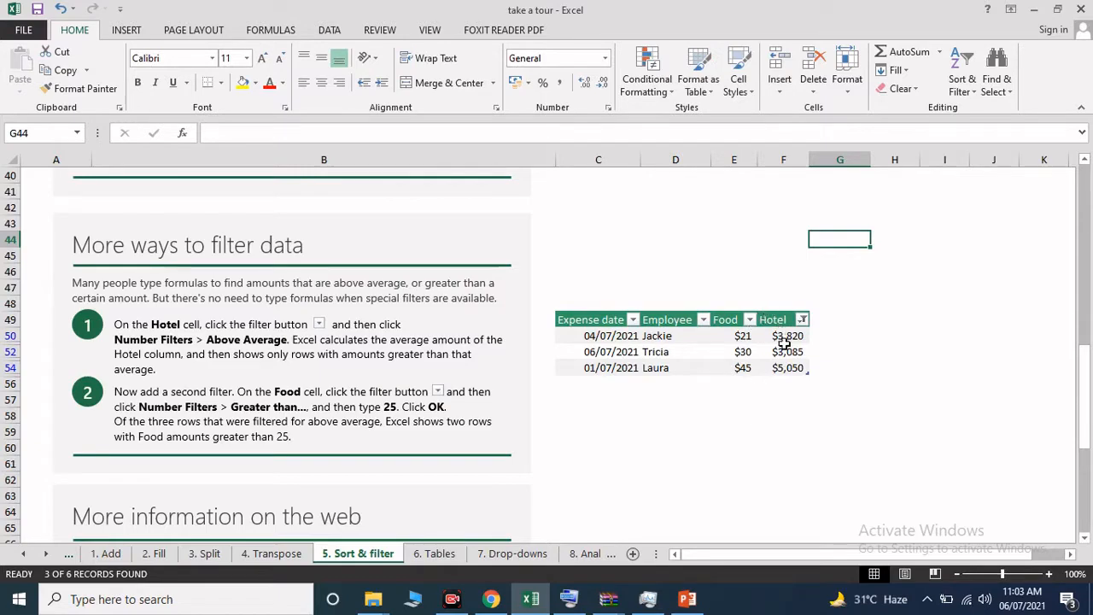
key("ctrl+z")
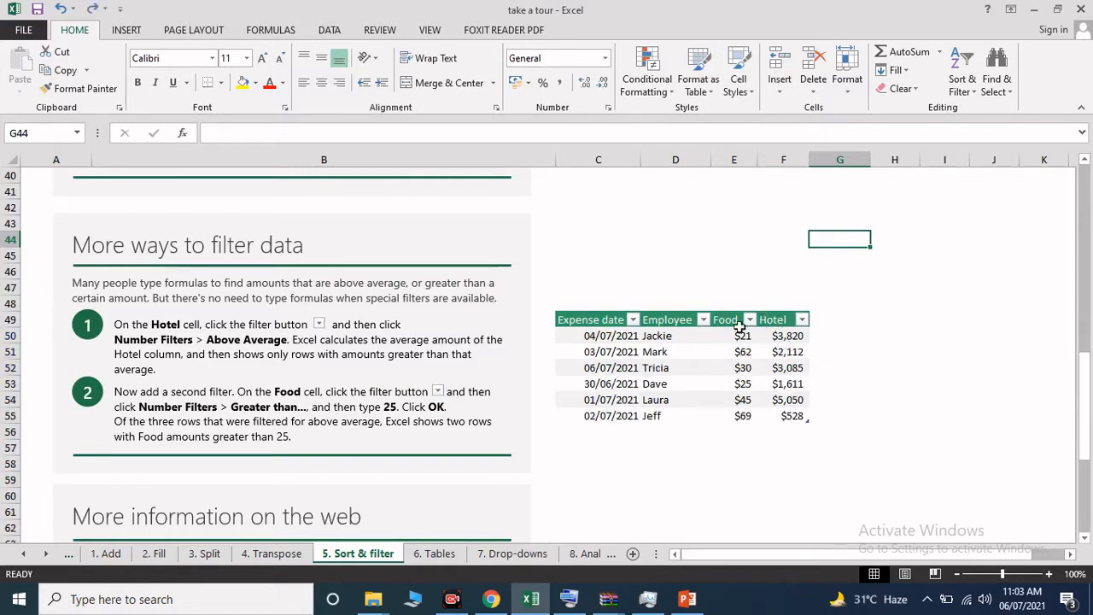
- Try to filter the Food column with a custom filter for amounts greater than $25, and undo the filter
left_click(749, 319)
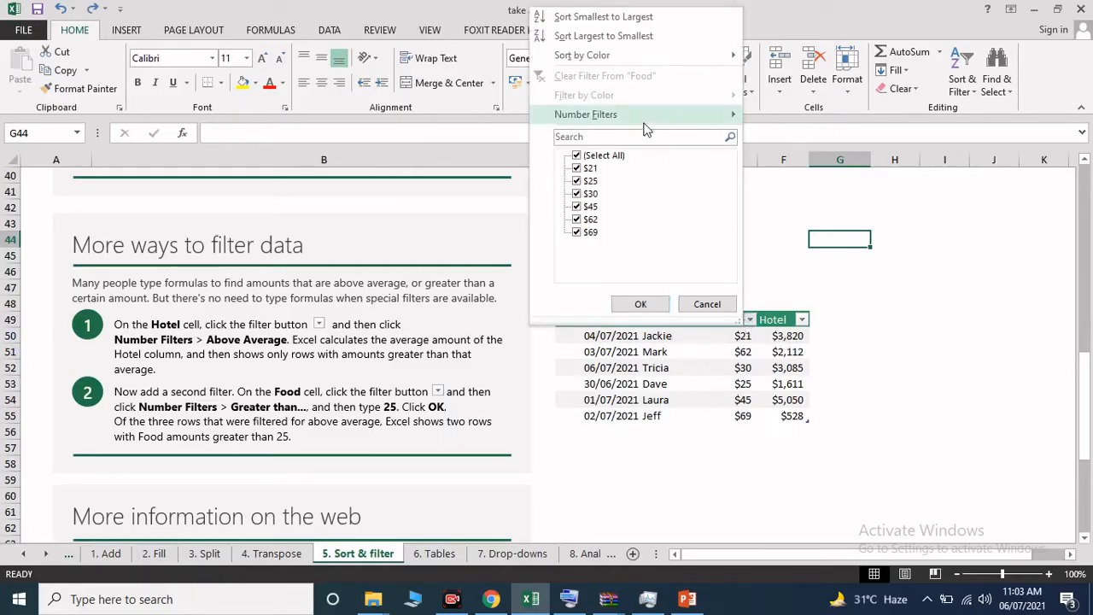
mouse_move(624, 116)
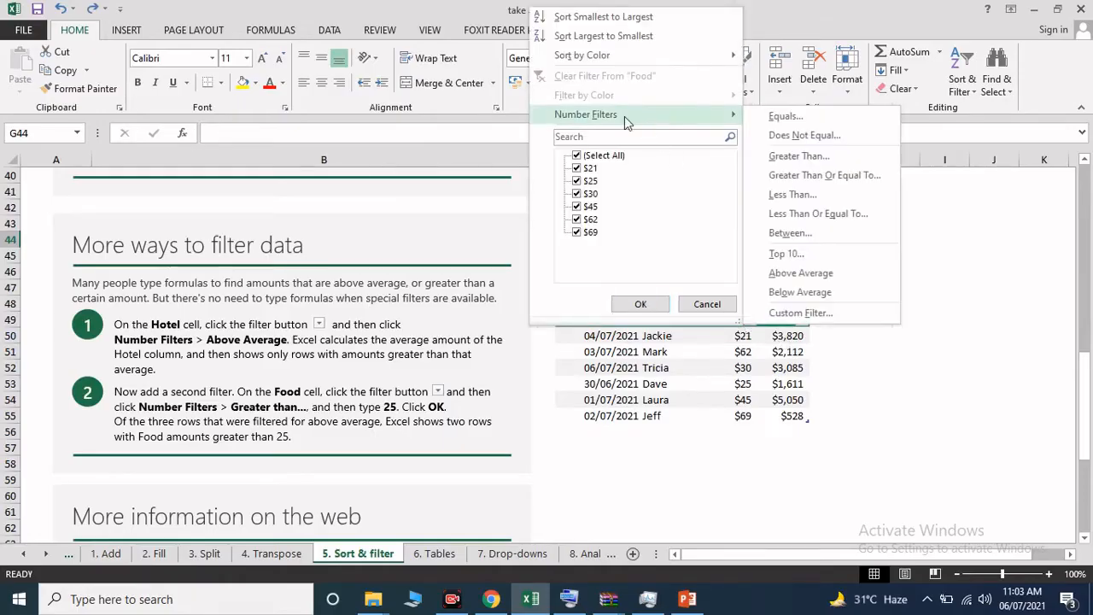
left_click(814, 156)
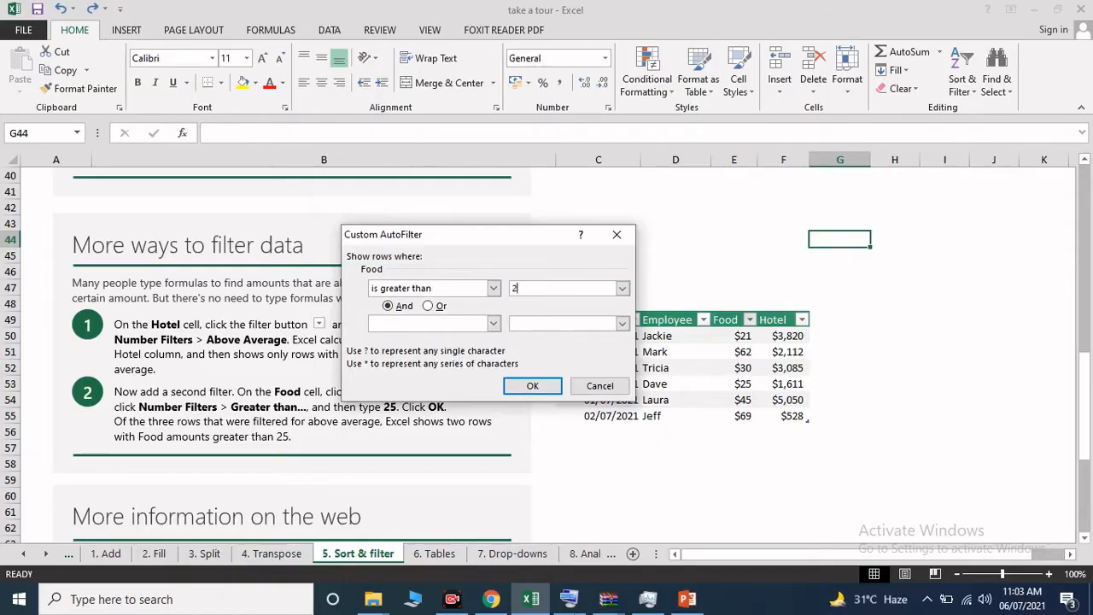
key("ctrl+super+o")
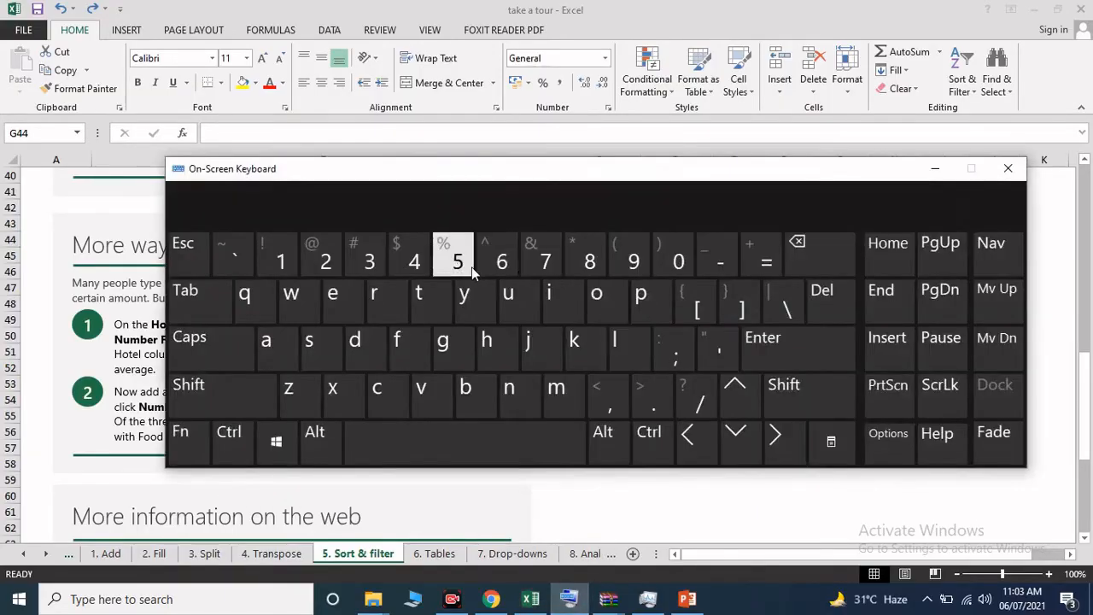
left_click(935, 169)
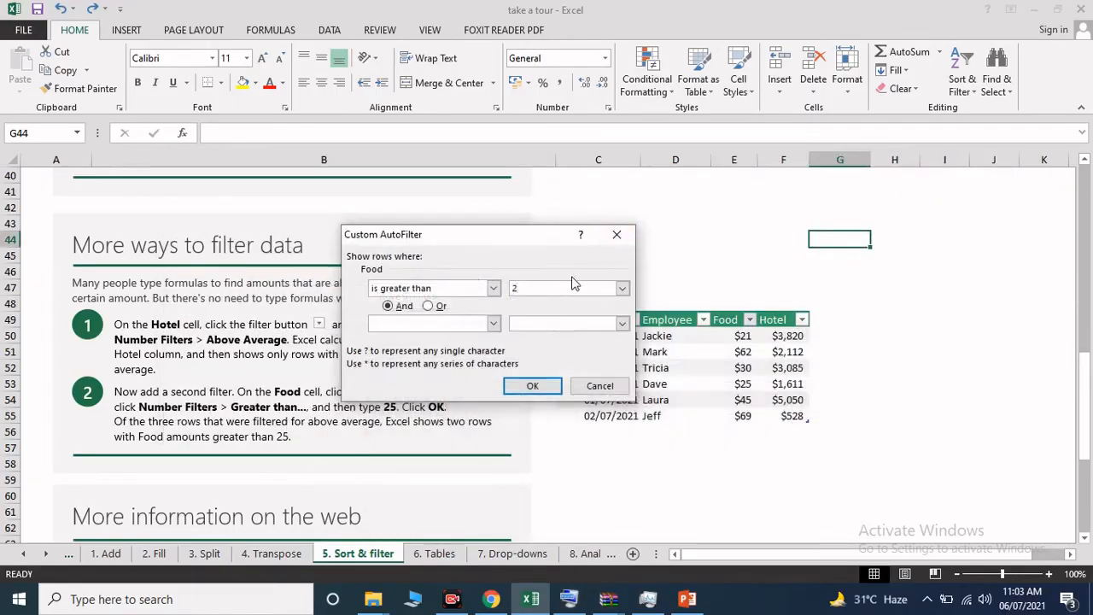
left_click(622, 289)
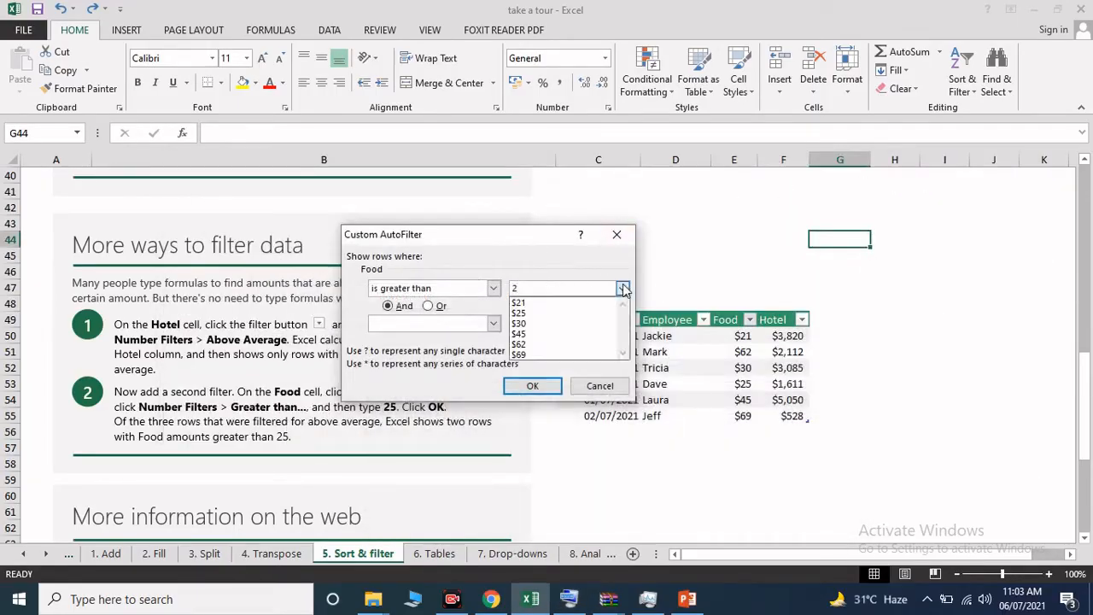
left_click(525, 312)
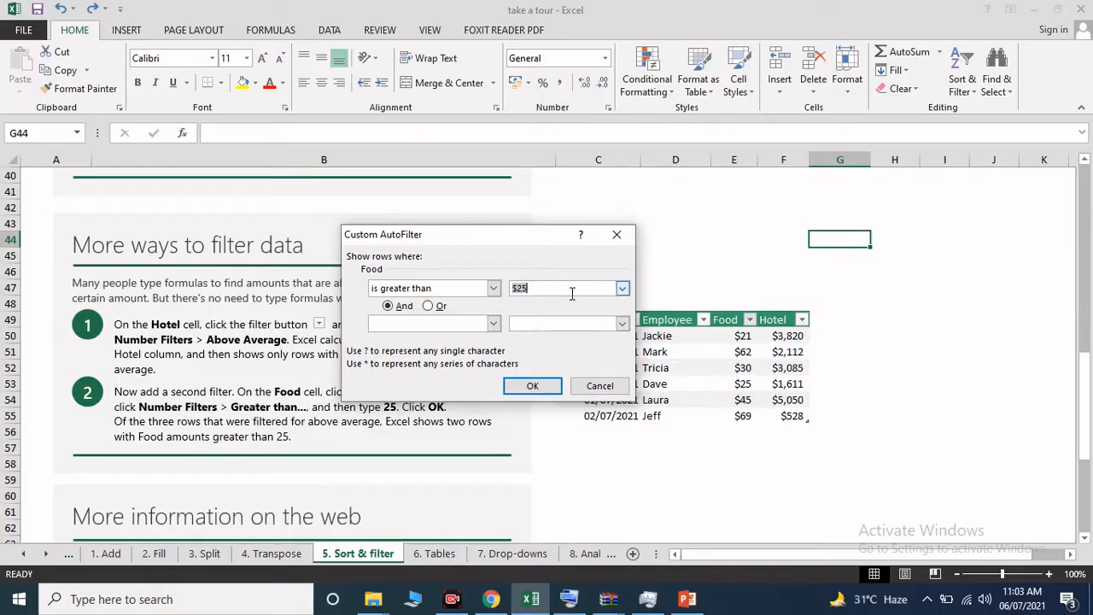
left_click(532, 385)
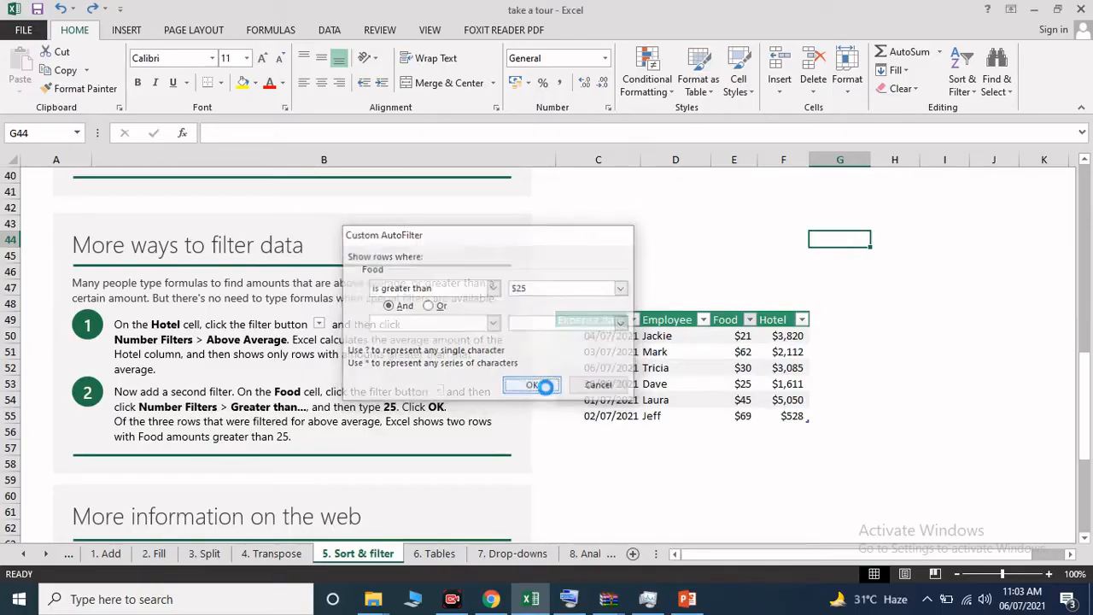
left_click(727, 350)
scroll(727, 350, "up", 4)
scroll(727, 350, "down", 3)
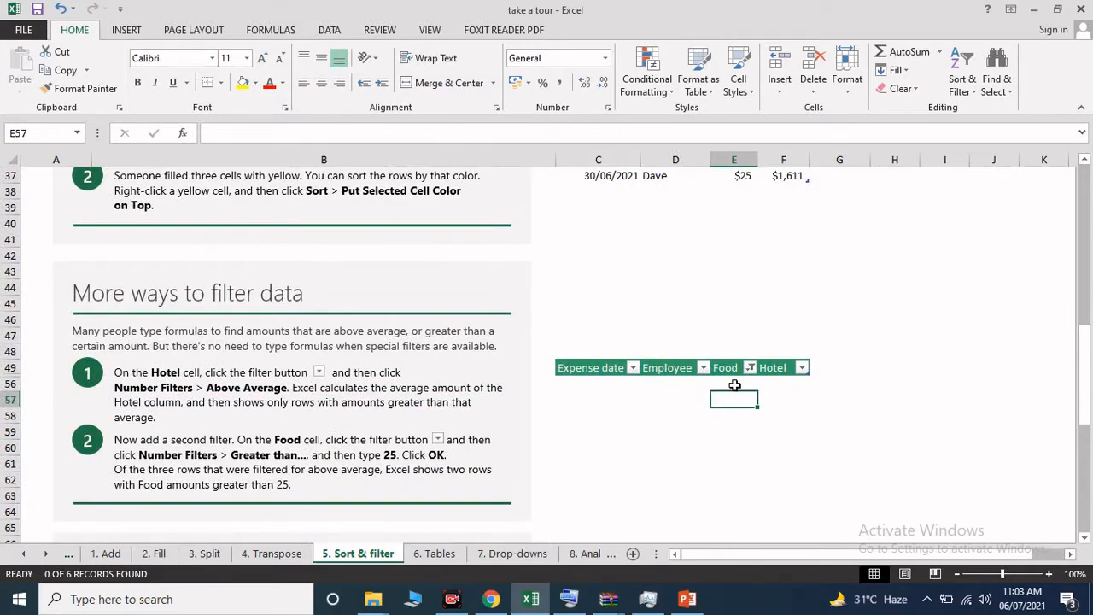
key("ctrl+z")
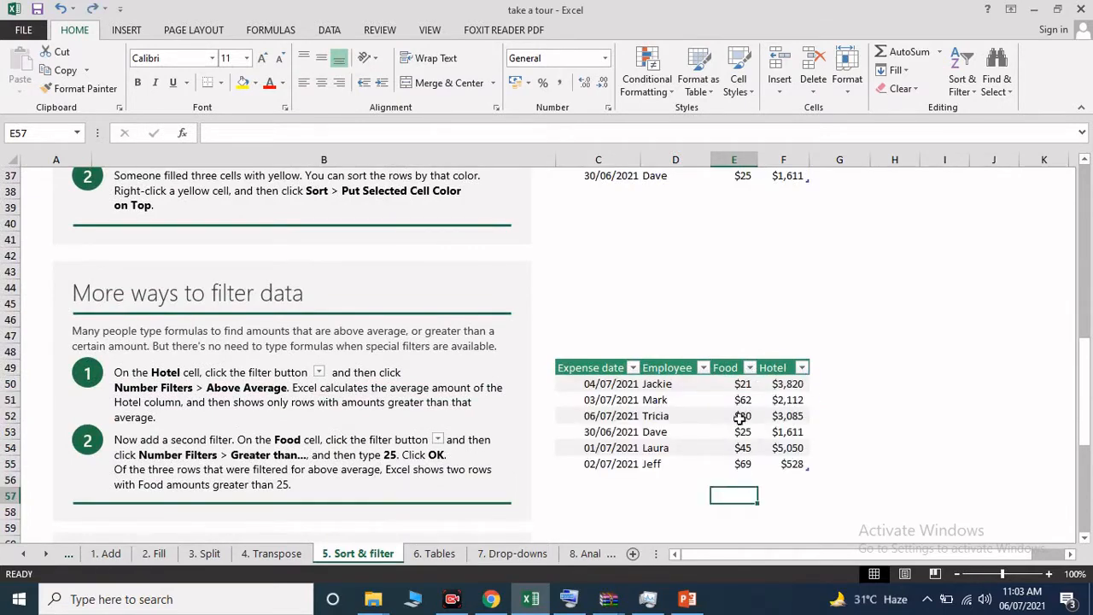
- Try the custom greater than $25 filter on the Food column once more and look over the table
left_click(739, 416)
left_click(750, 367)
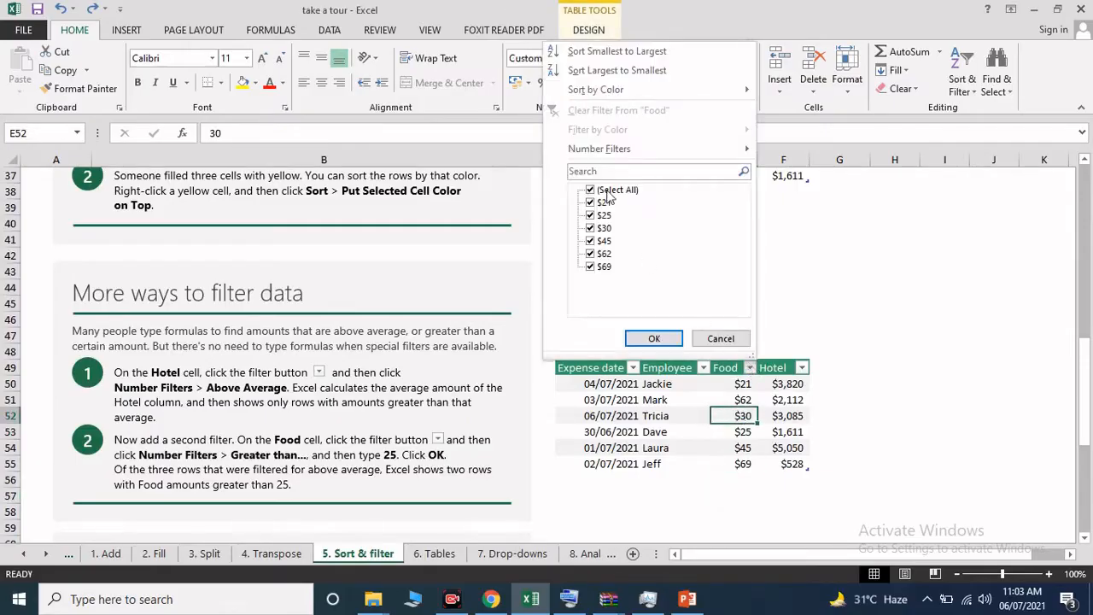
mouse_move(632, 149)
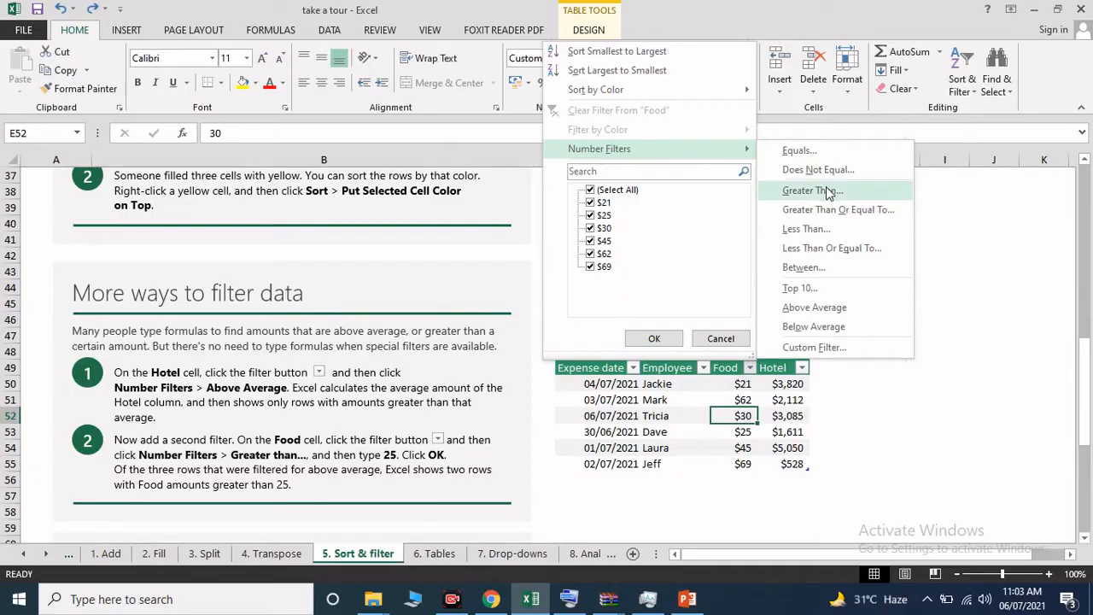
left_click(825, 191)
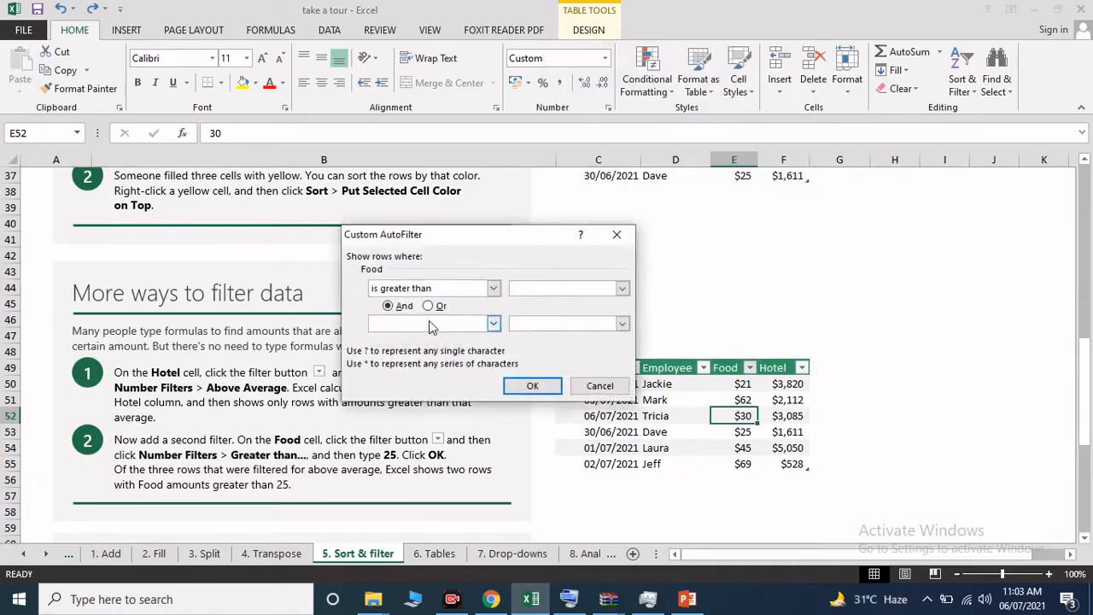
left_click(622, 289)
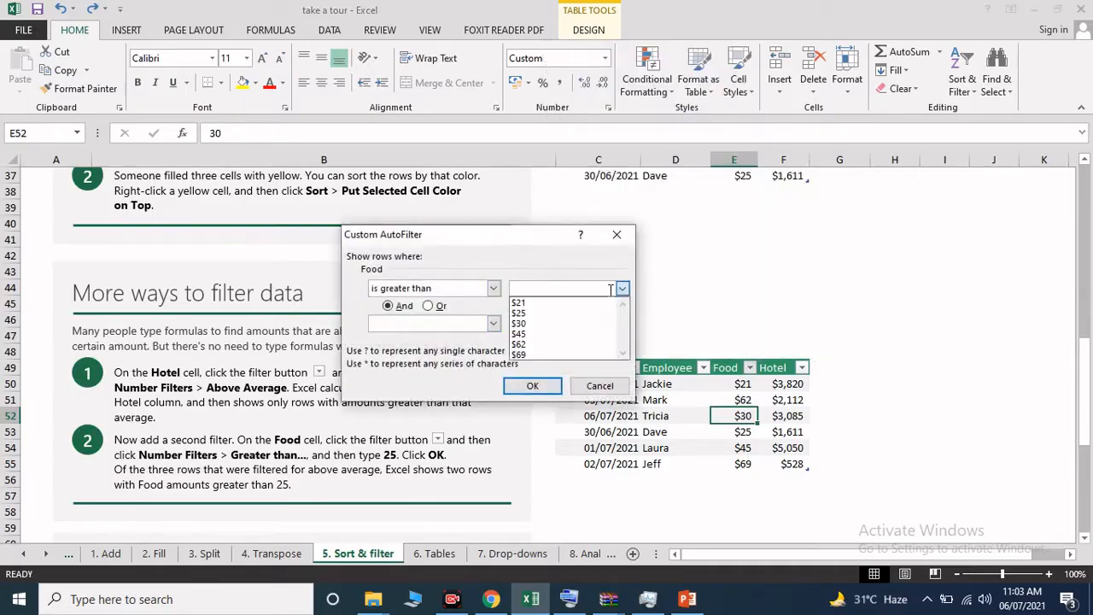
left_click(555, 313)
left_click(531, 385)
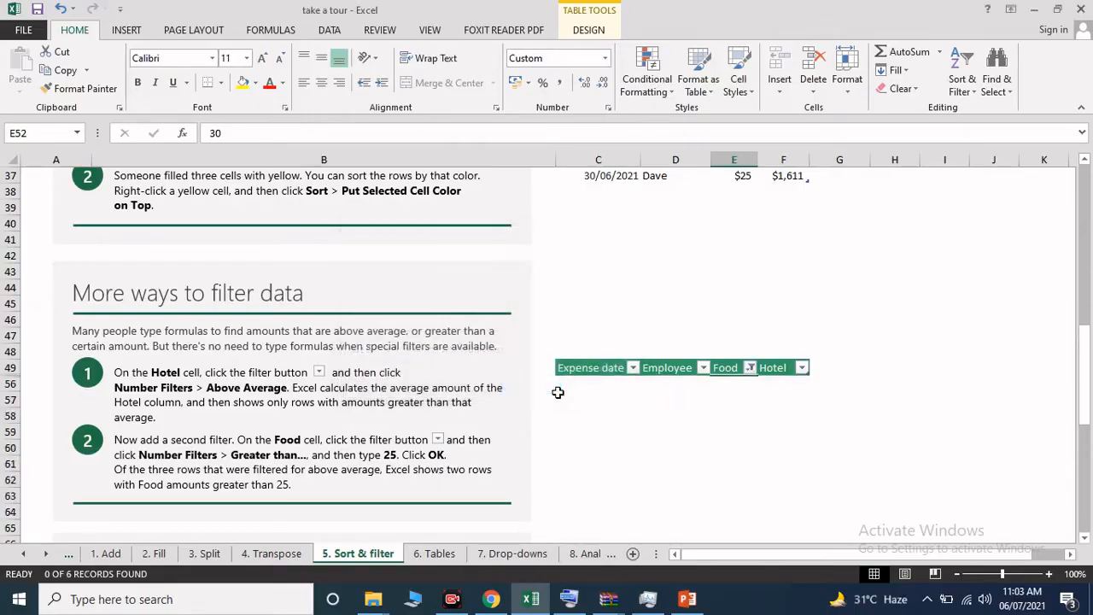
scroll(708, 401, "up", 4)
scroll(697, 400, "down", 5)
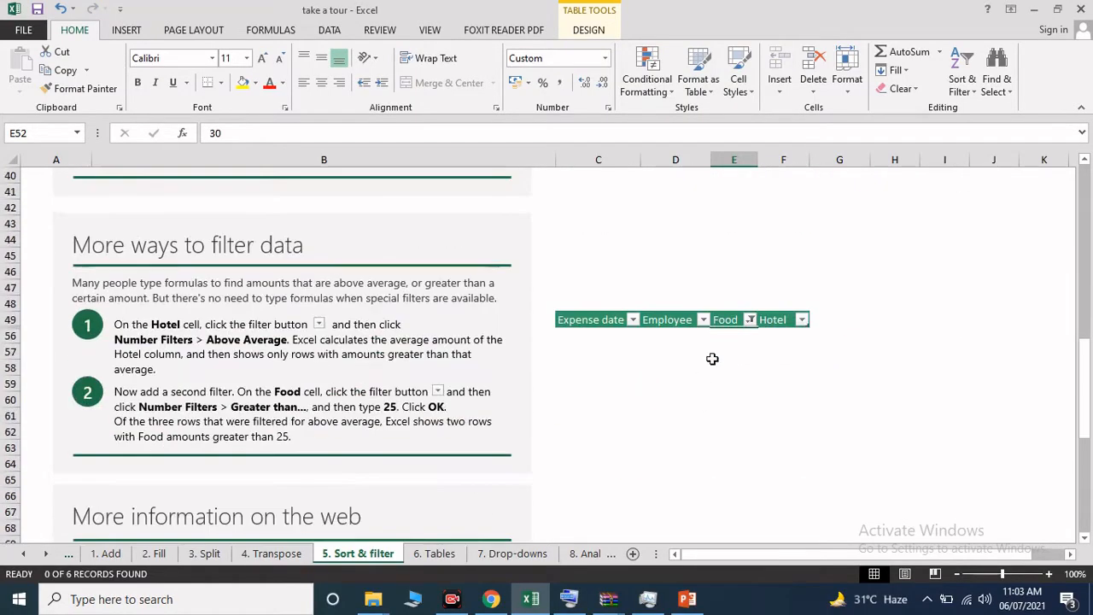
left_click(720, 350)
scroll(720, 349, "up", 1)
scroll(720, 349, "down", 1)
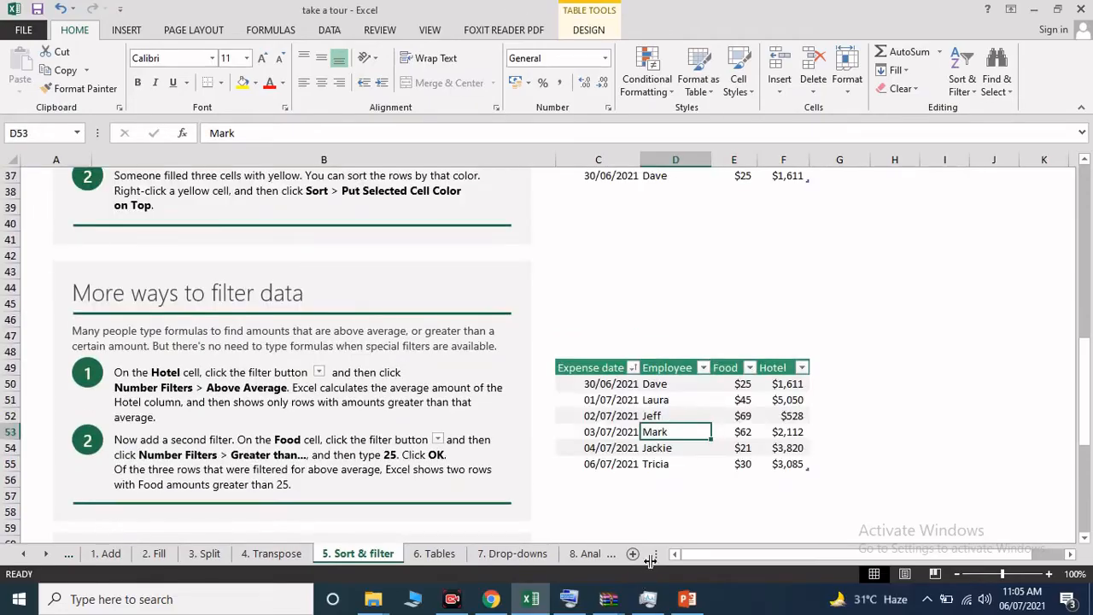
- Filter the Food column by excluding the $21 and $25 values, and check the remaining Food cells
left_click(750, 368)
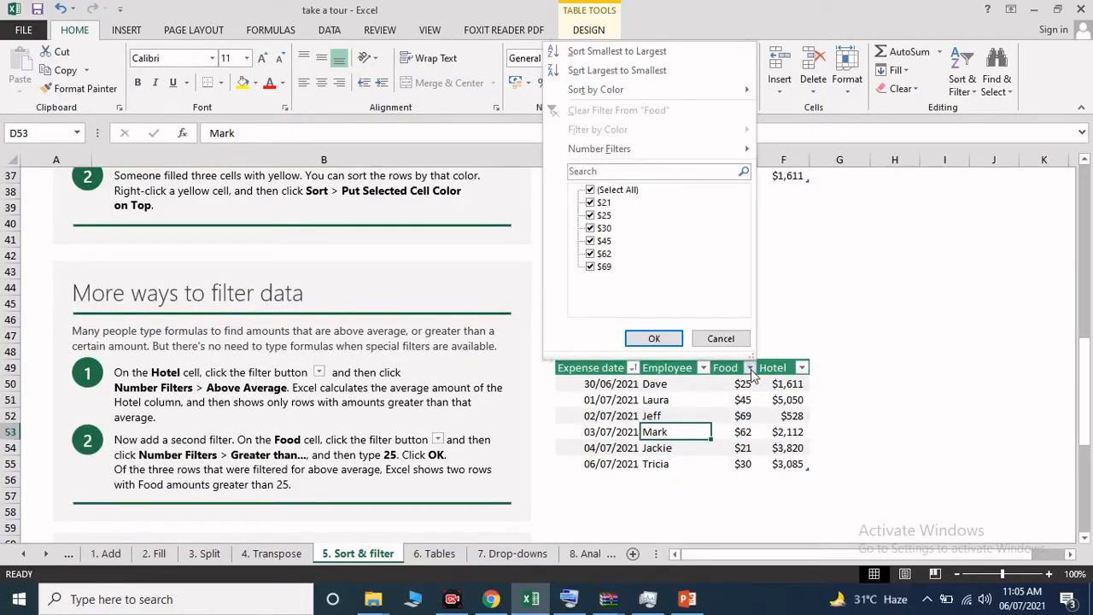
left_click(604, 203)
left_click(604, 215)
left_click(653, 338)
left_click(747, 466)
left_click(741, 402)
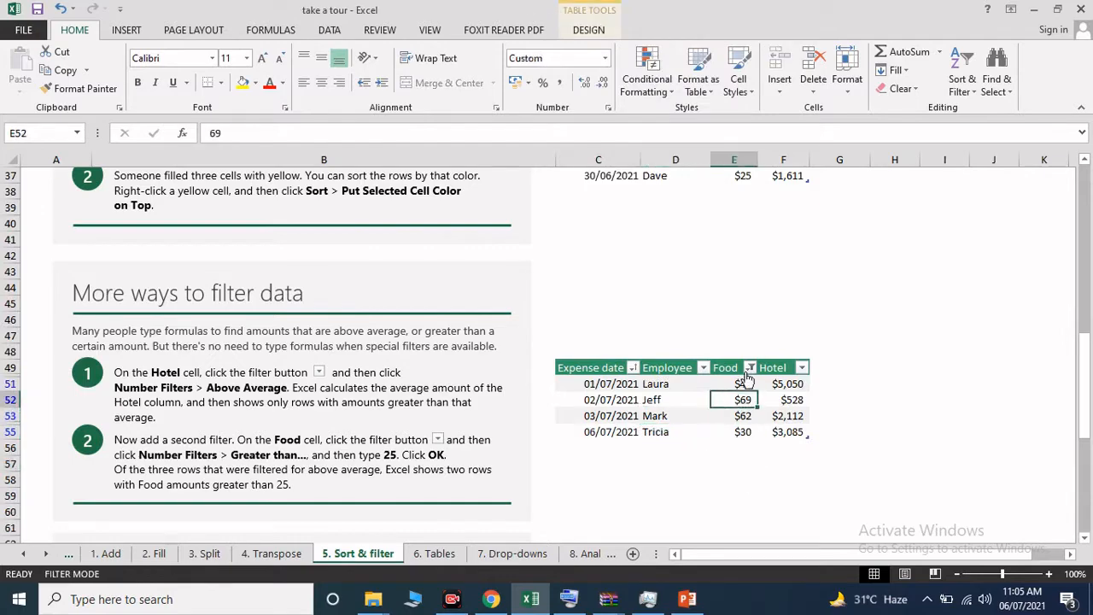
- Try a custom greater-than filter with the Or option on the Food column, using an amount from the value list
left_click(747, 370)
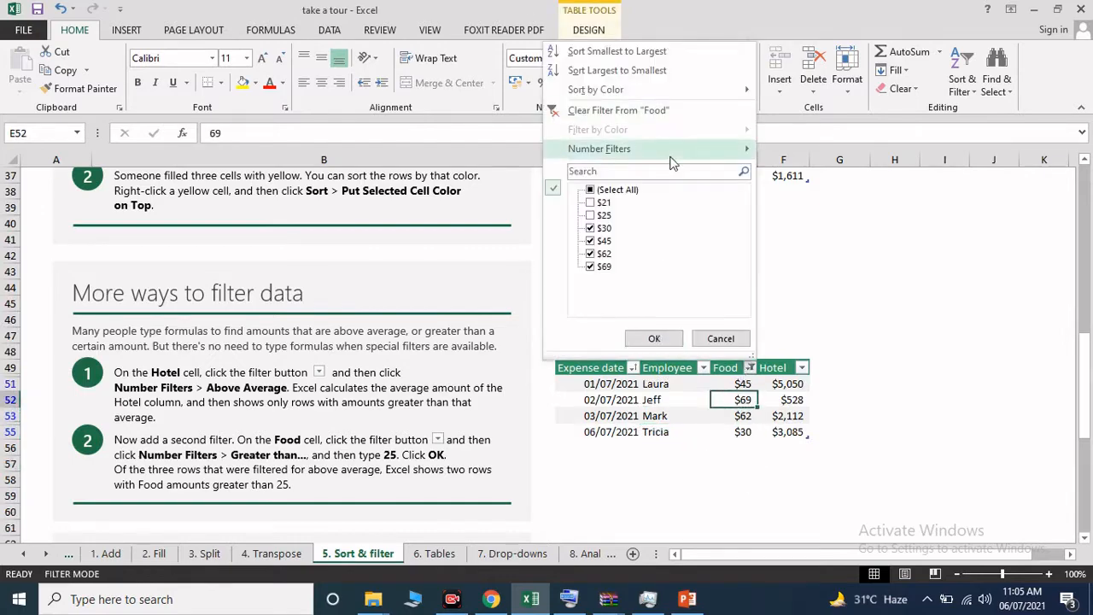
mouse_move(671, 152)
left_click(824, 191)
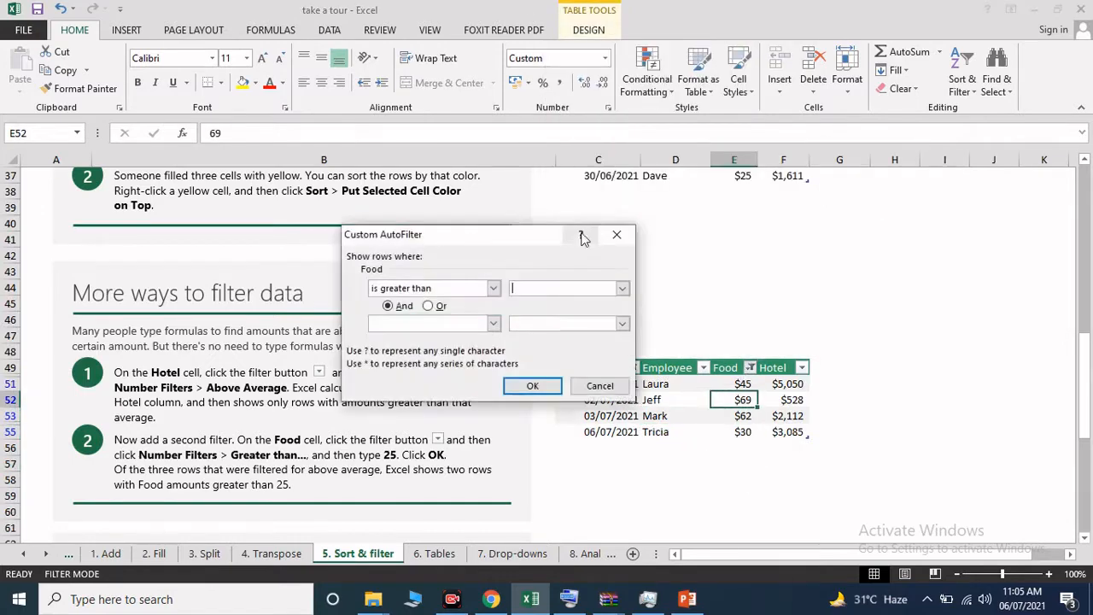
left_click(428, 305)
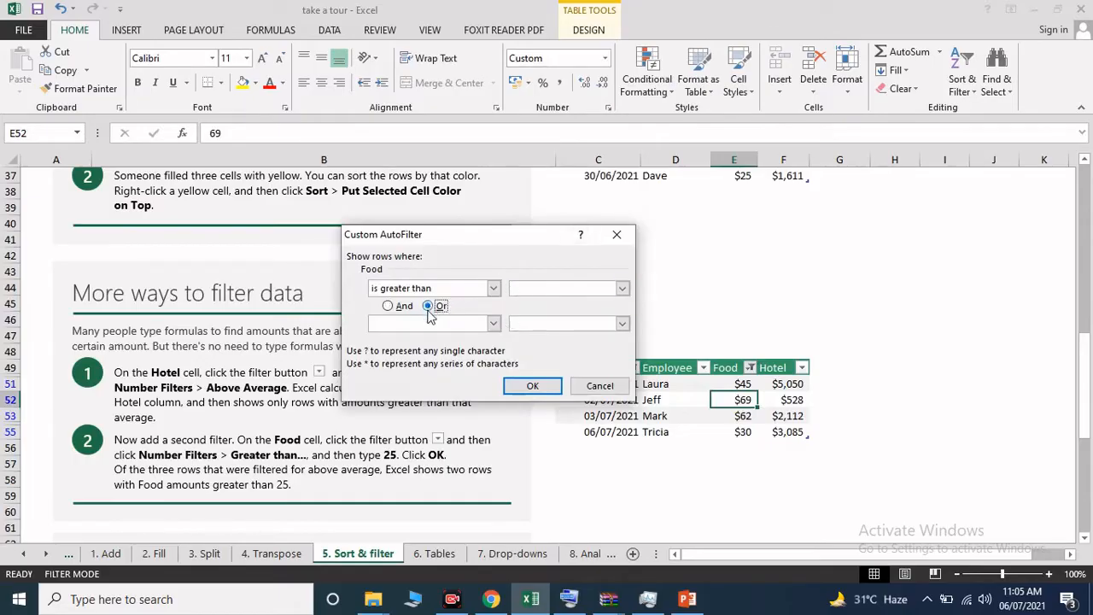
left_click(566, 289)
left_click(624, 289)
left_click(555, 306)
left_click(538, 384)
left_click(722, 383)
- Show every row of the "More ways to filter data" table again by including all Food values in the filter
scroll(725, 381, "up", 2)
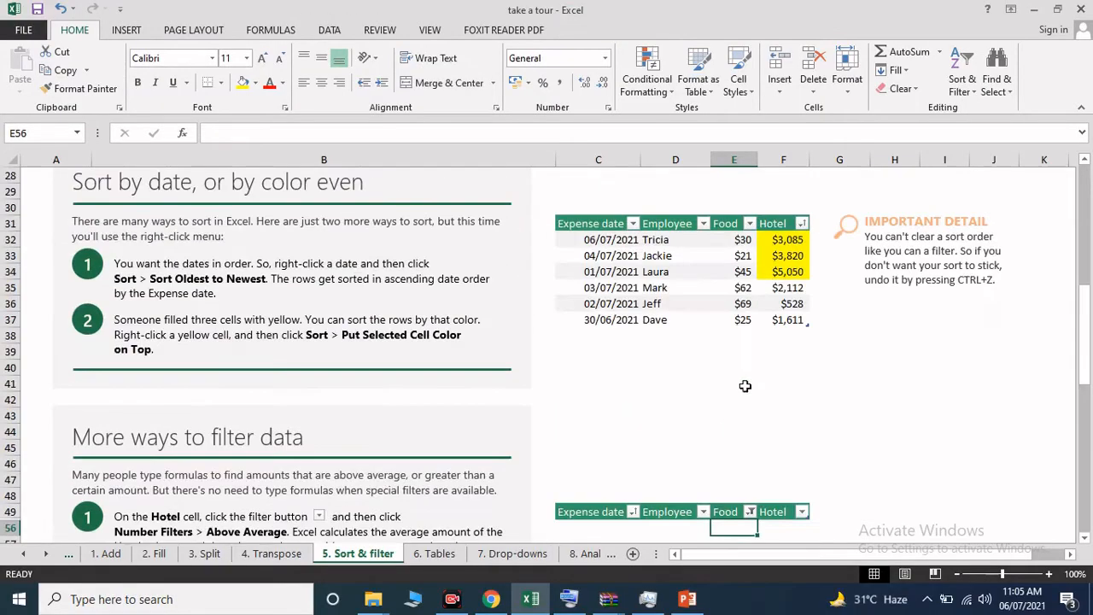
scroll(744, 384, "down", 1)
left_click(748, 416)
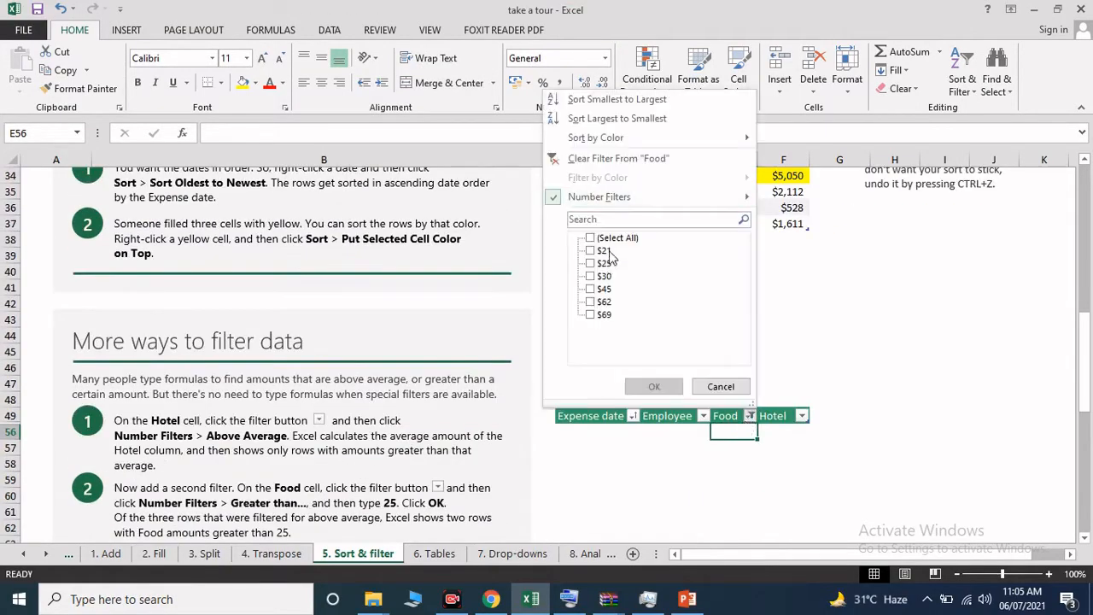
left_click(611, 238)
left_click(654, 386)
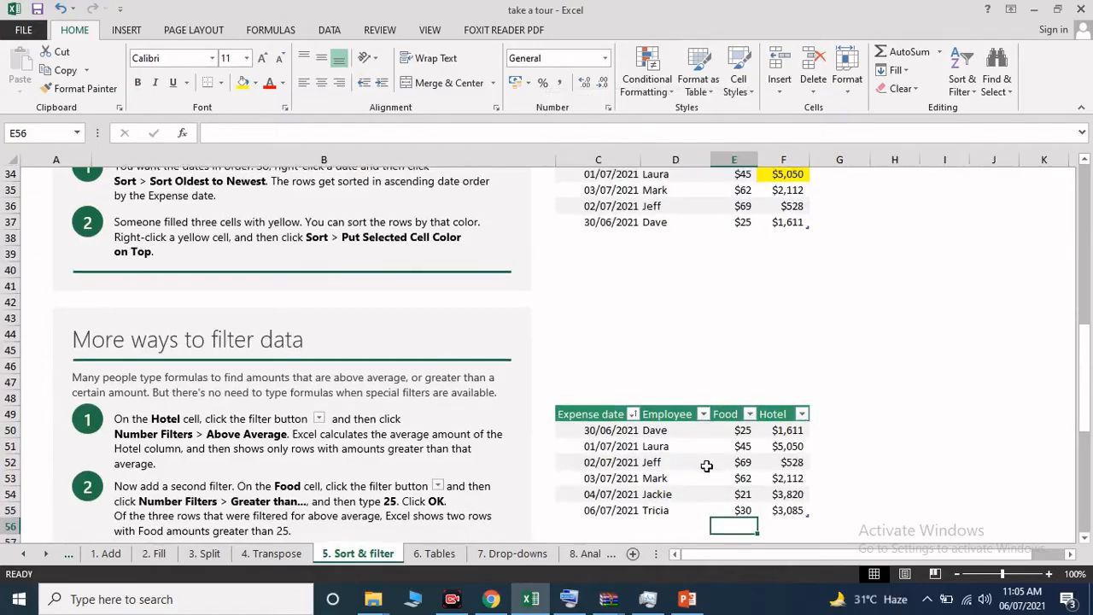
scroll(709, 461, "down", 2)
left_click(736, 383)
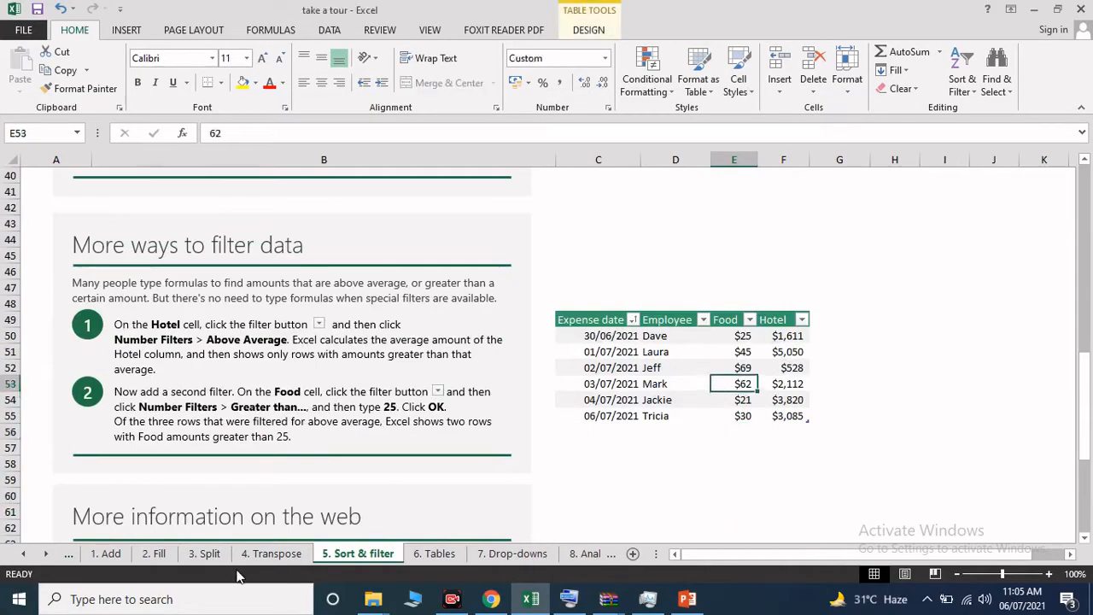
- On the 6. Tables sheet, convert the department data in C5:G13 into a table with headers
left_click(434, 553)
scroll(464, 352, "up", 3)
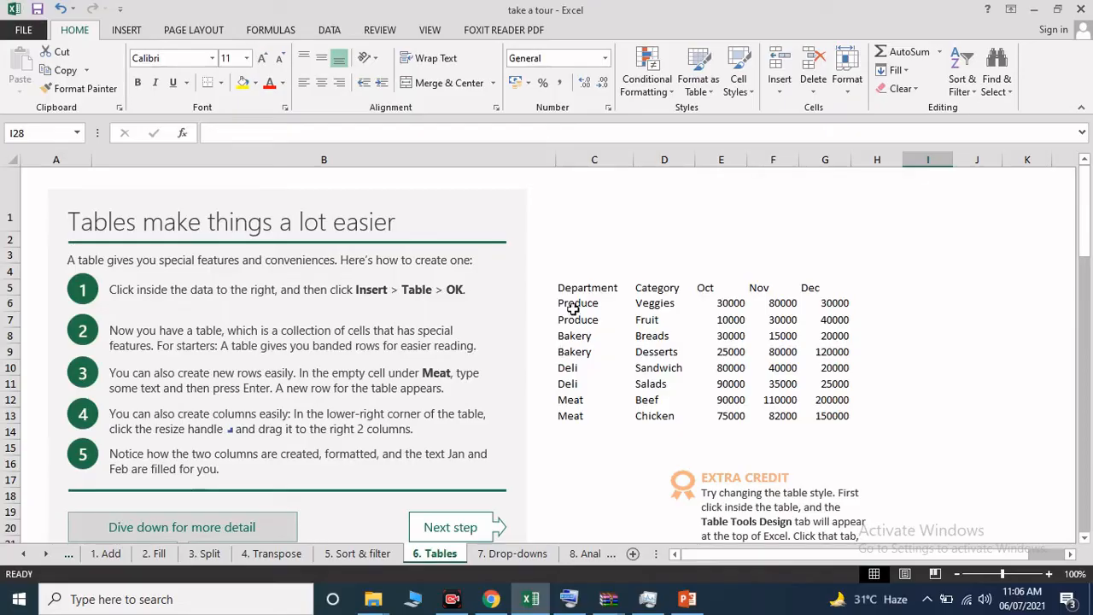
left_click(576, 282)
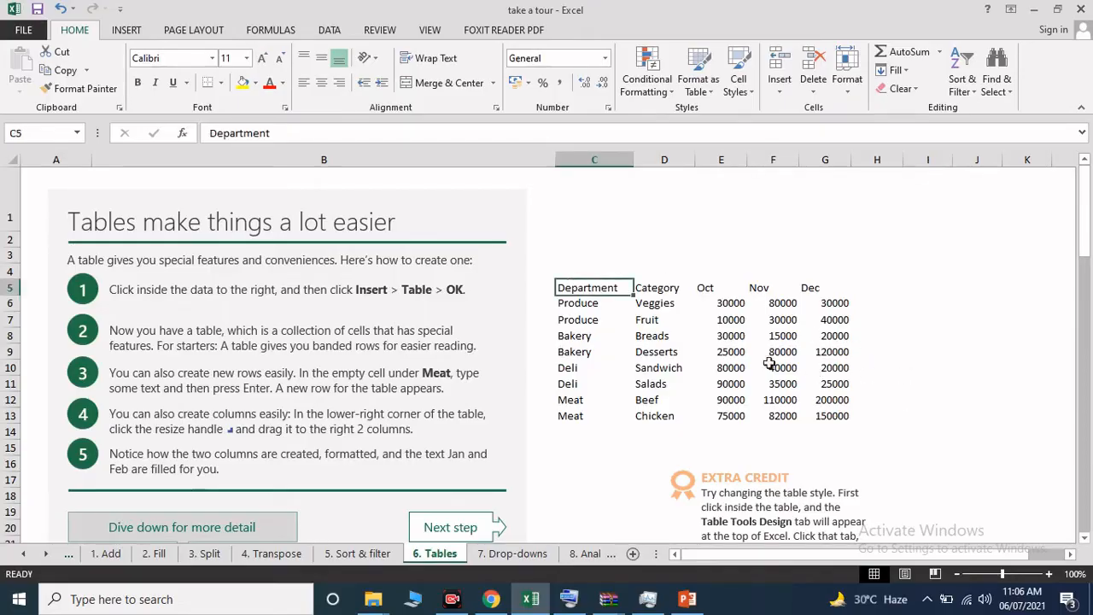
left_click(119, 38)
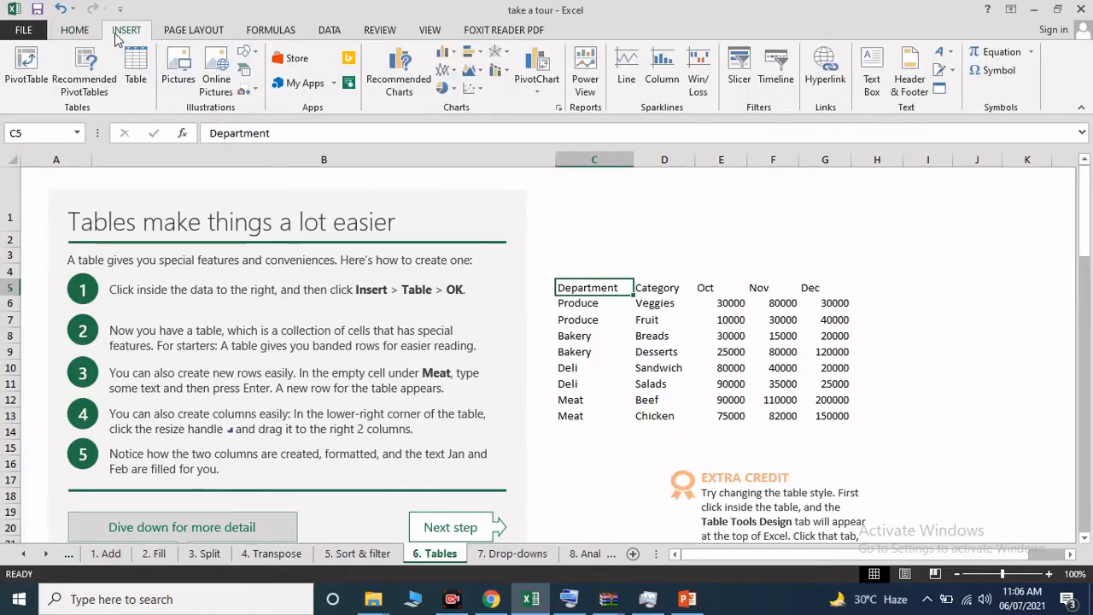
left_click(137, 88)
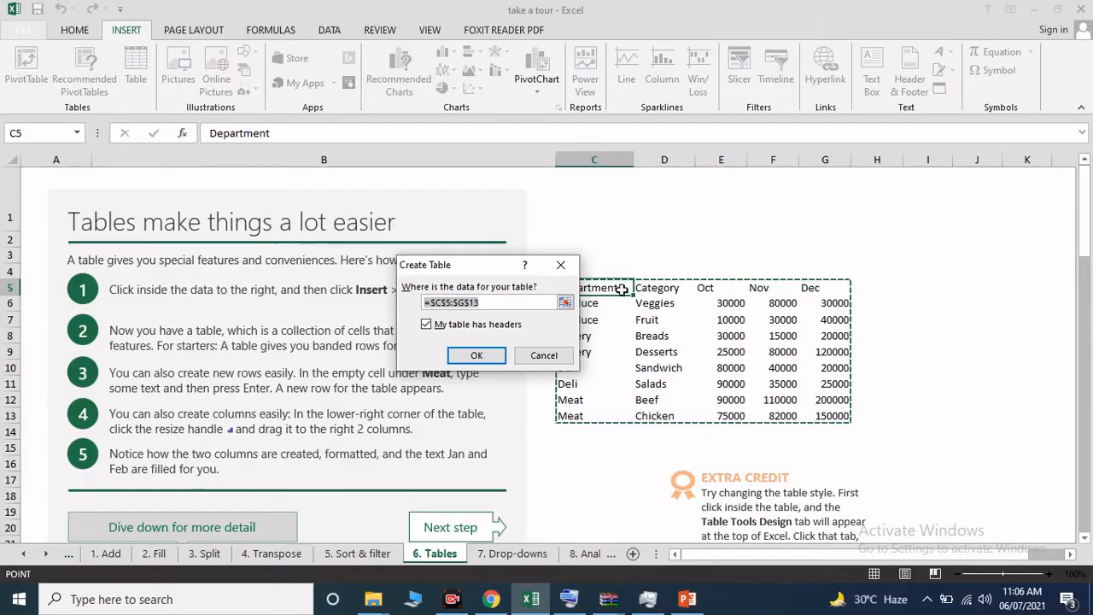
left_click(479, 355)
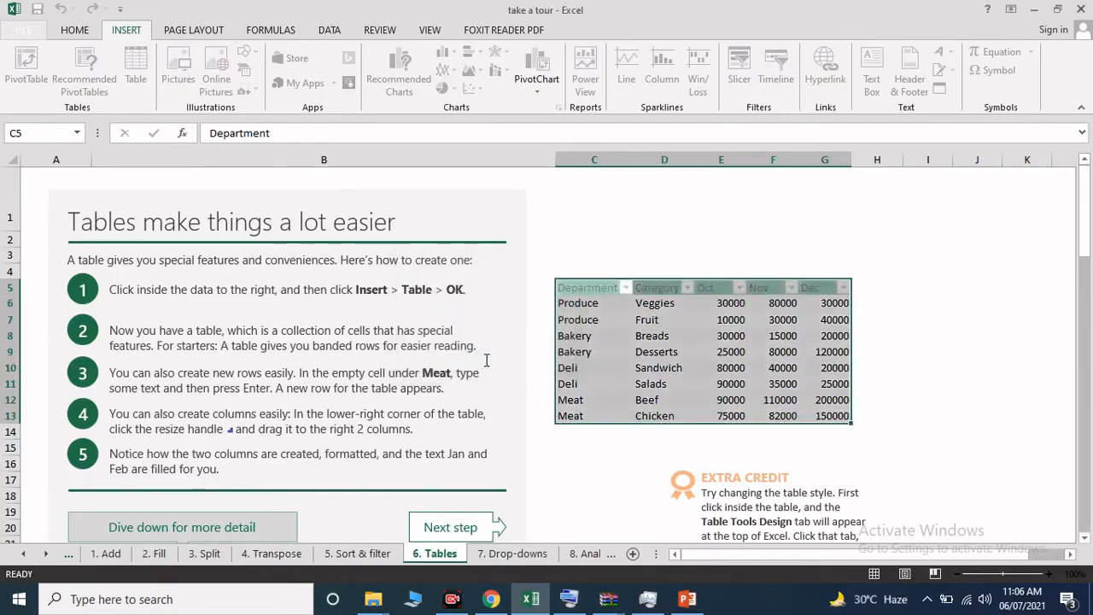
left_click(655, 352)
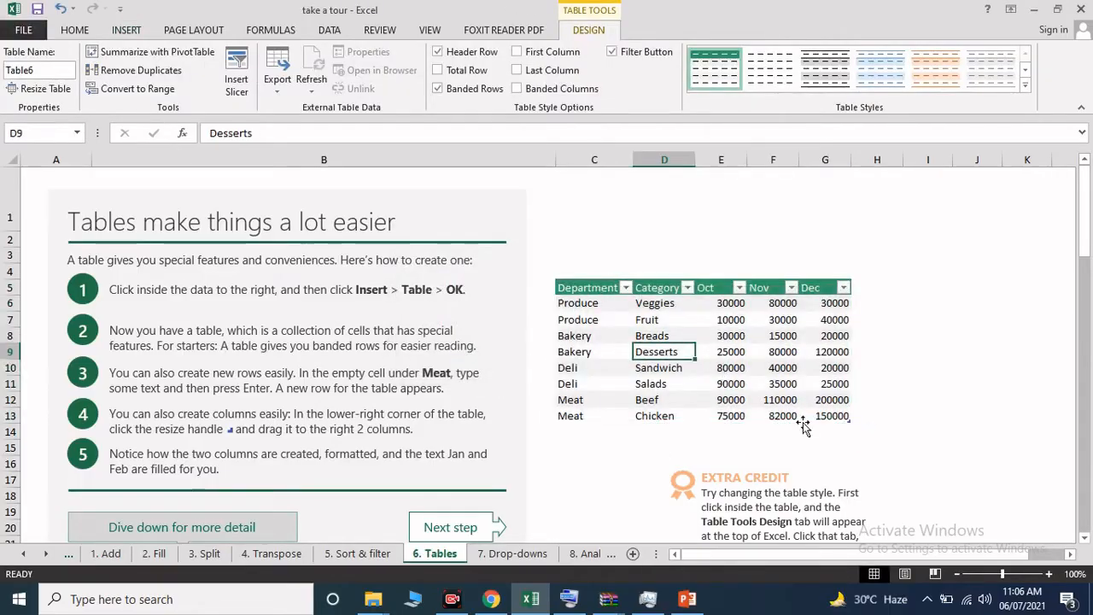
- Add a new row below the table's last Meat row with department Meat and category Chicken
left_click(573, 429)
type("Meat")
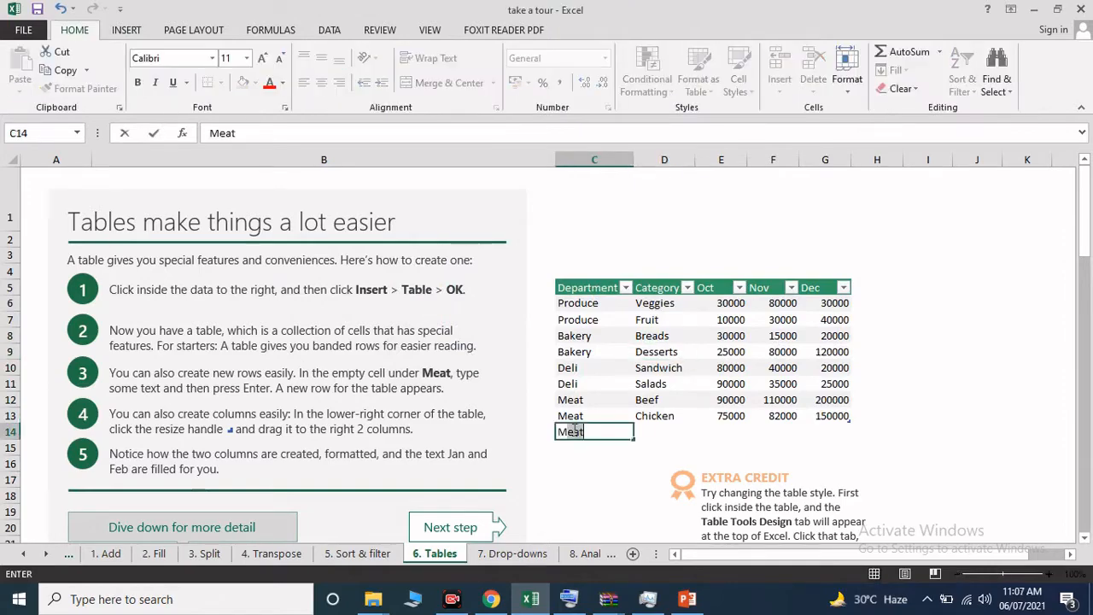
key("Return")
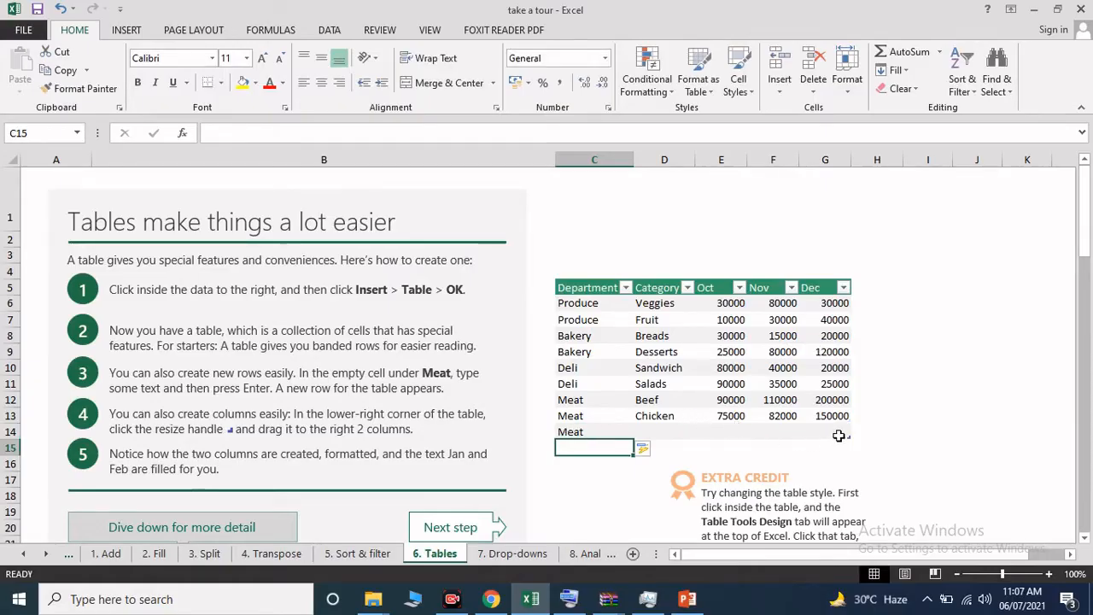
left_click(579, 287)
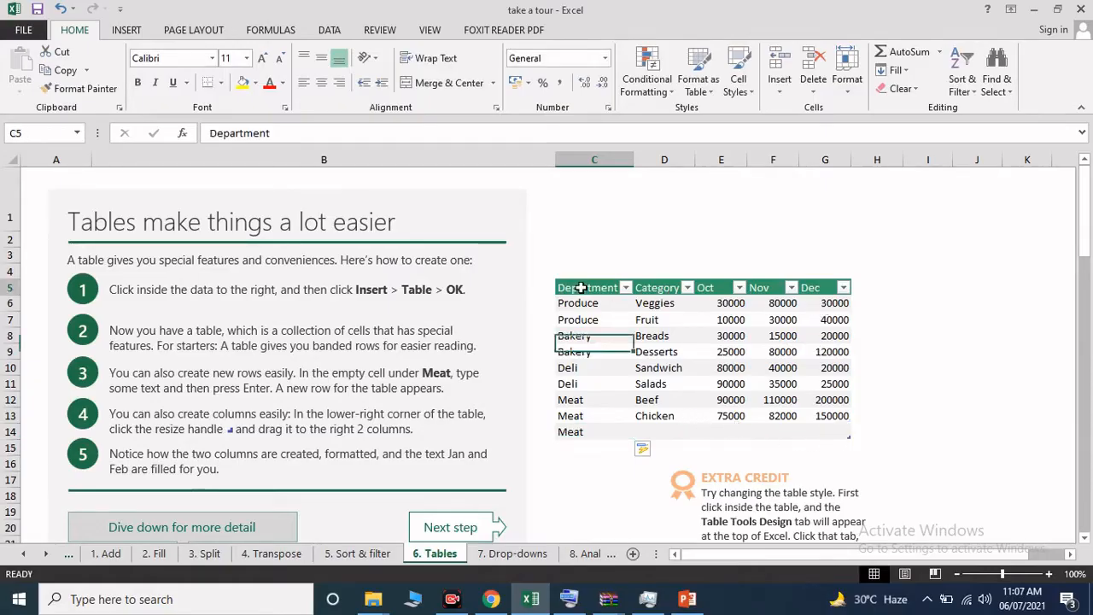
left_click(662, 434)
type("Chicken")
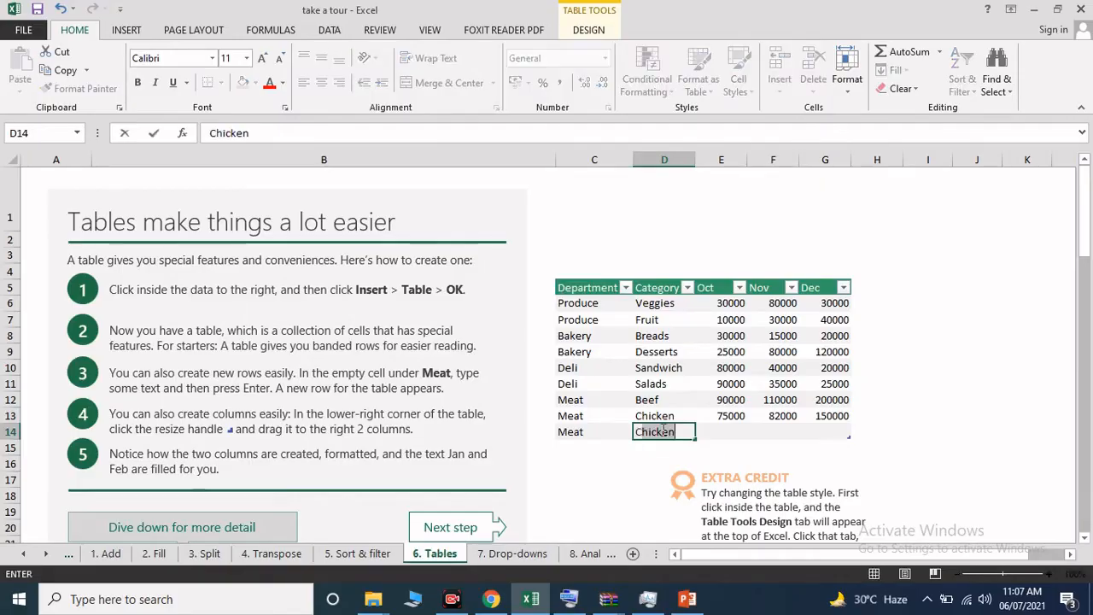
left_click(734, 428)
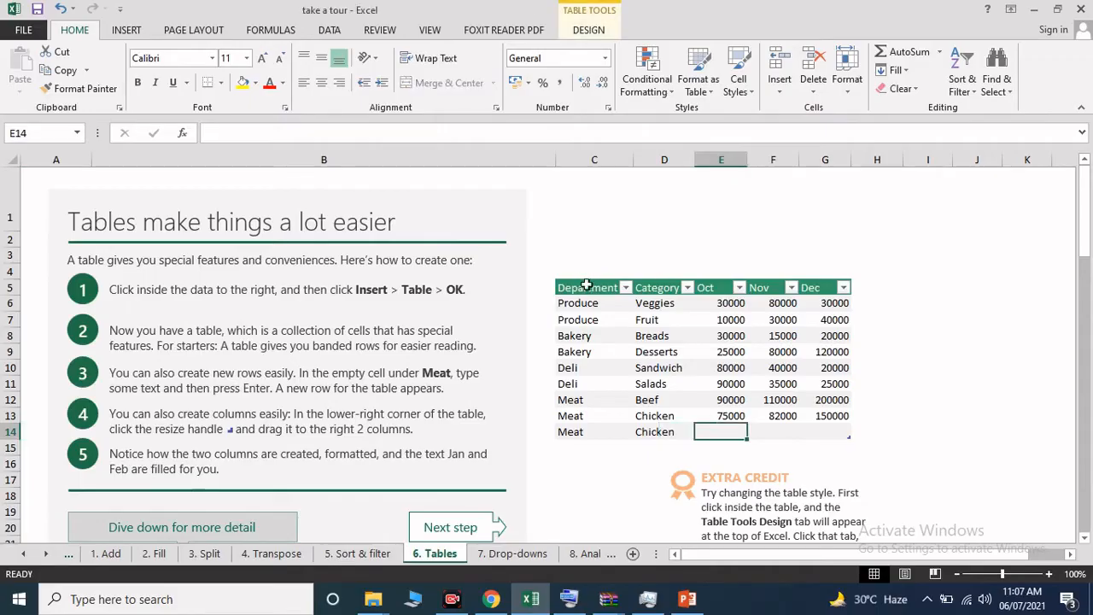
- Extend the department table by one column beyond Dec
left_click_drag(587, 285, 890, 441)
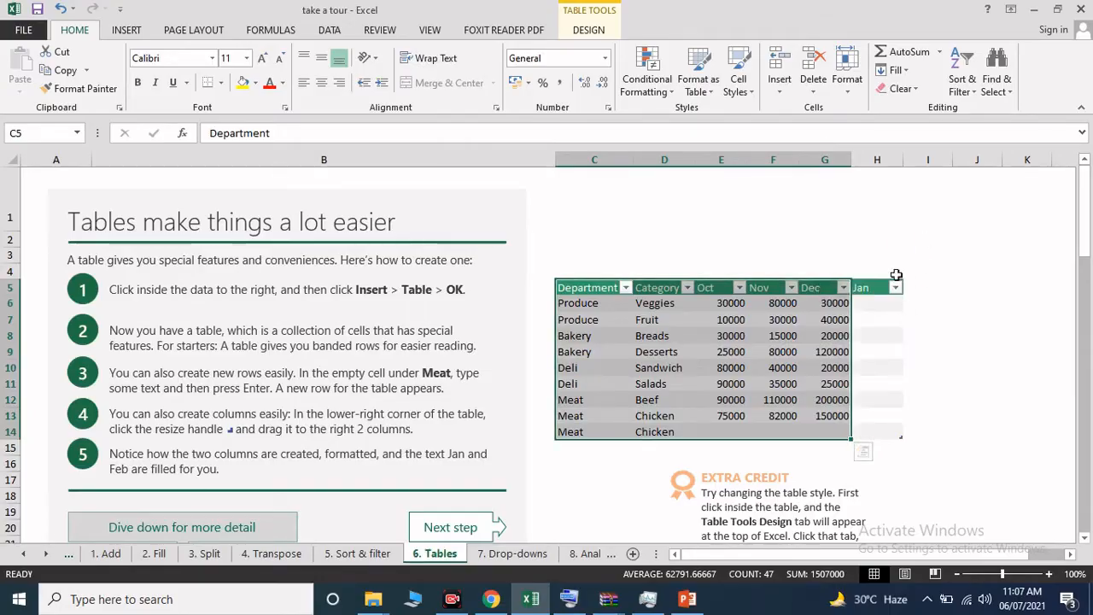
left_click(925, 240)
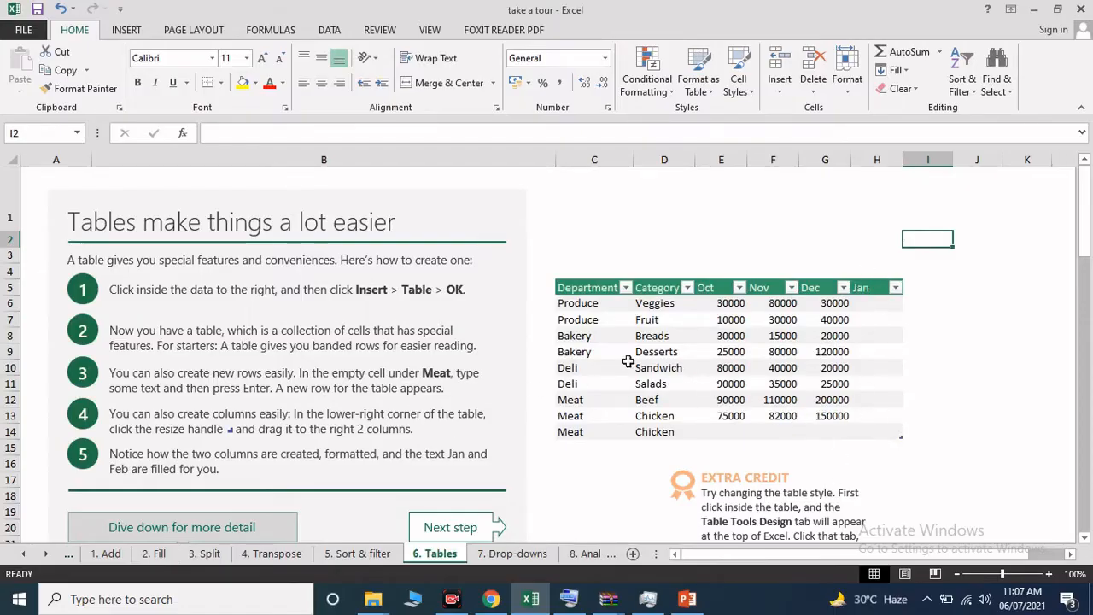
- In the "Calculated columns in tables" section, start a formula in Total cell H34 with an equals sign from the On-Screen Keyboard
scroll(640, 338, "down", 1)
scroll(639, 337, "down", 3)
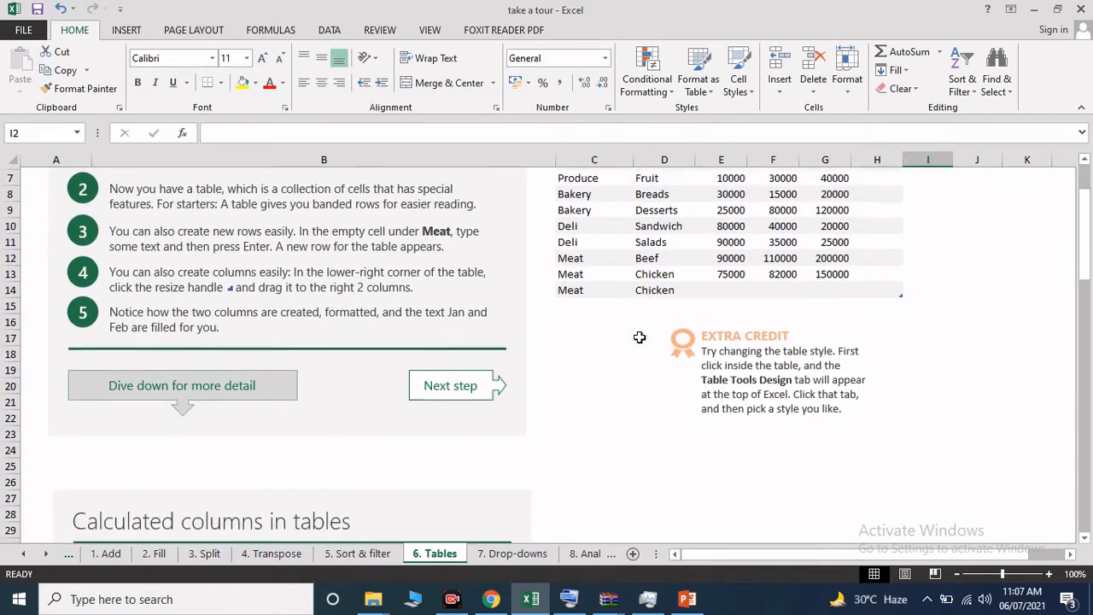
scroll(639, 337, "down", 4)
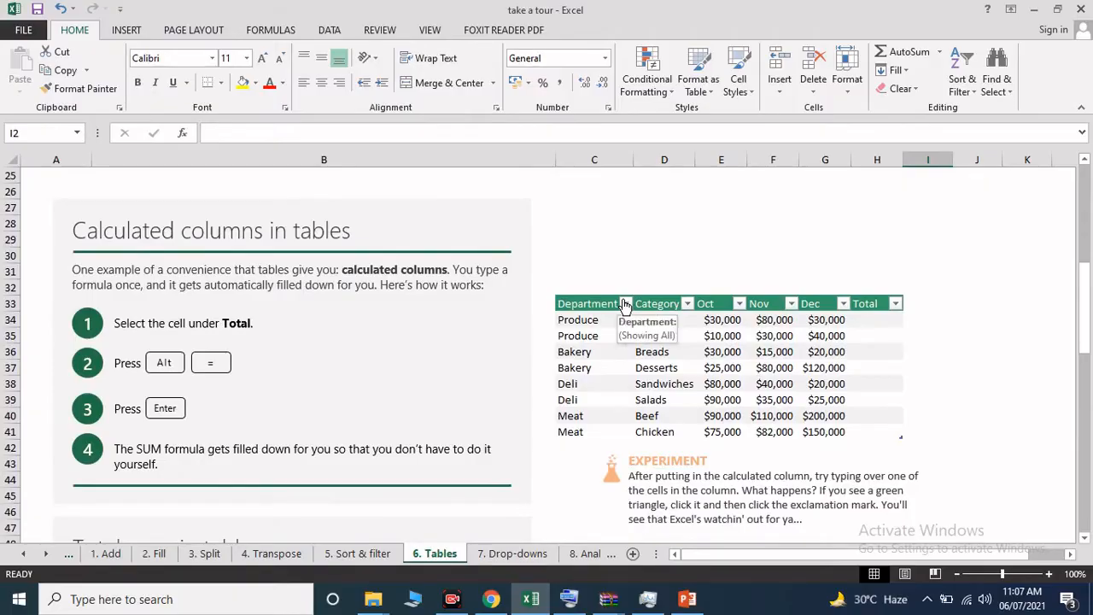
left_click(879, 318)
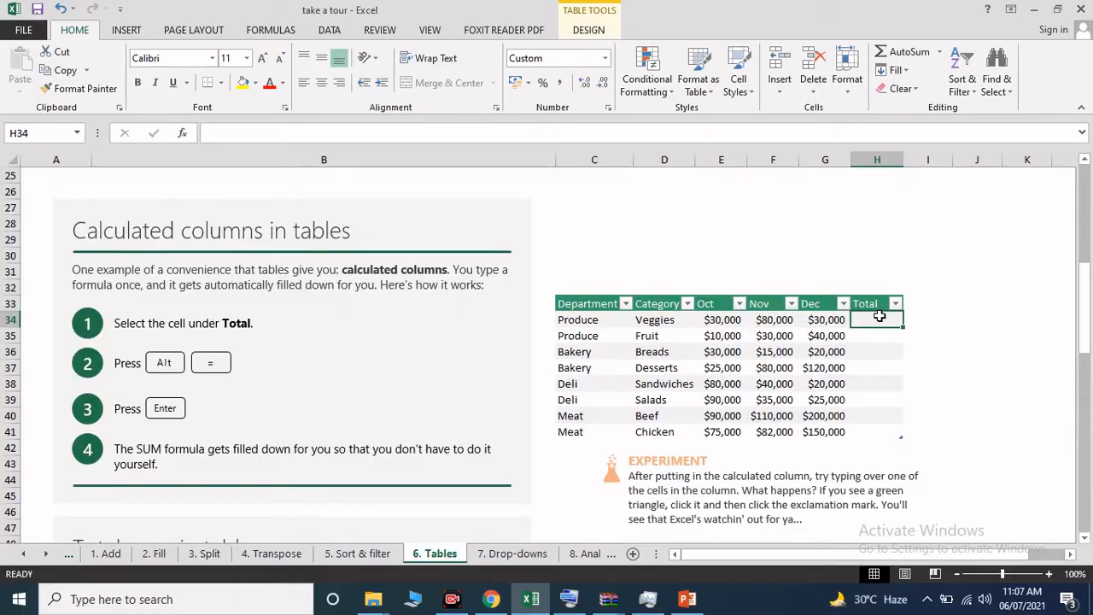
left_click(568, 598)
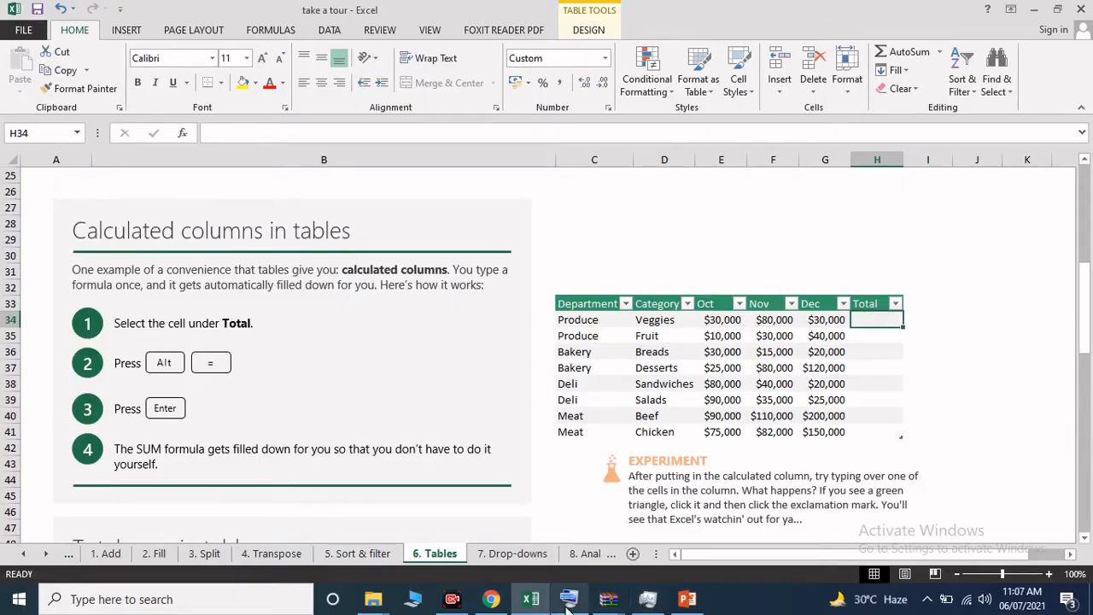
left_click(767, 272)
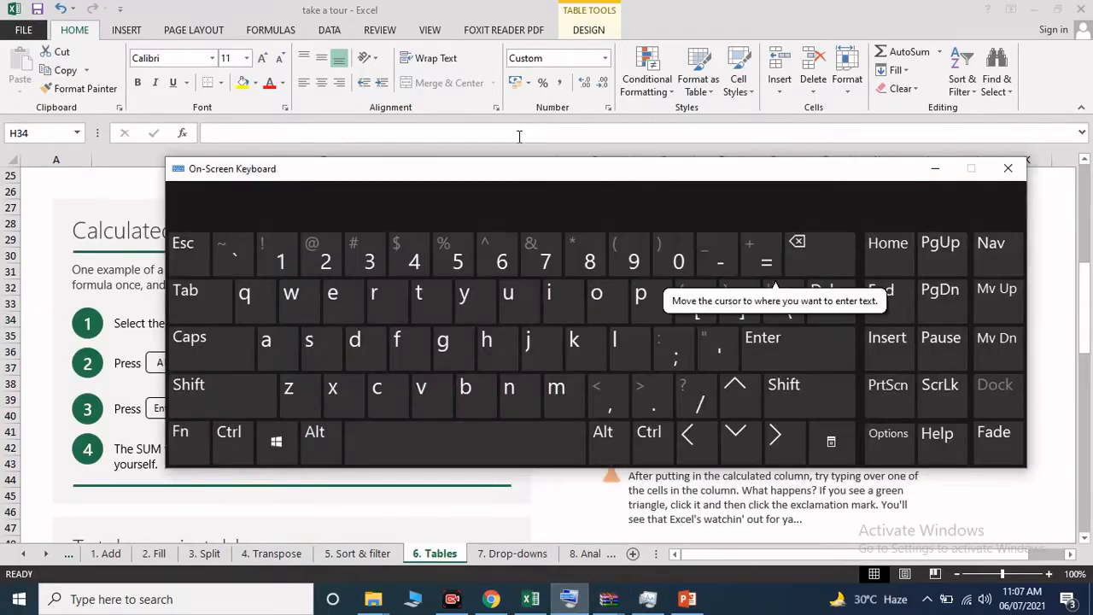
left_click(519, 136)
left_click(760, 256)
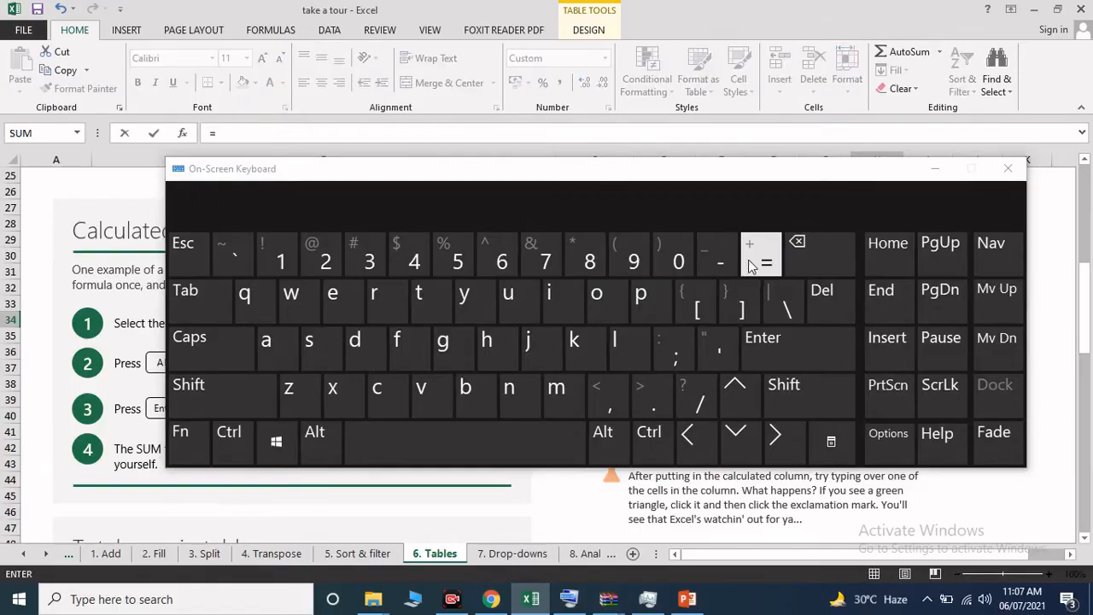
left_click(935, 168)
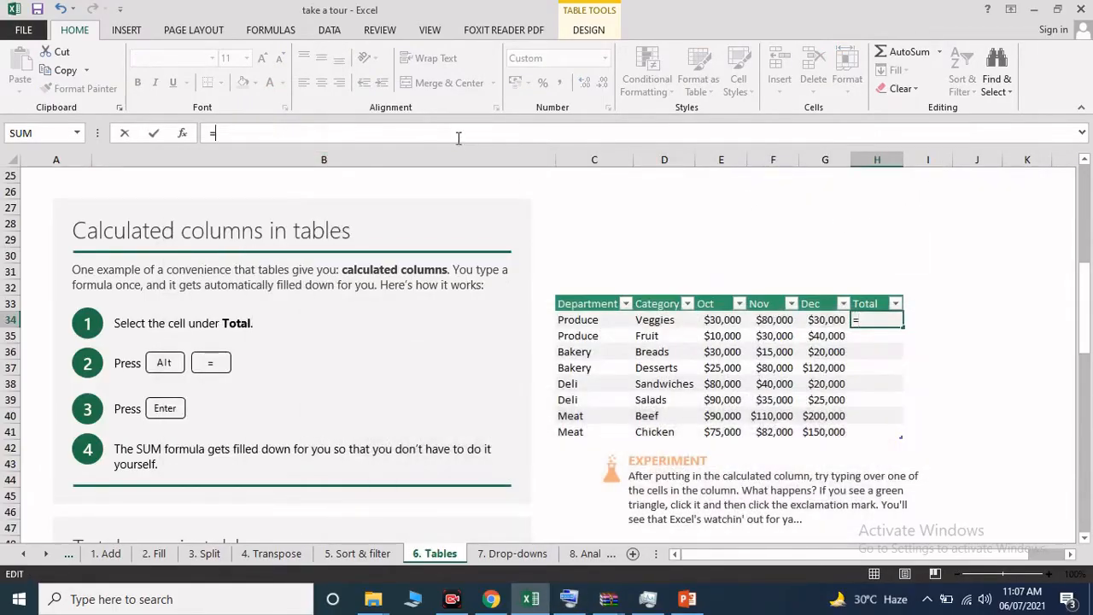
- Complete the H34 formula as a SUM of the Veggies row's Oct to Dec amounts, filling the Total column
type("Su")
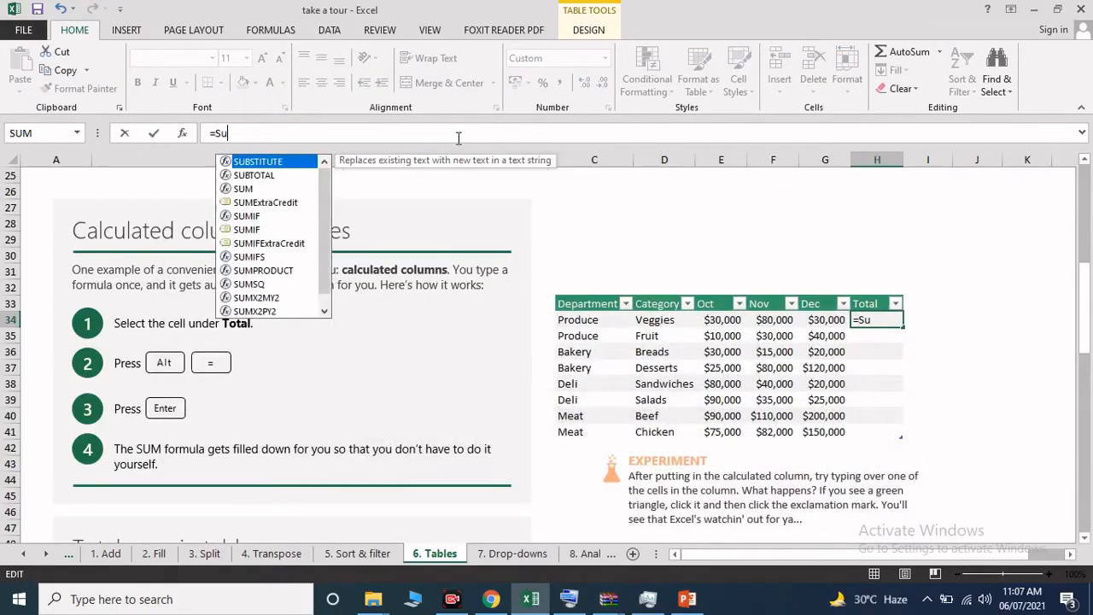
type("m(")
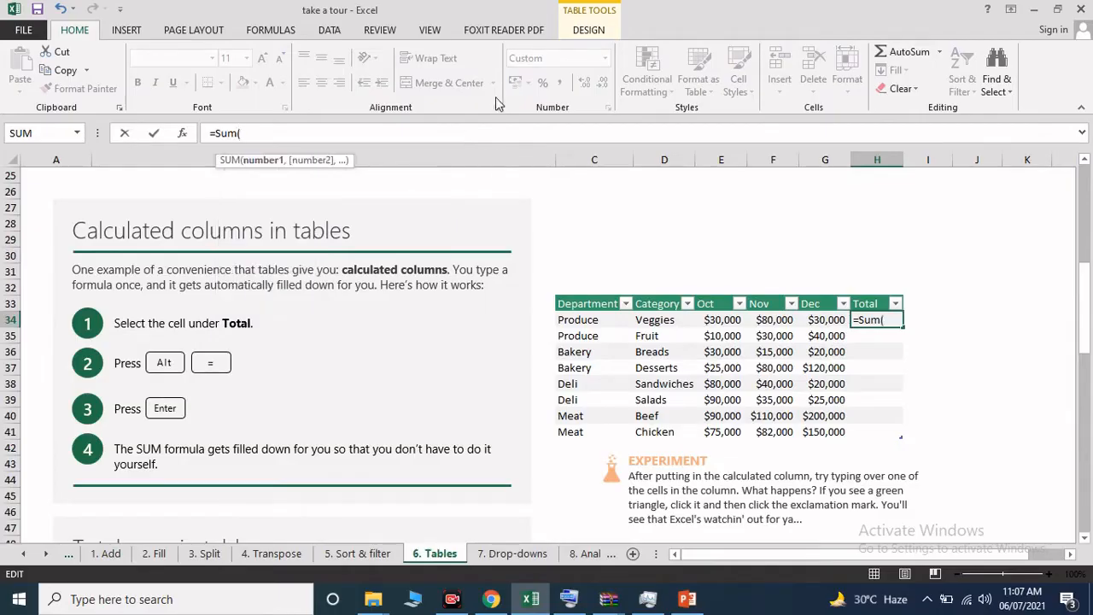
left_click_drag(721, 319, 809, 320)
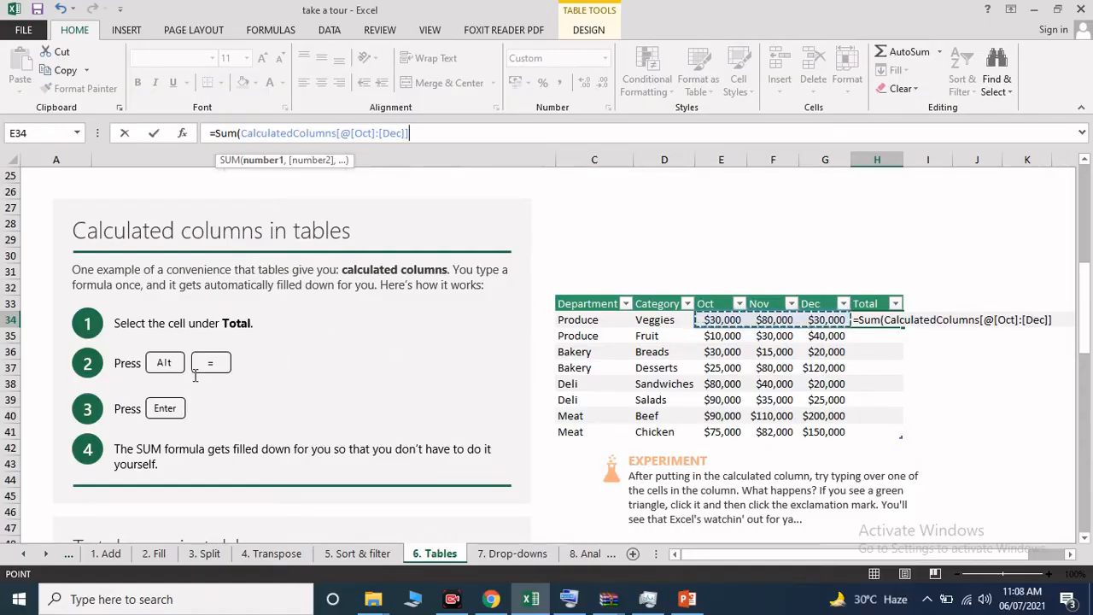
left_click(565, 602)
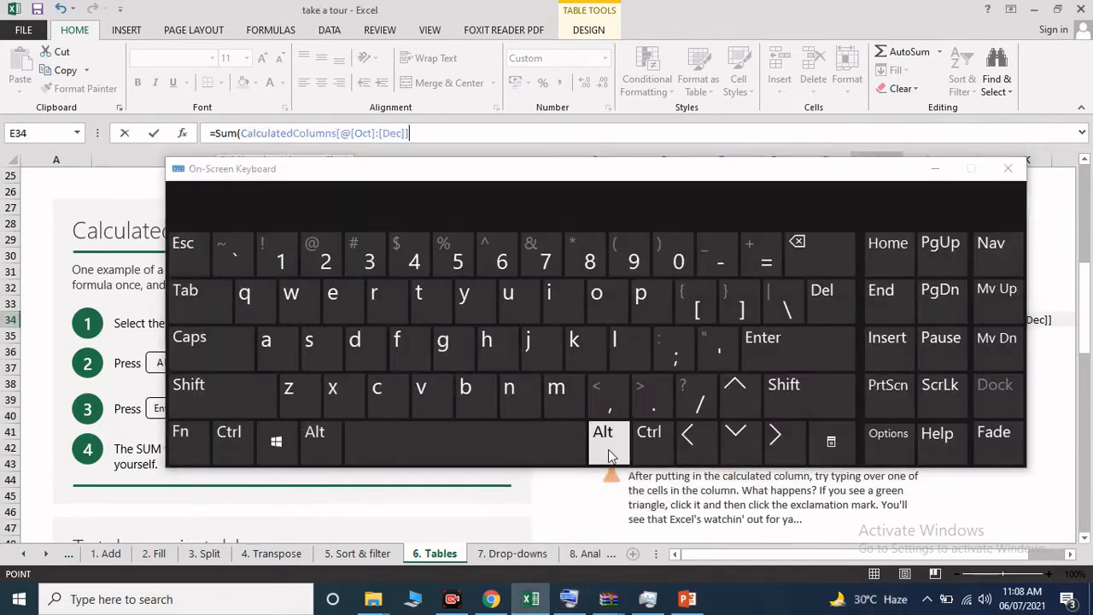
left_click(608, 449)
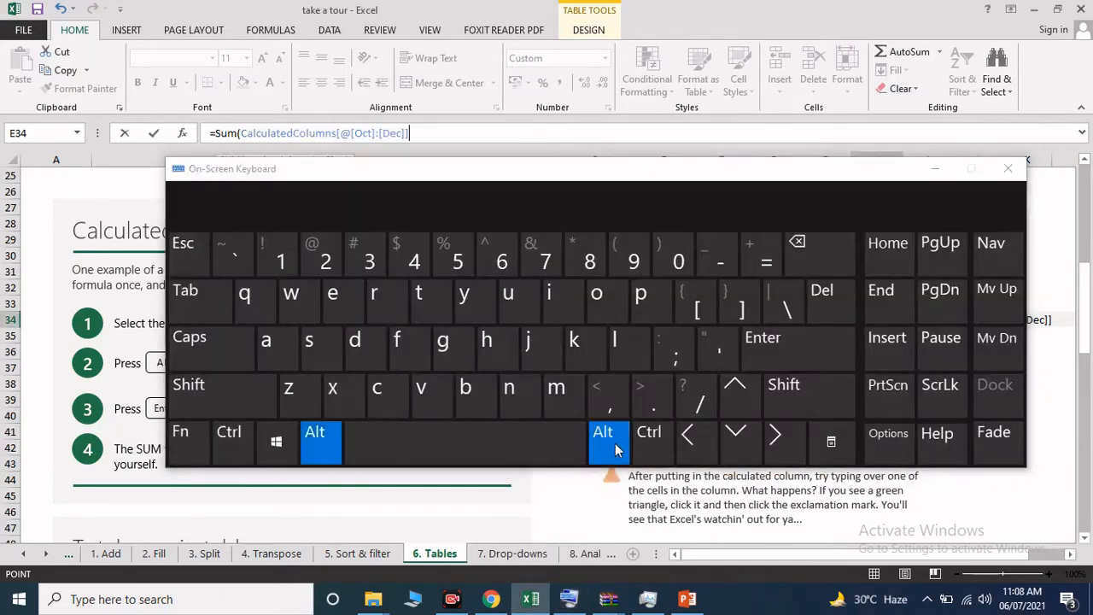
left_click(765, 266)
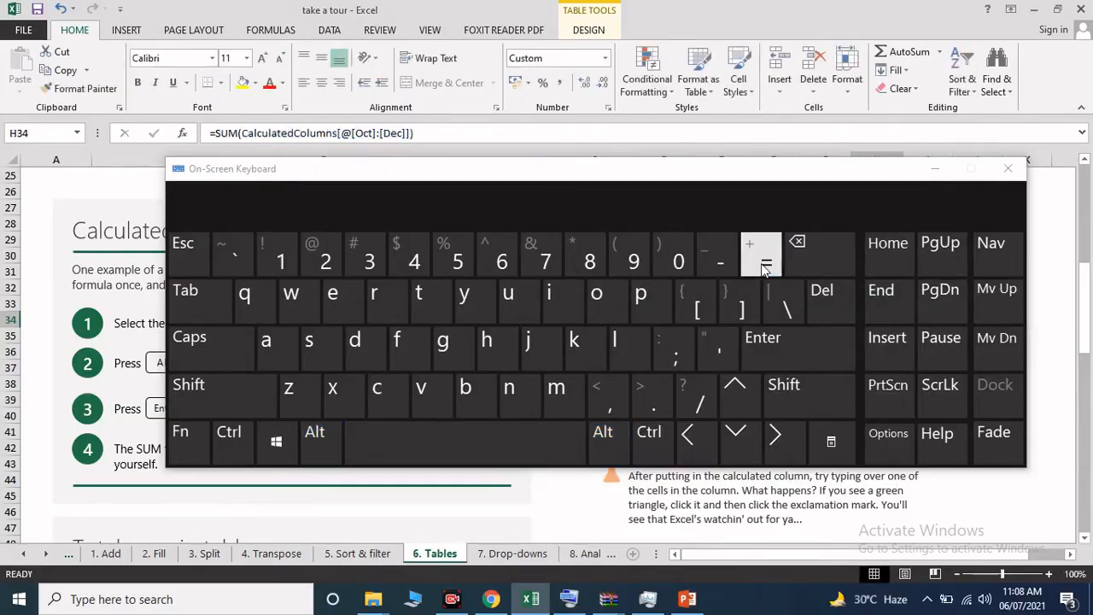
key("Return")
key("Return")
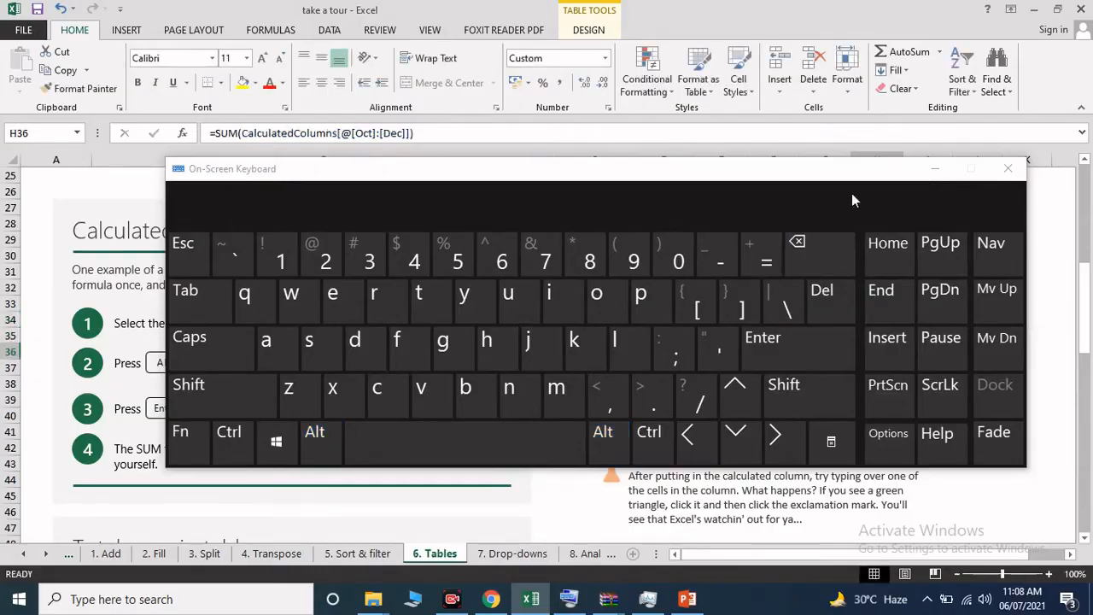
left_click(936, 169)
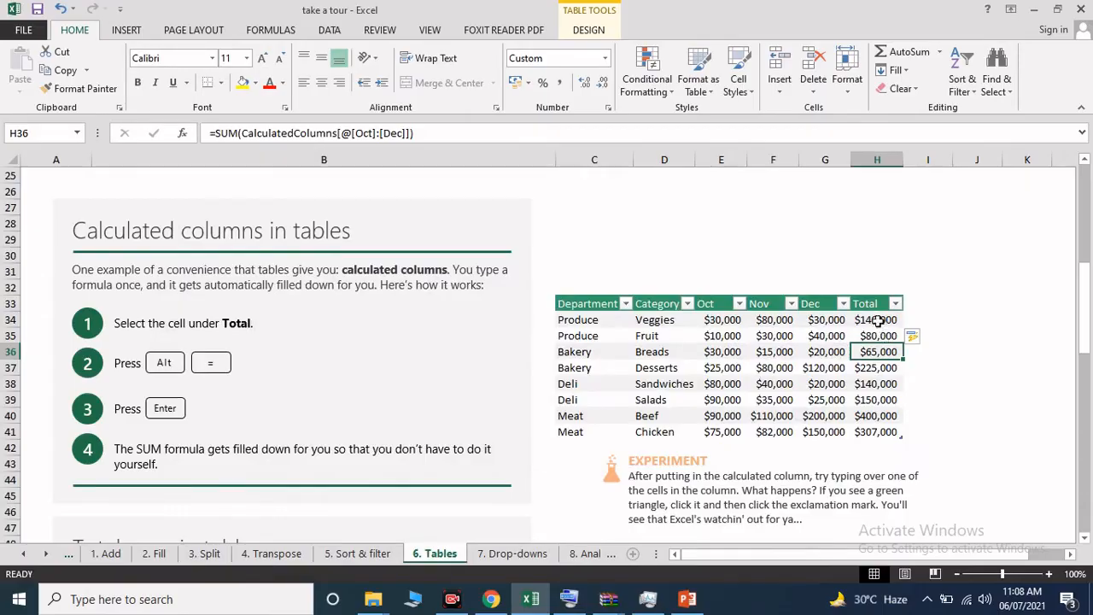
- In the "Total rows in tables" section, add a total row to the Department, Category and Sales table
left_click_drag(873, 319, 891, 424)
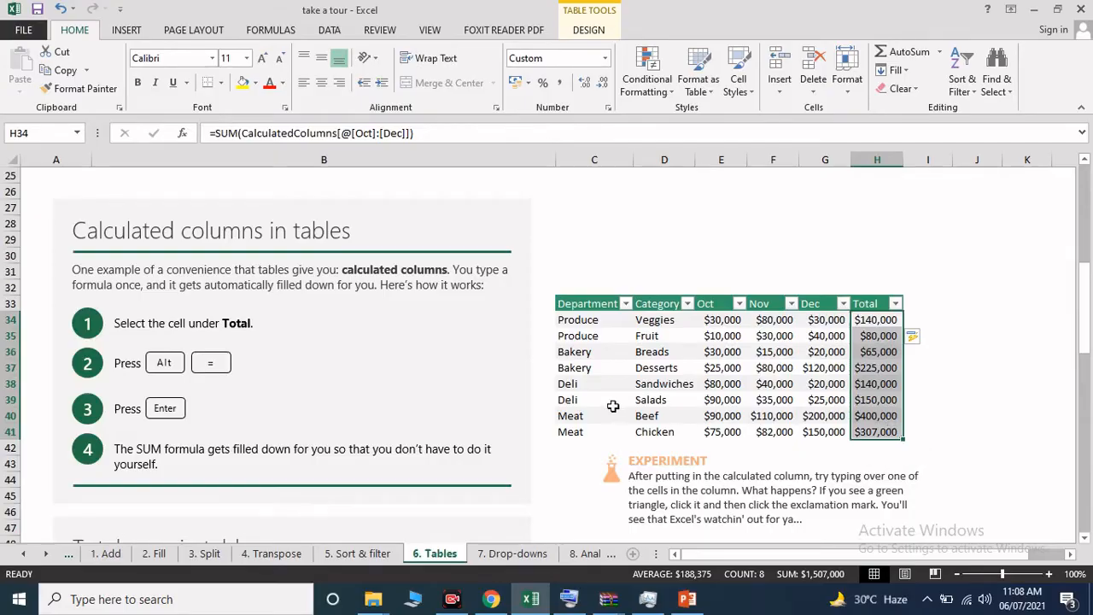
scroll(570, 367, "down", 4)
scroll(570, 367, "down", 2)
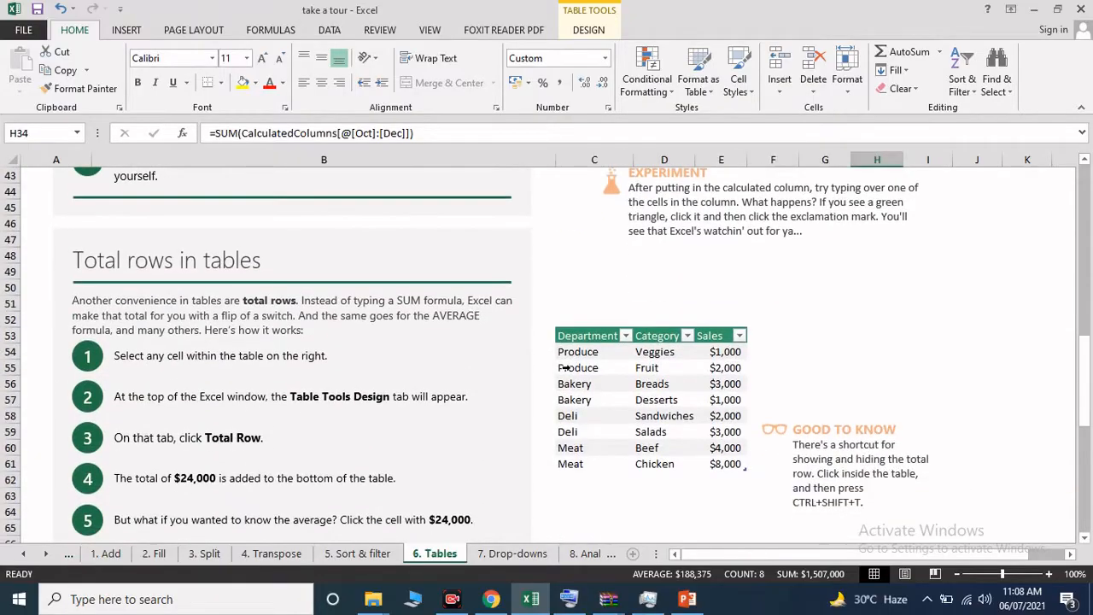
scroll(252, 304, "down", 1)
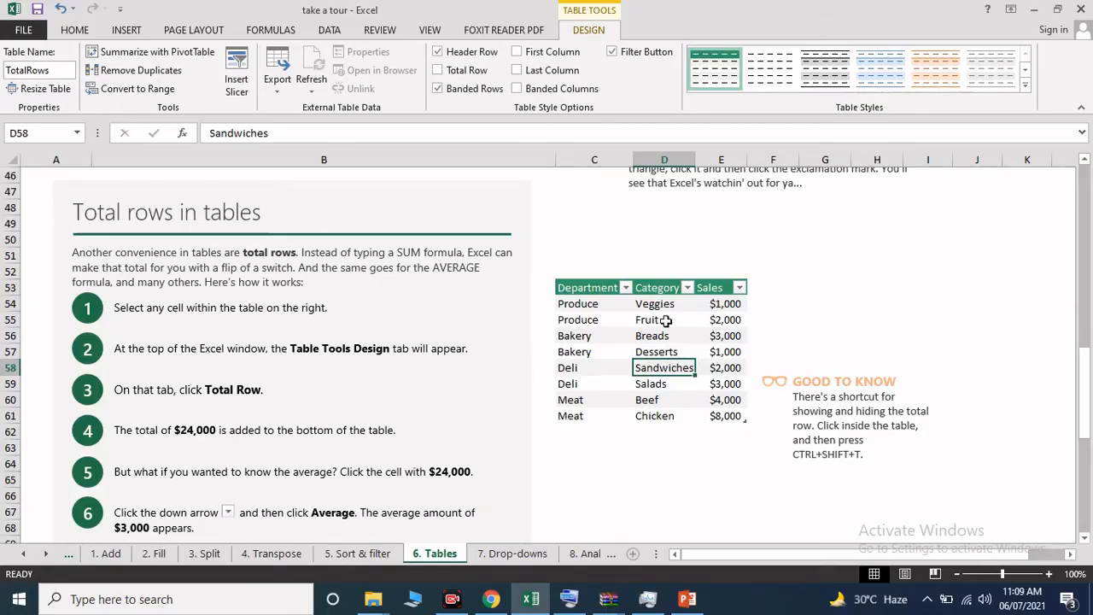
left_click(722, 305)
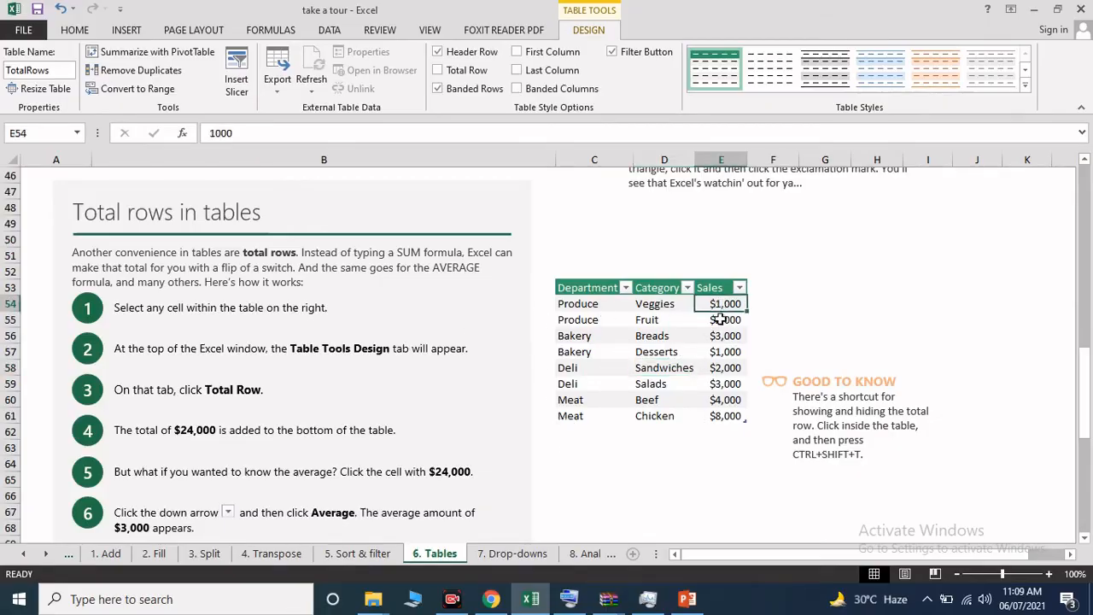
left_click(439, 72)
left_click(724, 432)
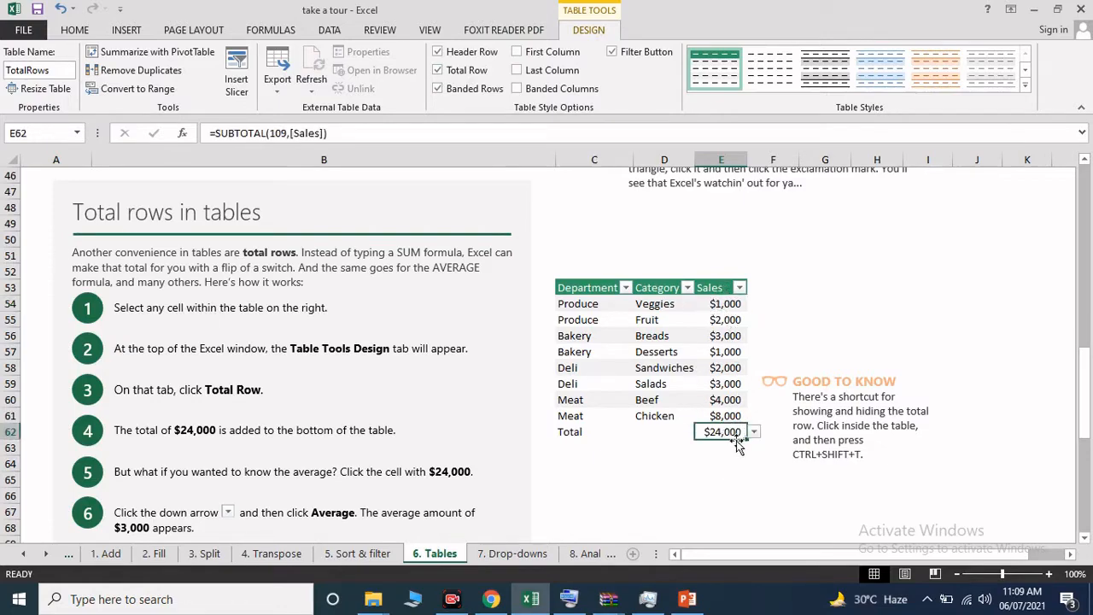
- Change the total row's Sales summary function to Average and after that to Count
scroll(738, 445, "down", 1)
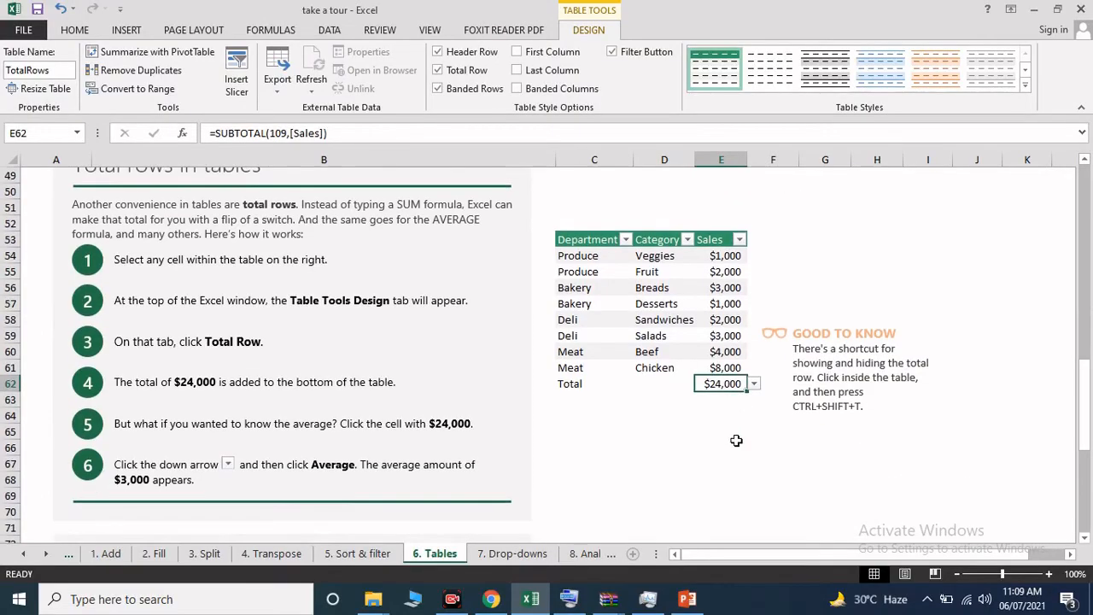
left_click(754, 385)
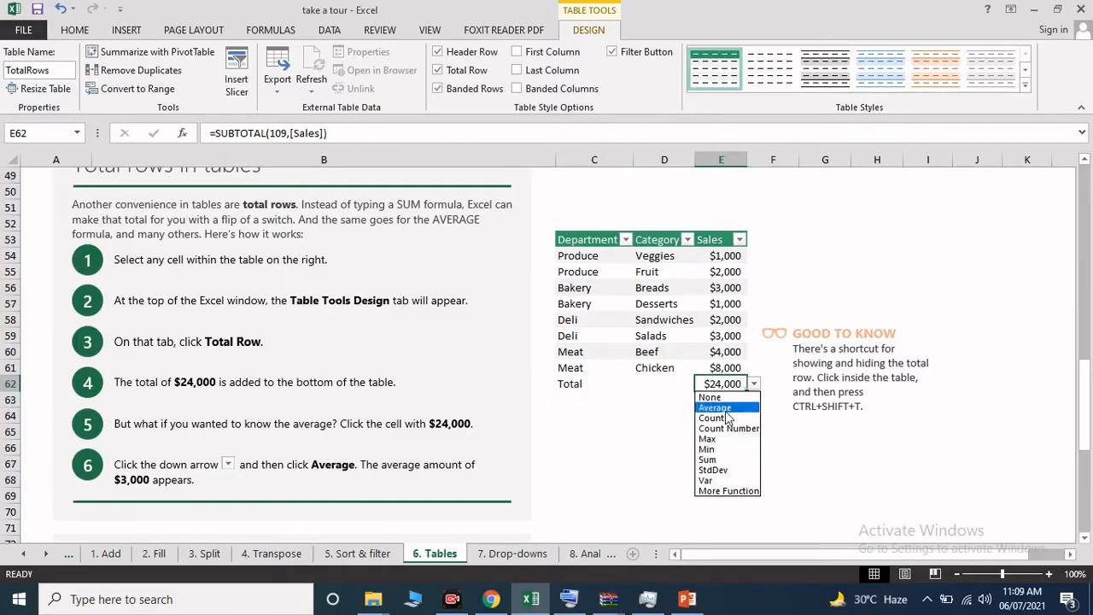
left_click(725, 410)
left_click(754, 385)
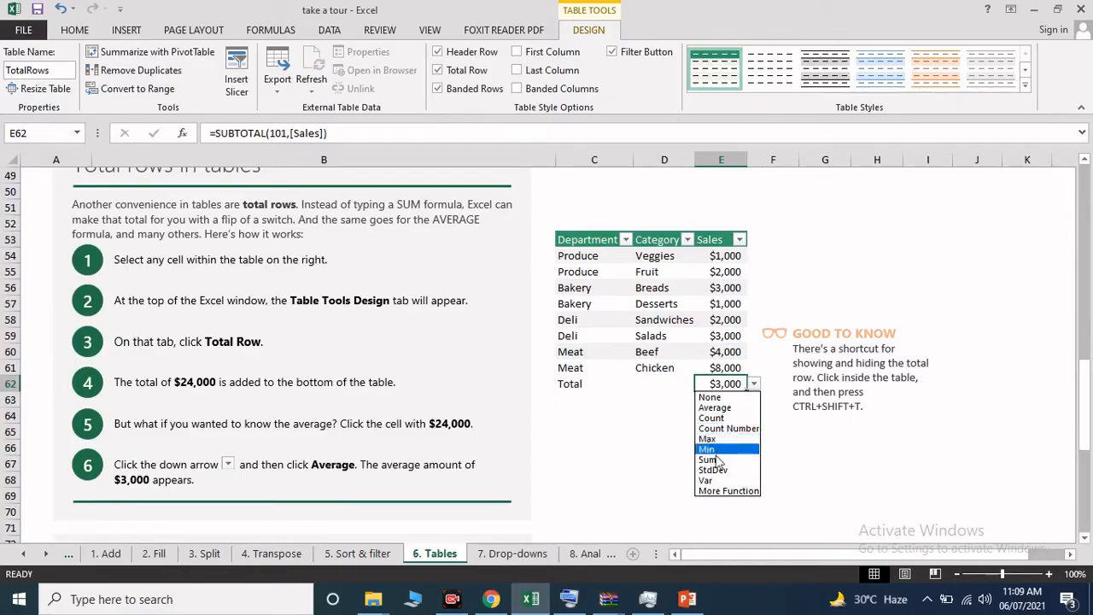
left_click(712, 418)
- Examine the Sales and Category entries against the count in the table's total row
left_click_drag(731, 258, 727, 368)
left_click(723, 402)
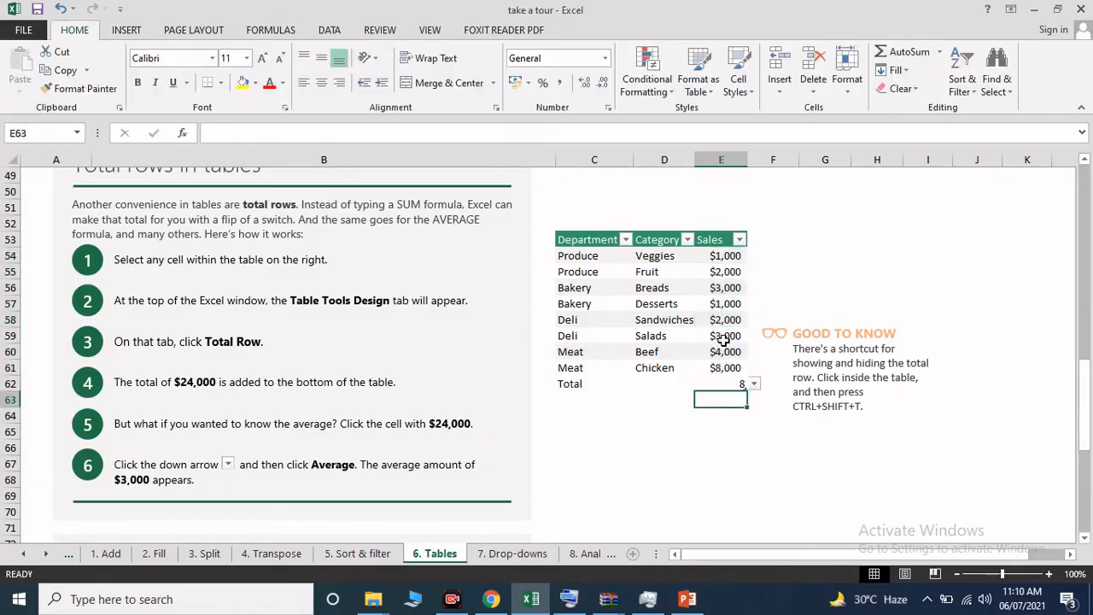
left_click(720, 323)
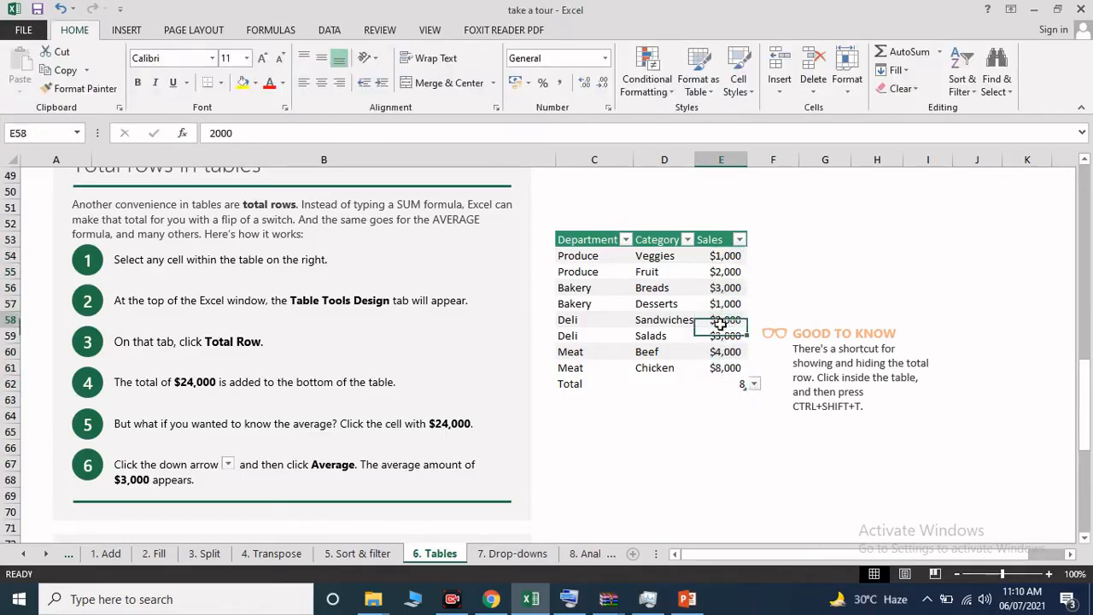
left_click(730, 385)
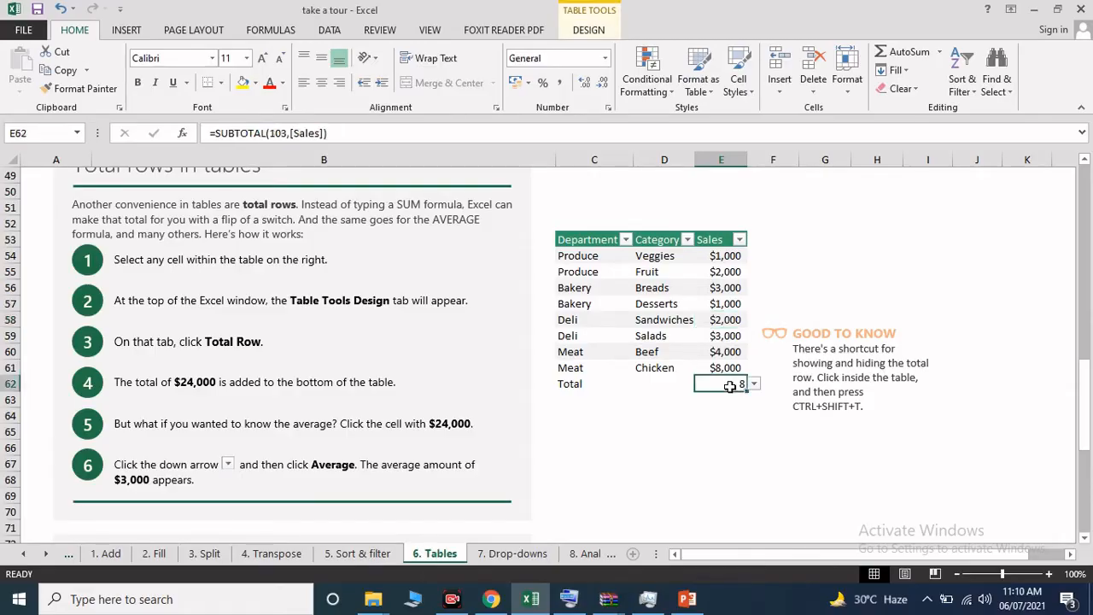
left_click(700, 301)
left_click(658, 302)
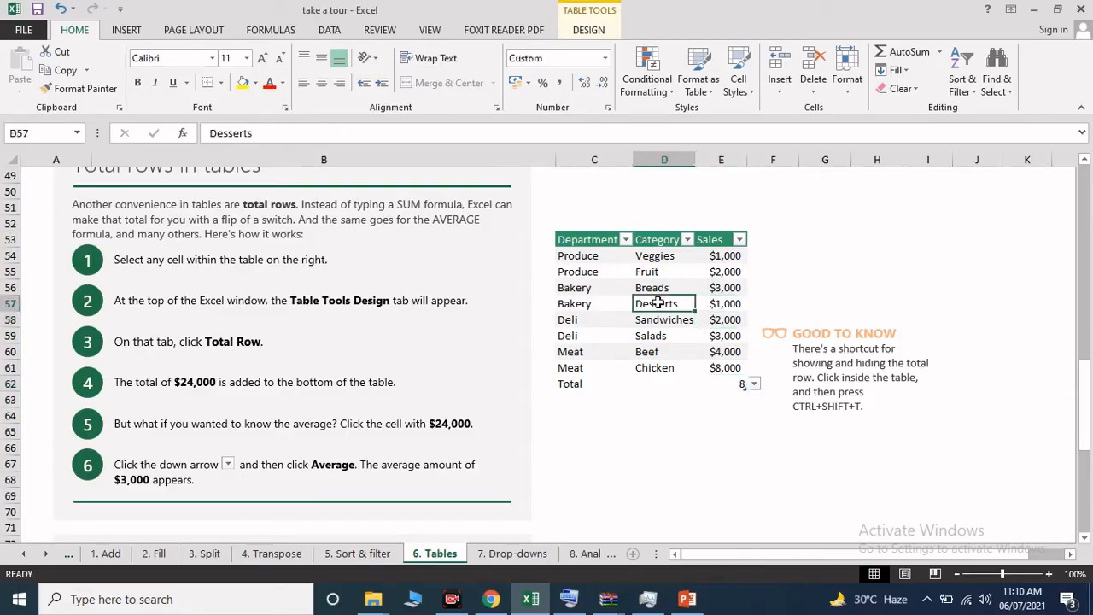
left_click(749, 383)
left_click(713, 386)
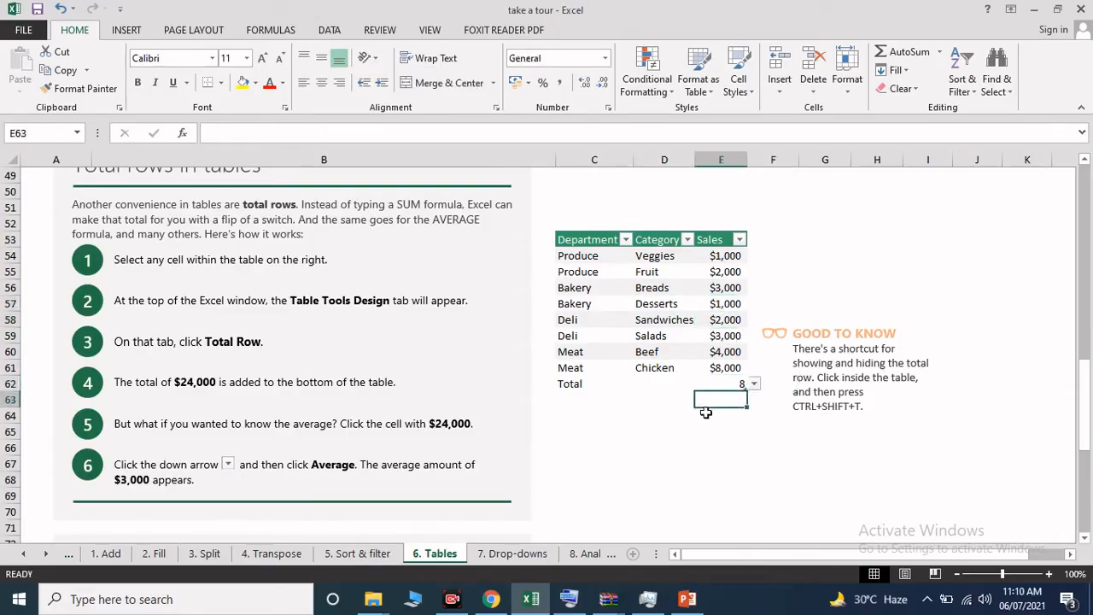
left_click(753, 384)
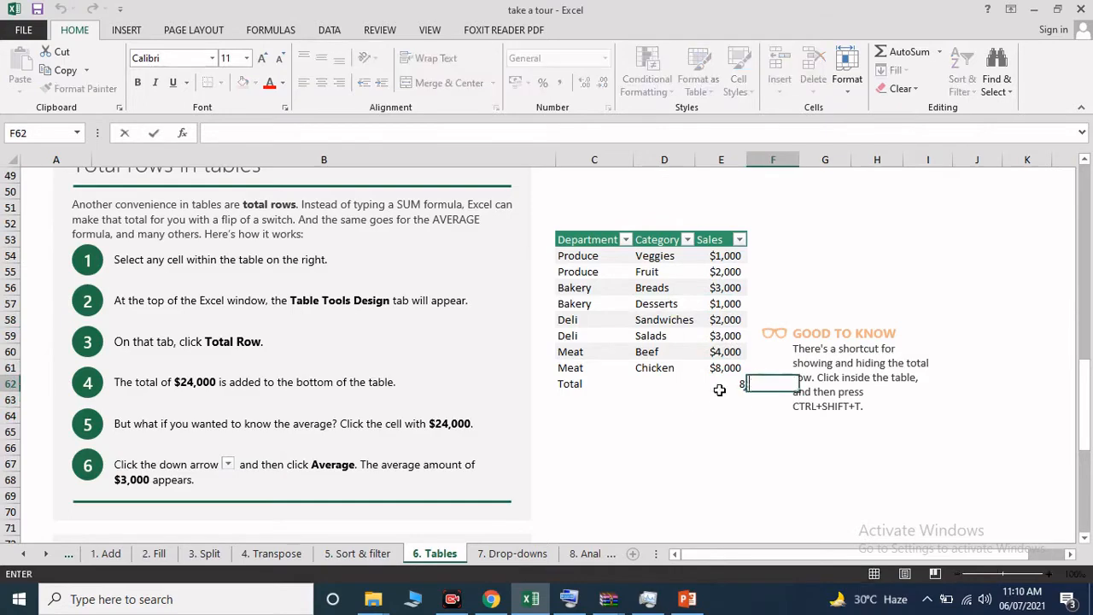
- Set the summary function of total row cell E62 to Sum
left_click(721, 385)
left_click(754, 384)
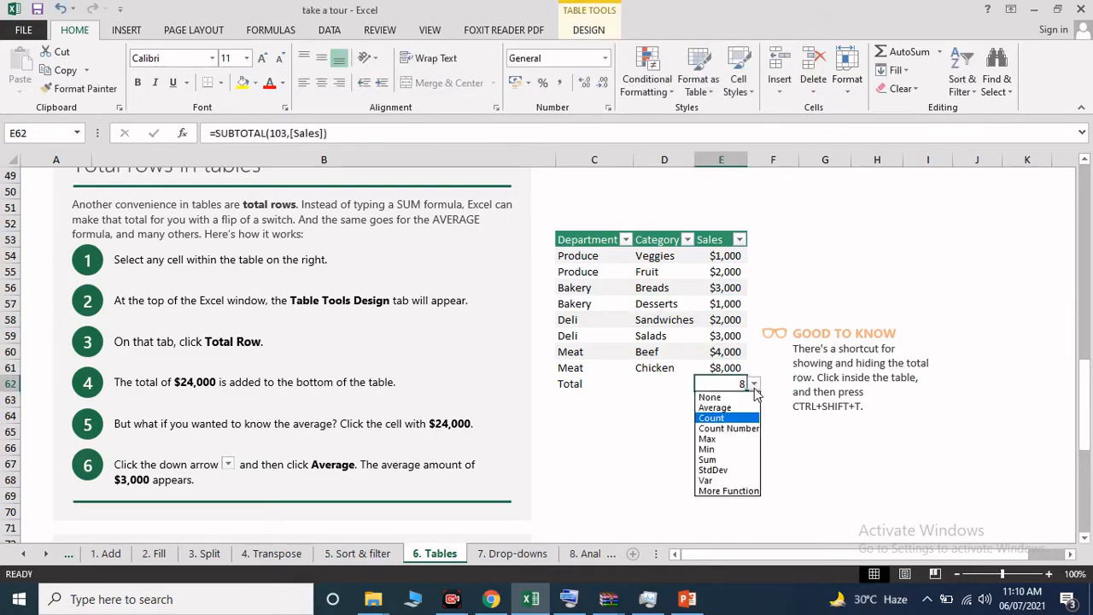
left_click(713, 459)
left_click(724, 321)
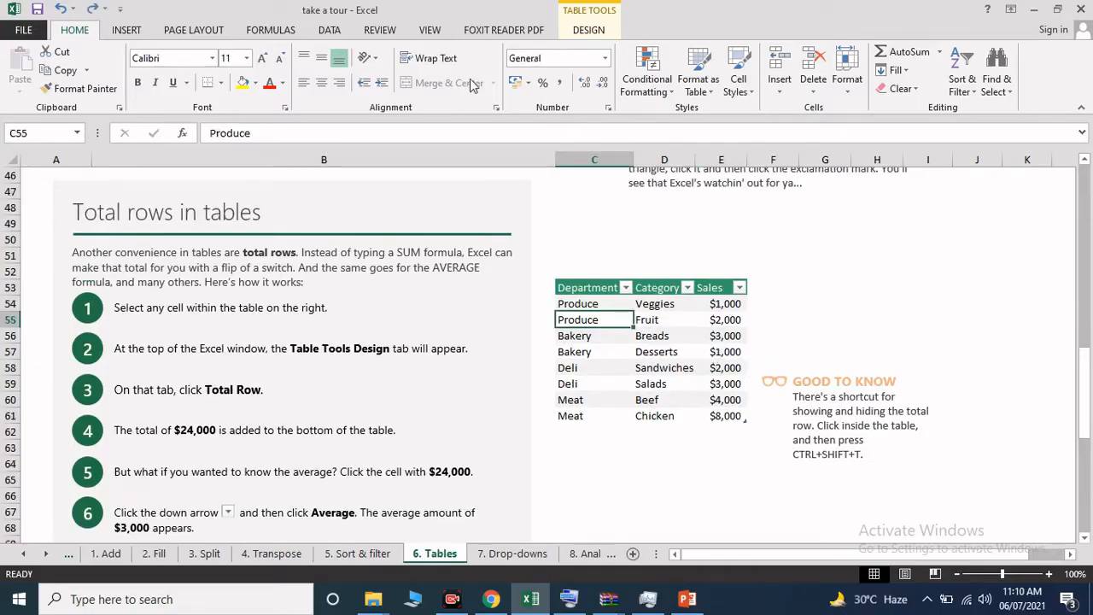
- Add a total row to the sales table again and view the summary functions offered for its Sales total
left_click(587, 31)
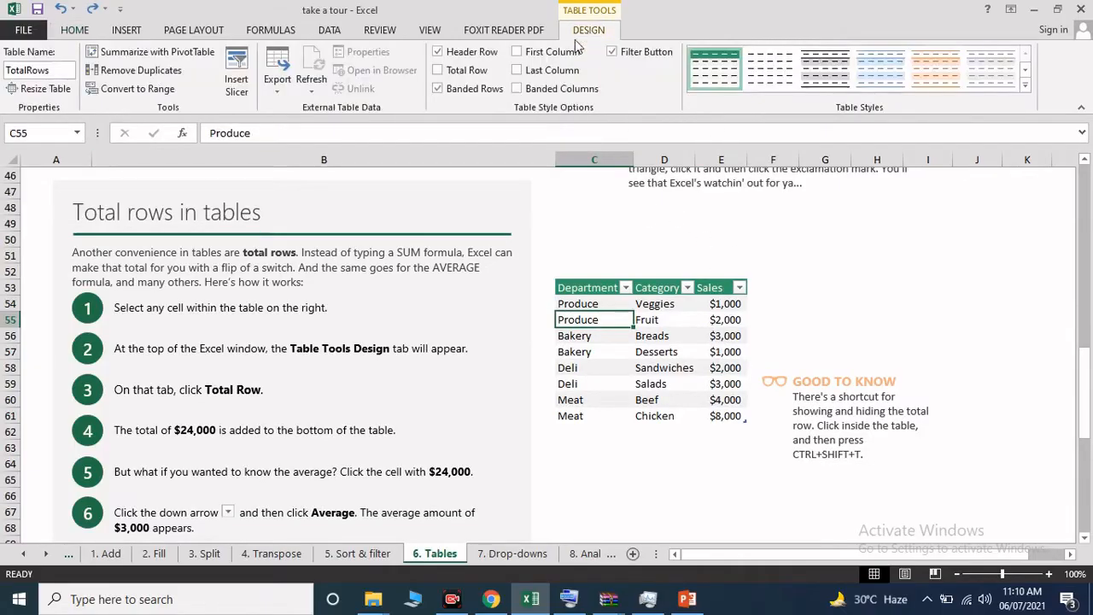
left_click(437, 70)
left_click(730, 432)
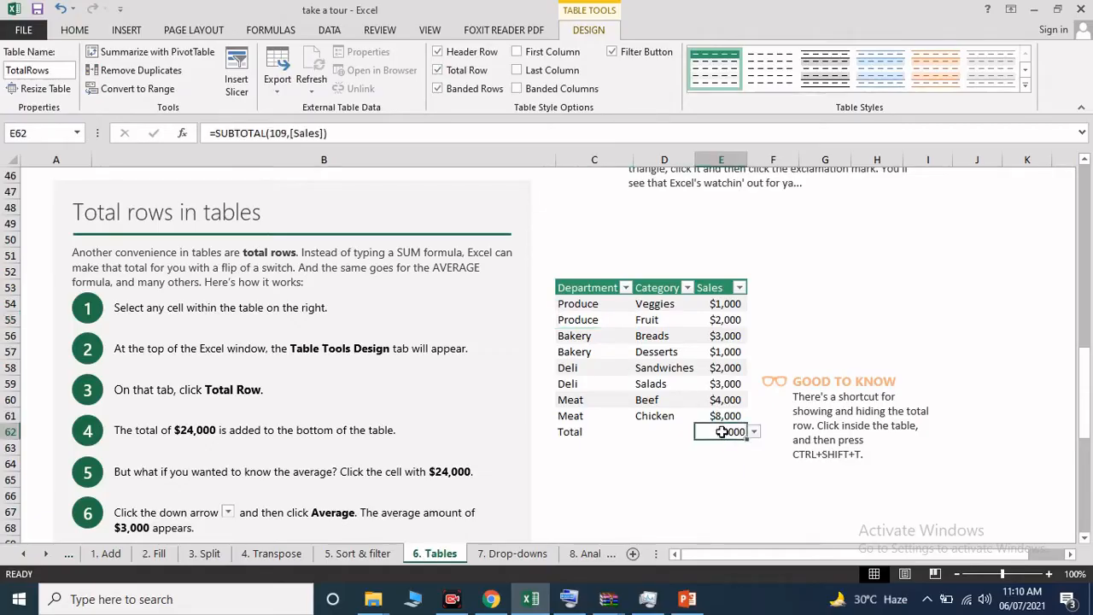
left_click(753, 433)
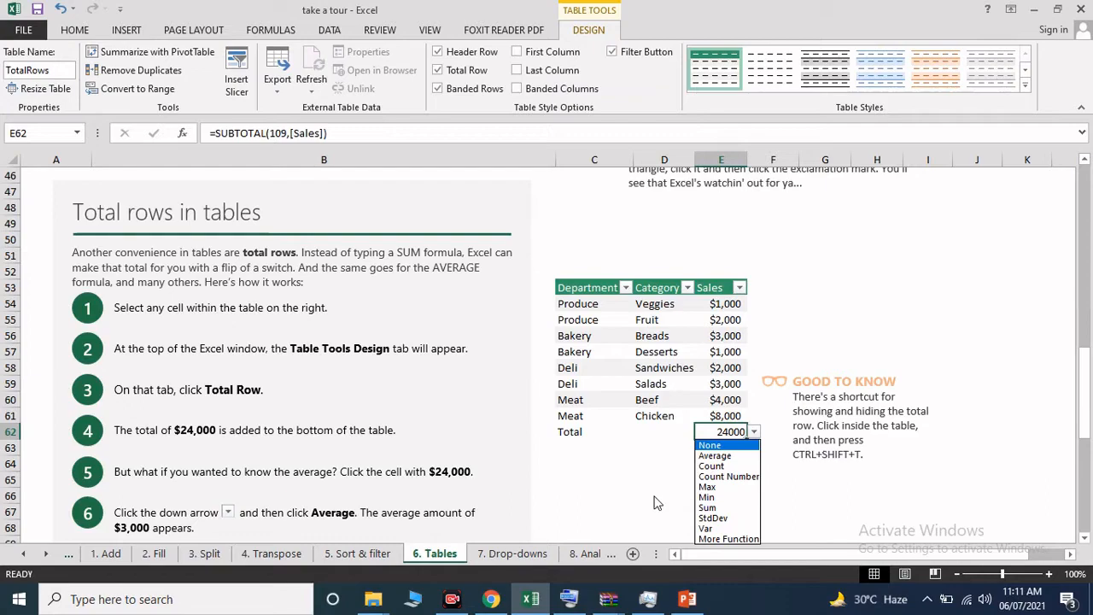
left_click(856, 323)
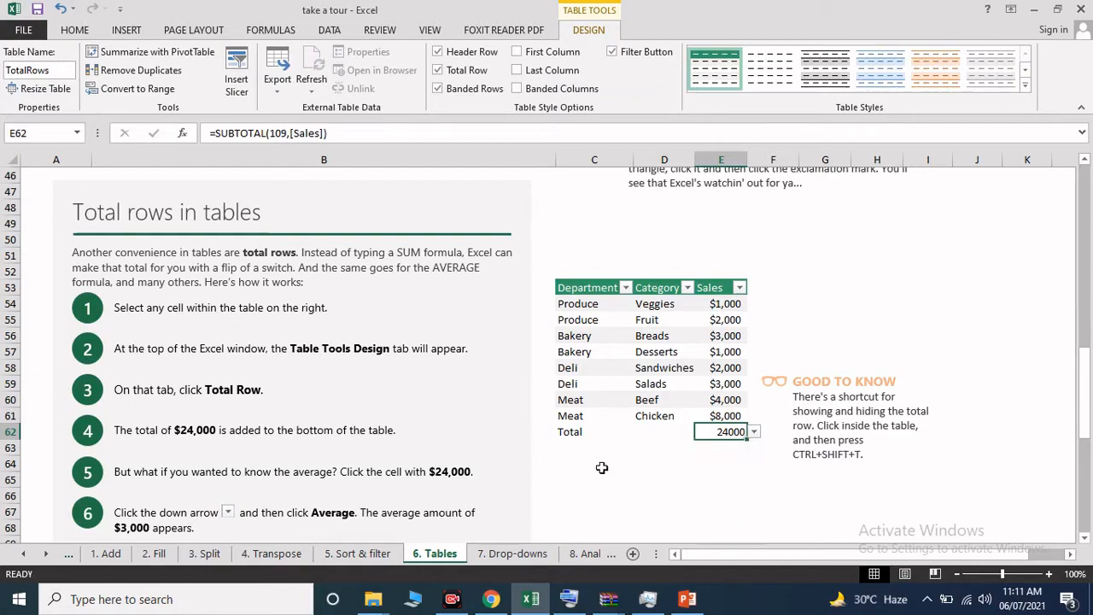
- Open the 7. Drop-downs sheet at its "Insert a drop-down list" section and review the Food and Department headers
left_click(538, 553)
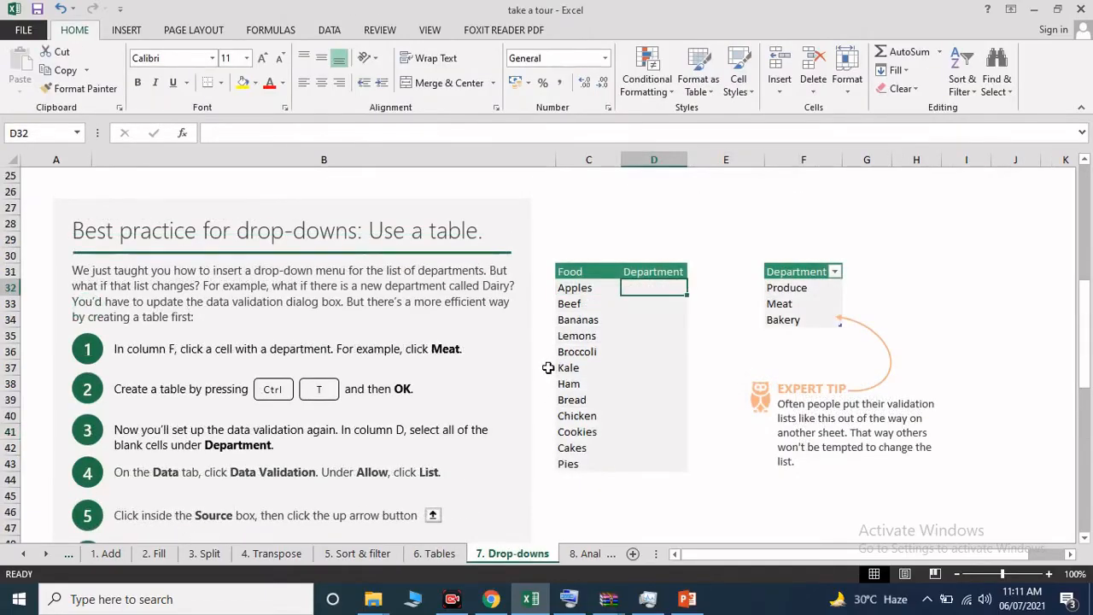
scroll(548, 367, "up", 8)
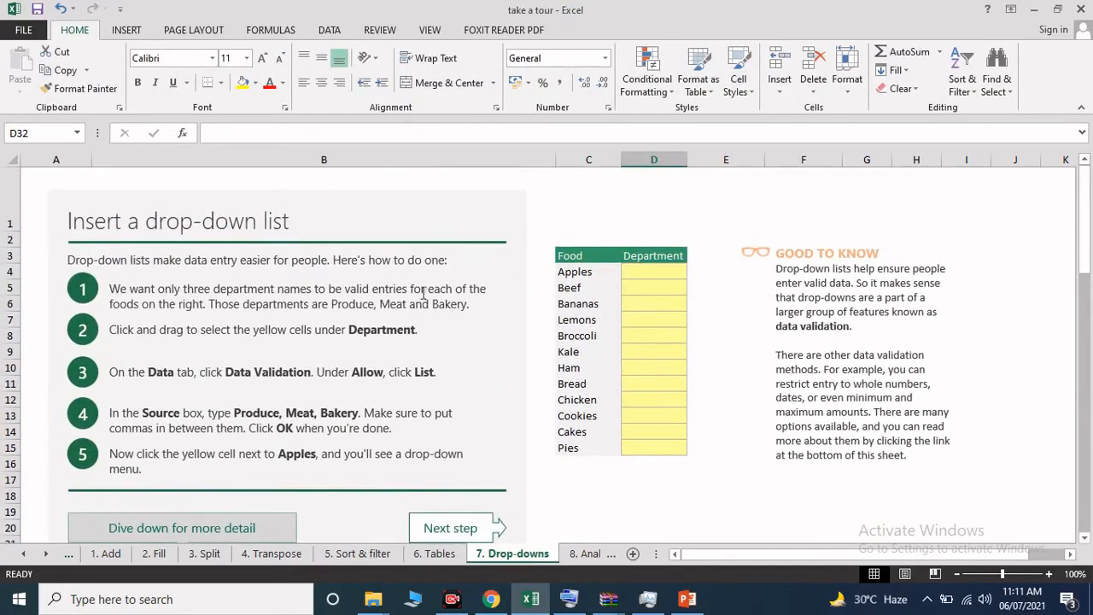
left_click(639, 273)
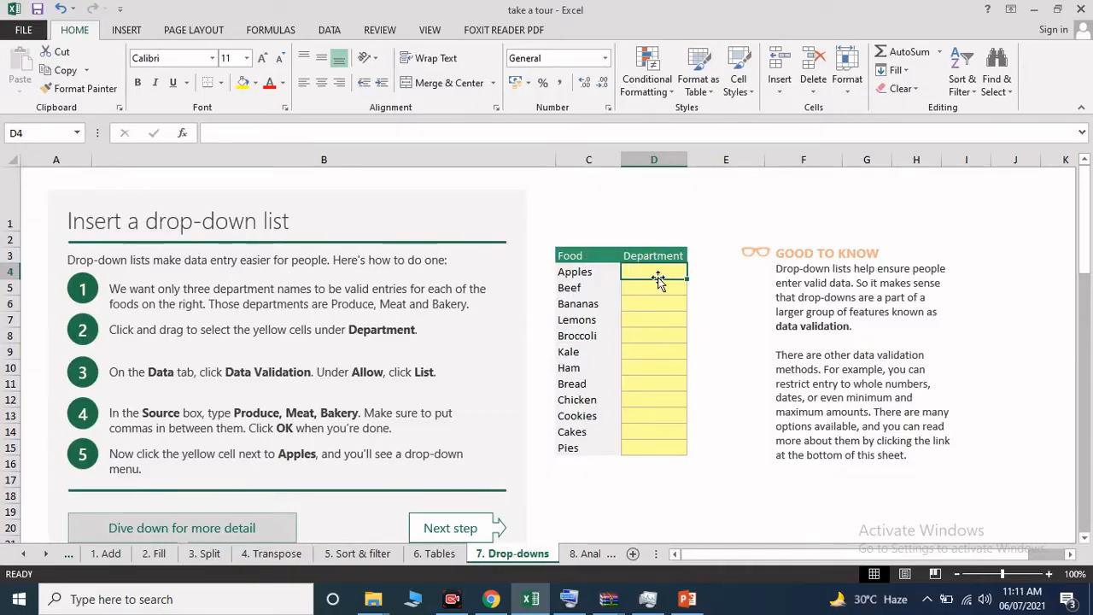
left_click(587, 261)
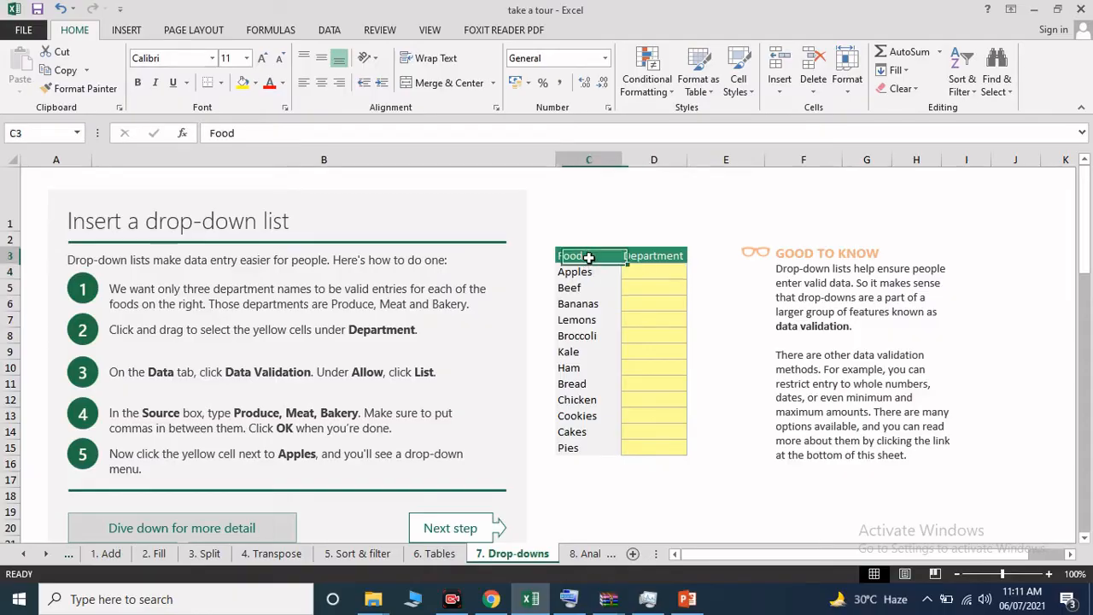
left_click(666, 259)
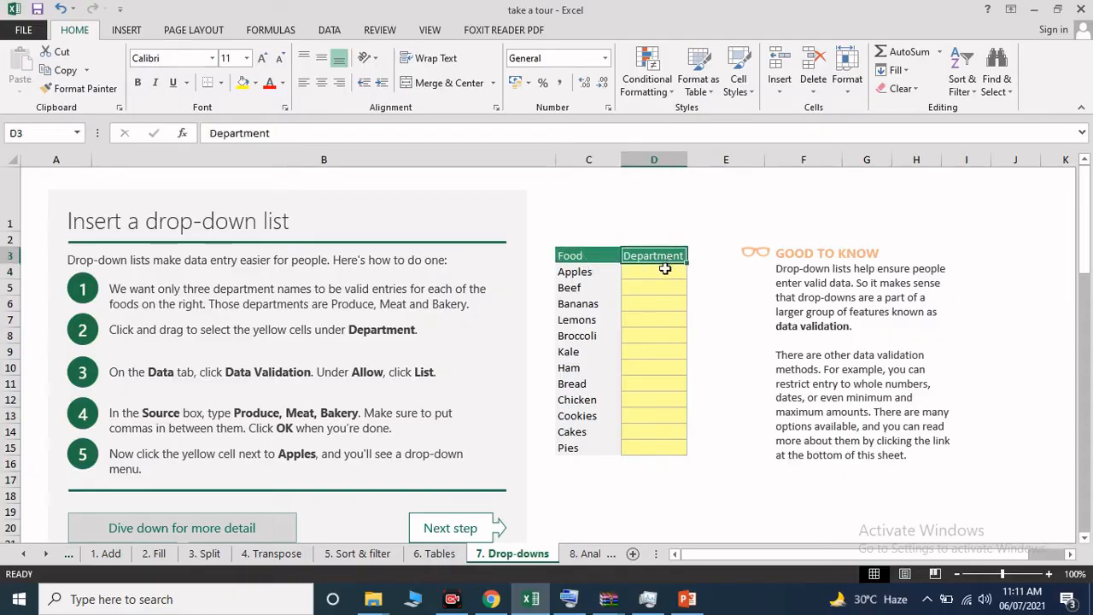
- Apply list data validation to the Department cell beside Apples (D4), with the source Produce,Meat,Bakery
left_click(665, 269)
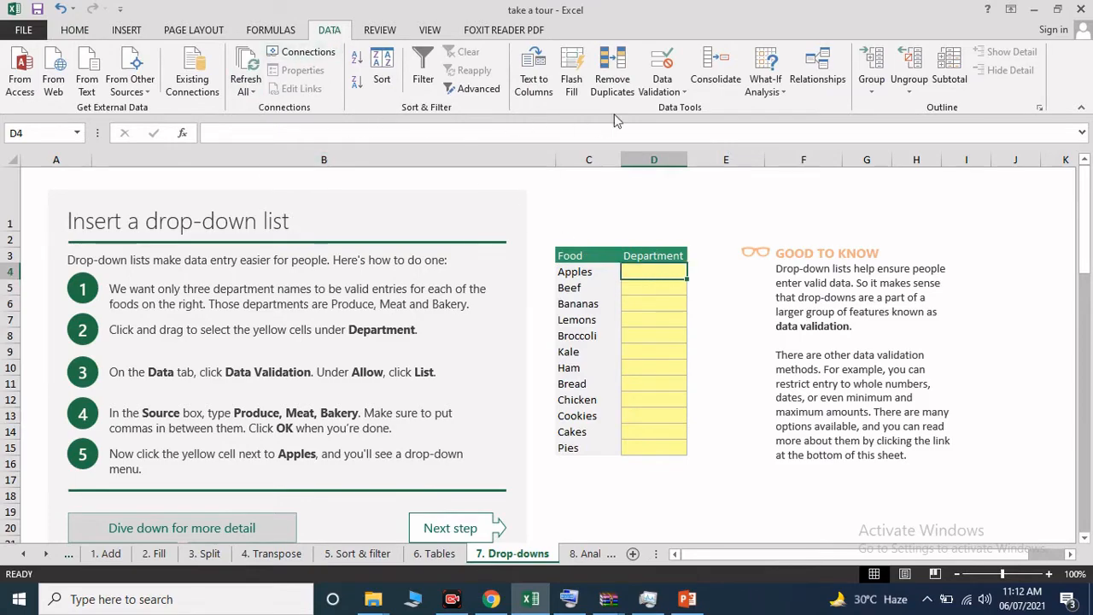
left_click(678, 88)
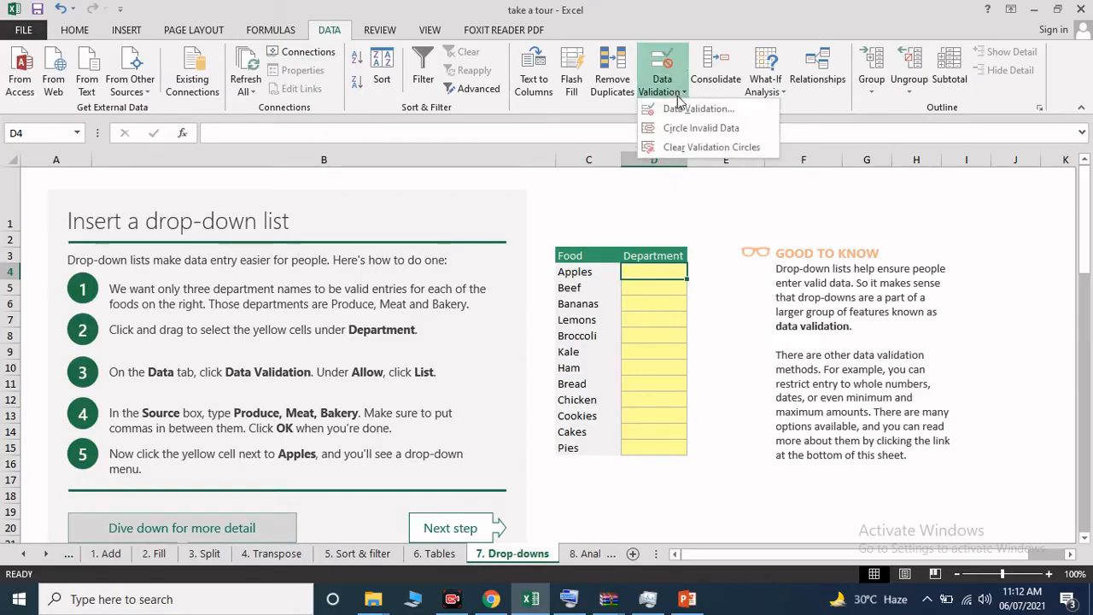
left_click(687, 109)
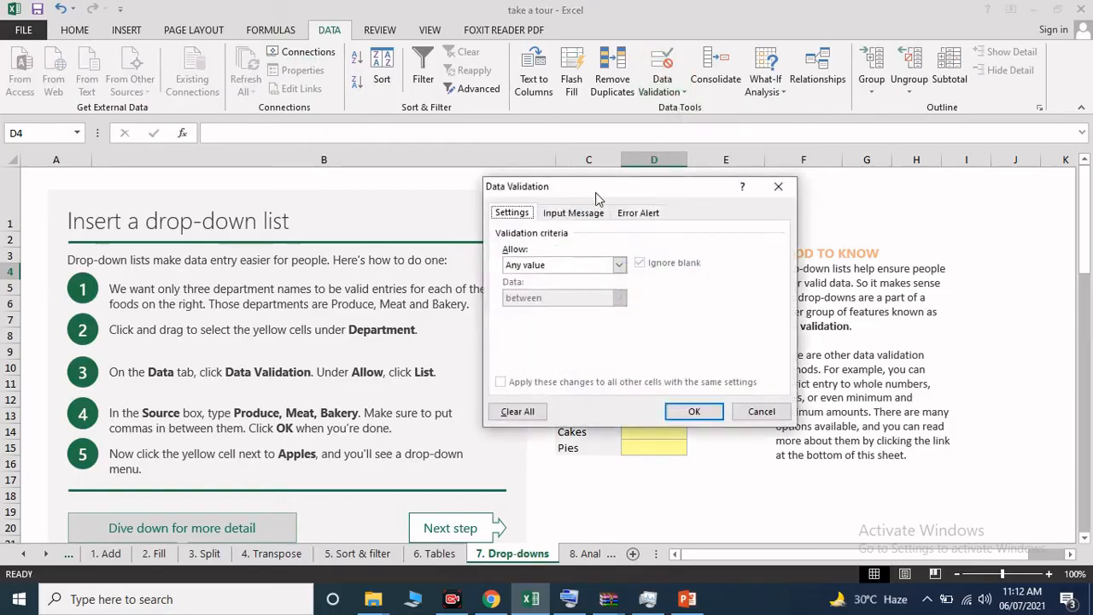
left_click_drag(597, 198, 704, 197)
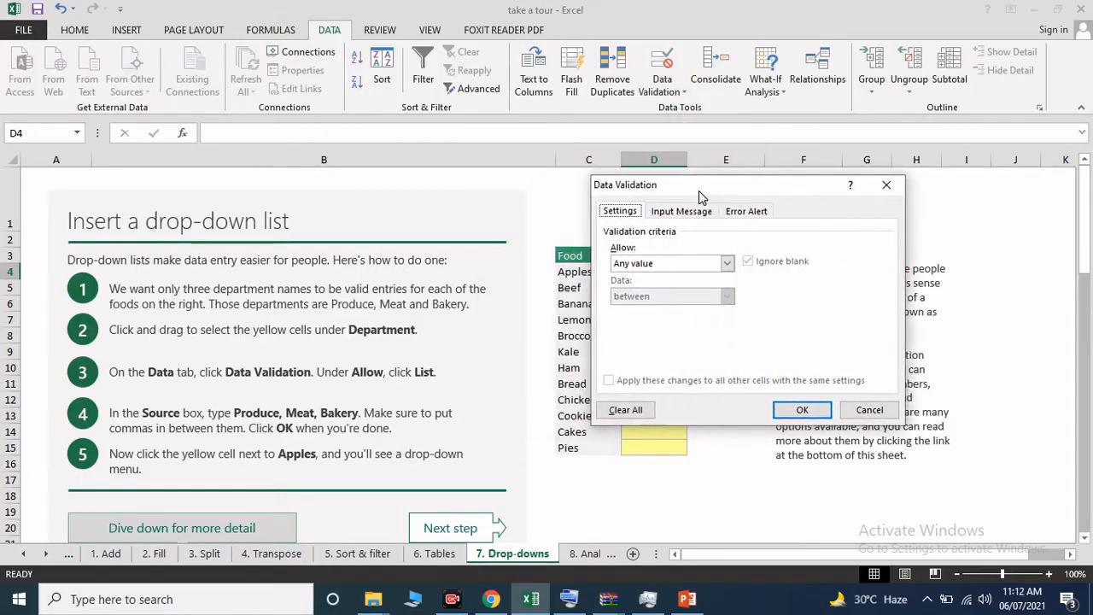
left_click(726, 265)
left_click(675, 302)
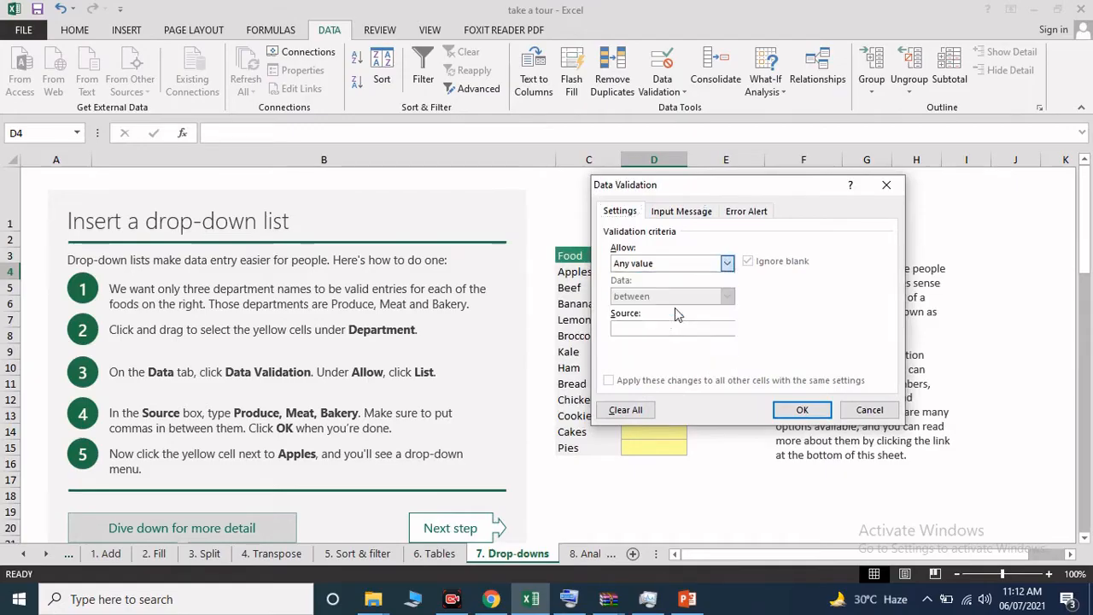
left_click(688, 328)
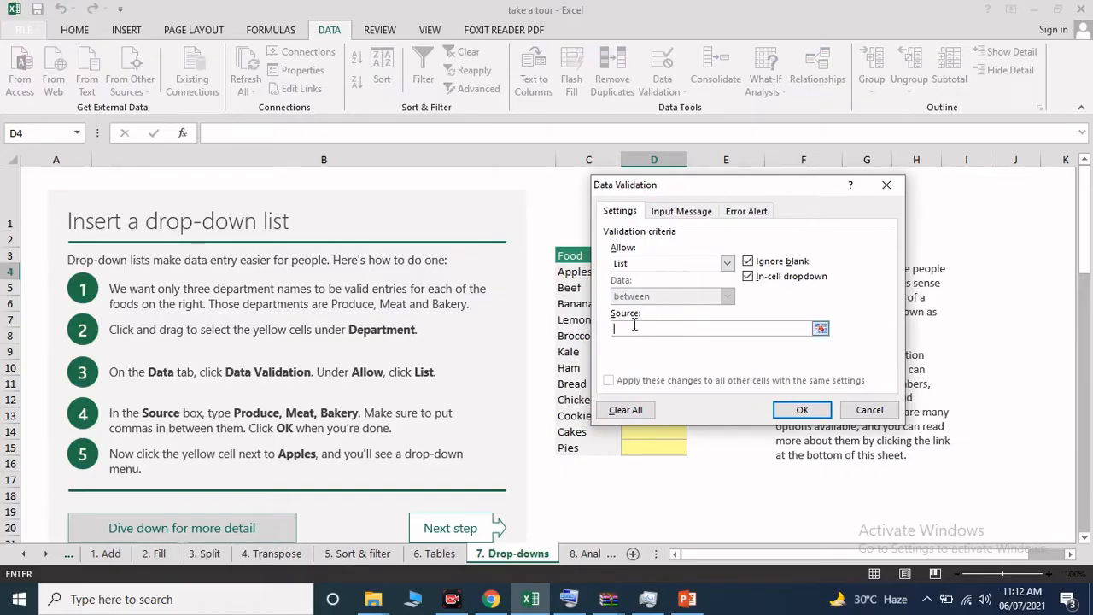
type("Produce,Meat,Bakery")
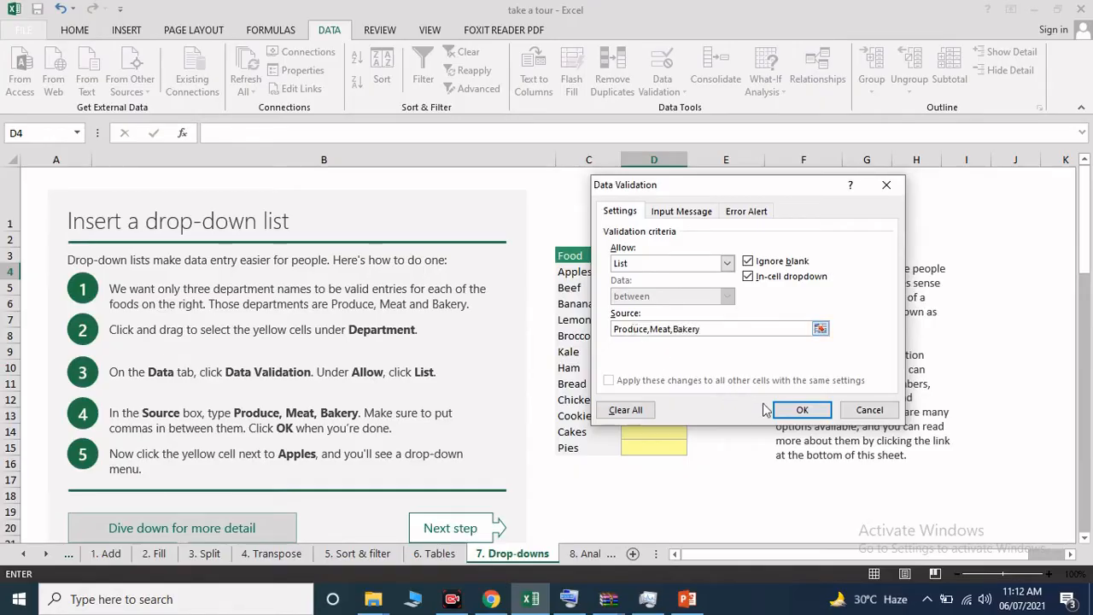
left_click(803, 411)
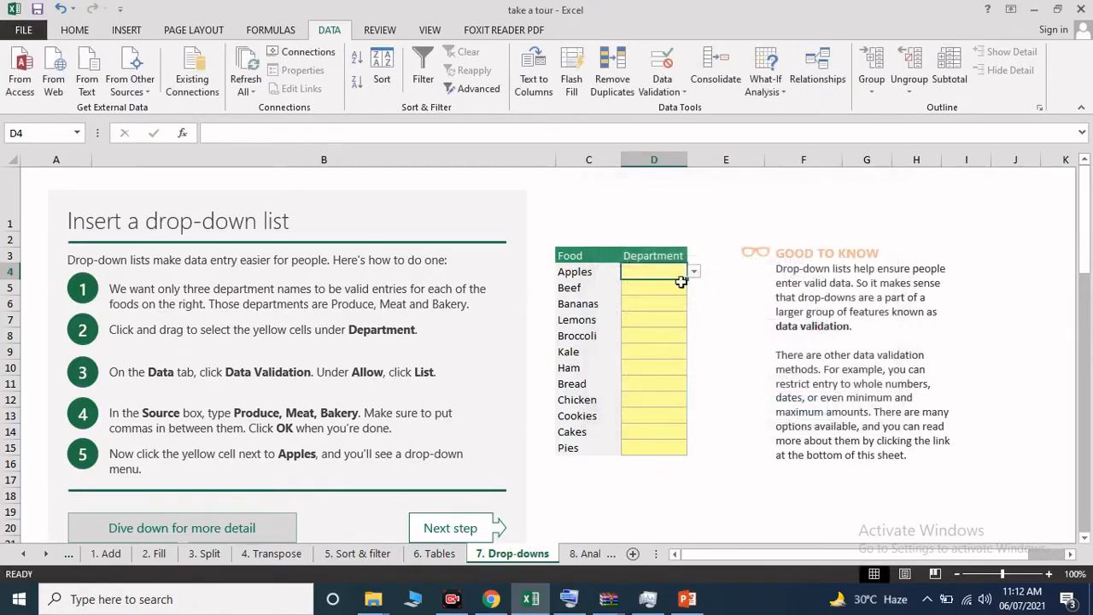
- Choose Produce from the drop-down list as the department for Apples
left_click(693, 272)
left_click(670, 285)
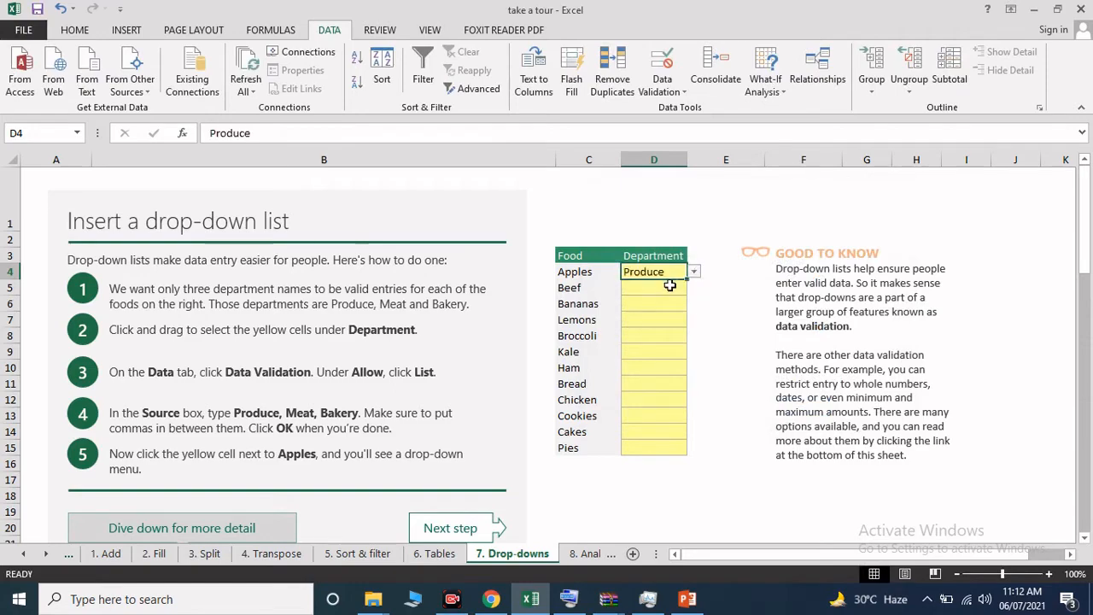
left_click(680, 292)
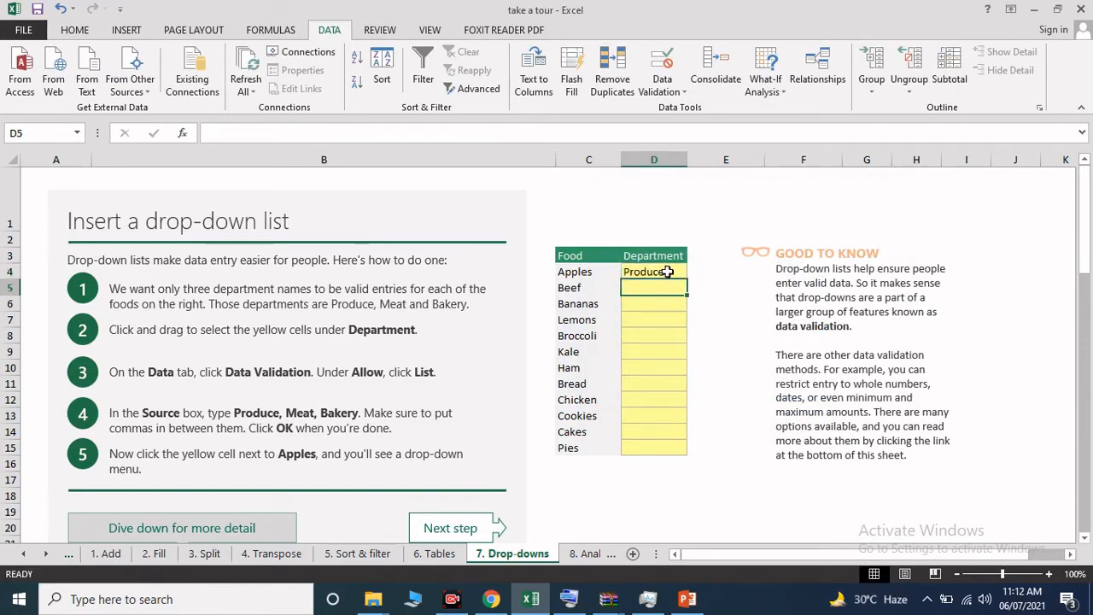
- Change the department for Apples to Meat using the drop-down list in D4
left_click(670, 299)
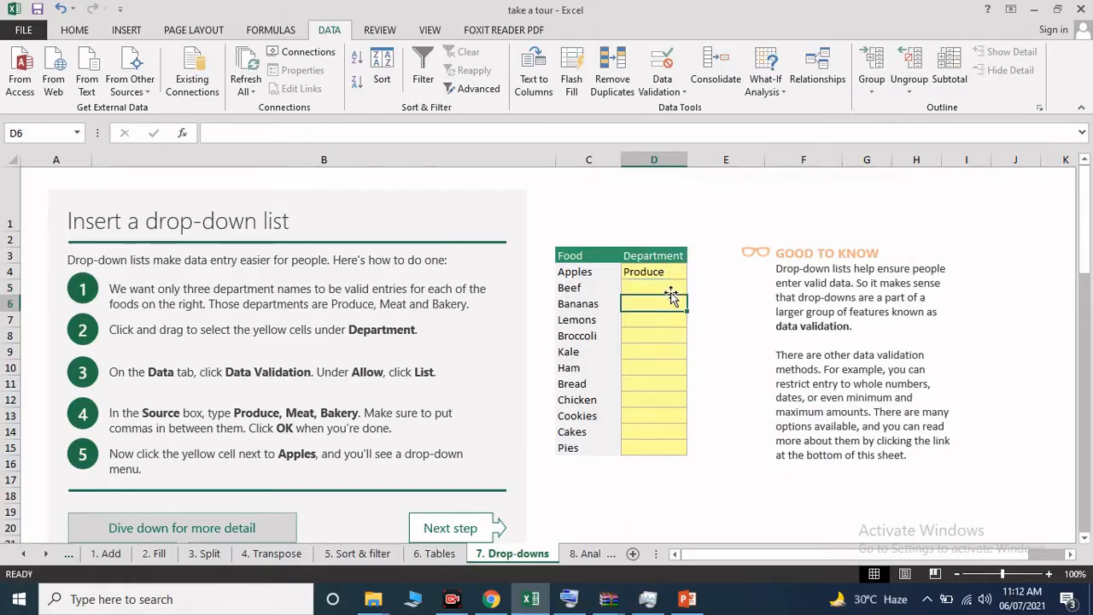
left_click(670, 273)
left_click(668, 286)
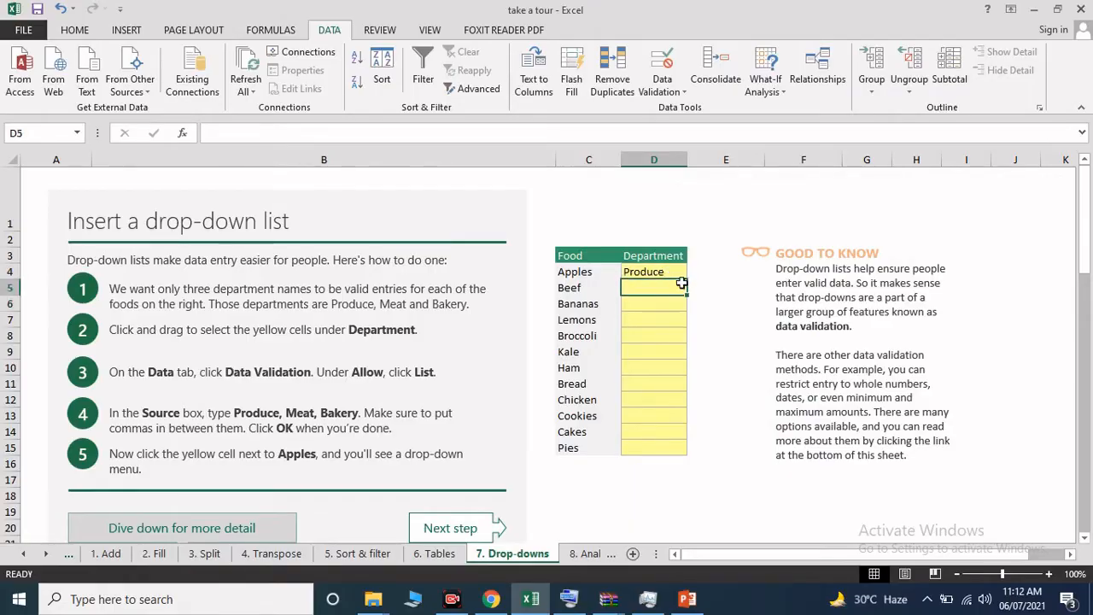
left_click(692, 293)
left_click(659, 290)
left_click(664, 272)
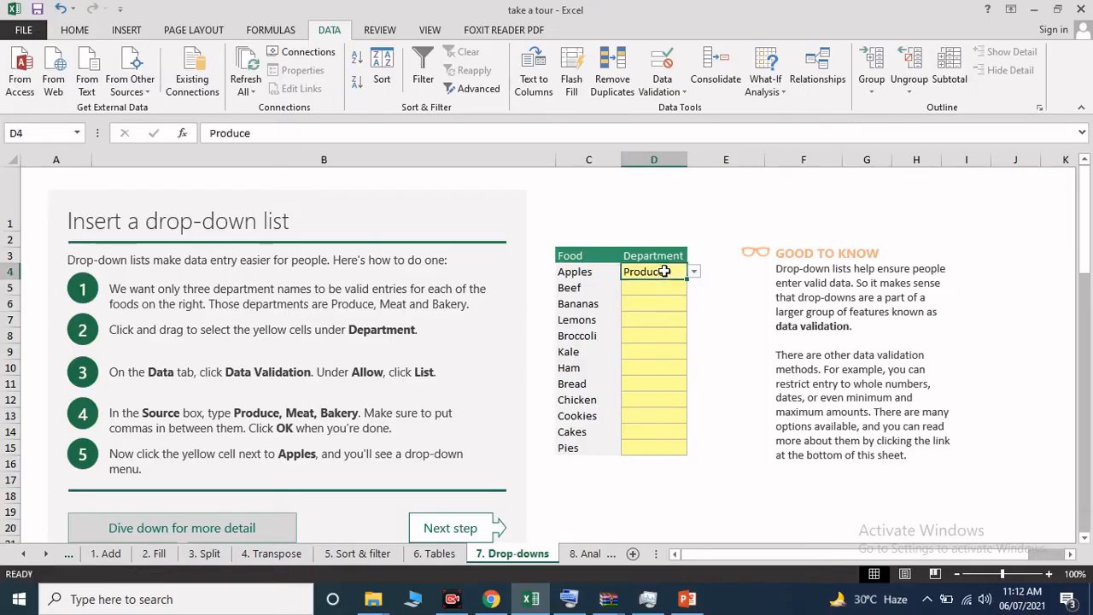
left_click(693, 273)
left_click(675, 295)
left_click(676, 288)
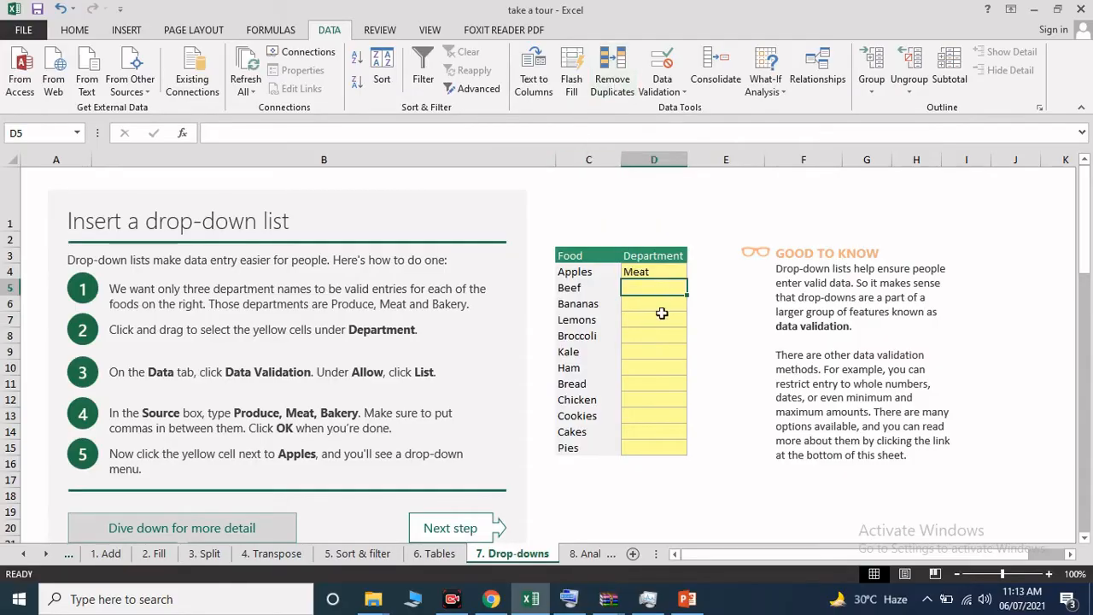
- Start data validation for the blank Department cells from Beef to Pies (D5:D15), allowing only a List
left_click(674, 363)
left_click(658, 285)
left_click(659, 316)
left_click_drag(660, 286, 652, 446)
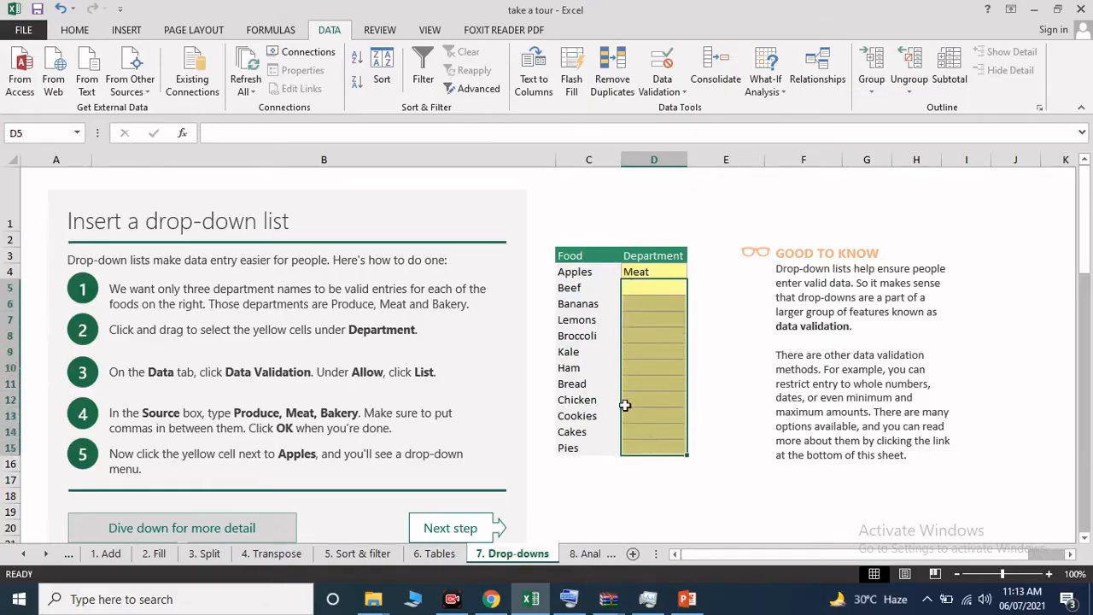
left_click(651, 93)
left_click(670, 108)
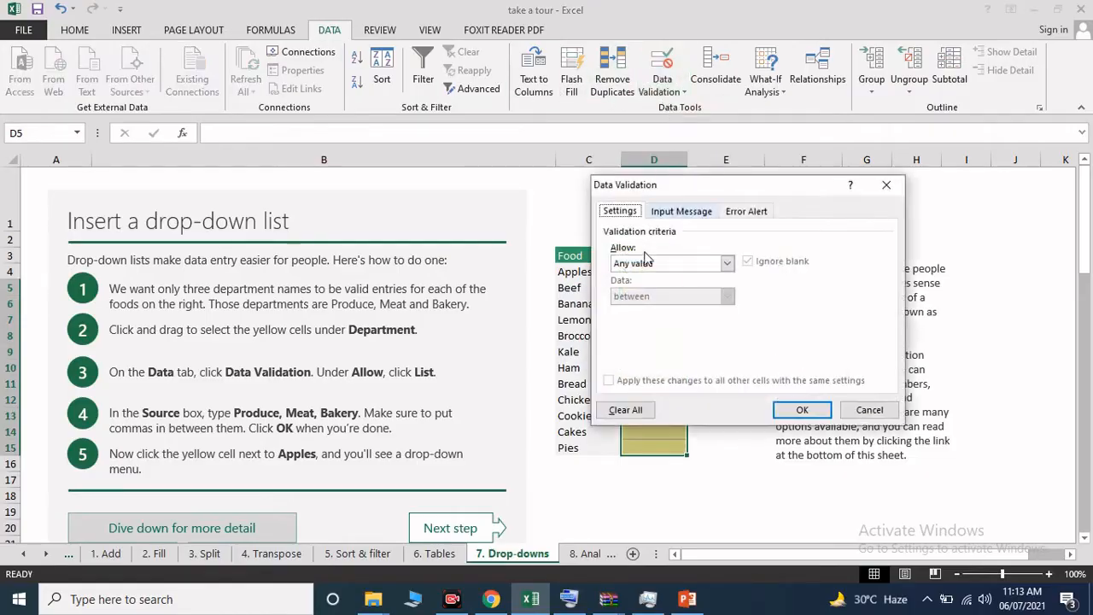
left_click(726, 263)
left_click(655, 309)
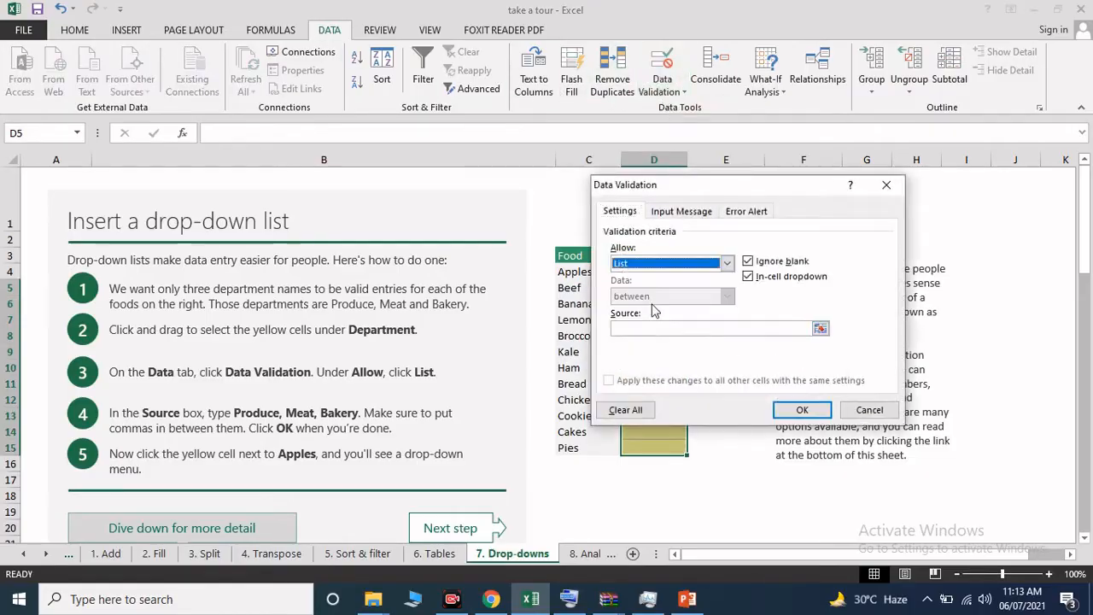
- Set the list source to Prodcue,Meat,Bakery and apply the validation
left_click(767, 329)
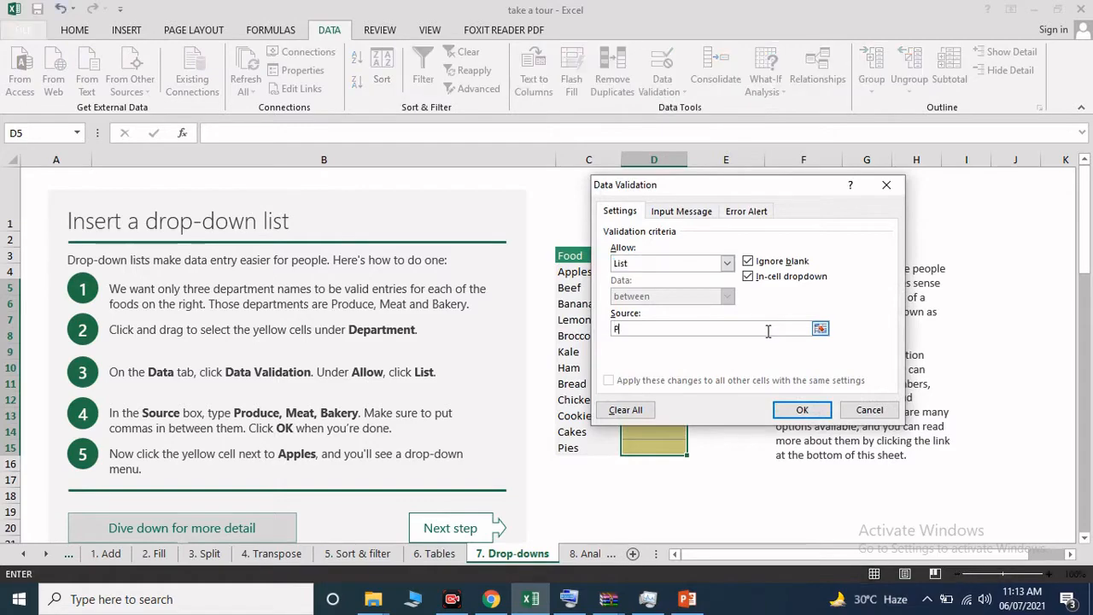
type("Prodcue")
key("BackSpace")
key("BackSpace")
key("BackSpace")
type("uce,")
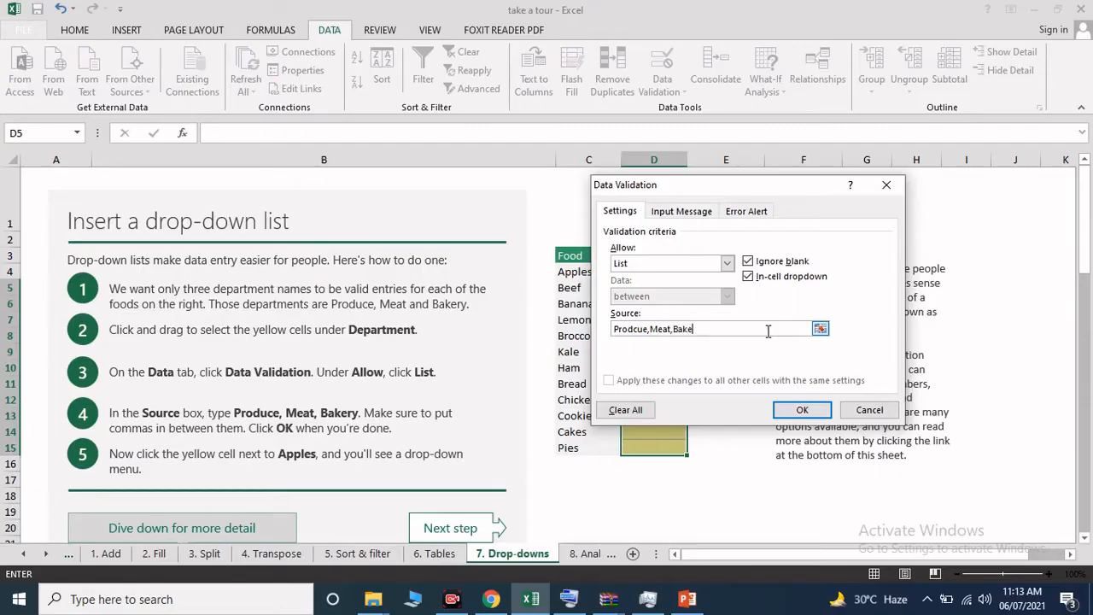
left_click(802, 410)
- Choose departments from the drop-down lists: Prodcue for Beef, and Meat for Bananas and Lemons
left_click(649, 287)
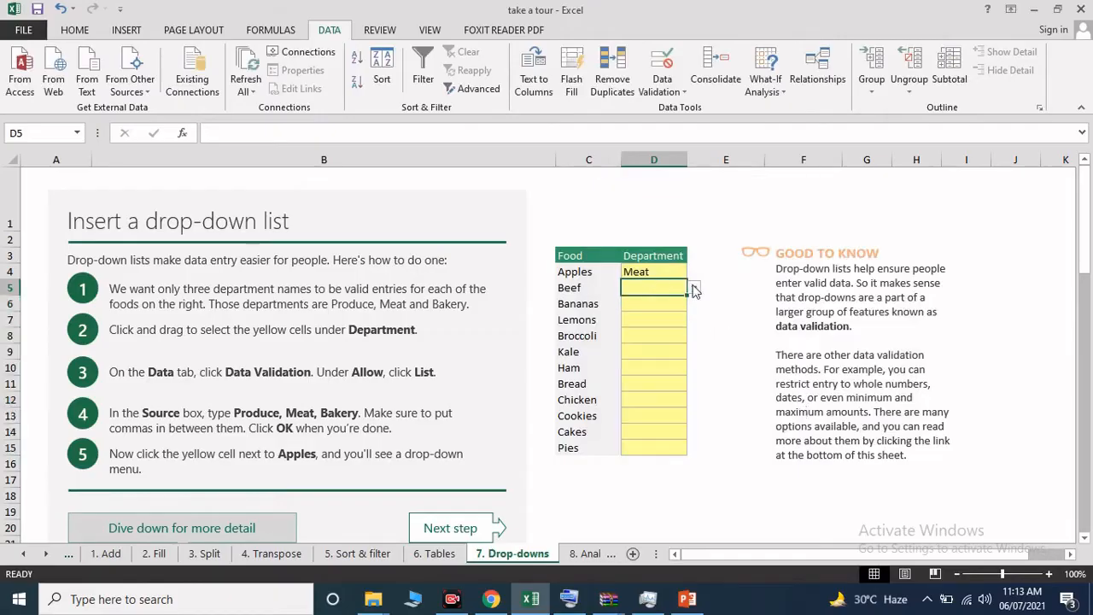
left_click(694, 288)
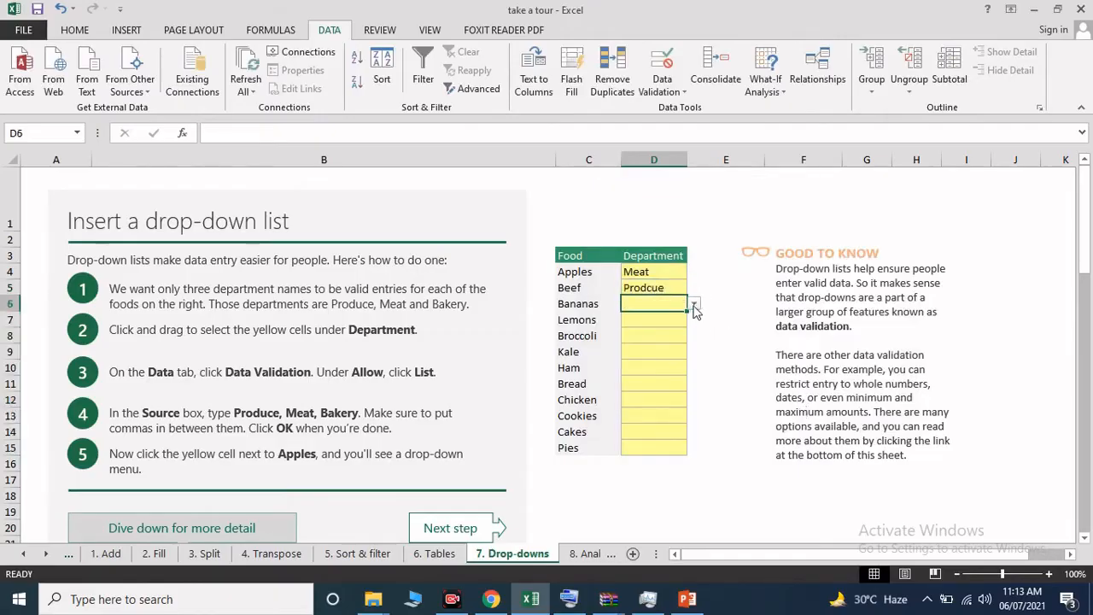
left_click(695, 304)
left_click(659, 331)
left_click(664, 321)
left_click(694, 319)
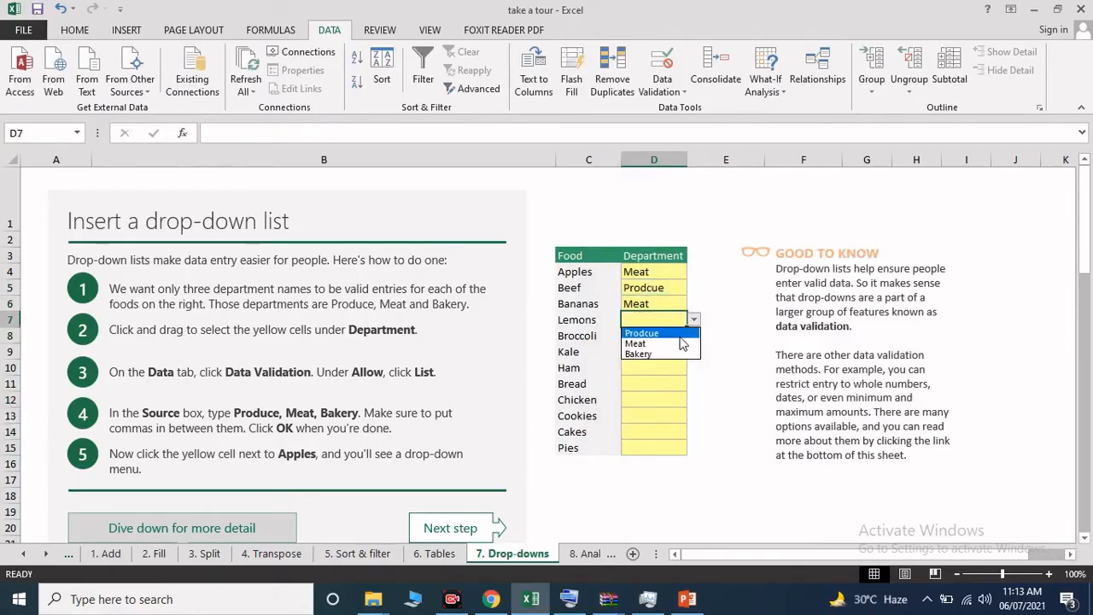
left_click(674, 344)
- Choose Meat from the drop-down lists as the department for Ham, Broccoli and Kale
left_click(681, 371)
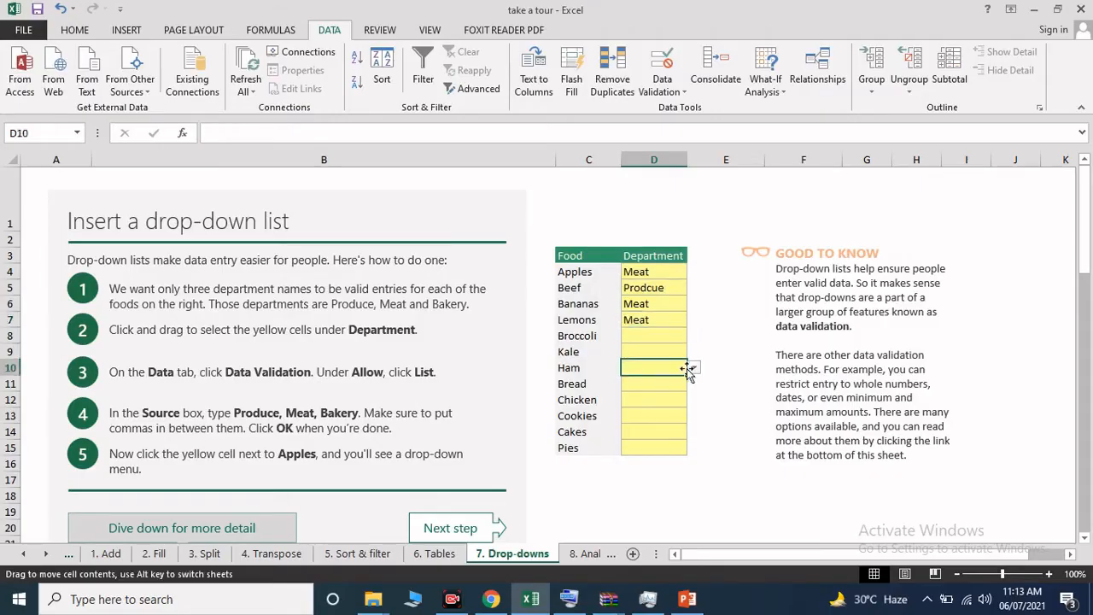
left_click(693, 367)
left_click(680, 393)
left_click(670, 336)
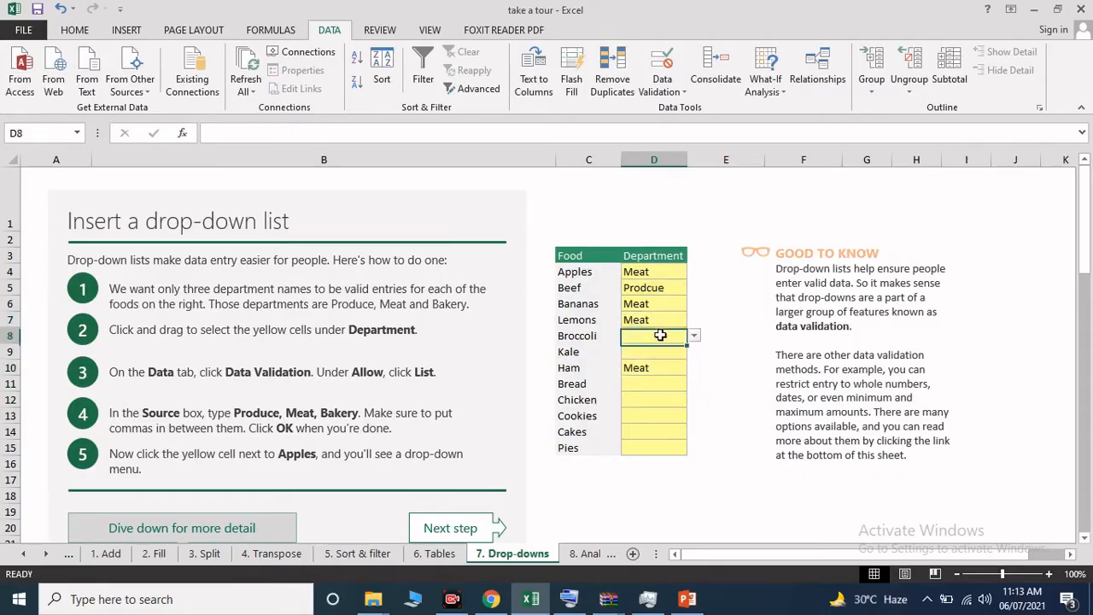
left_click(694, 335)
left_click(674, 359)
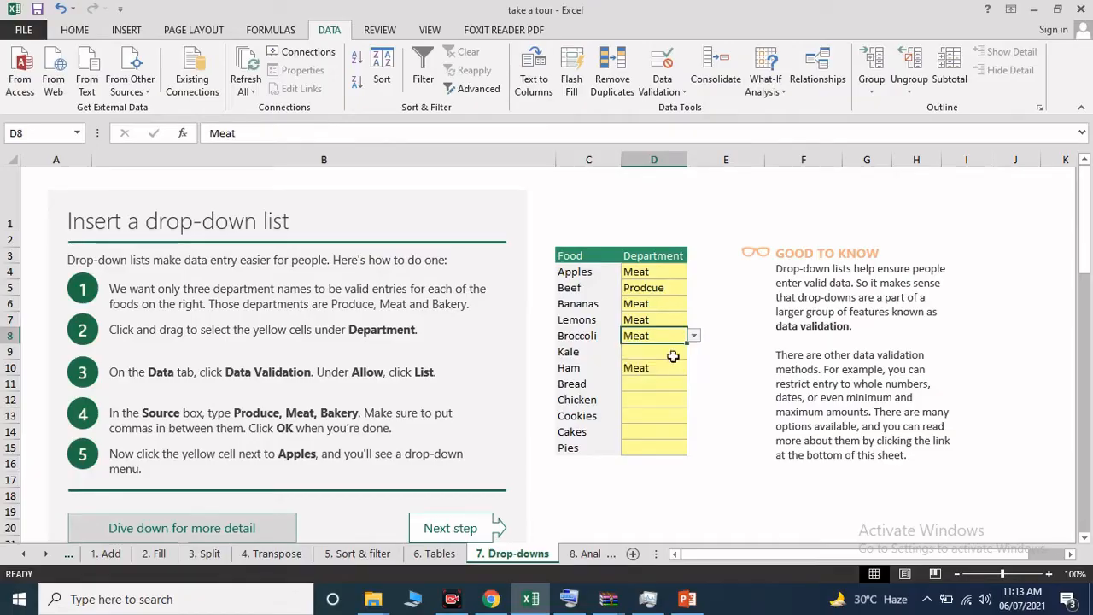
left_click(683, 352)
left_click(694, 352)
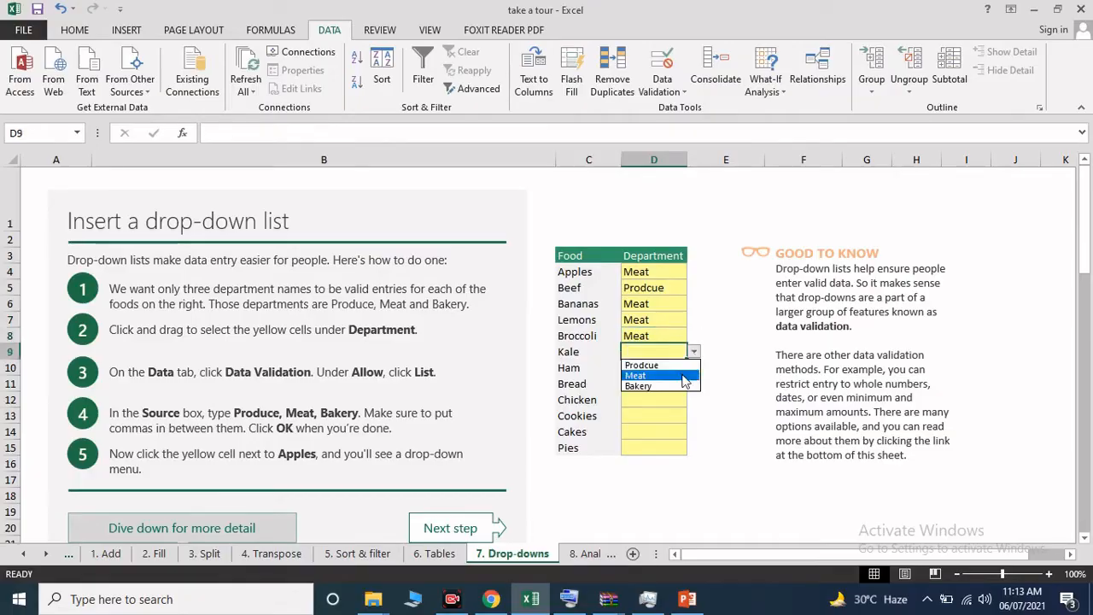
left_click(681, 376)
- Choose Meat for Bread, Prodcue for Chicken and Meat for Cookies from their Department drop-down lists
left_click(675, 384)
left_click(694, 384)
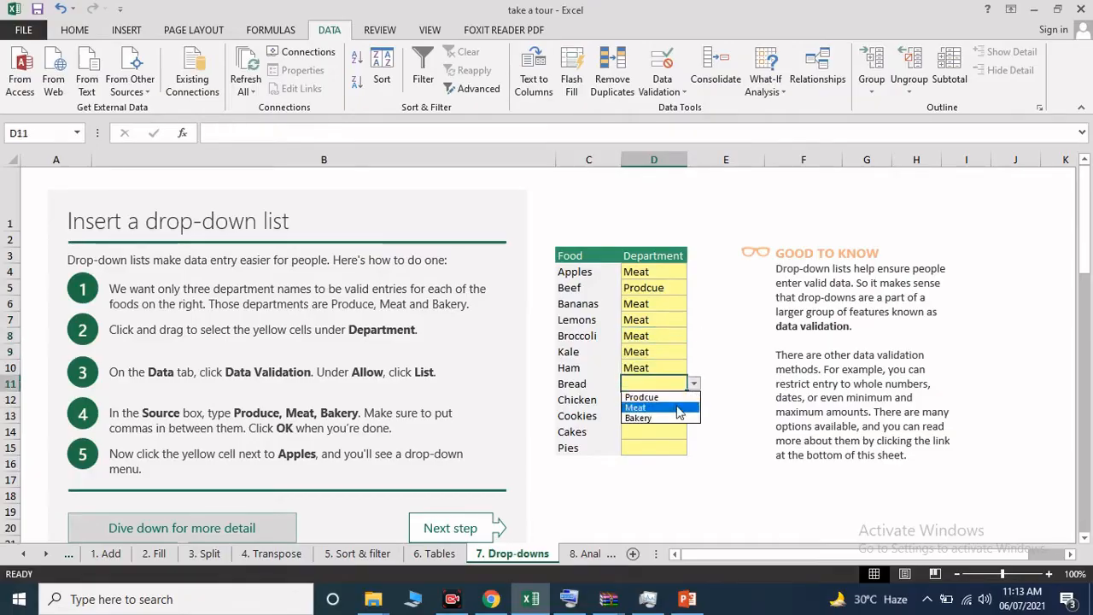
left_click(683, 407)
left_click(676, 399)
left_click(694, 400)
left_click(680, 418)
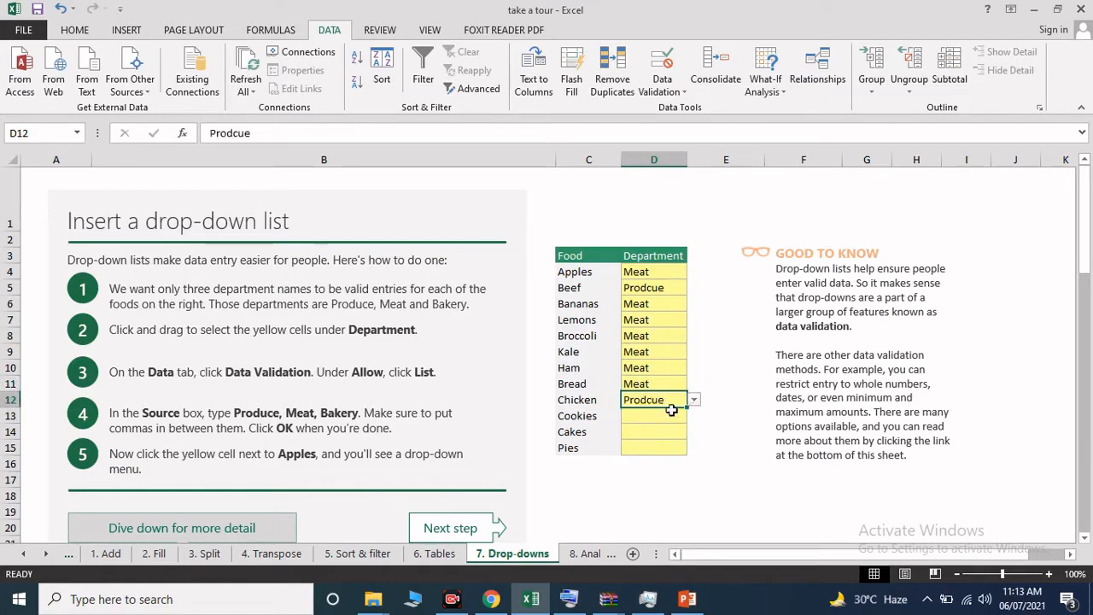
left_click(675, 416)
left_click(695, 415)
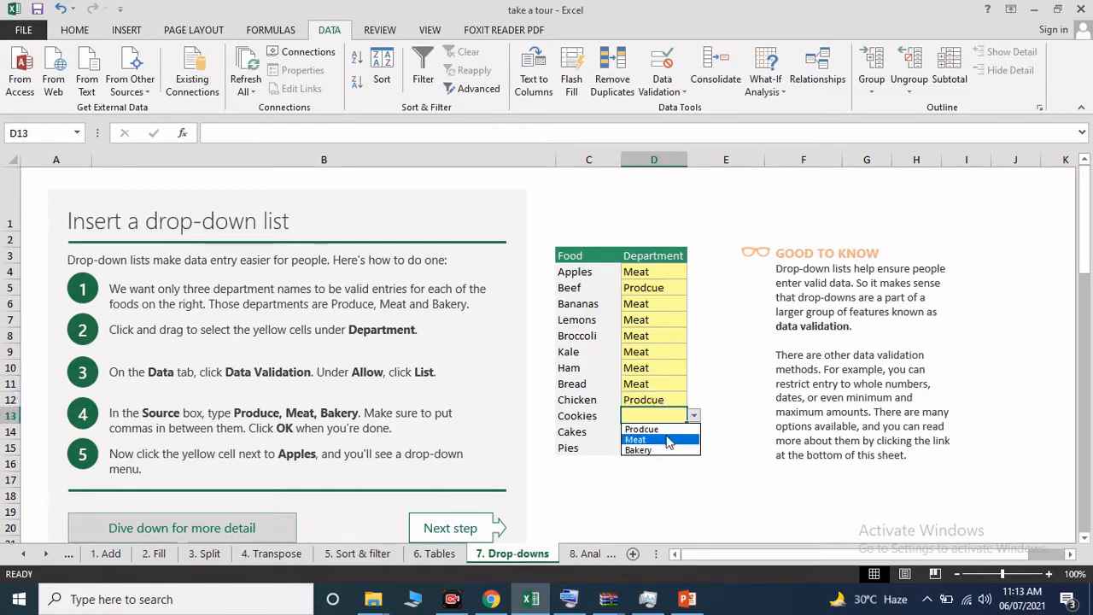
left_click(669, 439)
left_click(678, 432)
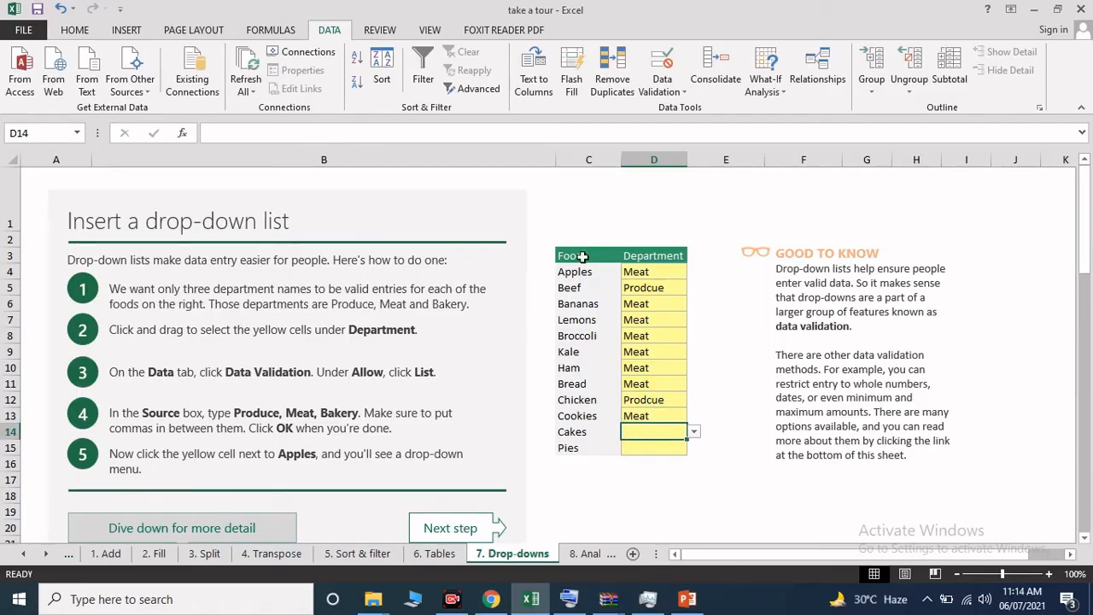
- Go to the "Best practice for drop-downs: Use a table" section and review the Department list in F31:F34
left_click(230, 528)
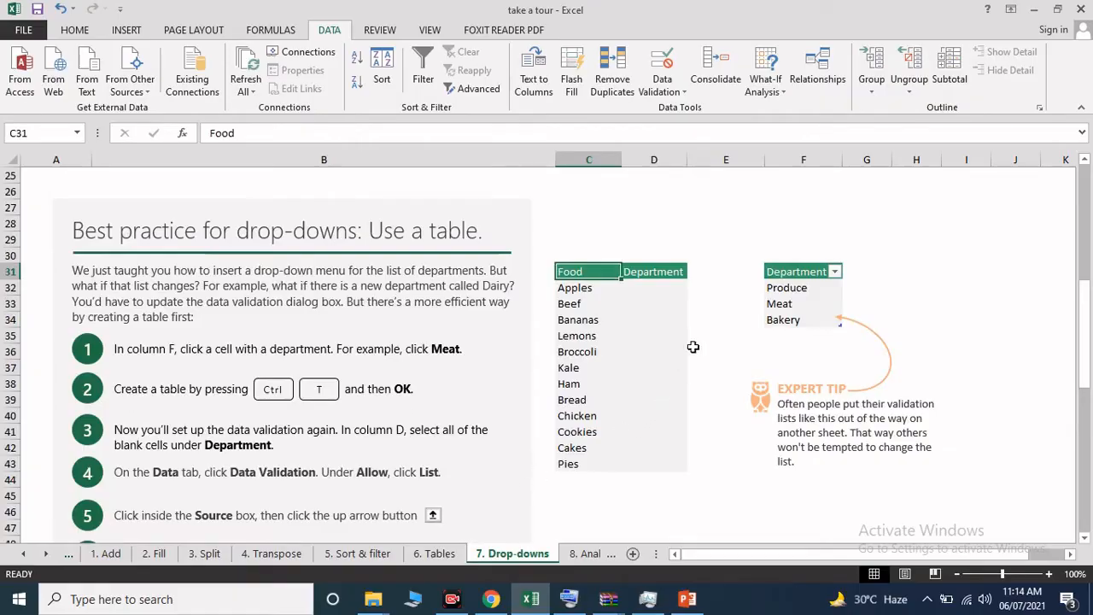
left_click(734, 318)
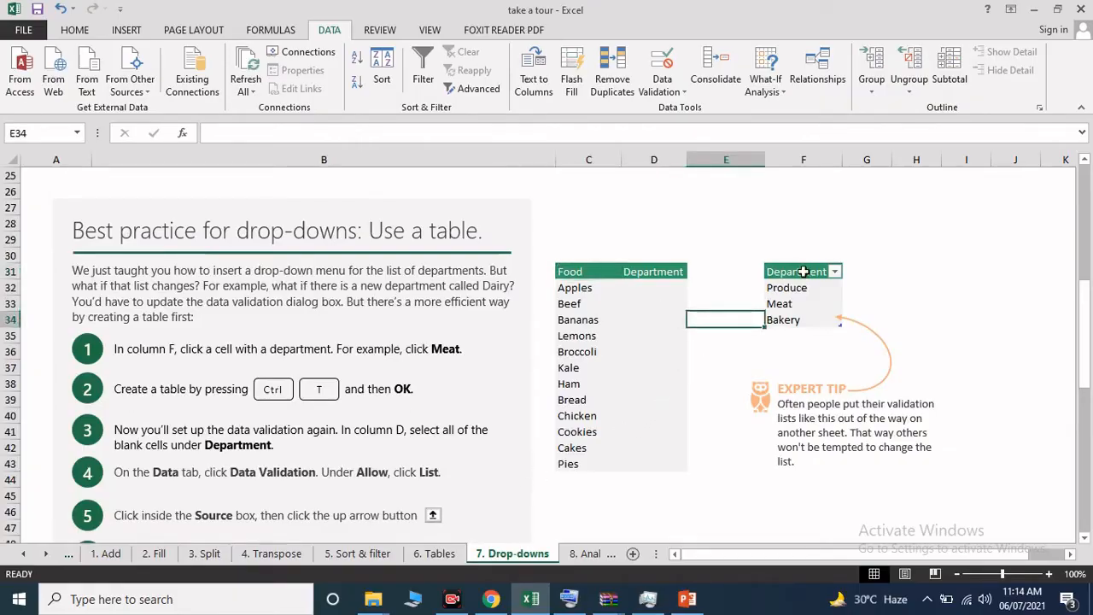
left_click_drag(802, 273, 798, 317)
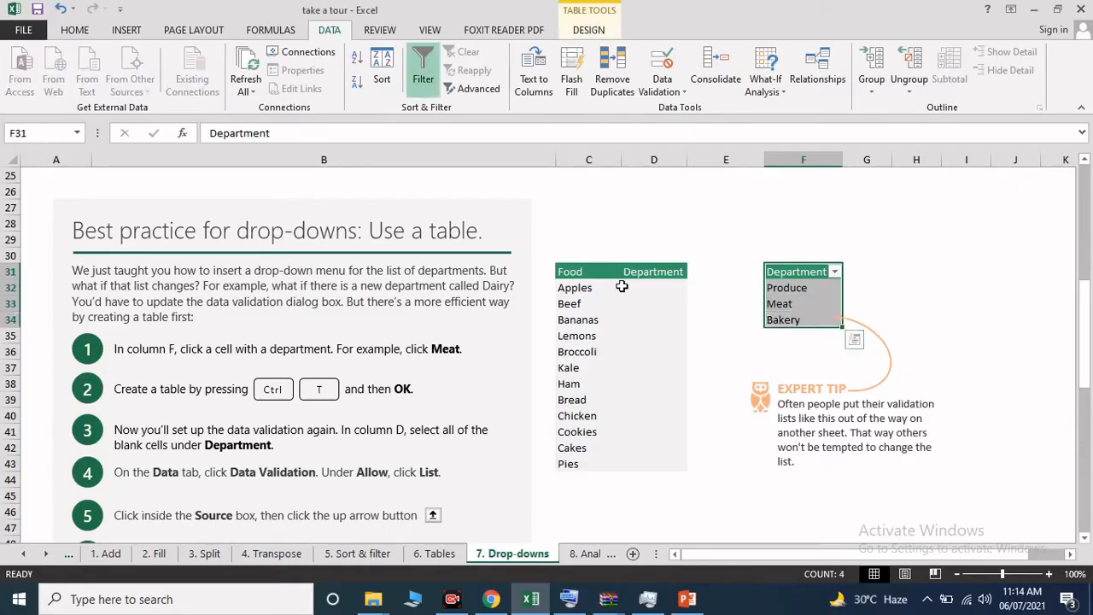
- Convert the Food and Department range C31:D43 into a table with headers
left_click(576, 274)
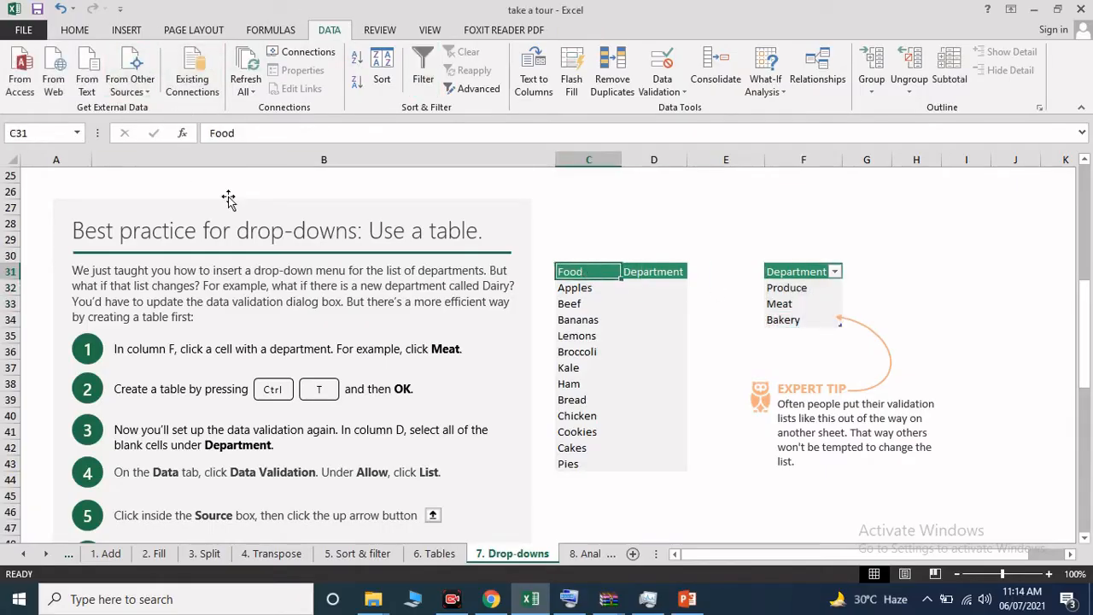
key("ctrl+t")
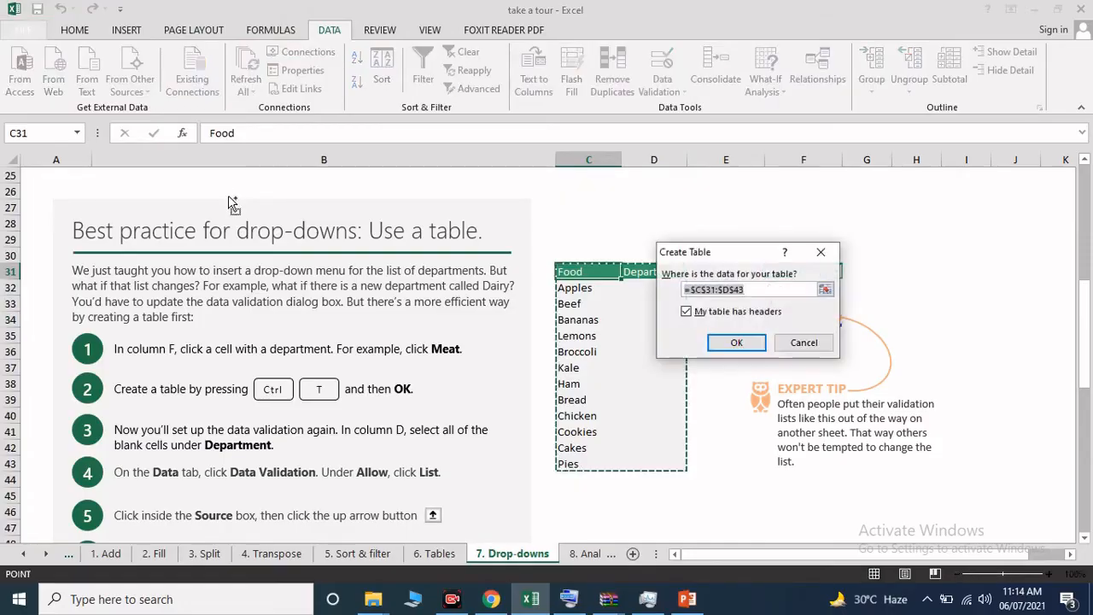
left_click(737, 349)
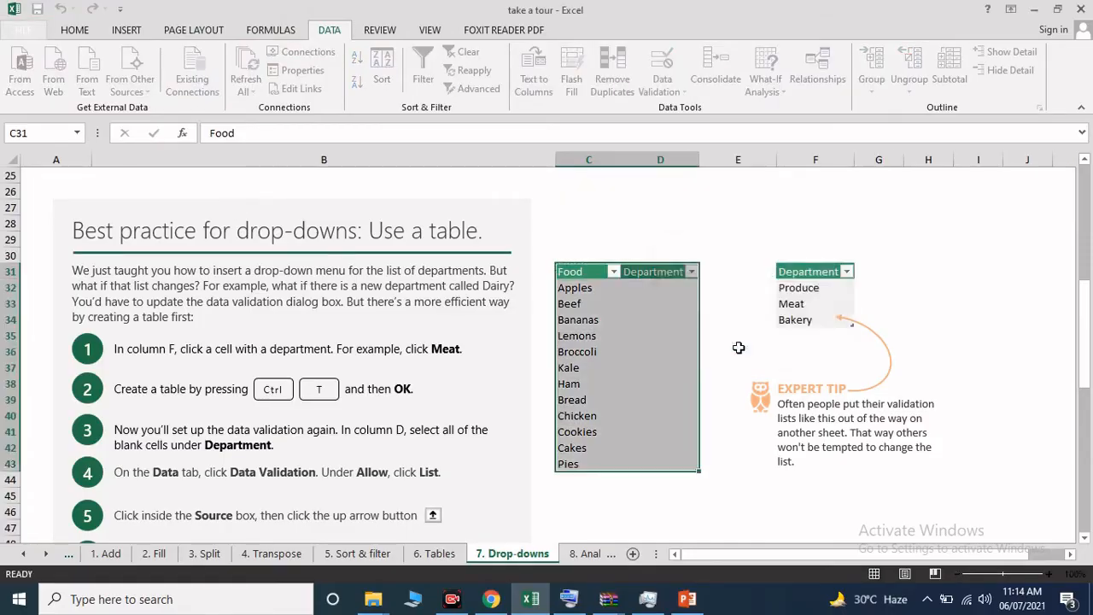
- View the filter options for the Department column of the food table, then close them
left_click(602, 305)
left_click(672, 266)
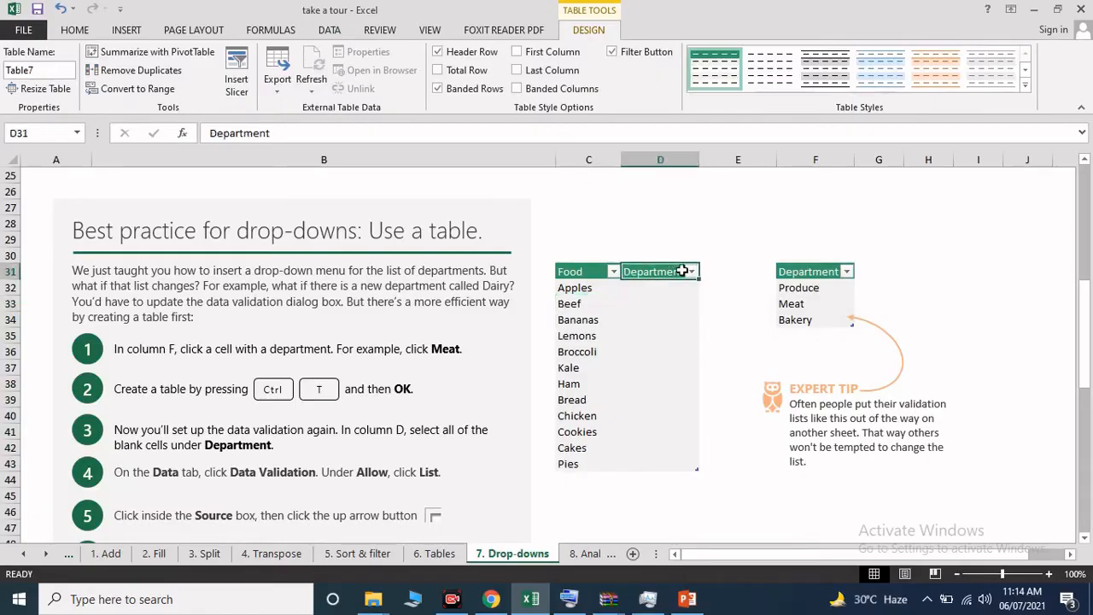
left_click(691, 272)
key("Escape")
- Select the blank Department cells D32:D43 and read the instructions for basing a drop-down list on a table
scroll(635, 330, "down", 1)
scroll(646, 289, "up", 1)
left_click_drag(646, 289, 666, 459)
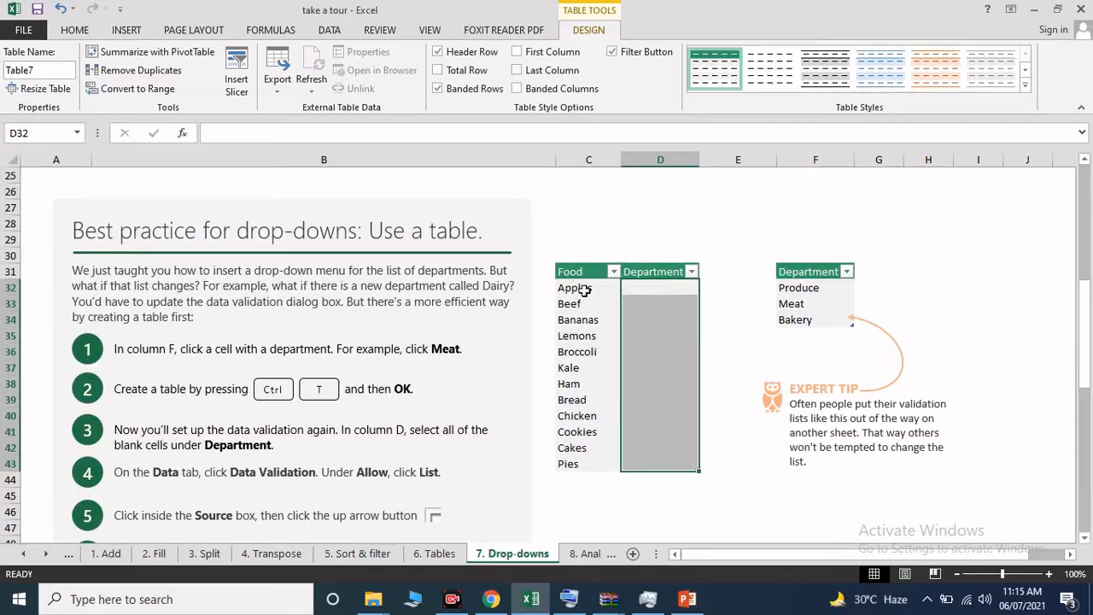
scroll(657, 340, "down", 4)
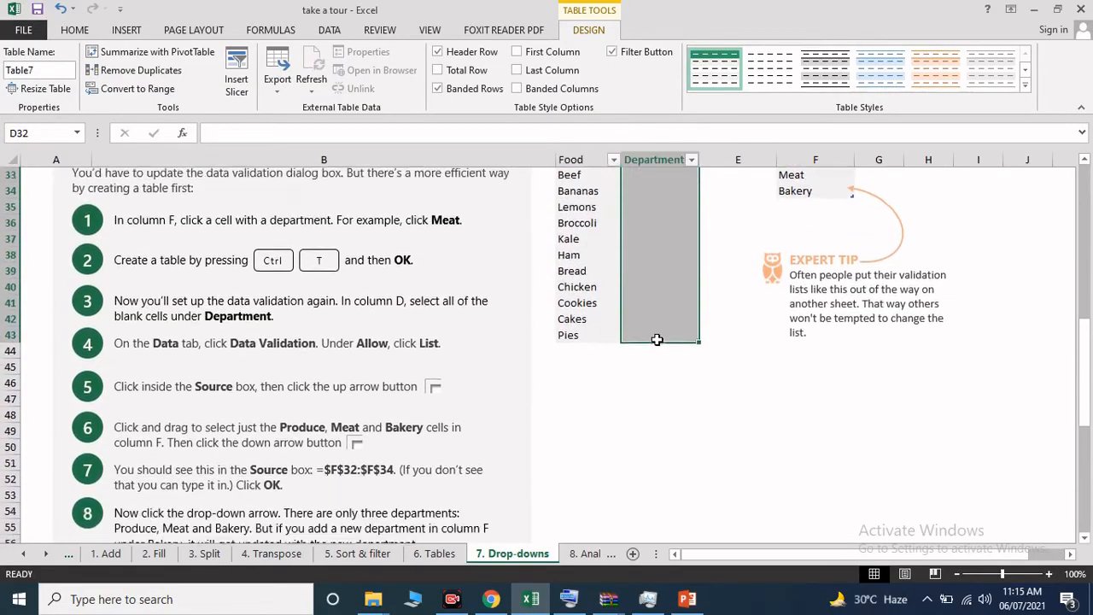
scroll(657, 340, "up", 3)
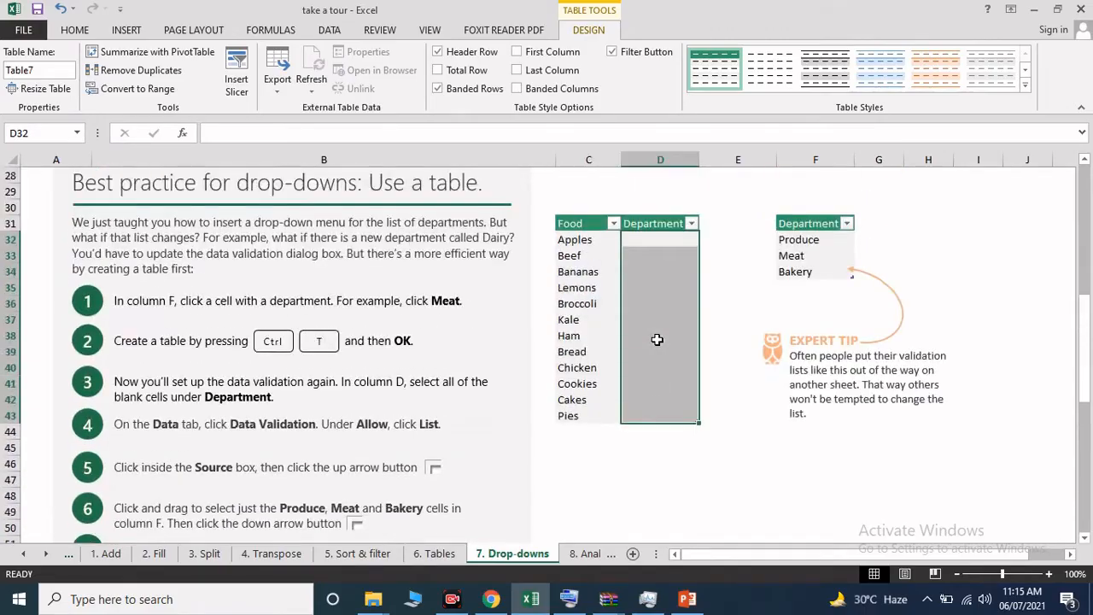
scroll(657, 340, "down", 2)
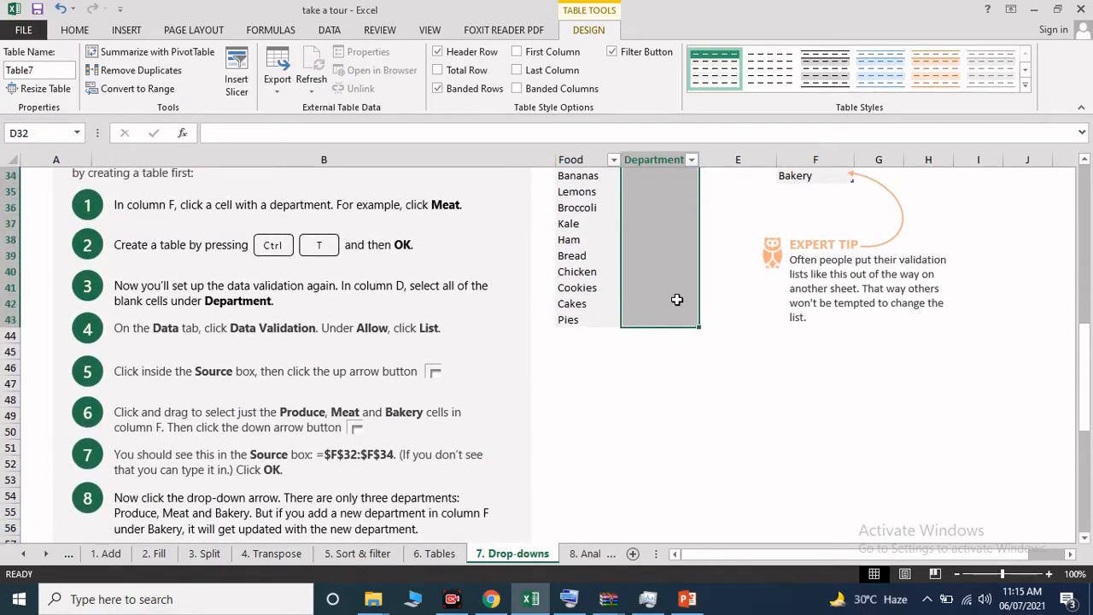
scroll(676, 299, "up", 3)
left_click(675, 350)
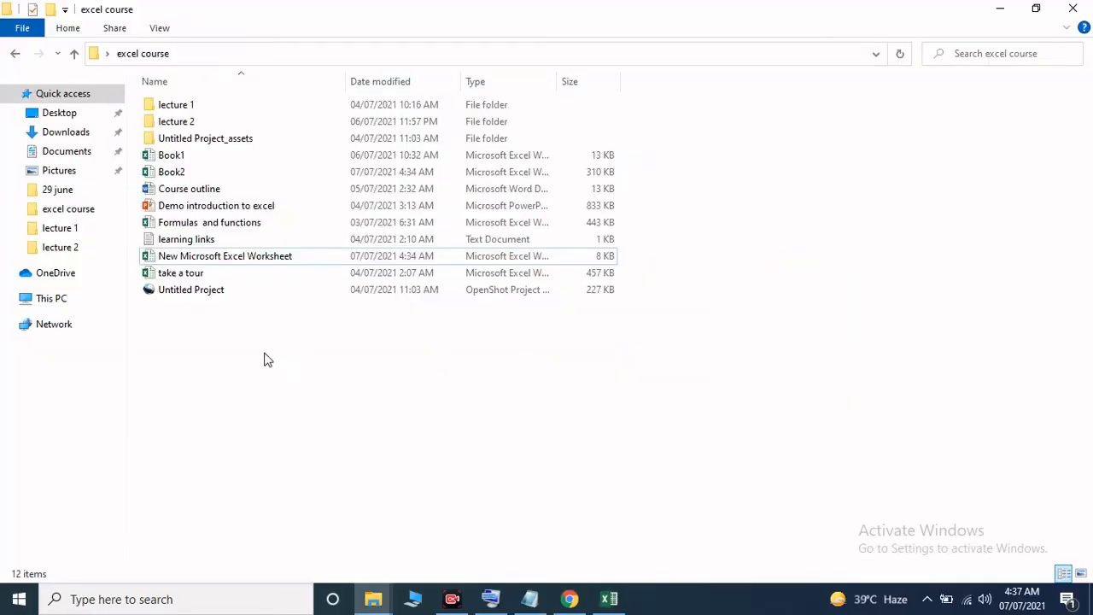
- Open the New Microsoft Excel Worksheet file from the excel course folder and display the data commands
double_click(299, 258)
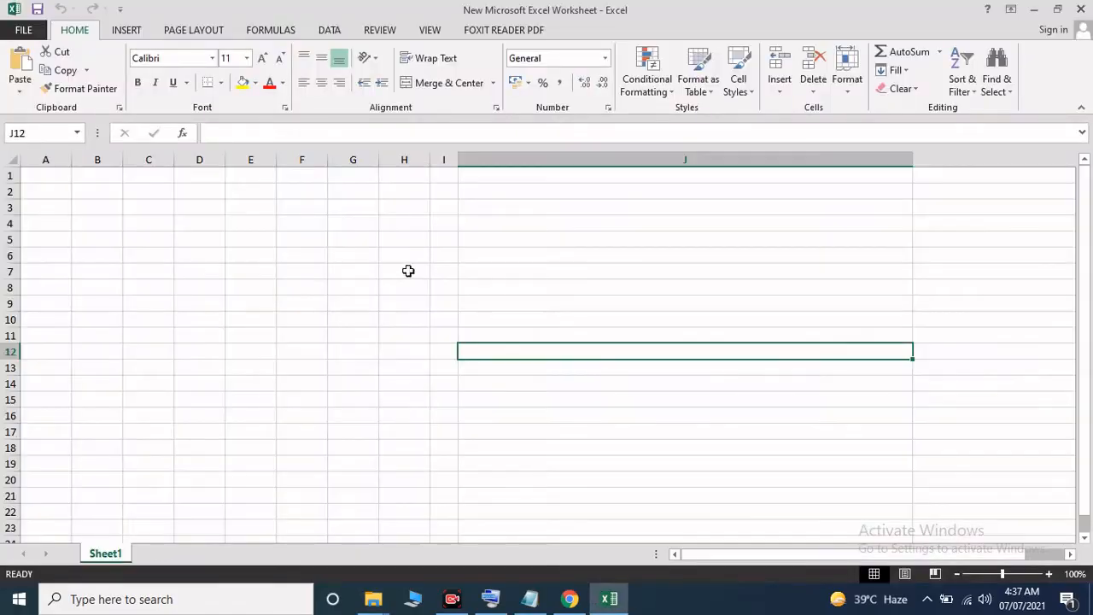
left_click(409, 271)
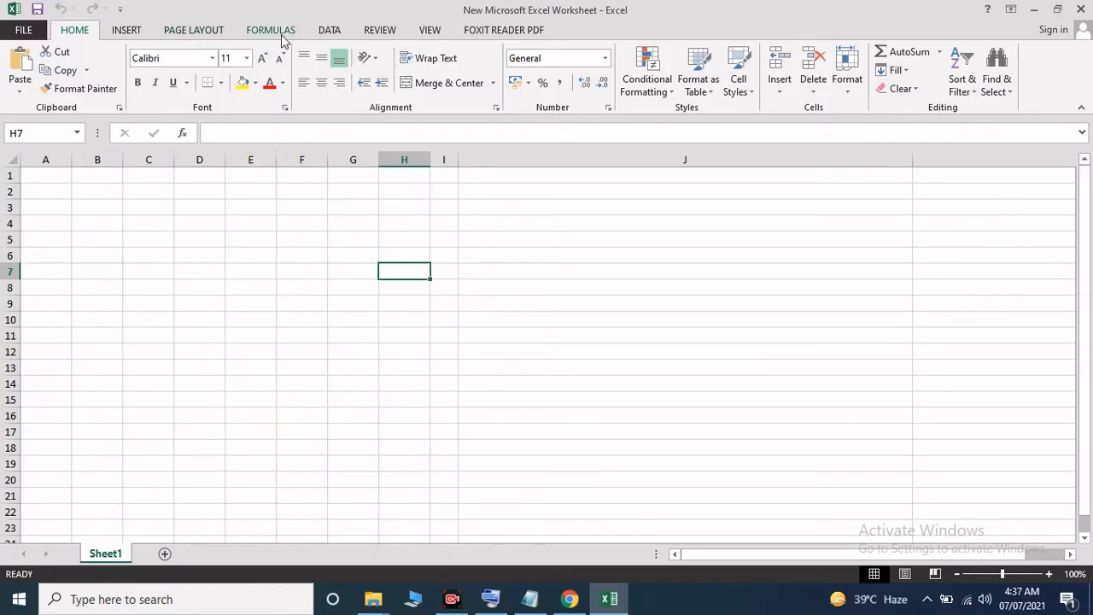
left_click(328, 31)
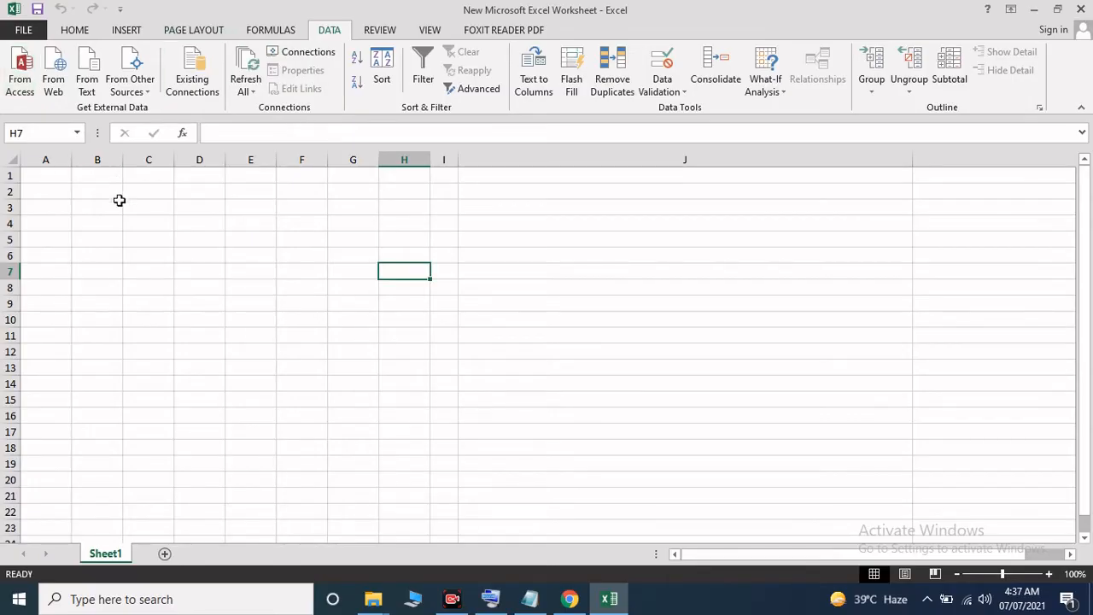
left_click(53, 78)
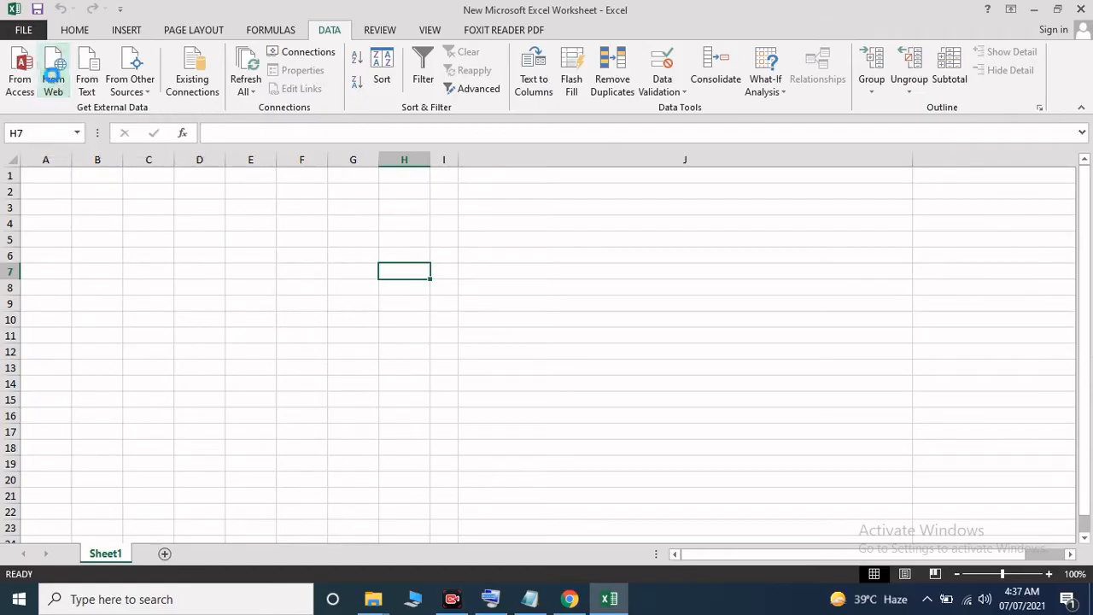
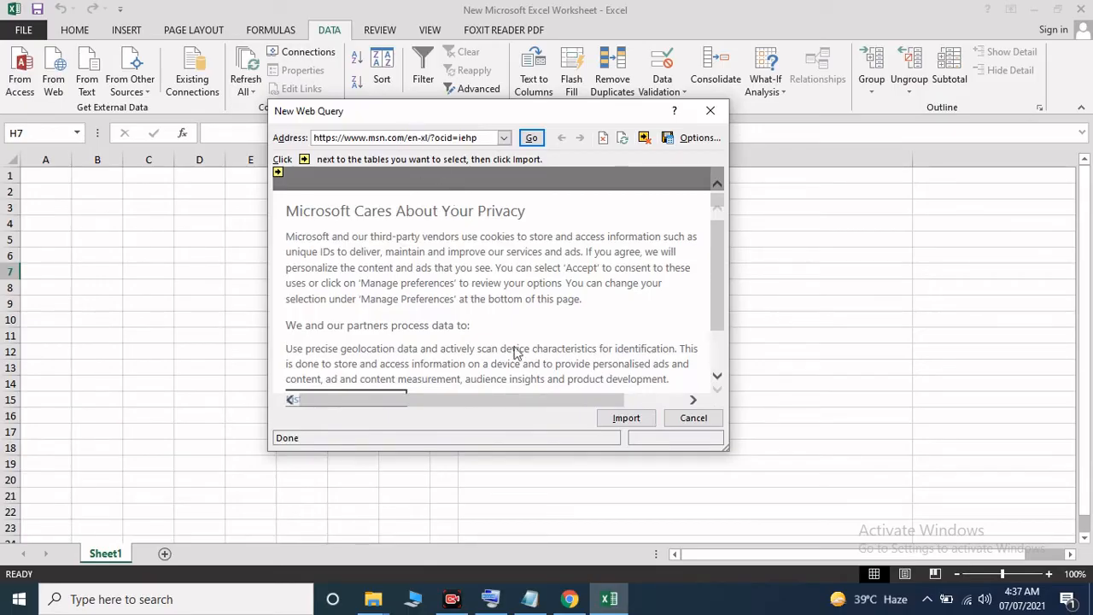
left_click(625, 417)
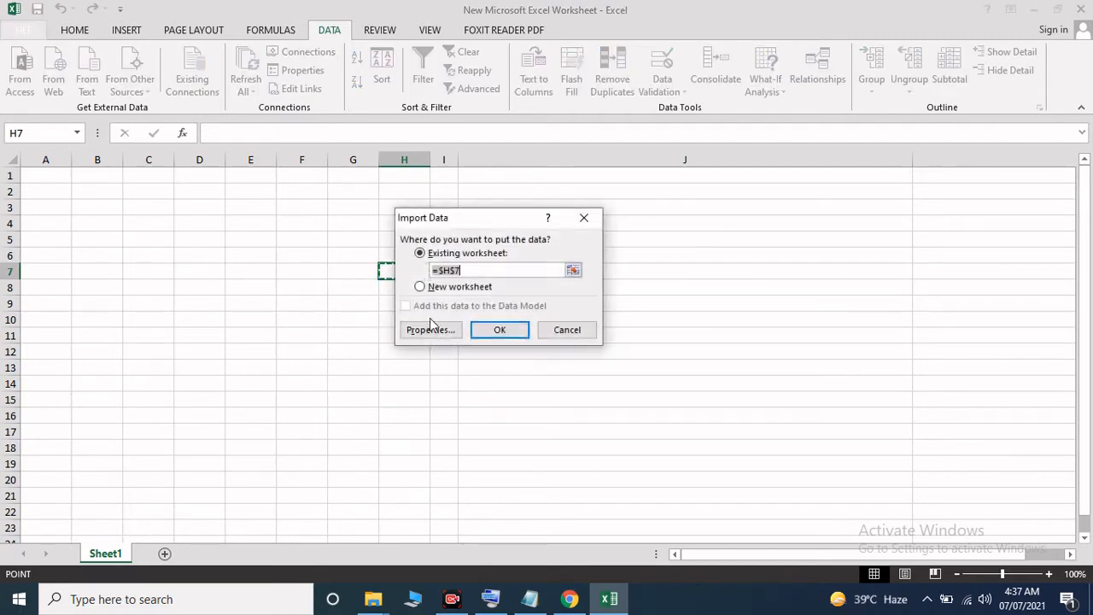
left_click(504, 336)
left_click(404, 302)
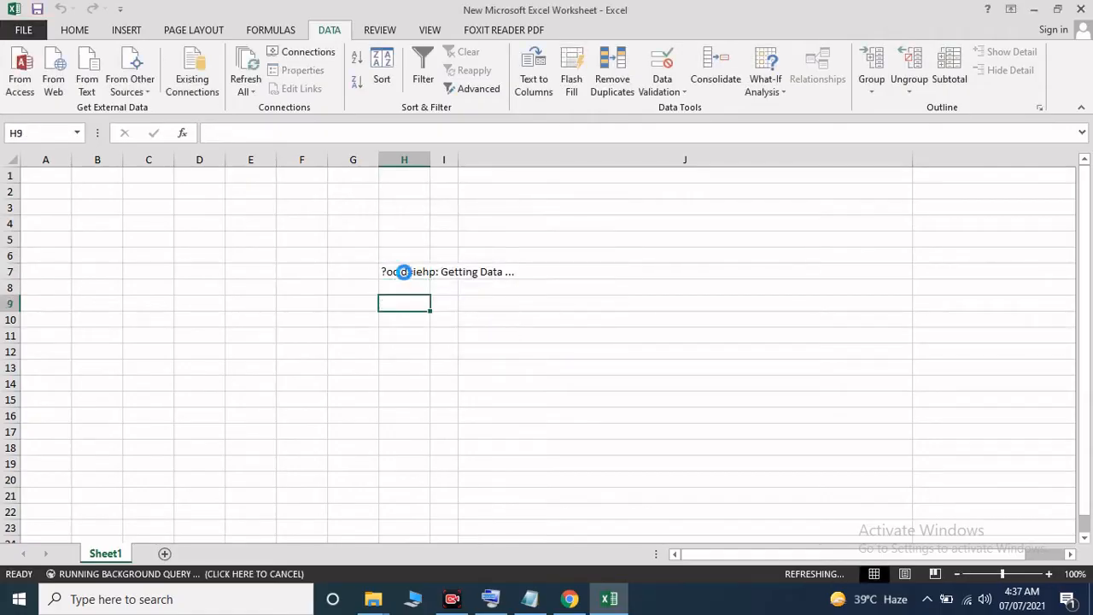
- Look through the imported web page text and widen column H to fit more of it
scroll(427, 432, "down", 6)
scroll(427, 433, "up", 6)
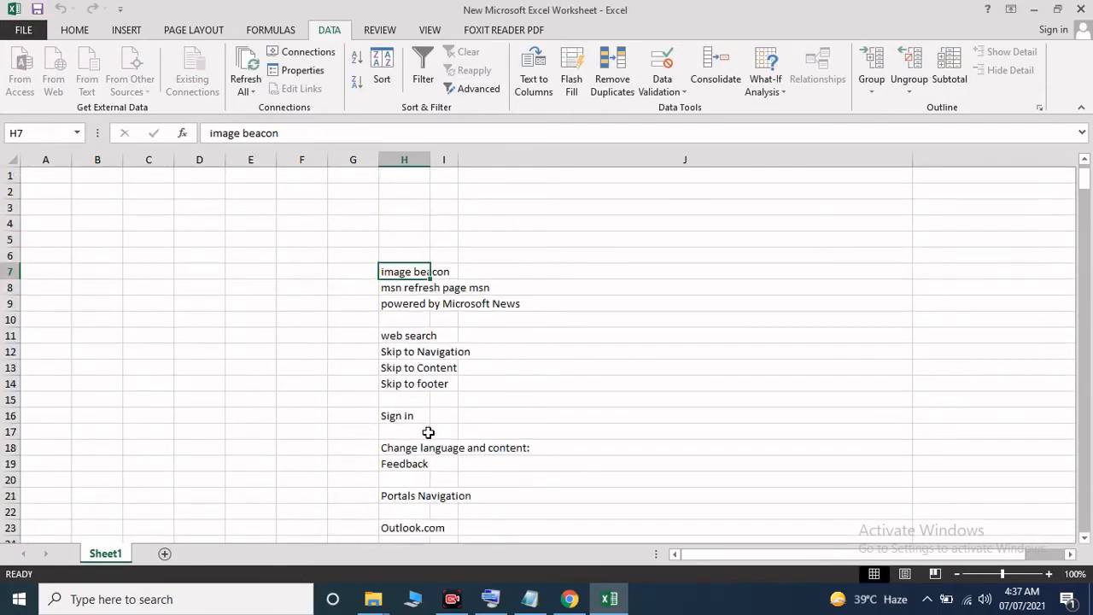
scroll(427, 432, "down", 17)
scroll(425, 432, "up", 9)
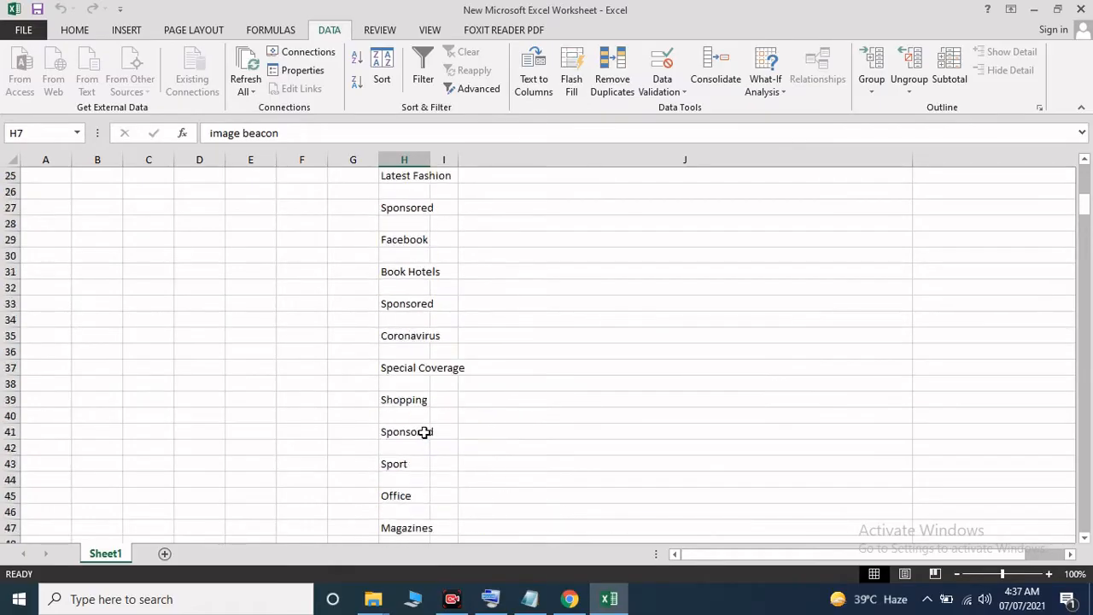
scroll(425, 427, "up", 8)
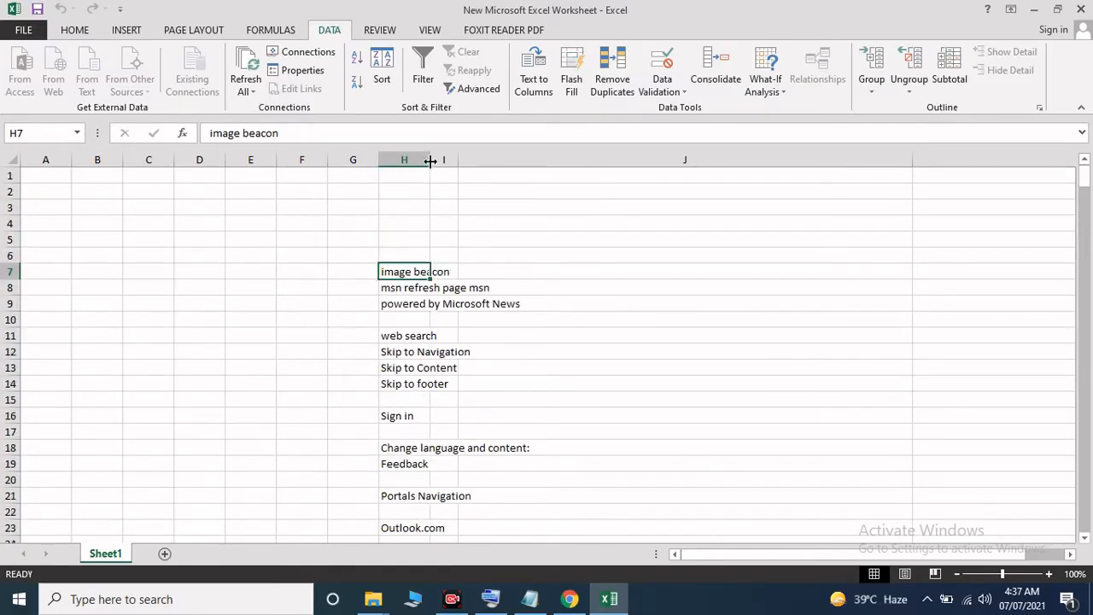
left_click_drag(430, 161, 502, 160)
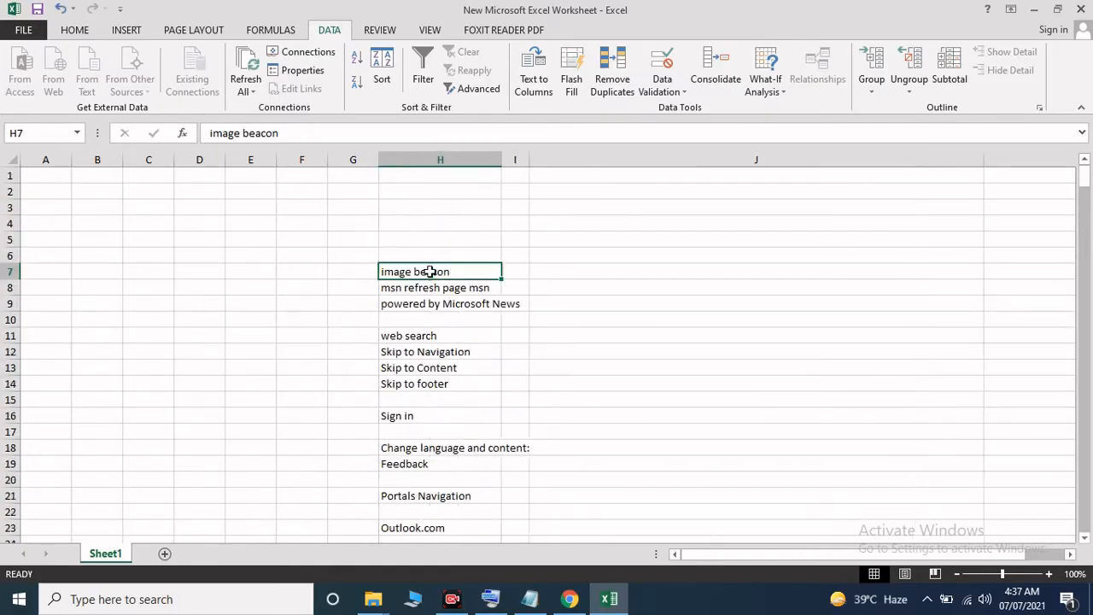
- Clear the contents of column H and delete the associated web query too
left_click(454, 159)
right_click(448, 270)
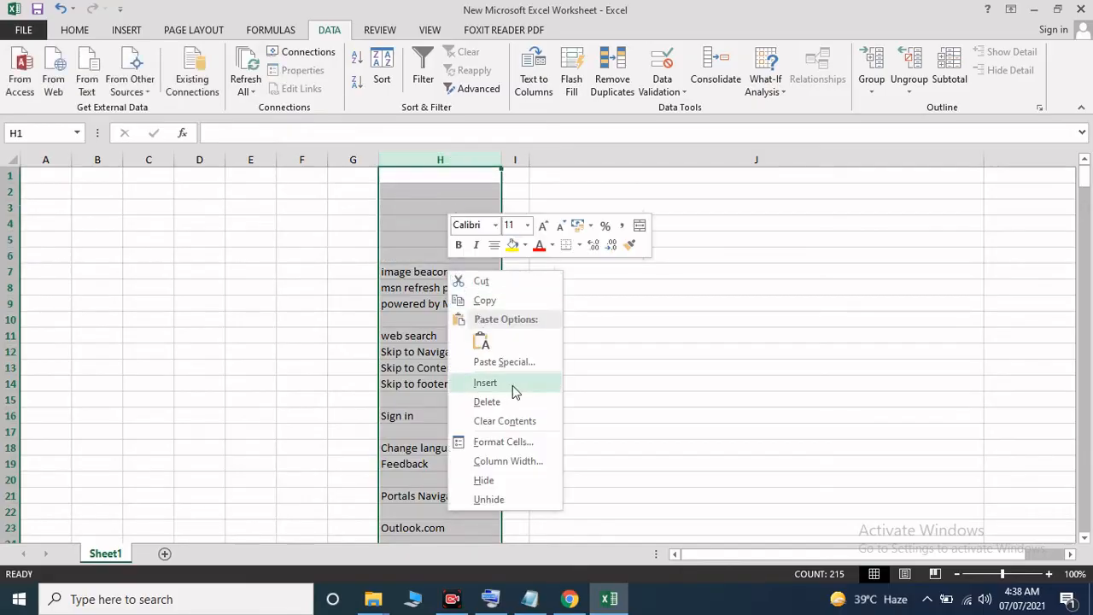
left_click(517, 420)
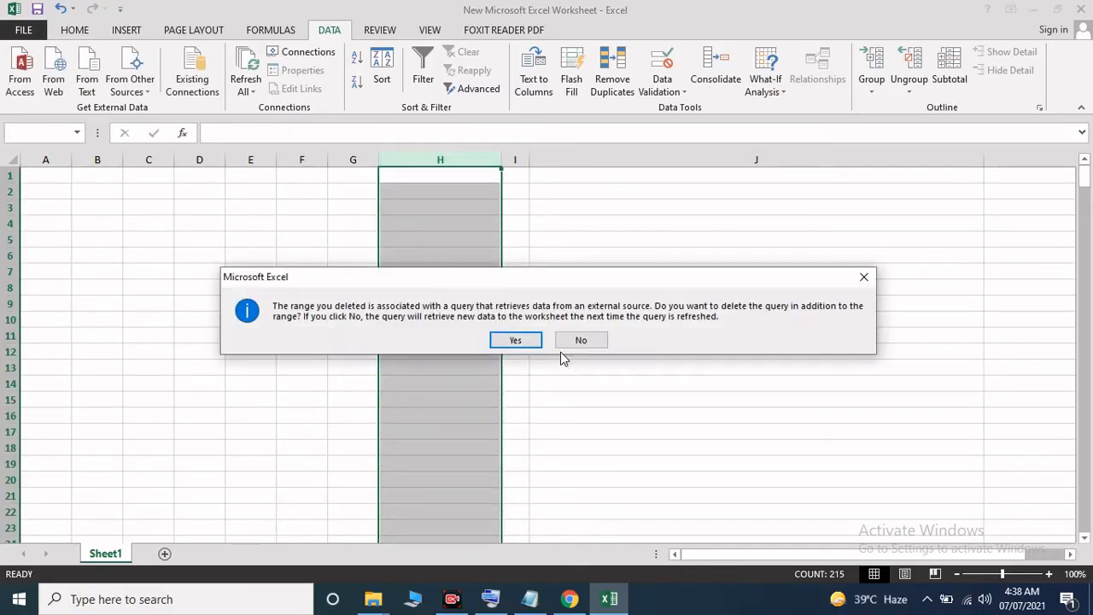
left_click(514, 341)
left_click(439, 285)
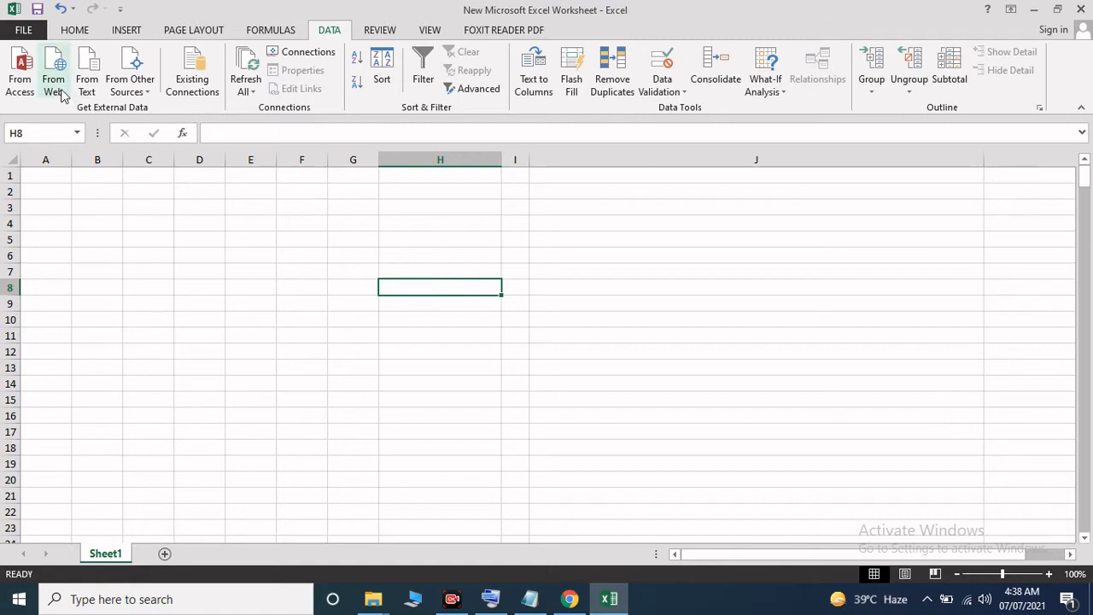
- Start a text file import using New Text Document from the lecture 2 folder inside the Desktop's excel course folder
left_click(89, 92)
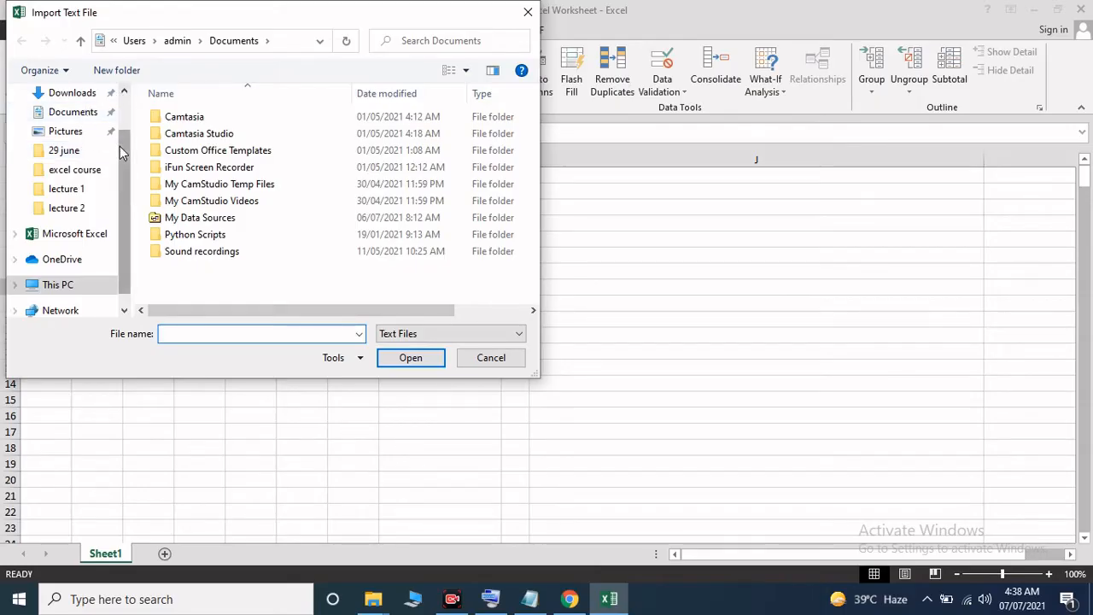
scroll(92, 126, "up", 1)
left_click(66, 92)
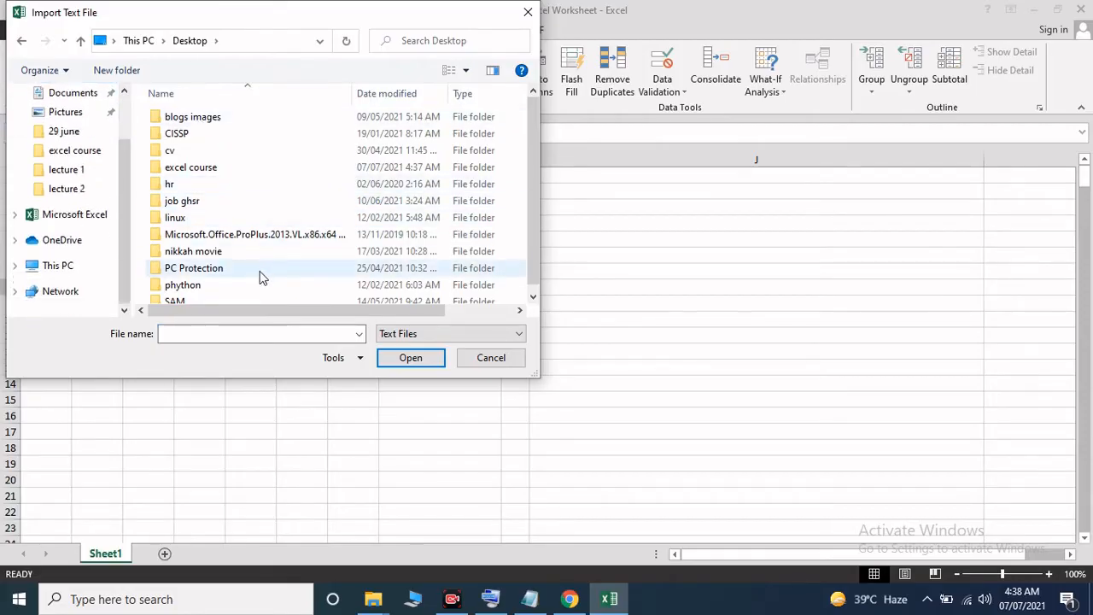
left_click_drag(530, 117, 543, 208)
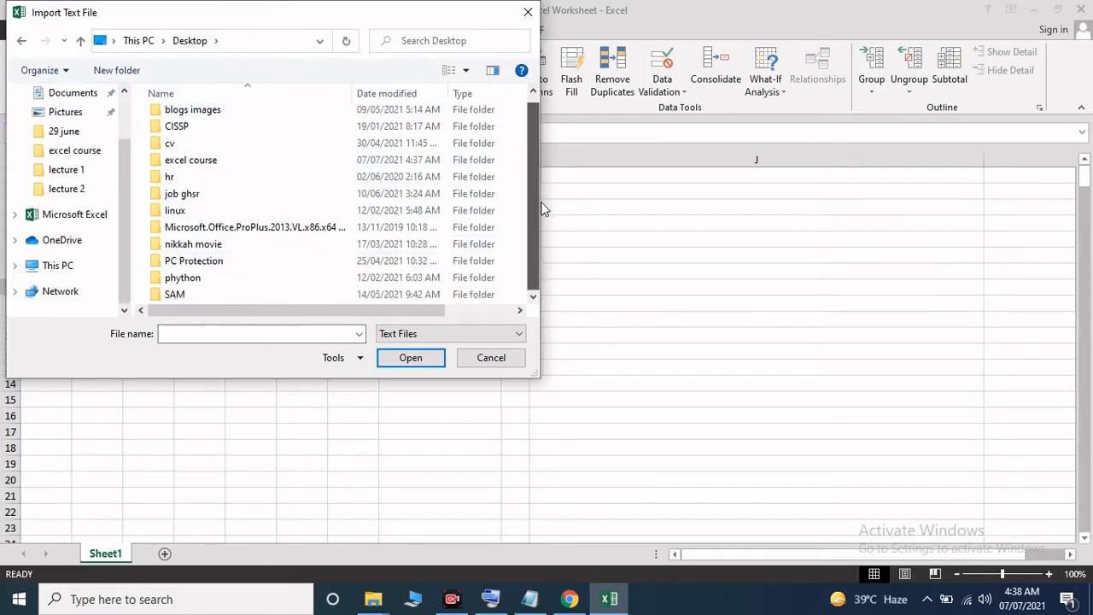
double_click(200, 162)
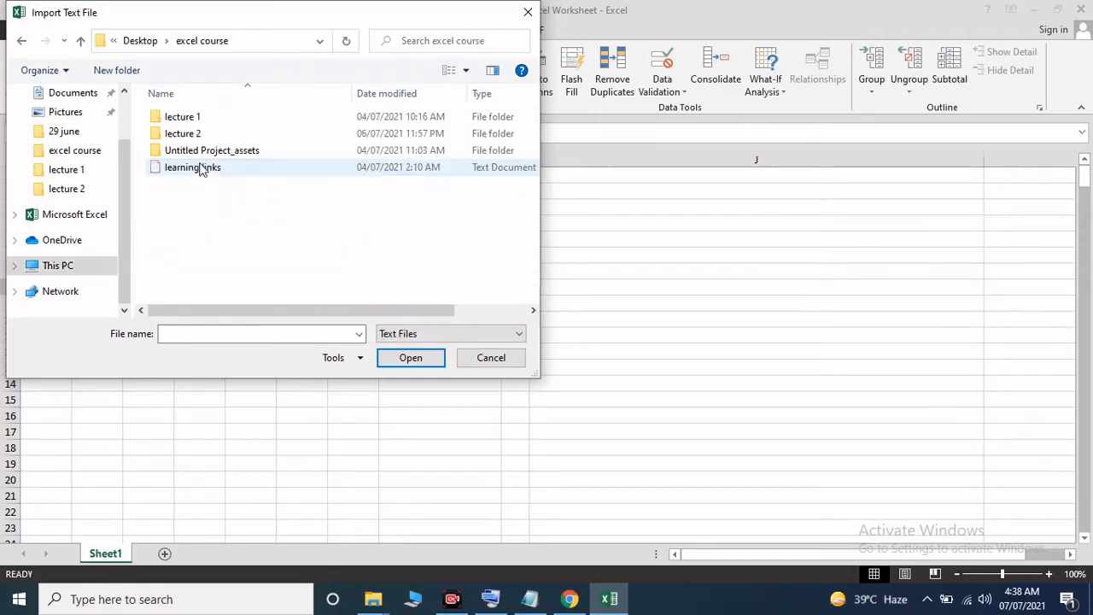
double_click(203, 137)
left_click(204, 127)
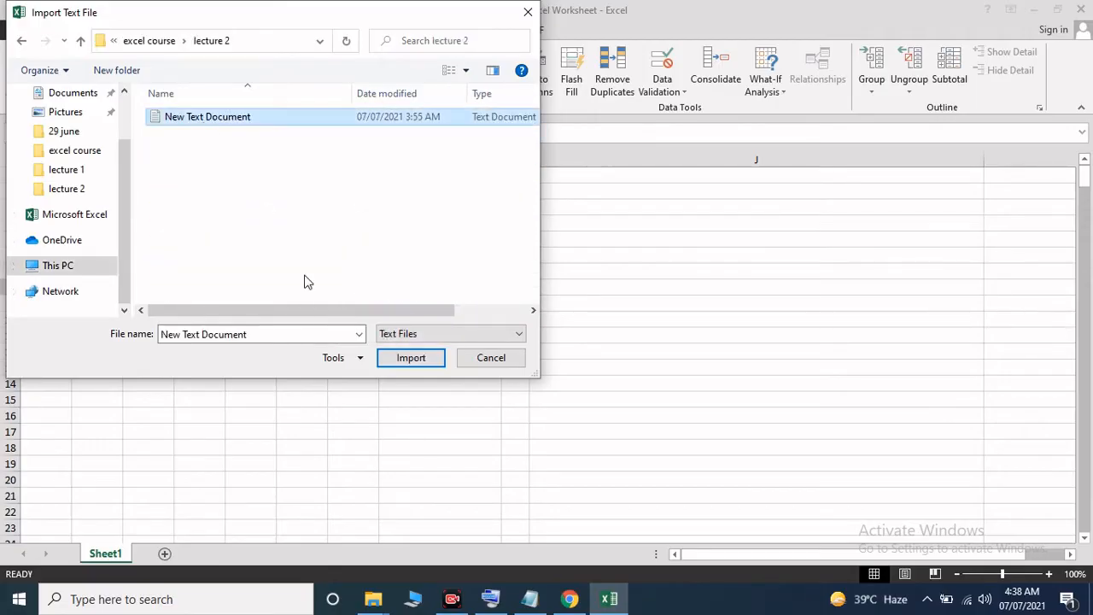
left_click(401, 357)
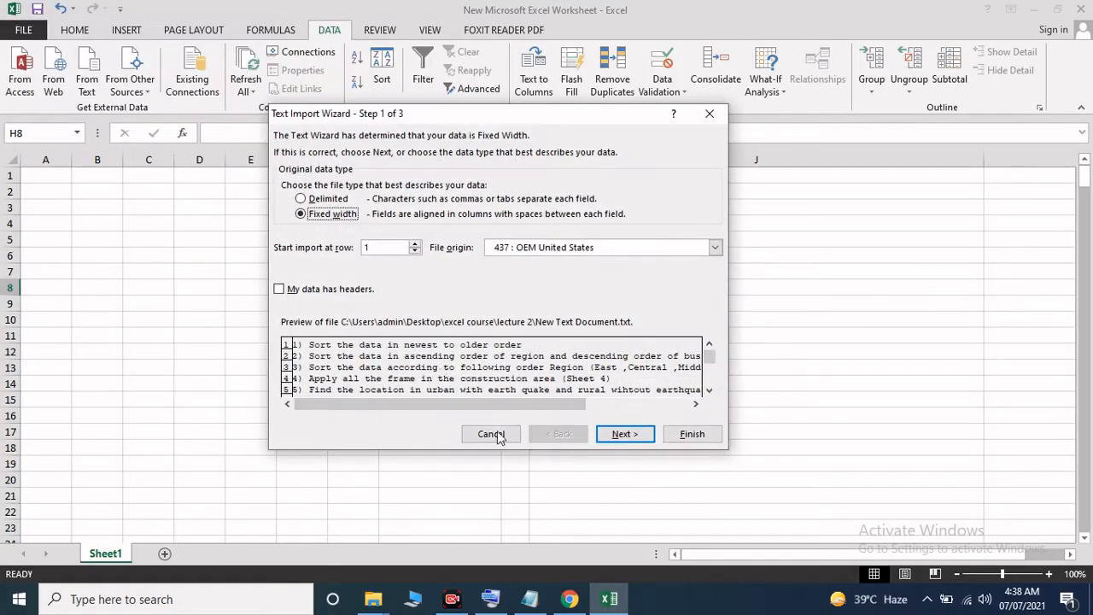
- Import the text as fixed-width data with the General column format into the existing worksheet at cell H8
left_click(334, 202)
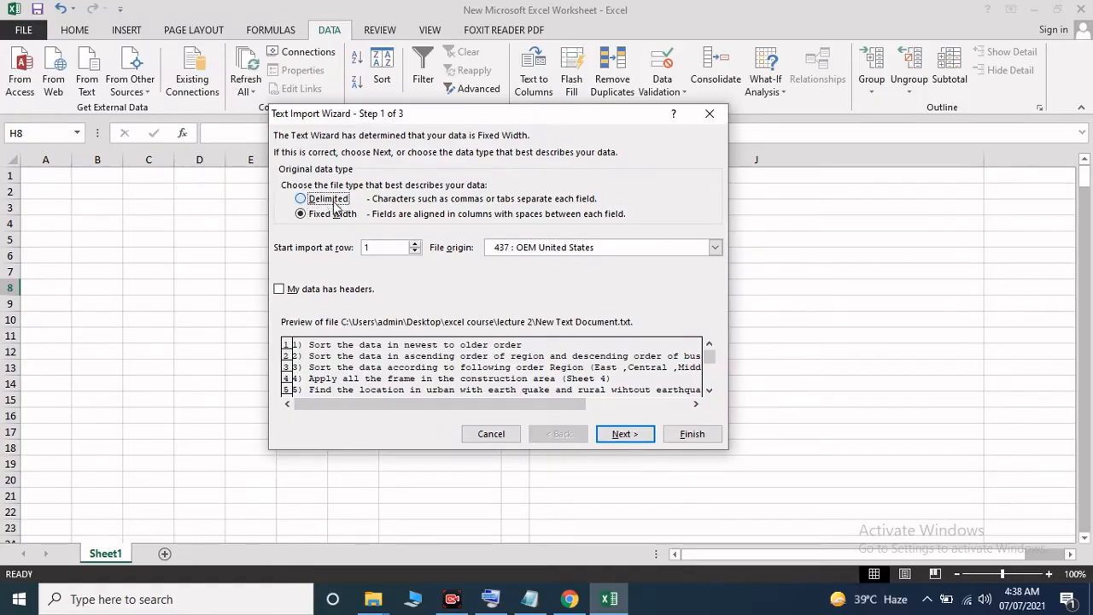
left_click(322, 215)
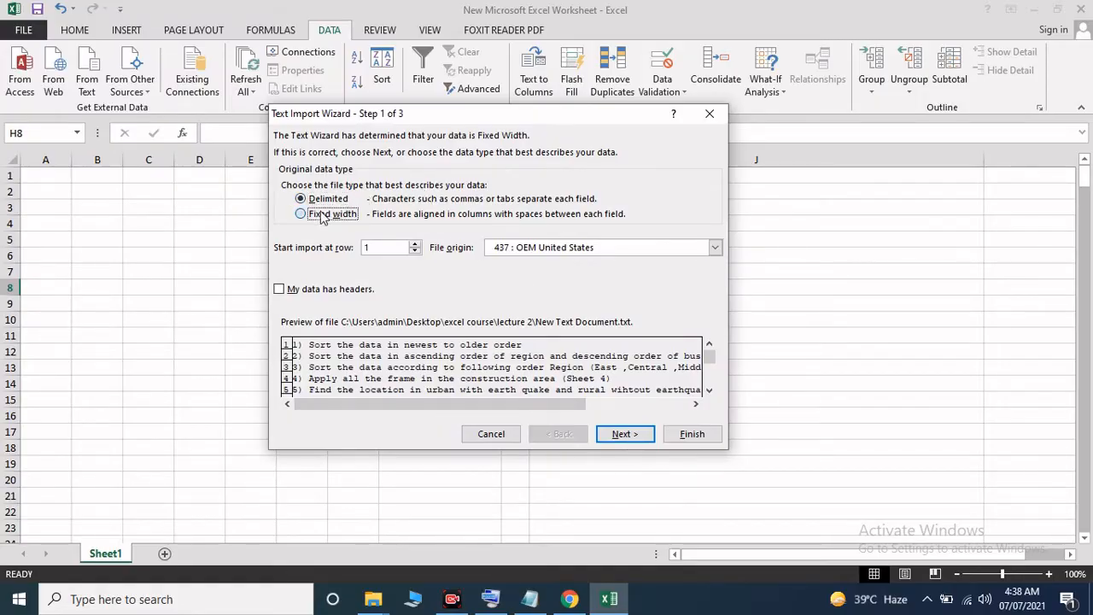
left_click(609, 434)
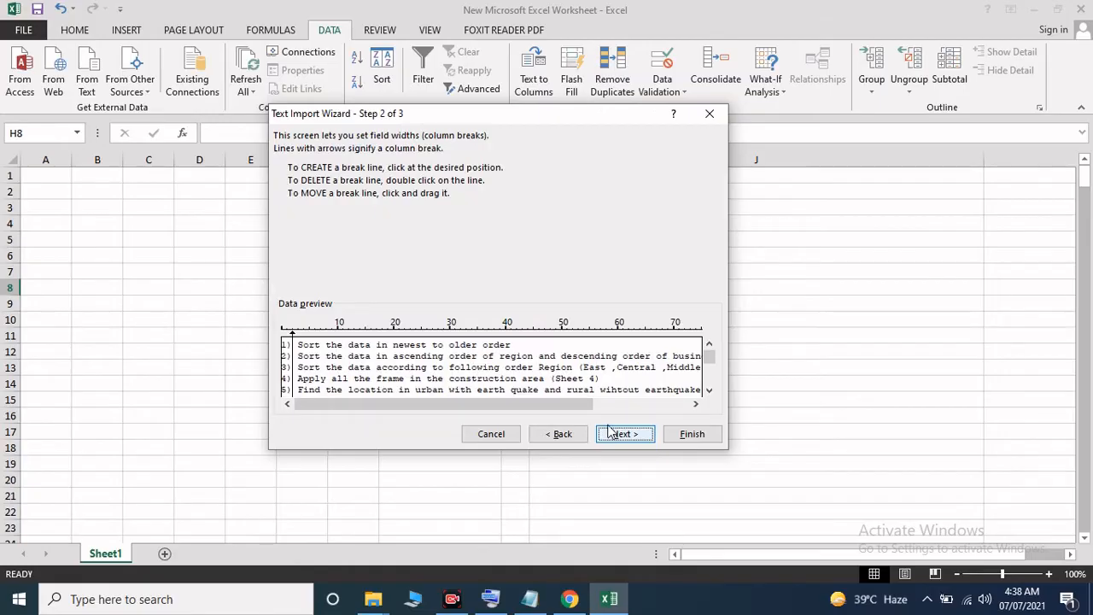
left_click(610, 432)
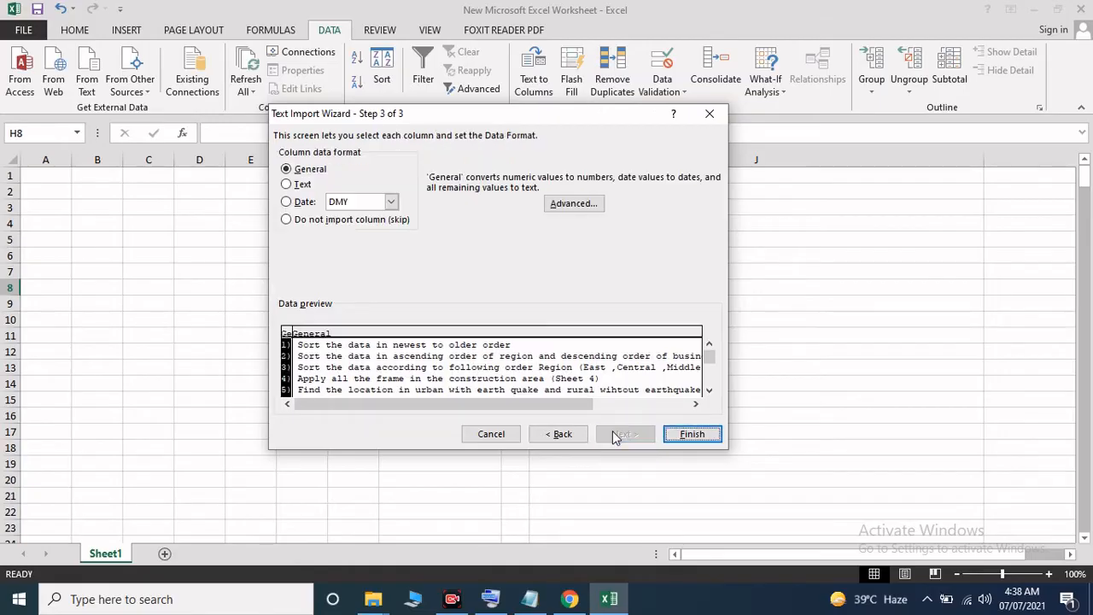
left_click(287, 184)
left_click(289, 169)
left_click(665, 434)
left_click(520, 367)
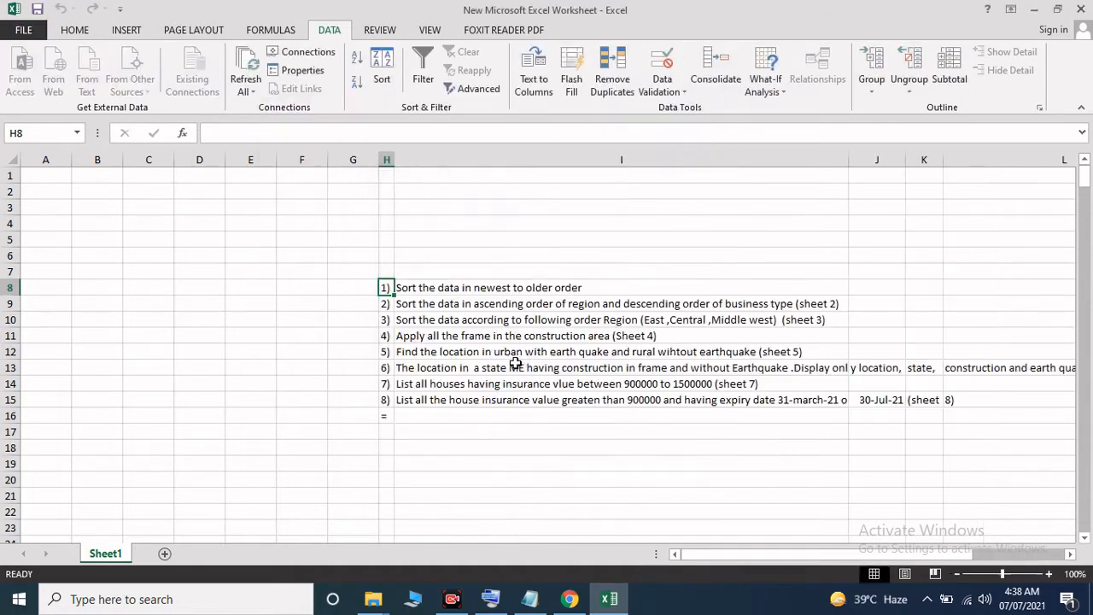
- Select the imported task descriptions in cells I8:I16
left_click(675, 457)
left_click_drag(566, 287, 643, 416)
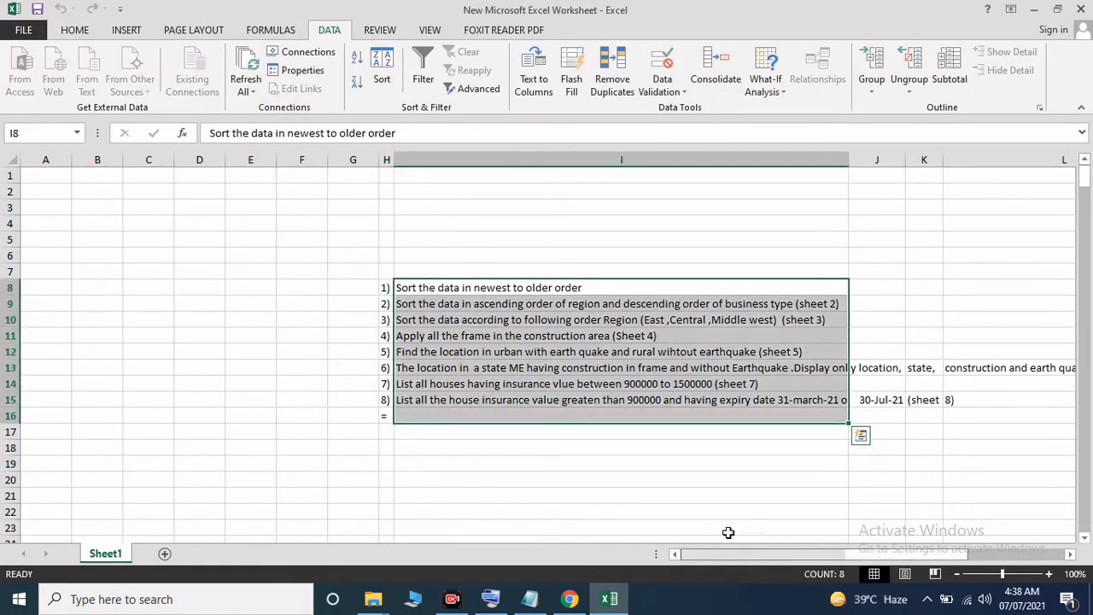
- Clear the contents of the numbered task list in cells H7:I17
left_click_drag(387, 280, 822, 439)
right_click(752, 362)
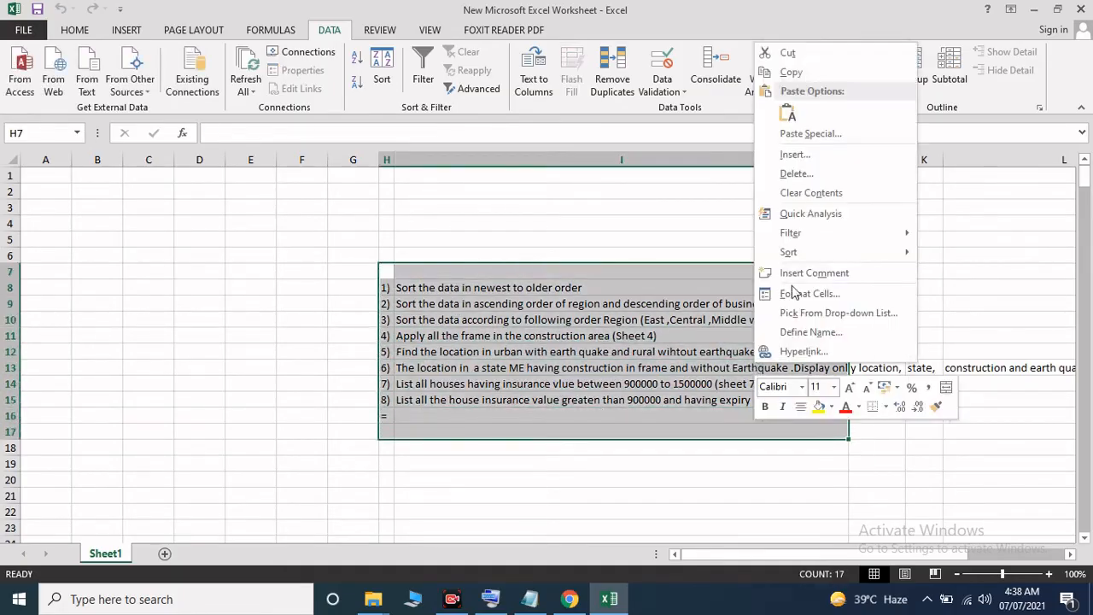
left_click(808, 193)
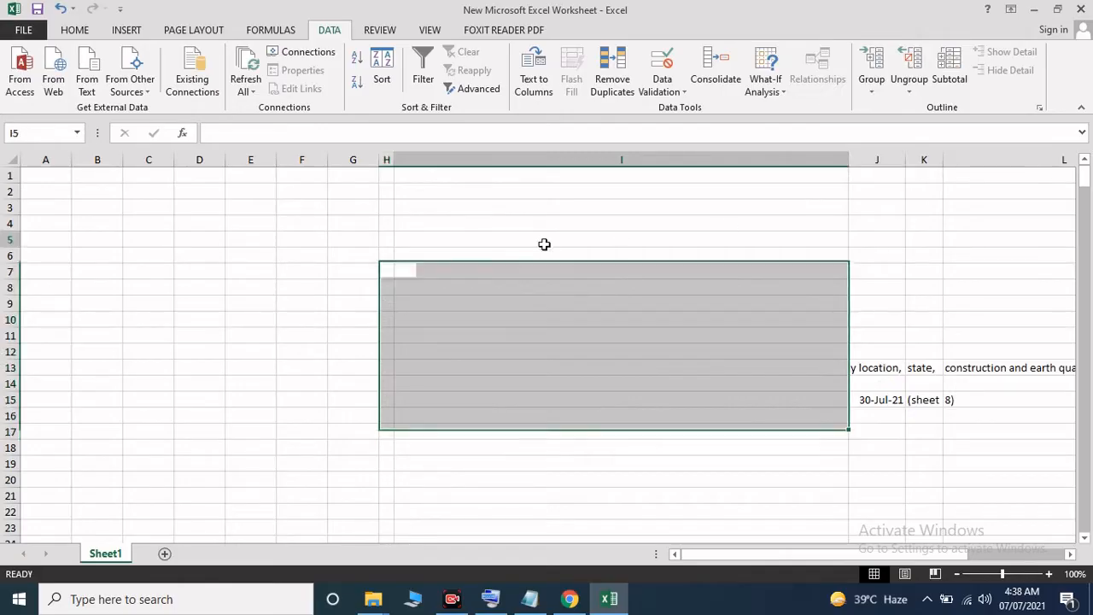
left_click(545, 243)
left_click(146, 275)
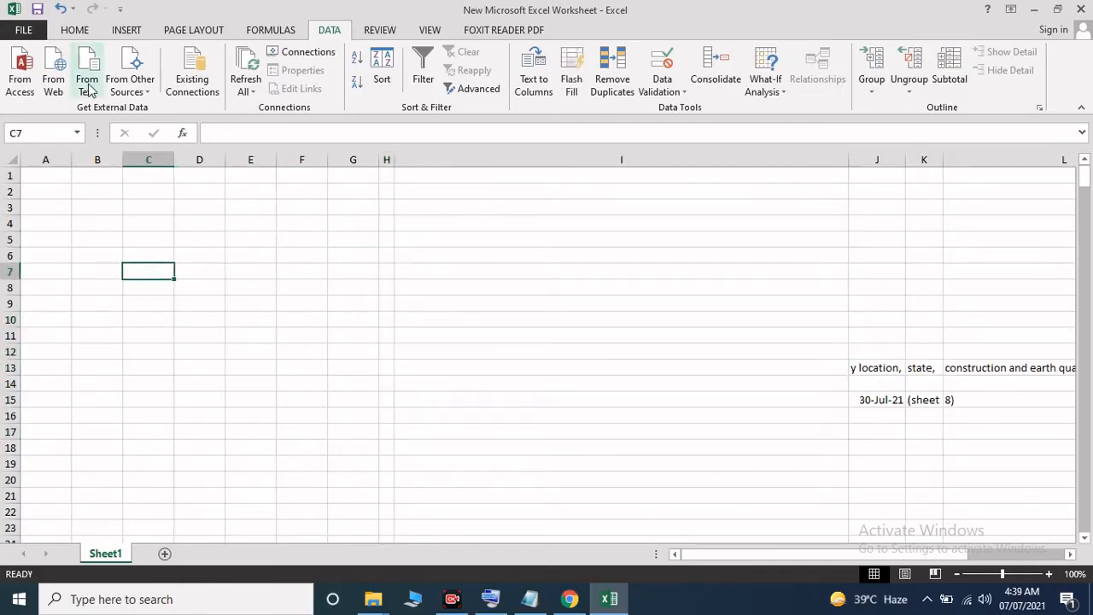
left_click(146, 92)
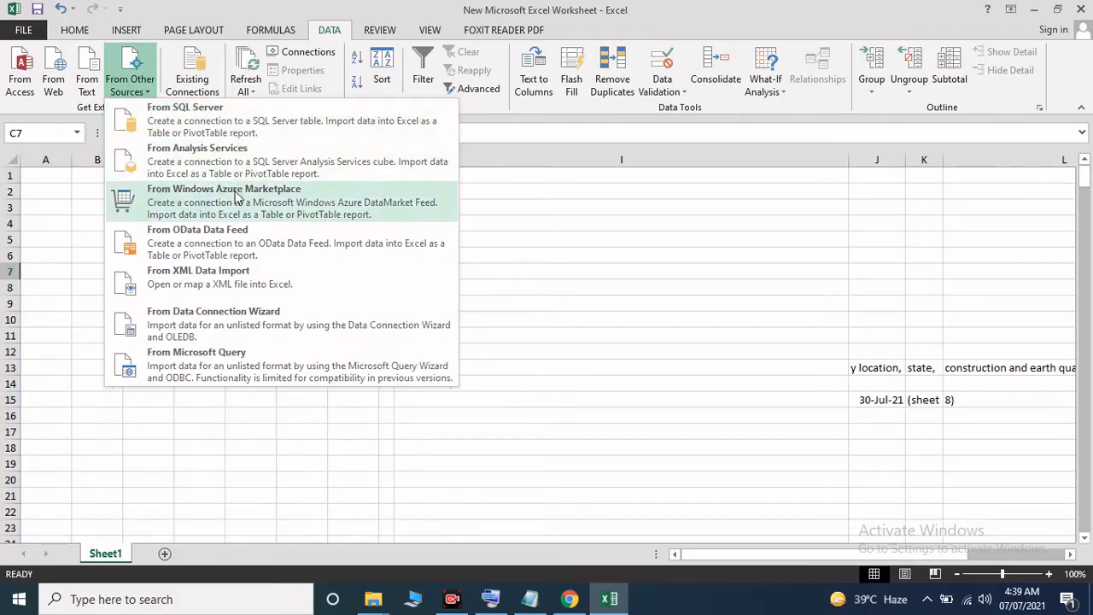
left_click(230, 388)
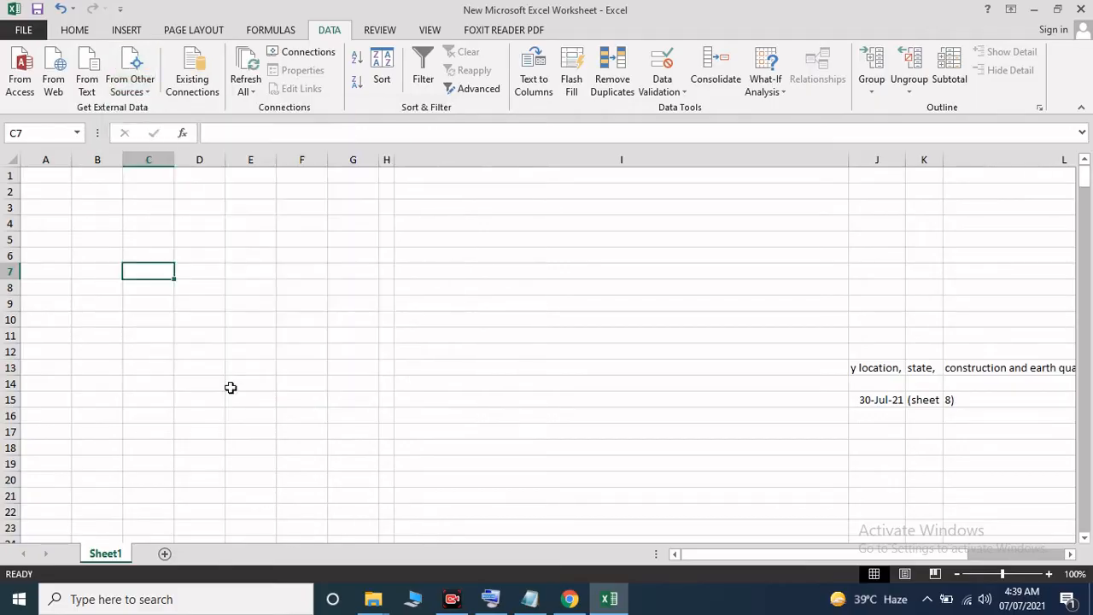
left_click(192, 88)
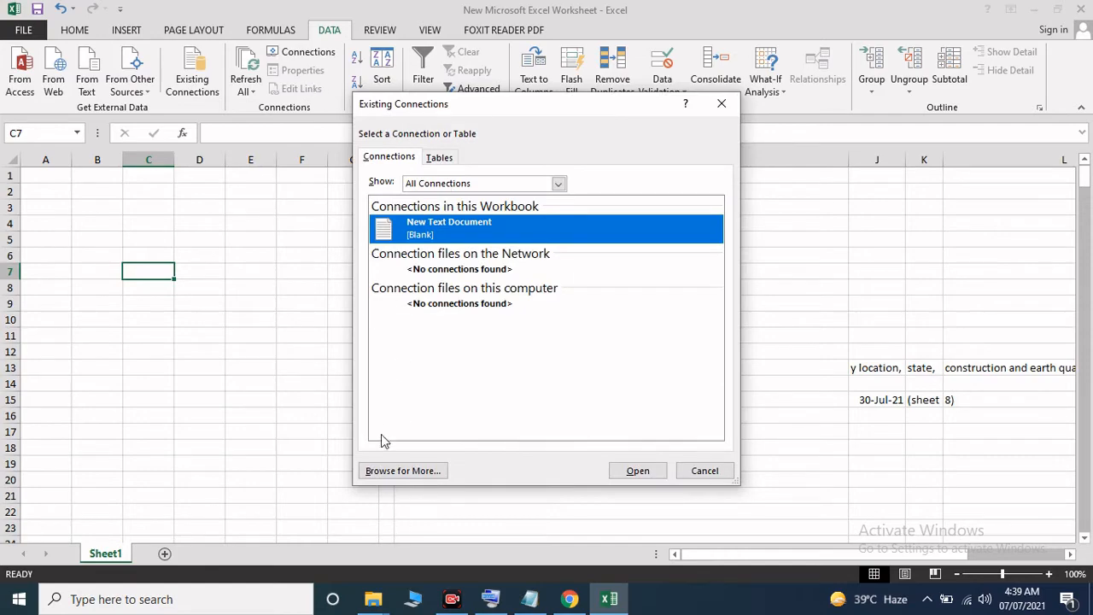
left_click(402, 471)
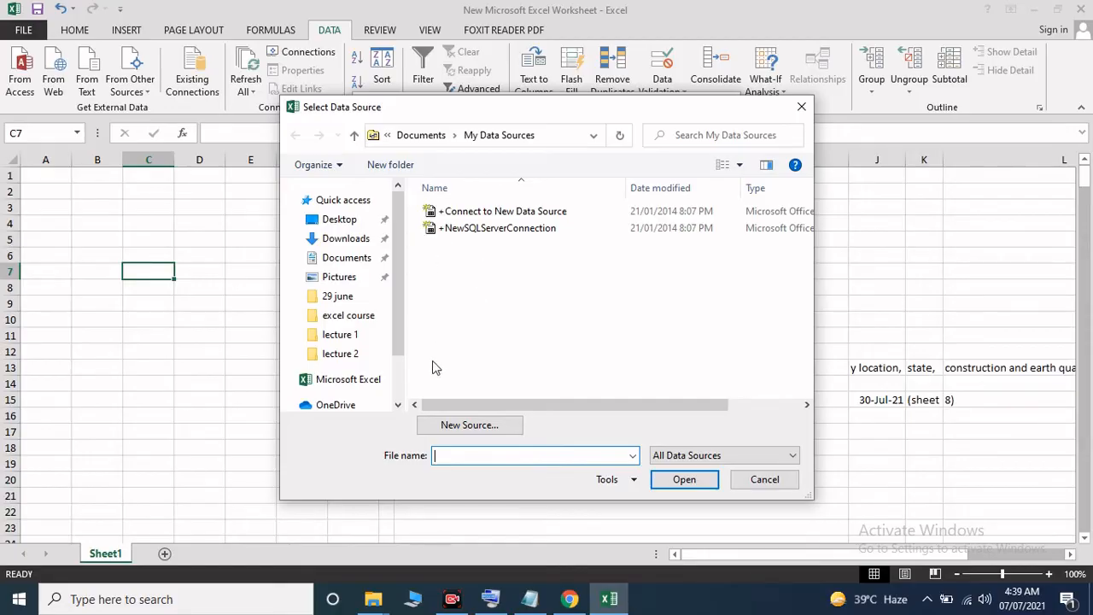
left_click(768, 461)
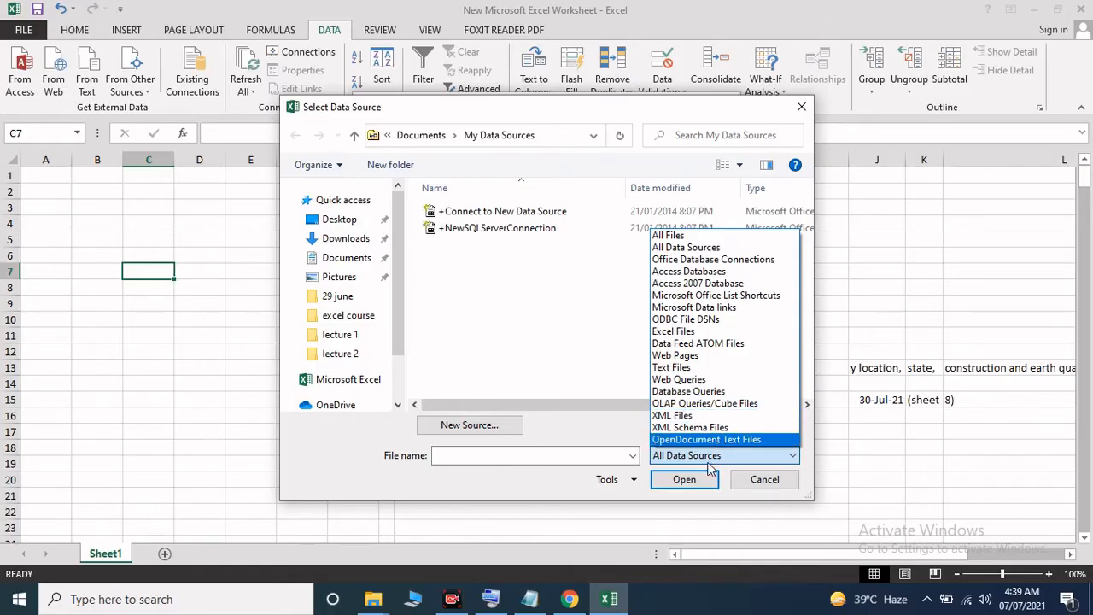
left_click(573, 333)
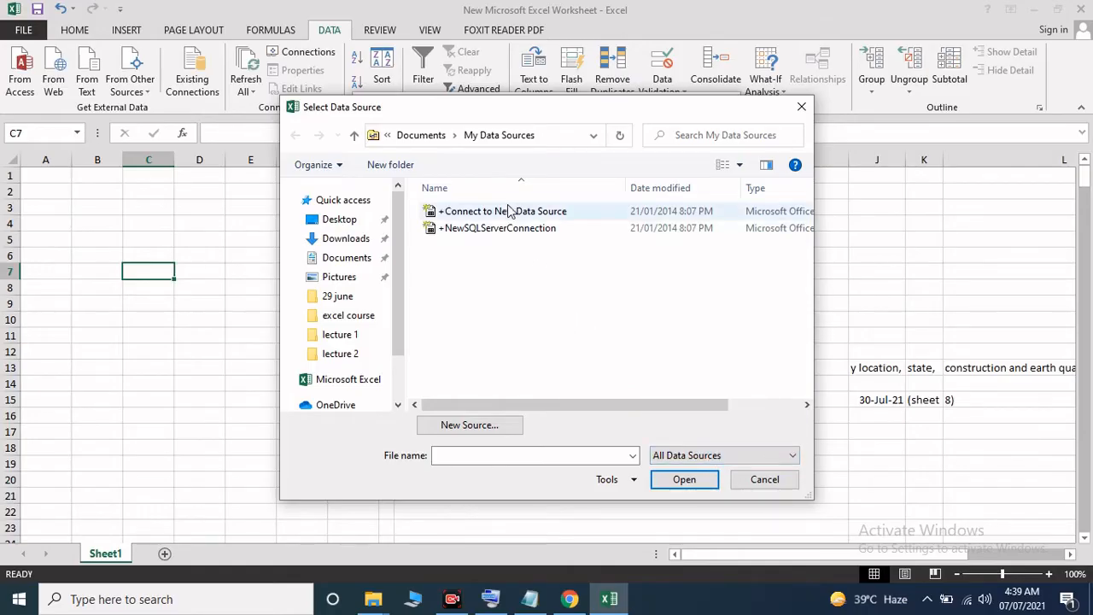
left_click(352, 242)
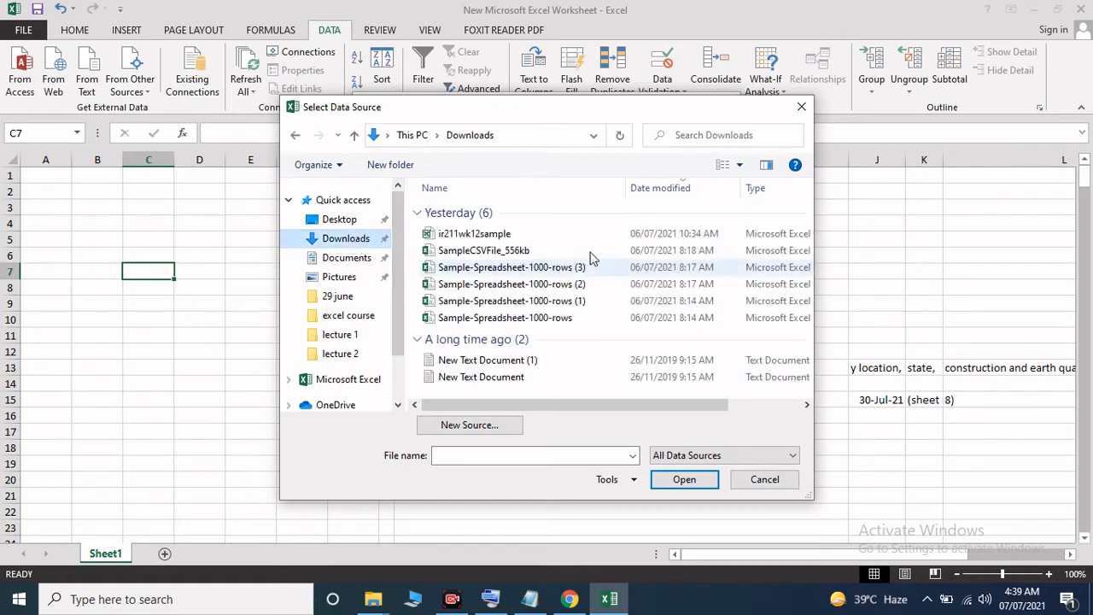
left_click(468, 270)
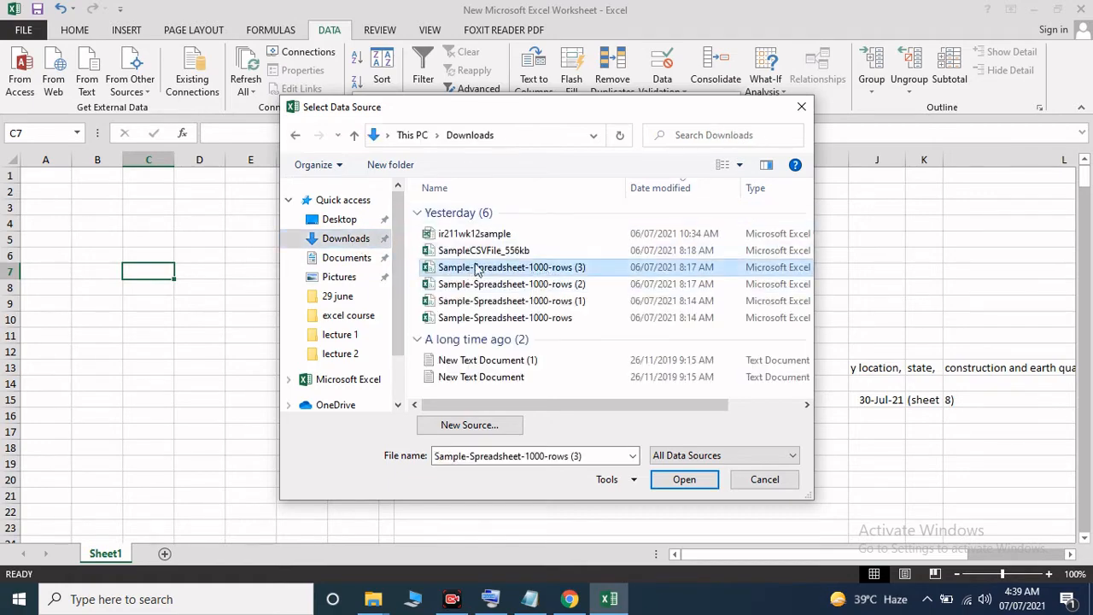
left_click(682, 480)
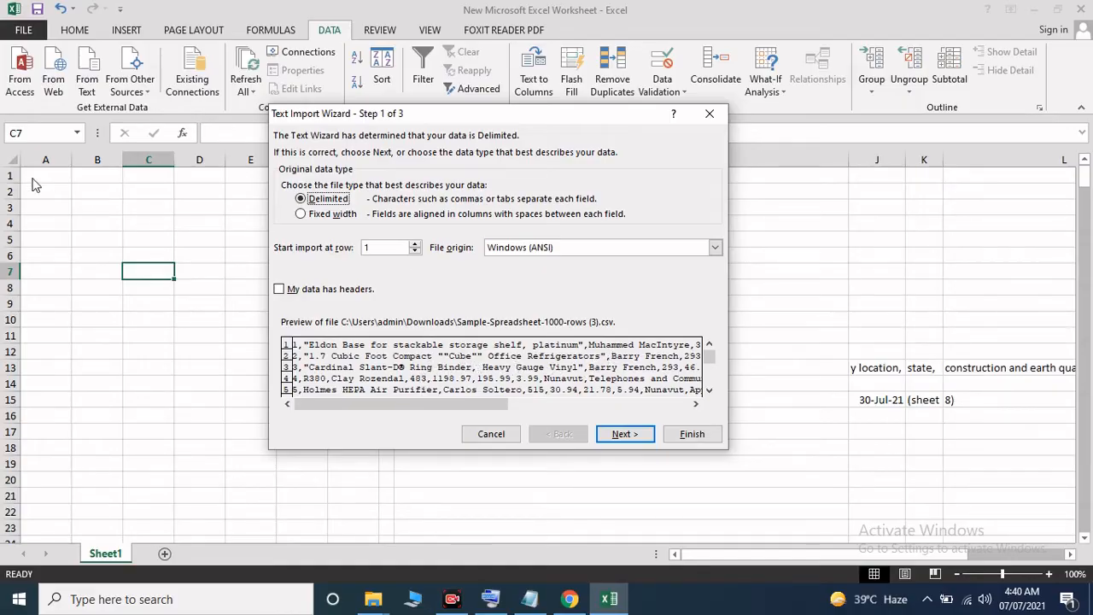
left_click(485, 436)
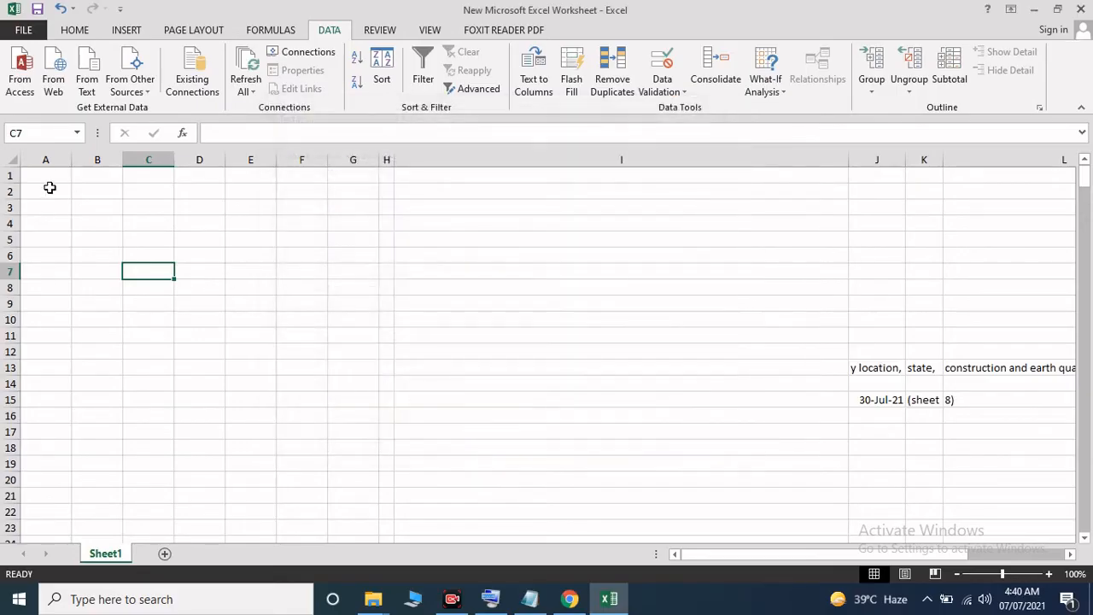
- Clear the leftover text from columns J through L of Sheet1
left_click(54, 179)
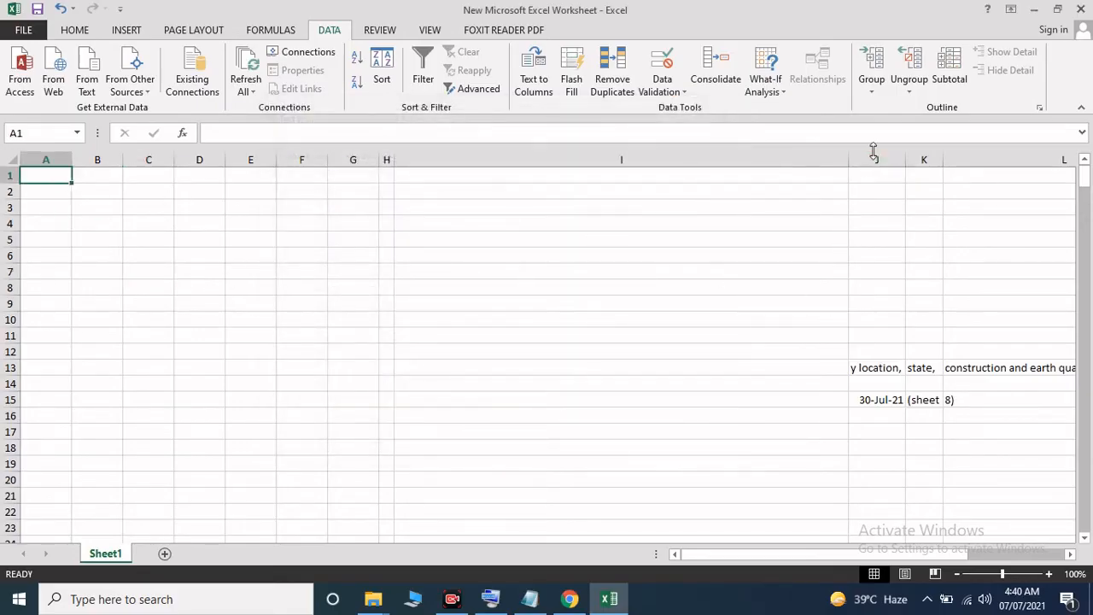
left_click_drag(873, 149, 1092, 320)
left_click_drag(849, 308, 890, 249)
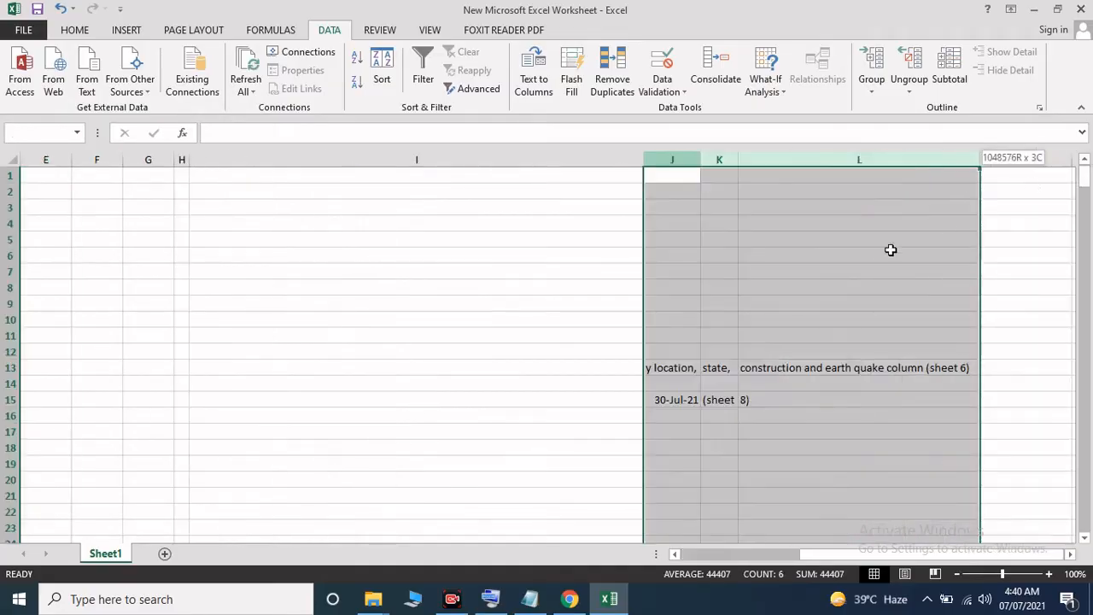
right_click(891, 249)
left_click(935, 404)
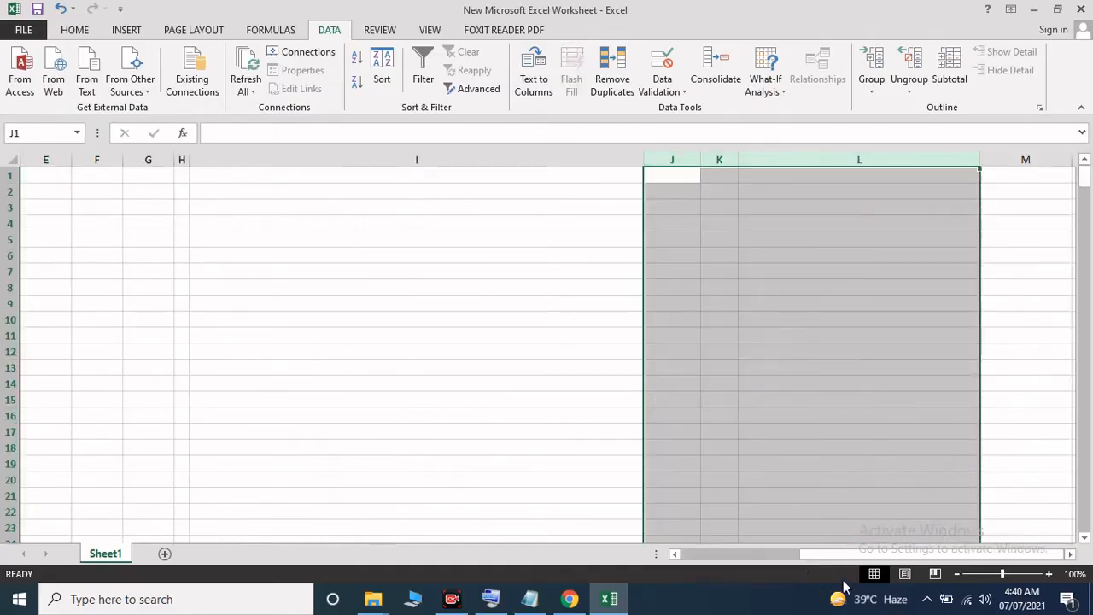
left_click_drag(812, 554, 649, 555)
left_click(304, 351)
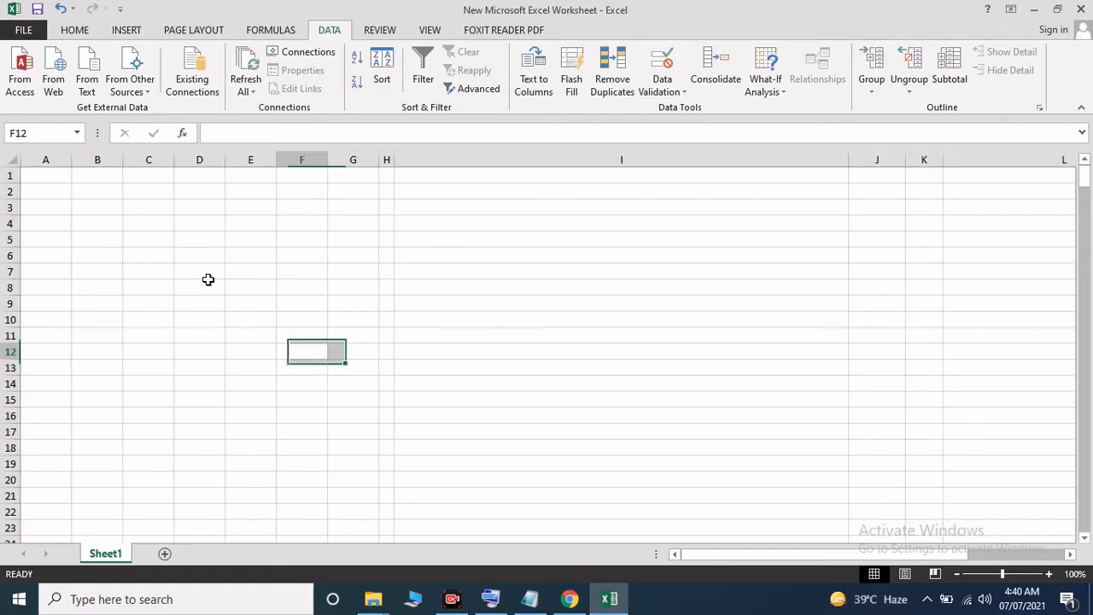
- From cell A1, browse for an existing data connection and open Sample-Spreadsheet-1000-rows (3) from the Downloads folder
left_click(48, 173)
left_click(196, 86)
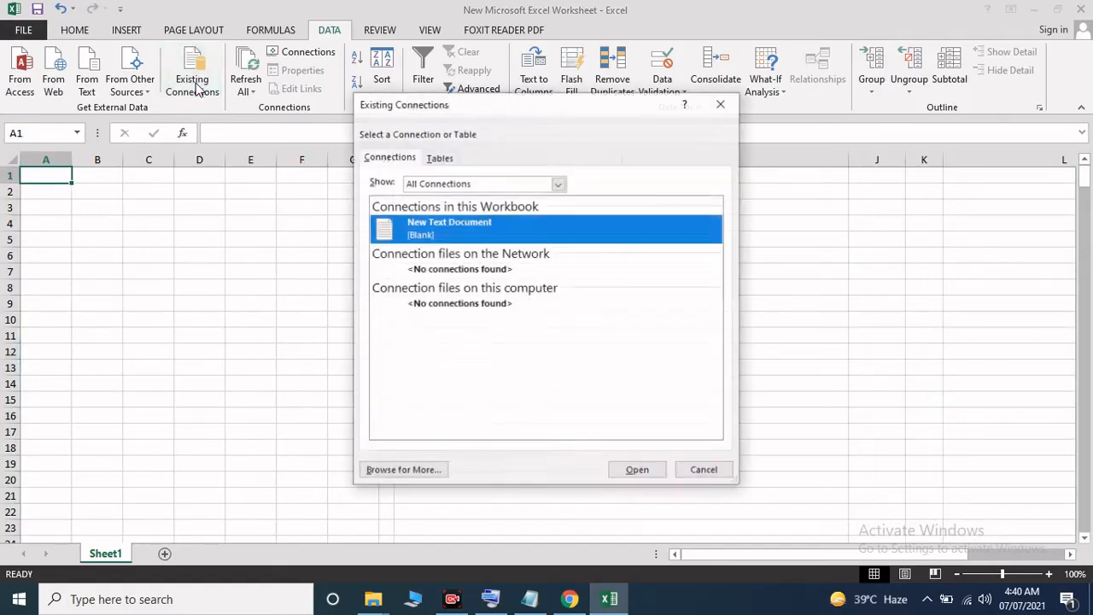
left_click(417, 470)
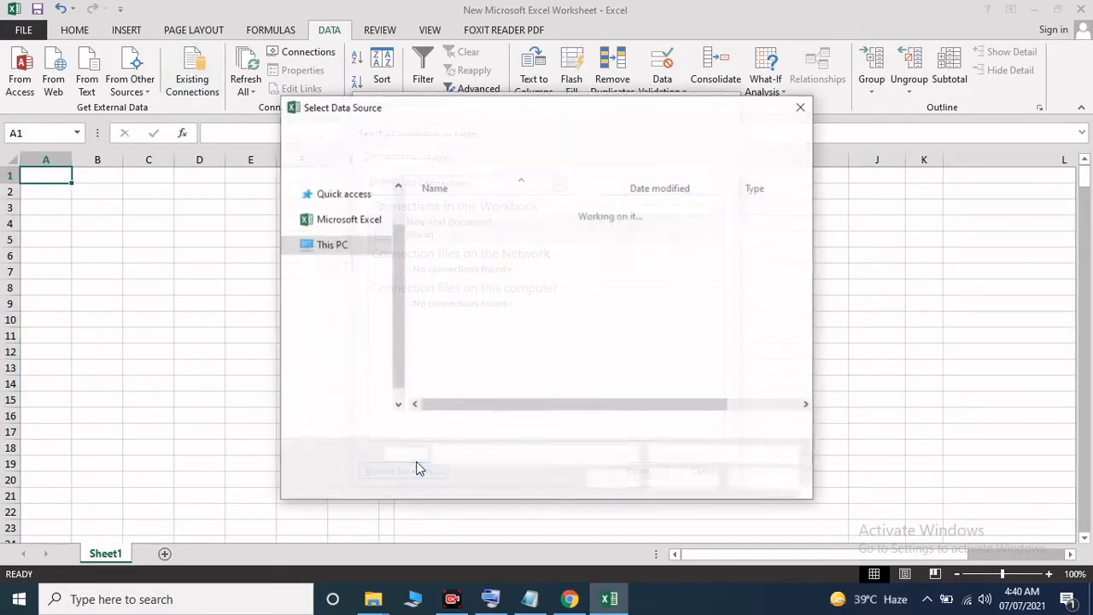
scroll(389, 220, "up", 1)
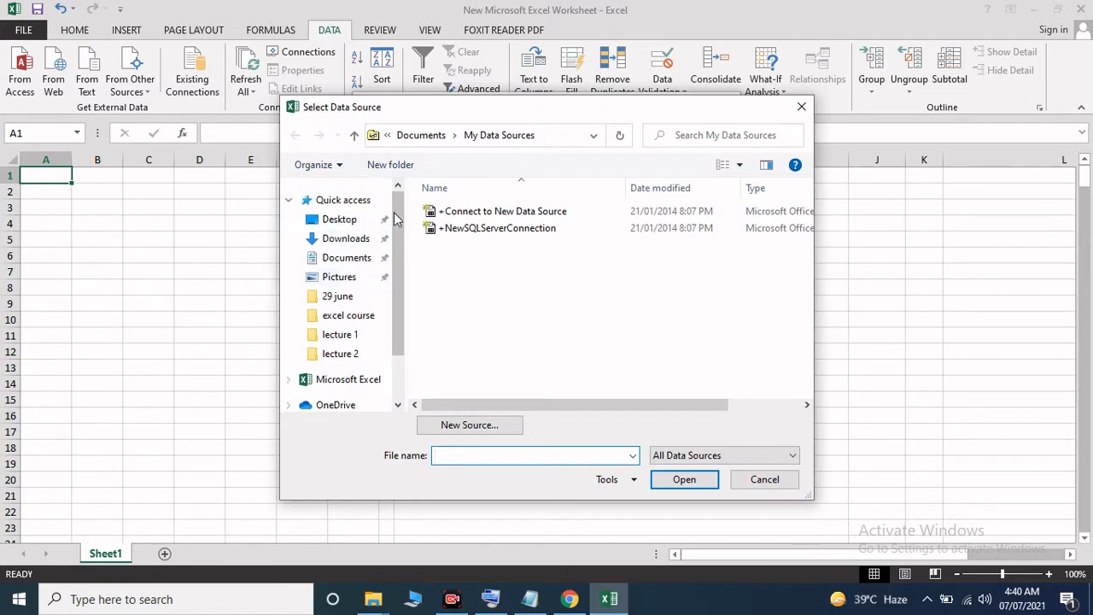
left_click(352, 238)
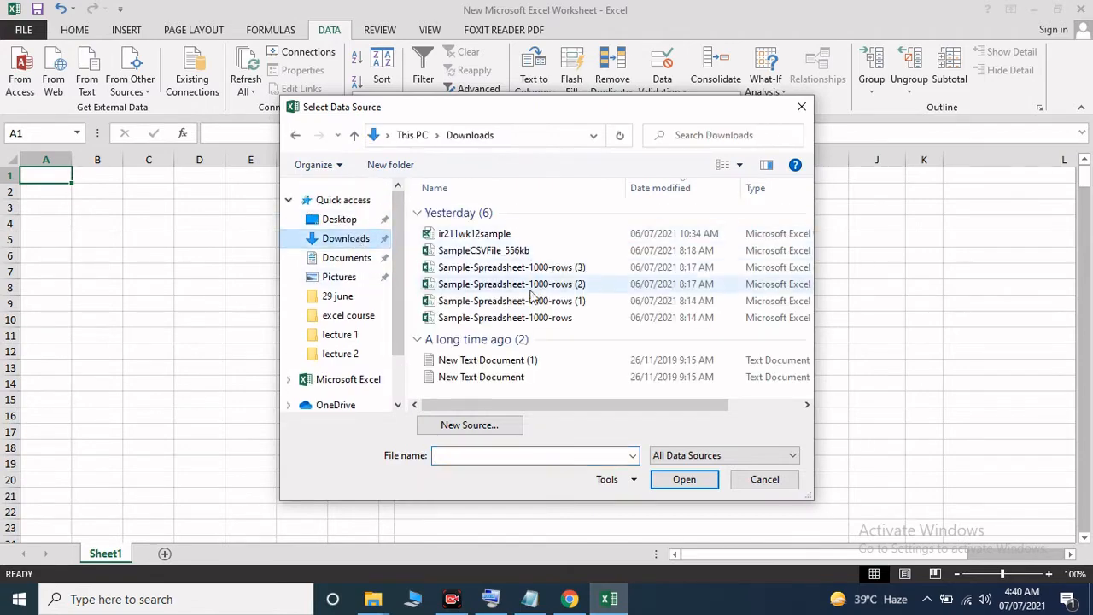
left_click(560, 271)
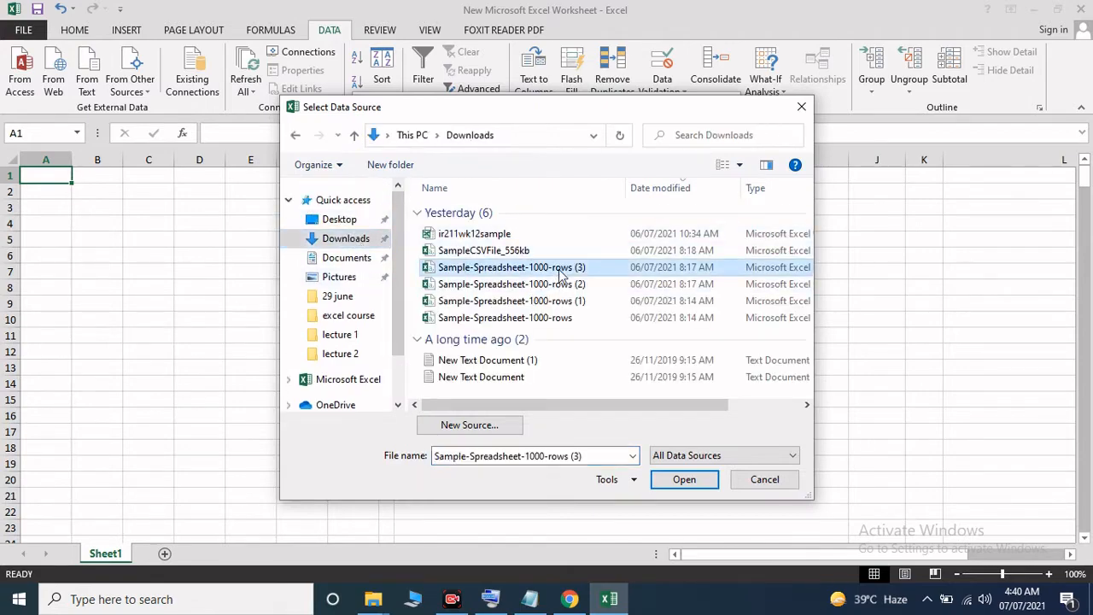
left_click(655, 479)
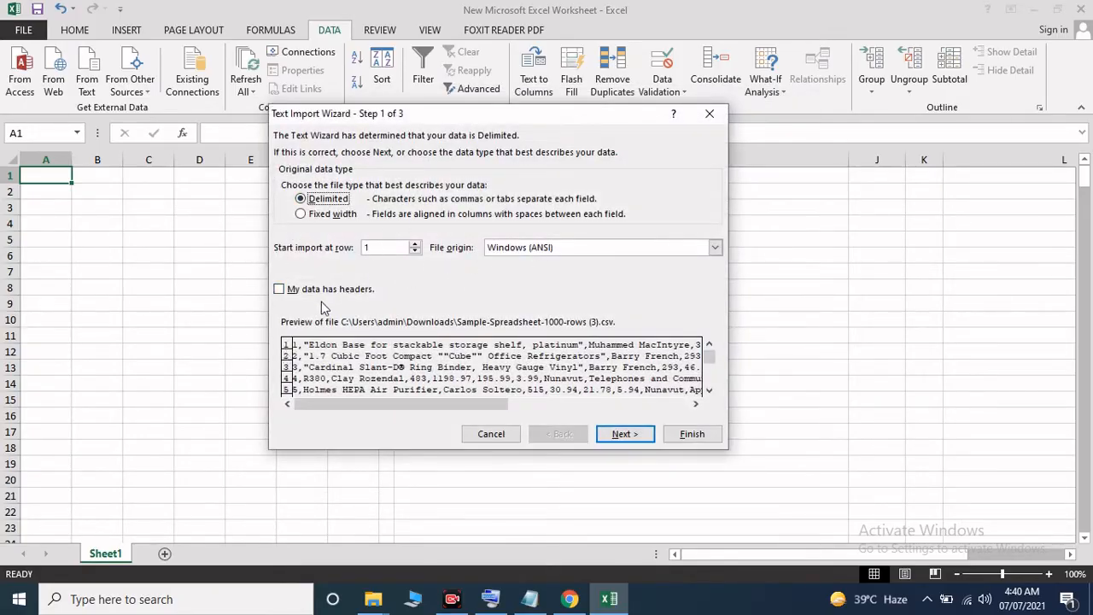
- Import the file as delimited text with only Comma as delimiter and General column format, placing it at A1 of the existing worksheet
left_click(628, 434)
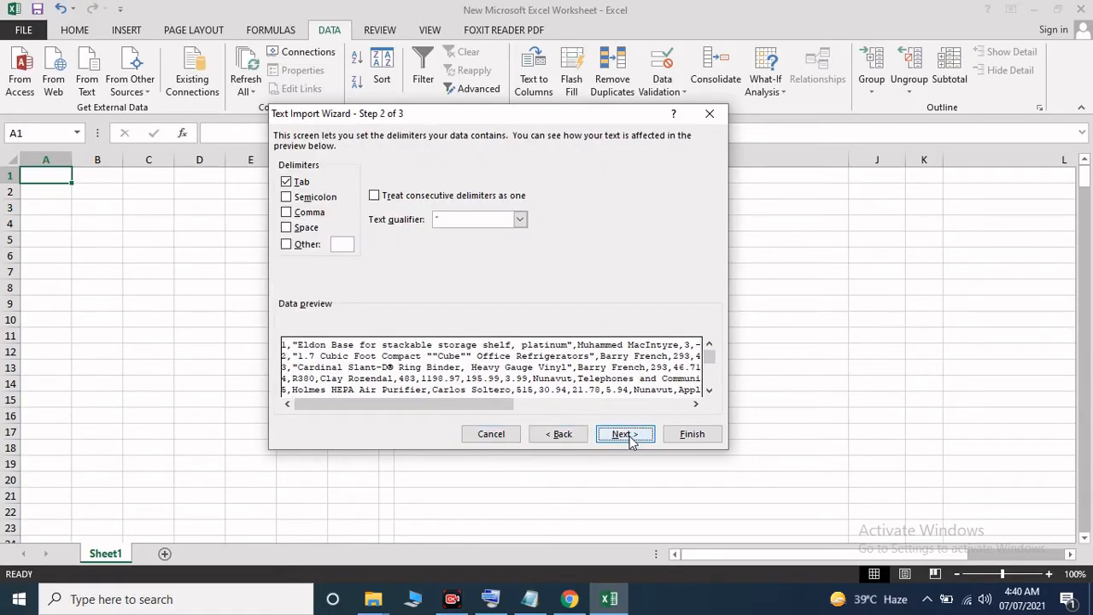
left_click(292, 214)
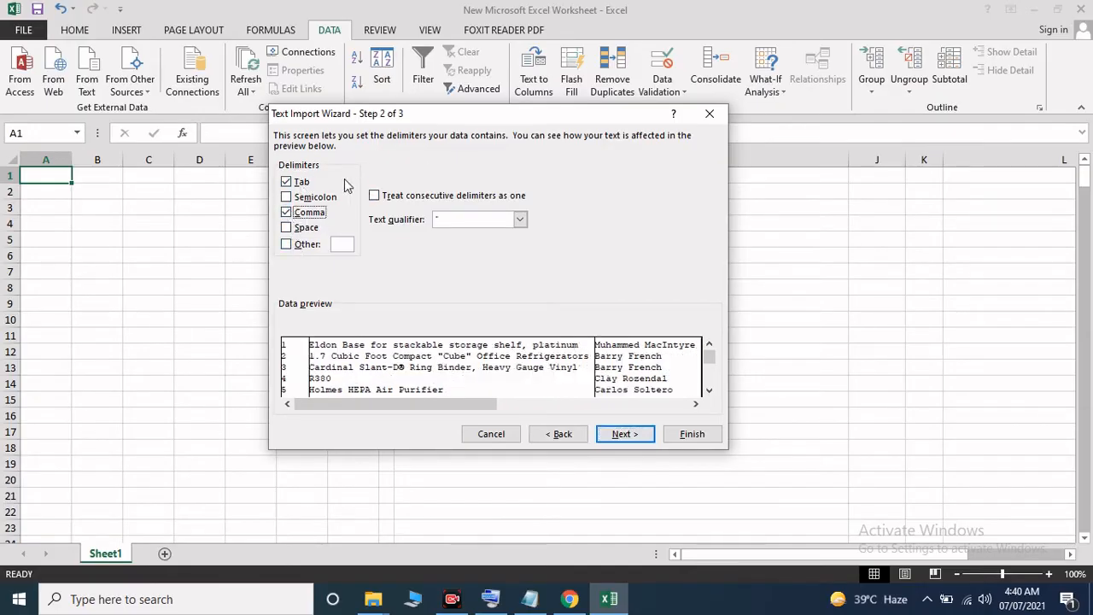
left_click(299, 182)
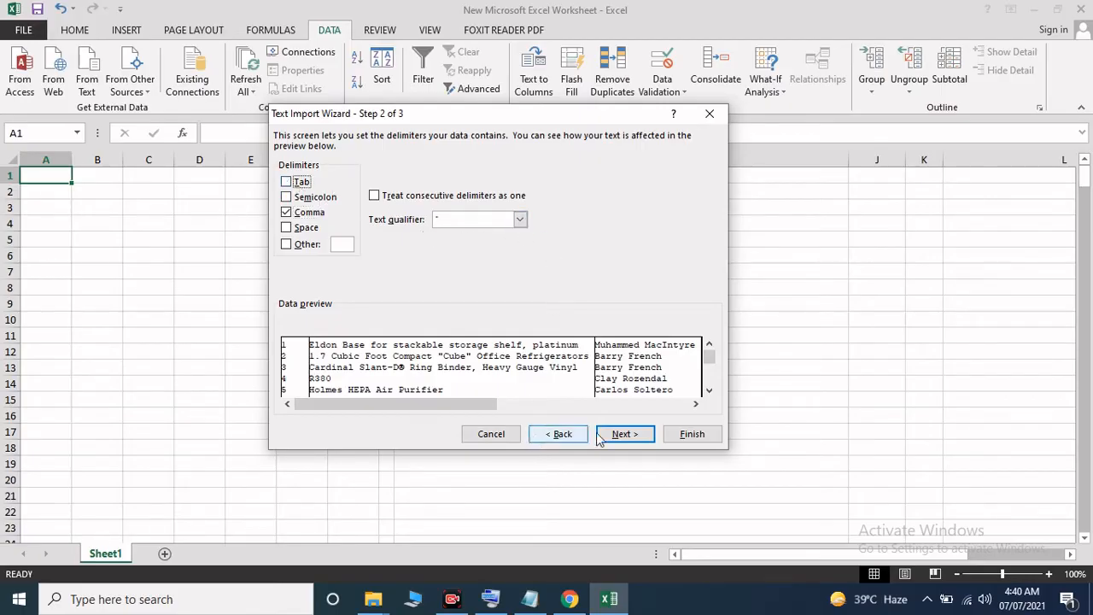
left_click(623, 434)
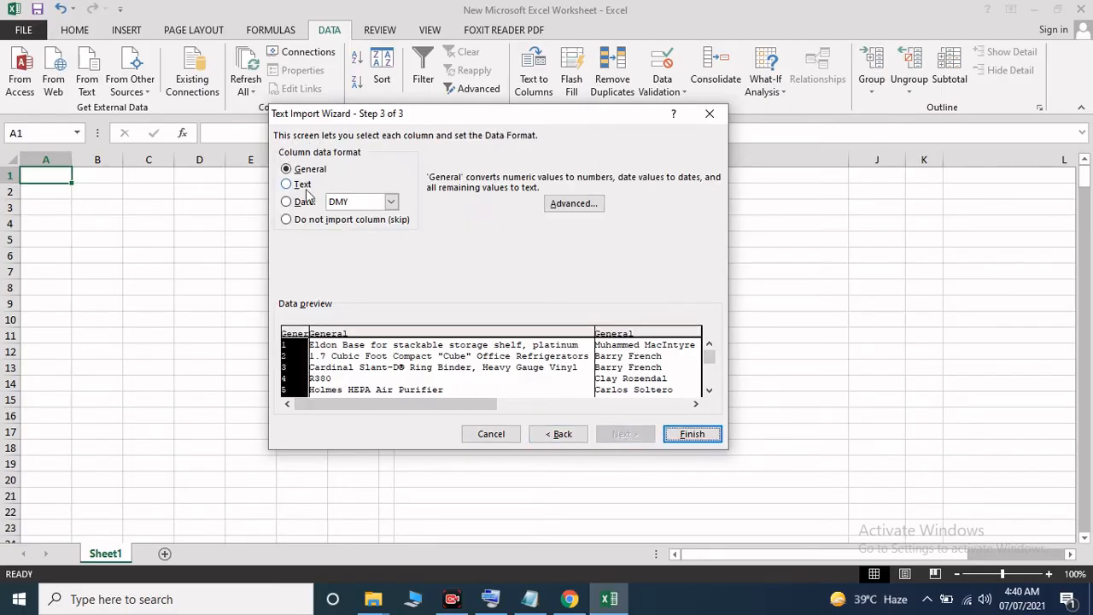
left_click(673, 435)
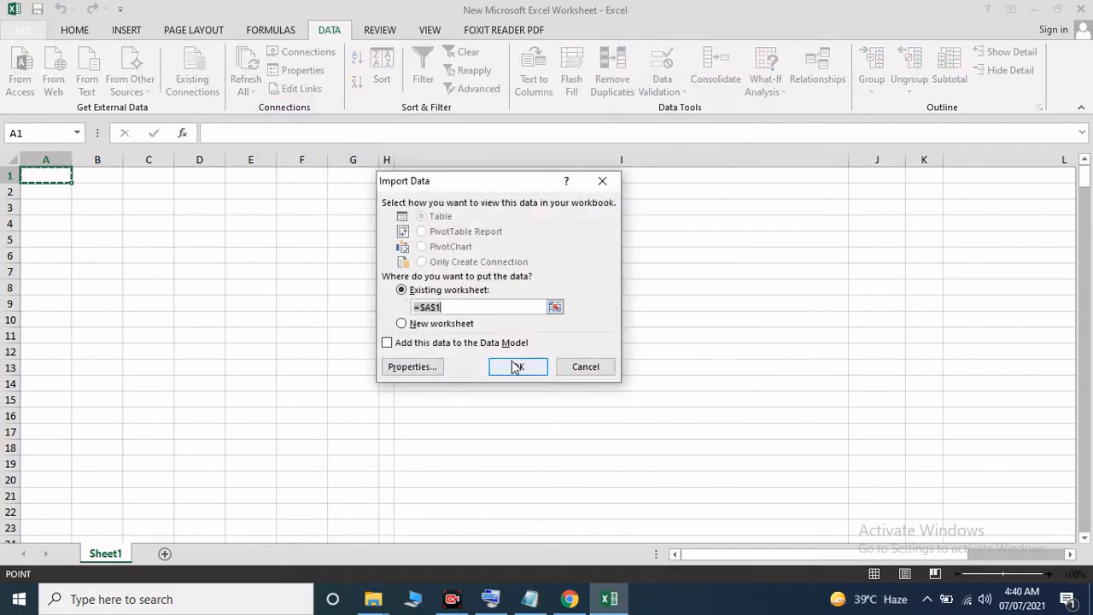
left_click(516, 368)
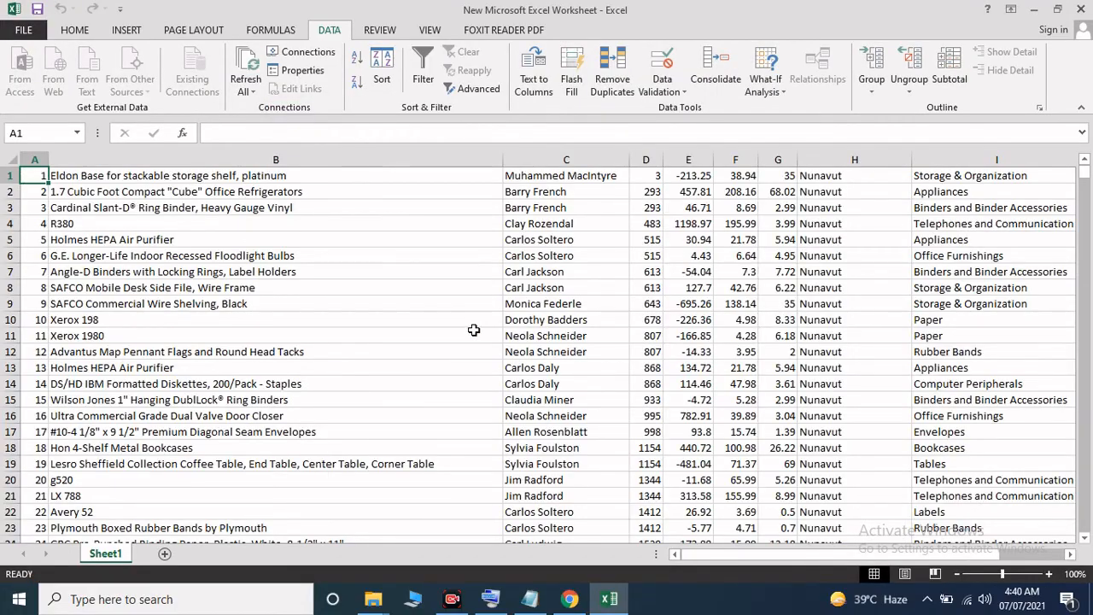
- Look through the imported rows and columns on Sheet1 to check how the data was split
scroll(473, 330, "down", 10)
scroll(472, 325, "up", 10)
mouse_move(781, 560)
left_mouse_down()
mouse_move(982, 537)
mouse_move(778, 539)
left_mouse_up()
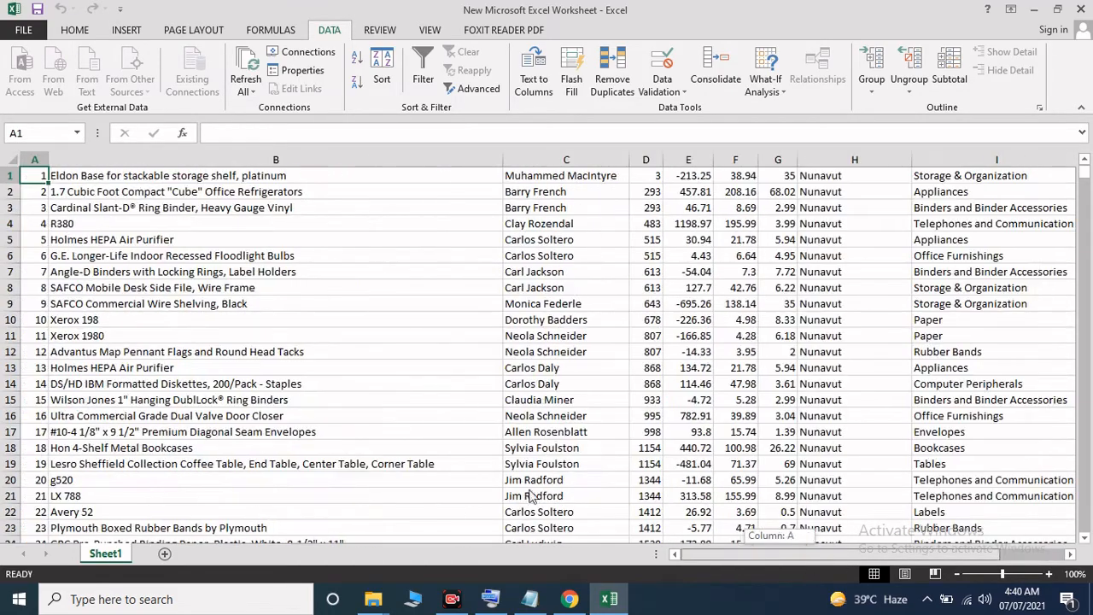
left_click(411, 267)
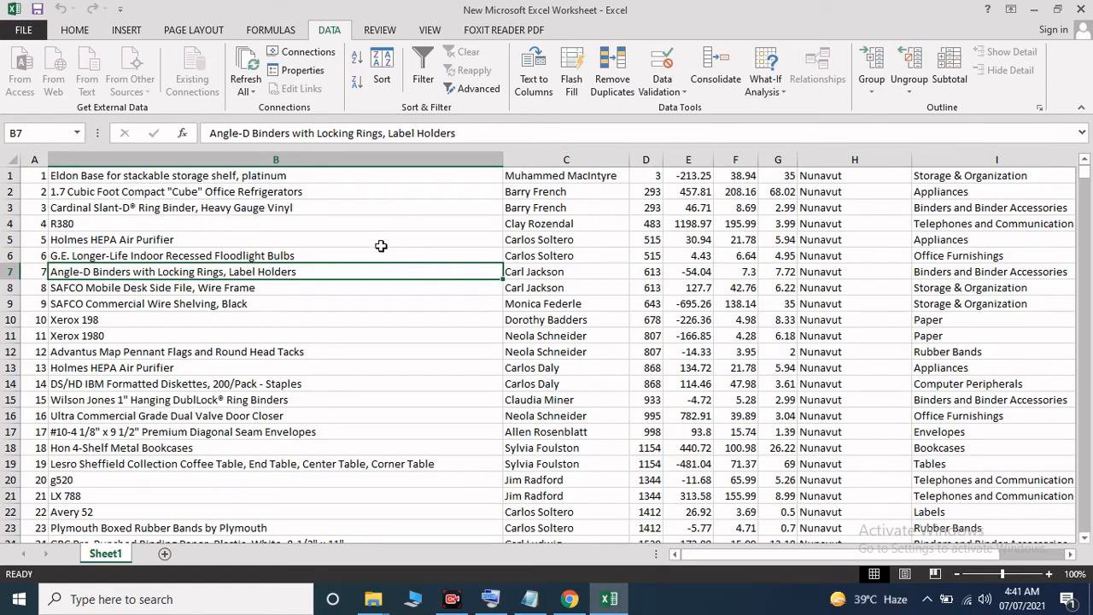
left_click(85, 196)
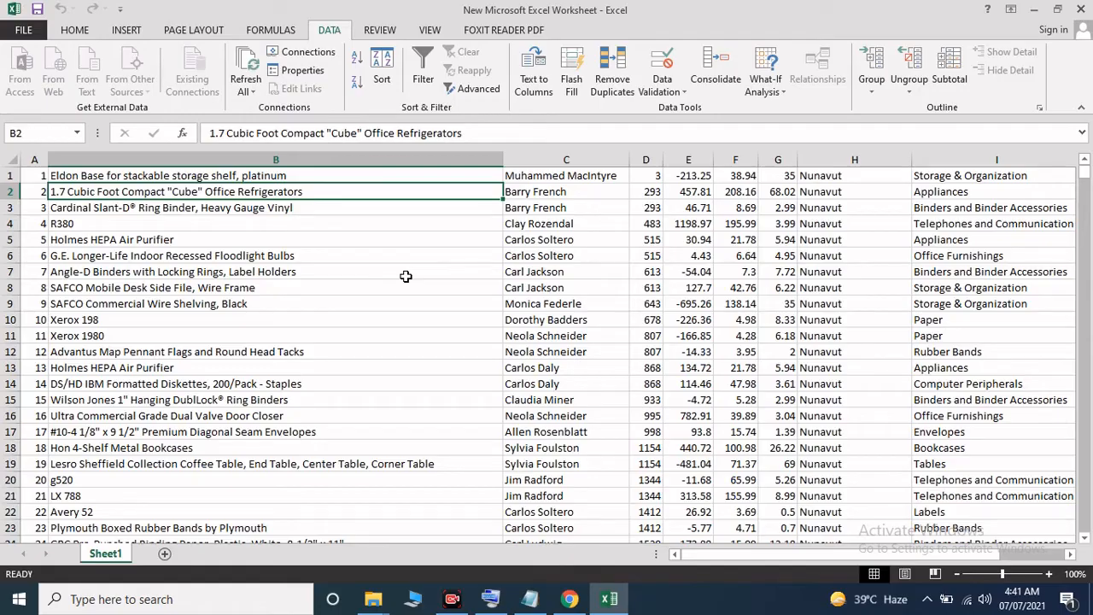
left_click(324, 334)
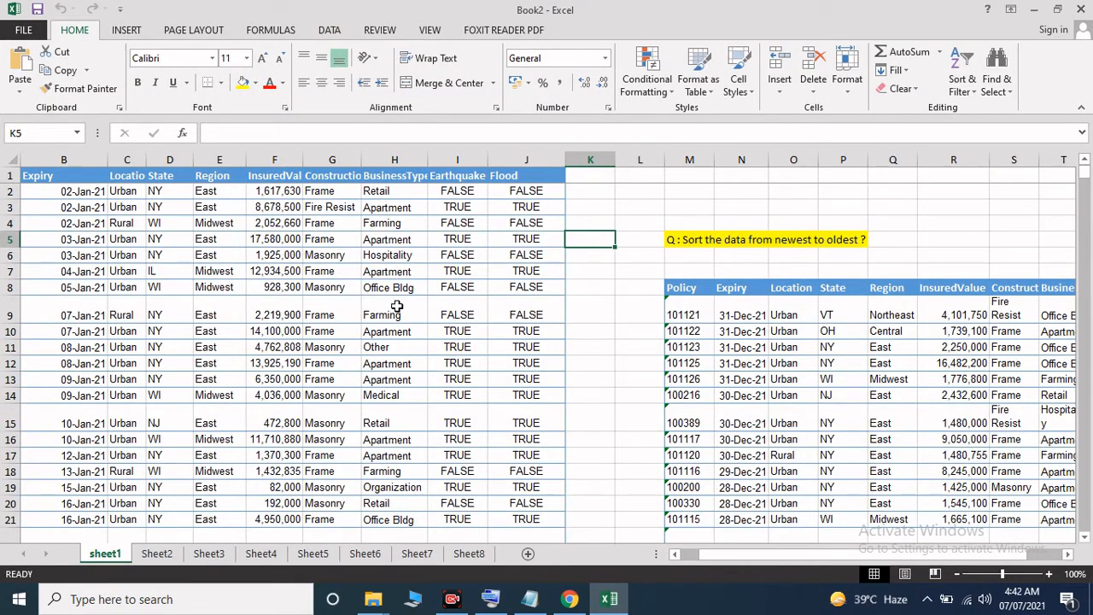
- Switch to Notepad to read the list of sorting and filtering tasks, and return to the Book2 workbook in Excel
left_click(531, 603)
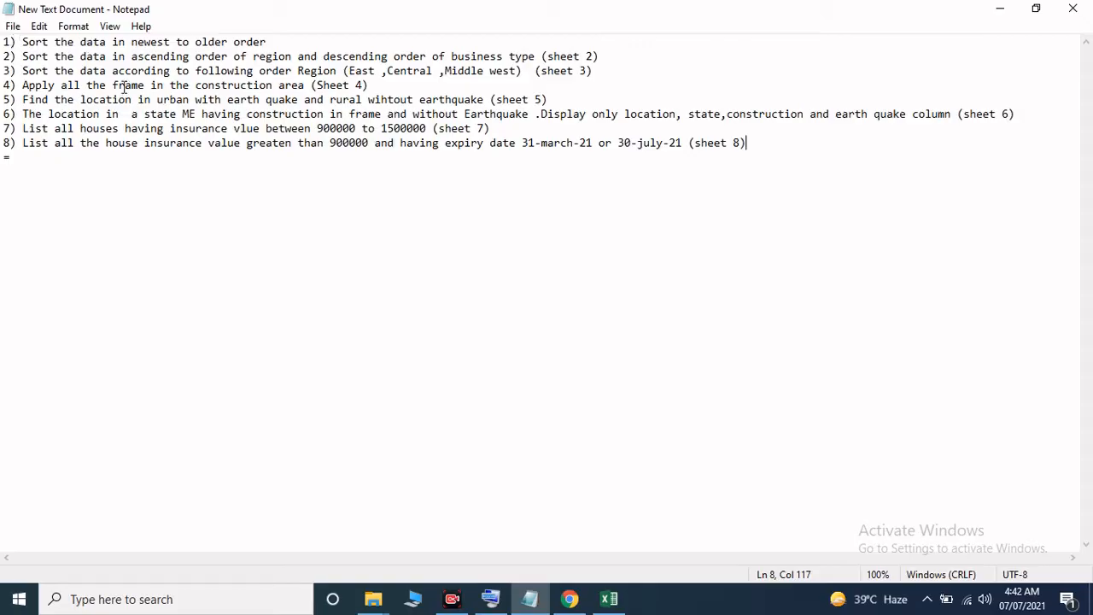
left_click(1004, 12)
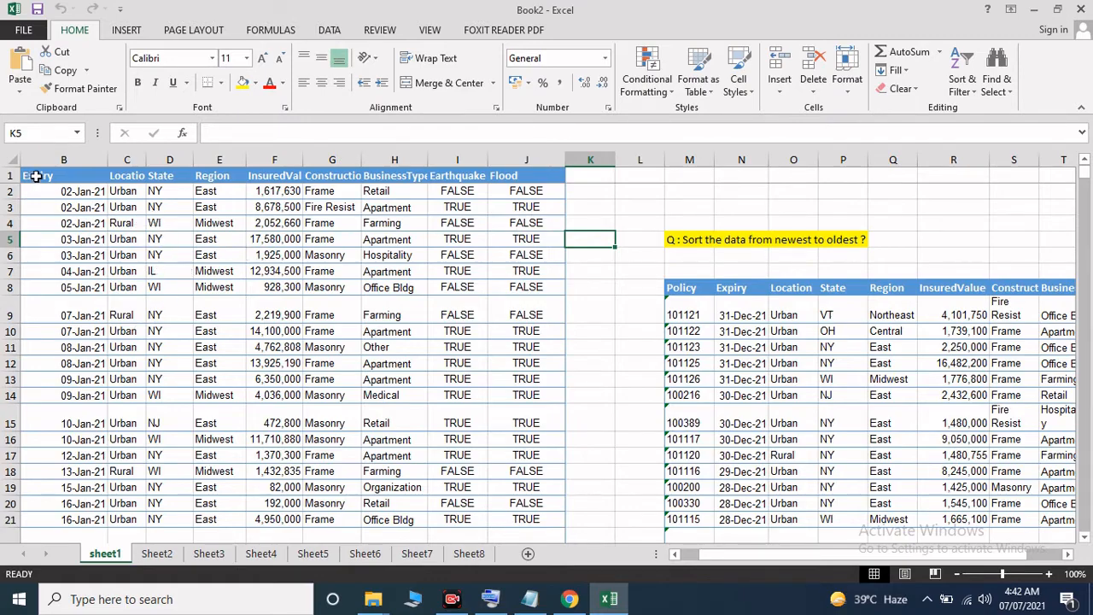
left_click_drag(36, 175, 335, 337)
left_click(413, 268)
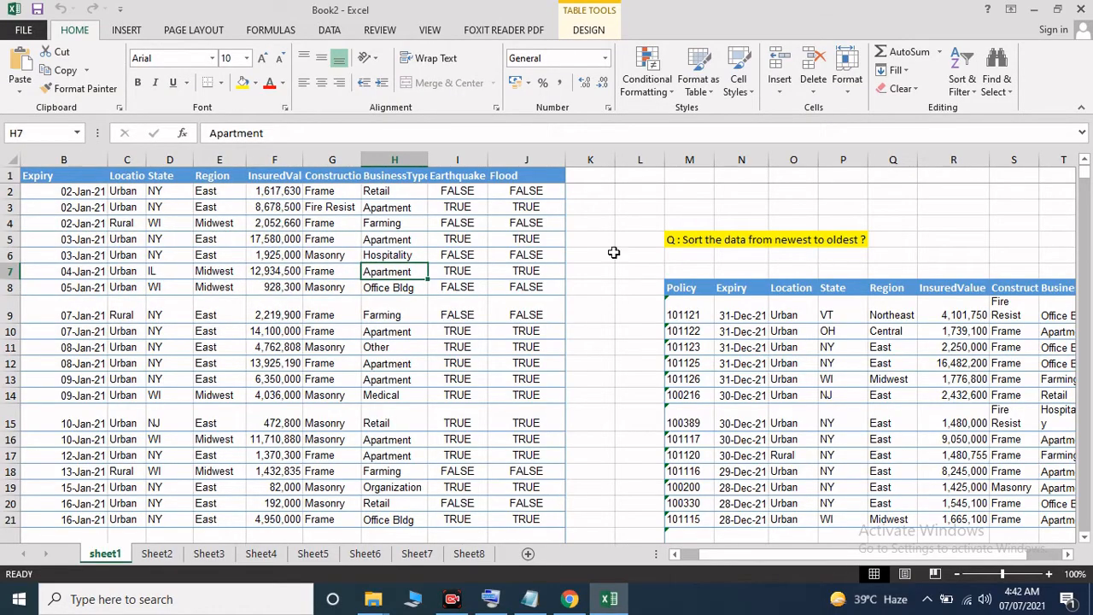
left_click(141, 207)
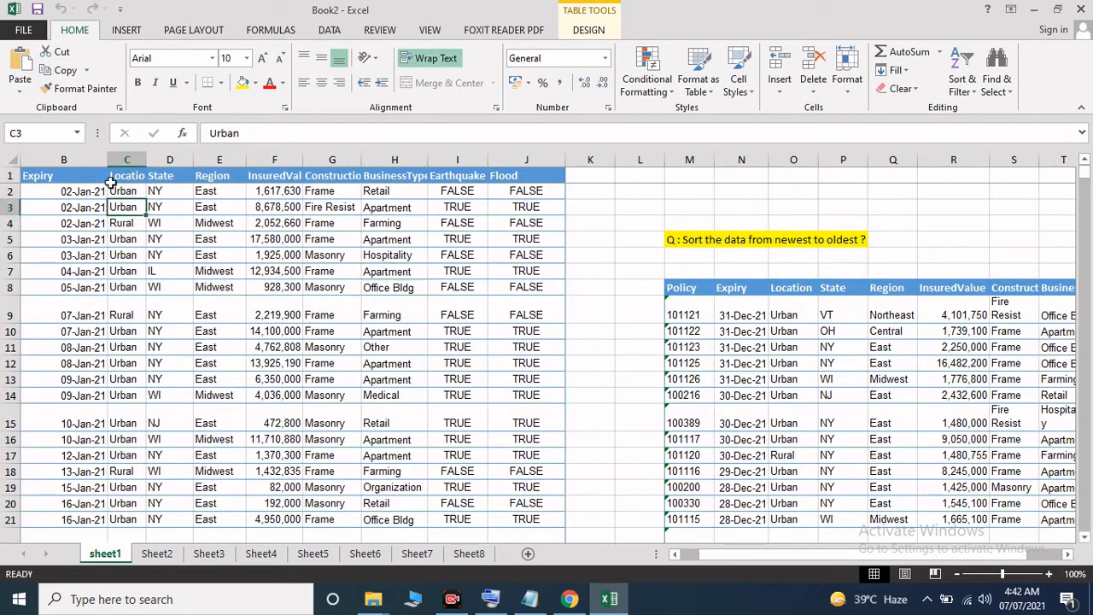
left_click(19, 176)
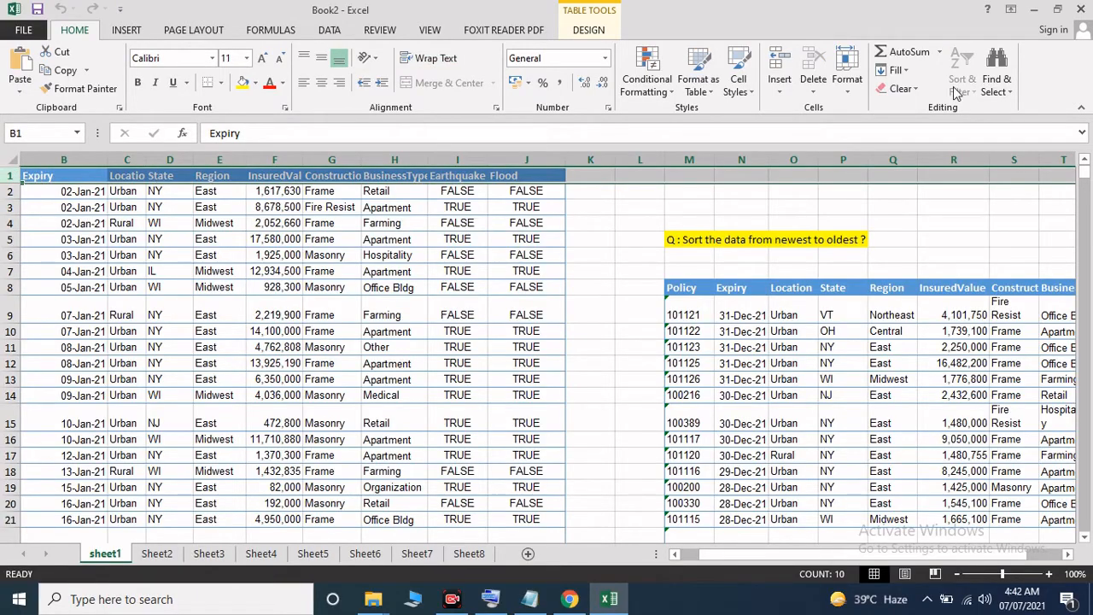
left_click(318, 219)
- Try to sort the insurance table on sheet1 in ascending order from the Expiry header cell
right_click(102, 175)
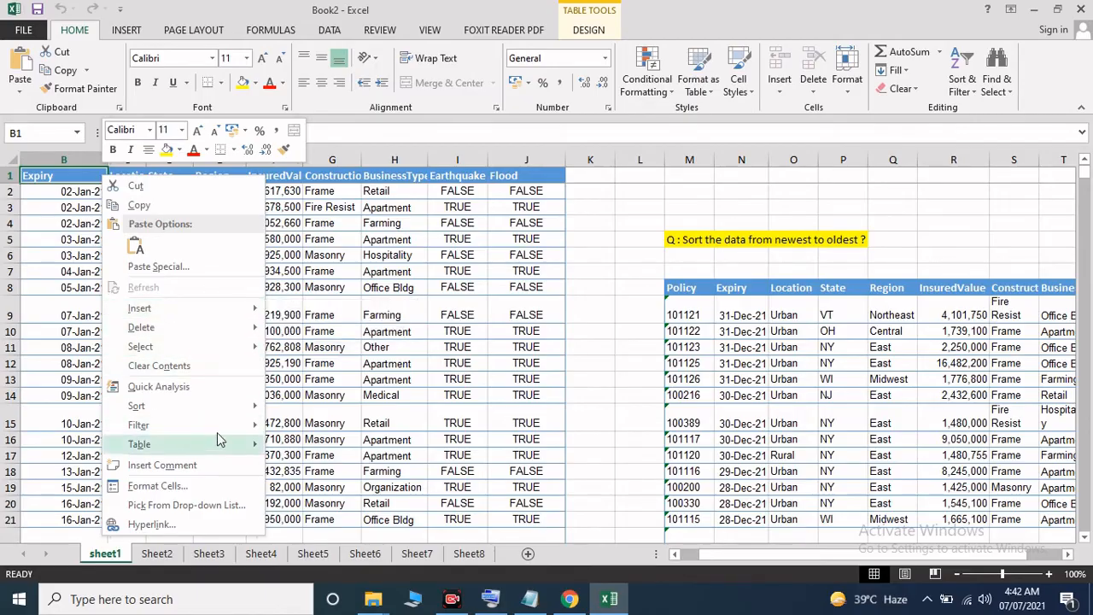
mouse_move(219, 434)
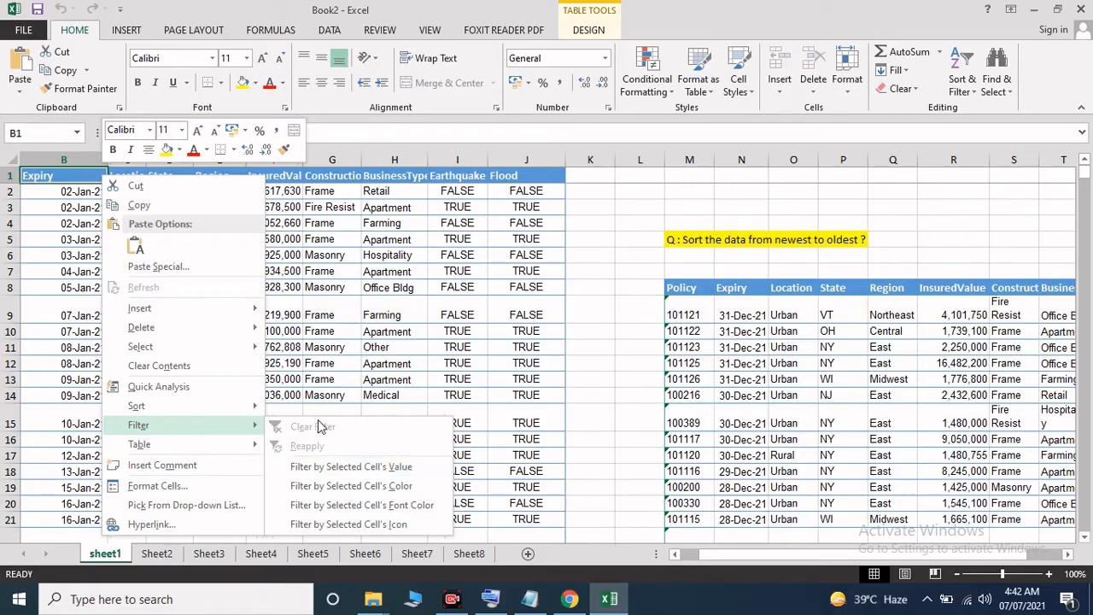
mouse_move(245, 408)
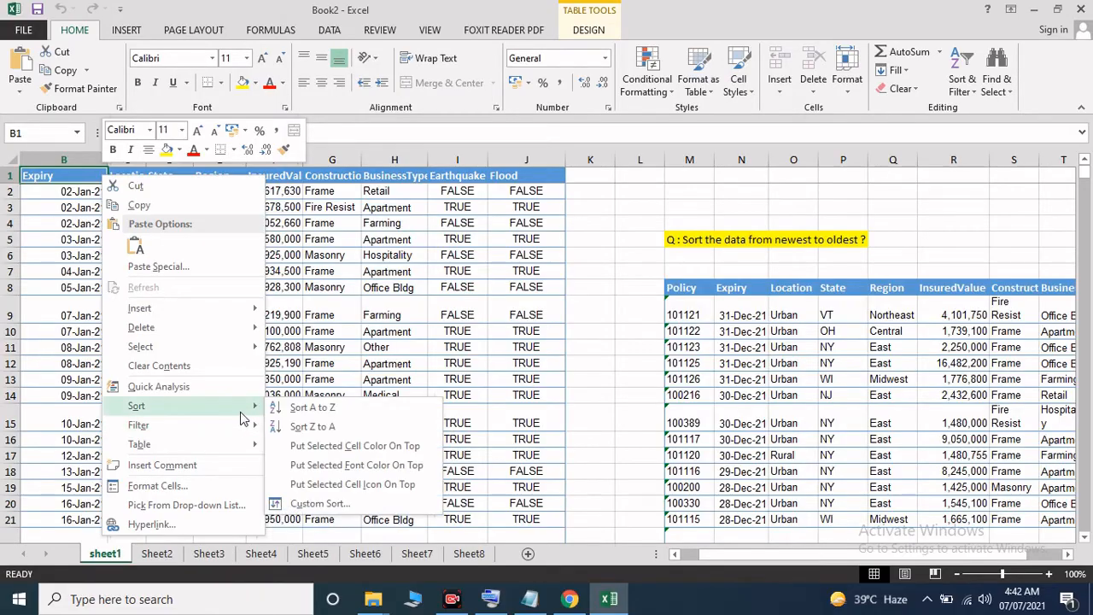
left_click(300, 407)
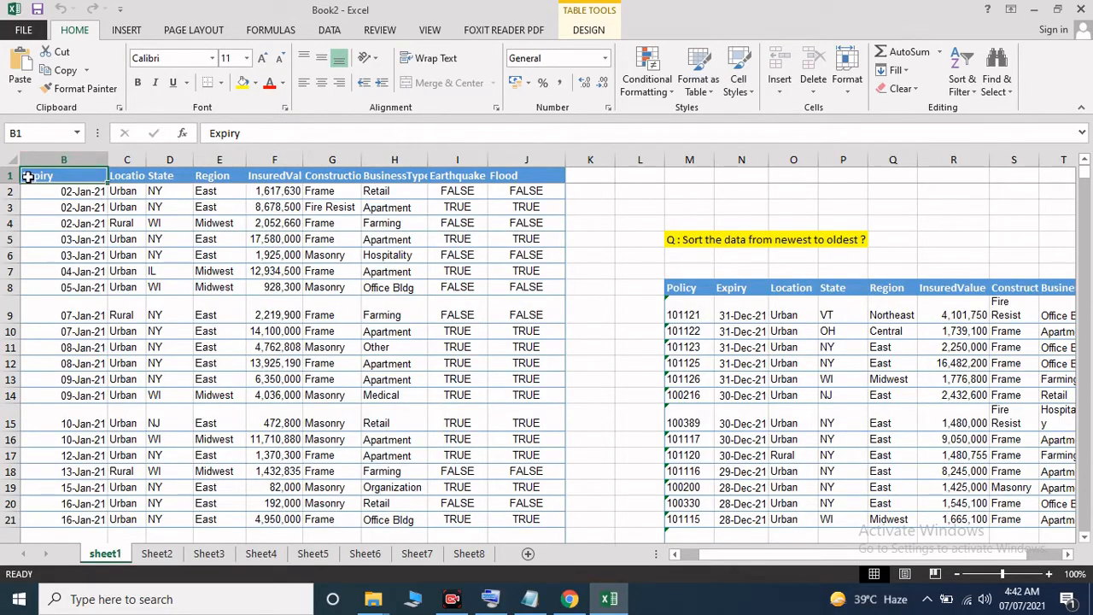
- Turn on filtering for the sheet1 table and sort it by Expiry from newest to oldest
left_click(962, 83)
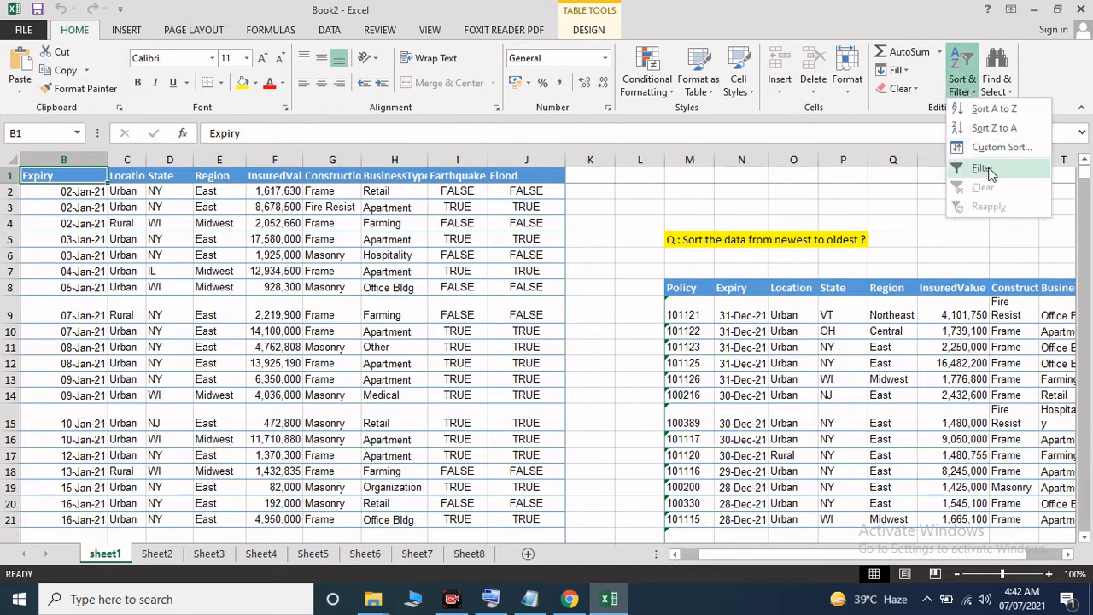
left_click(990, 168)
left_click(290, 236)
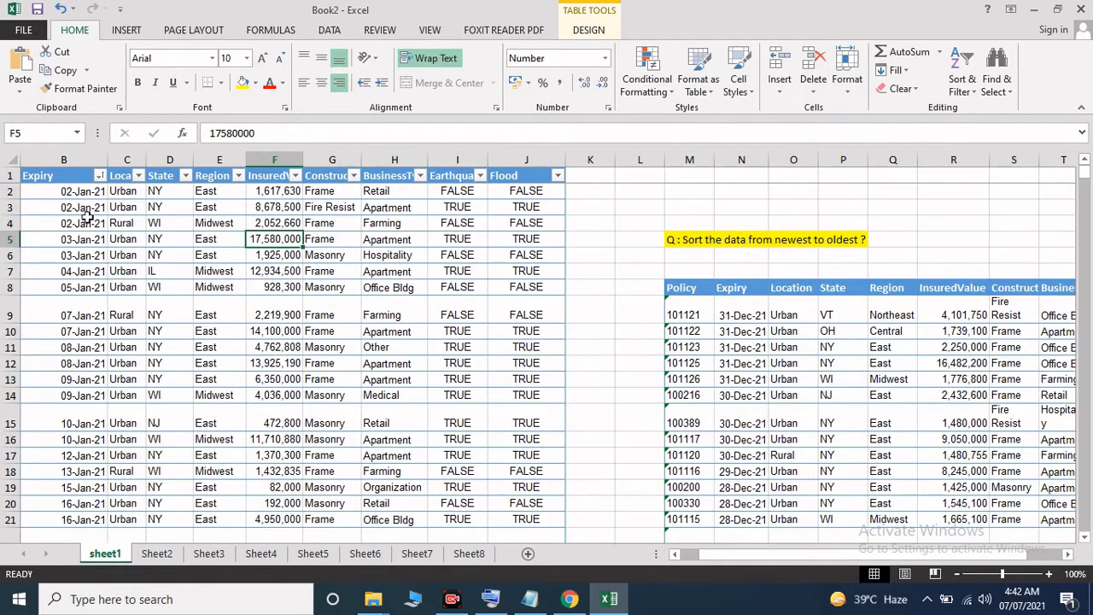
left_click(100, 175)
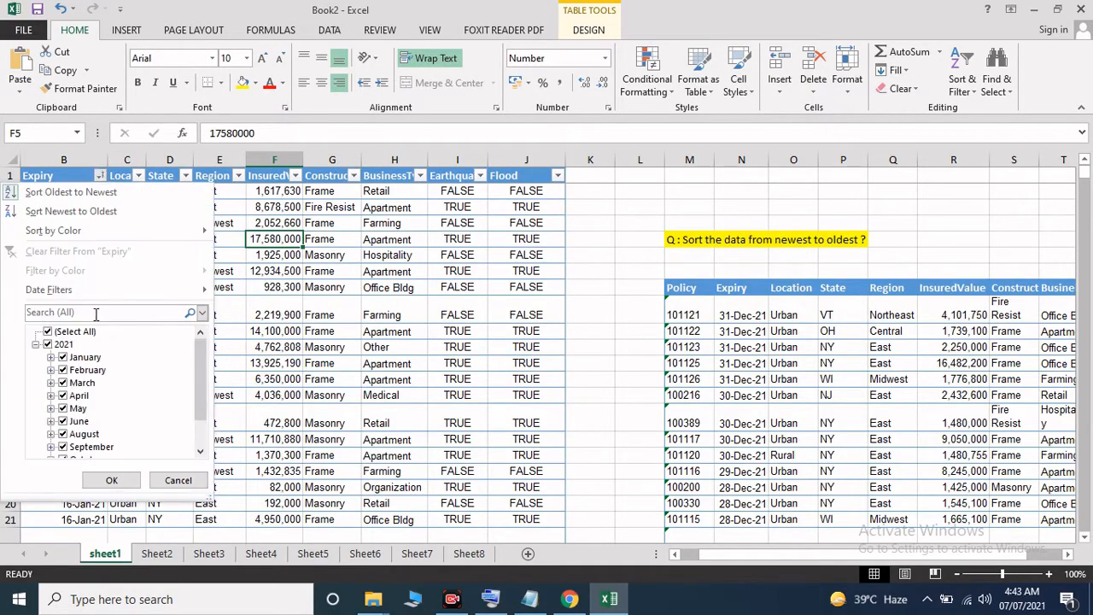
left_click(109, 213)
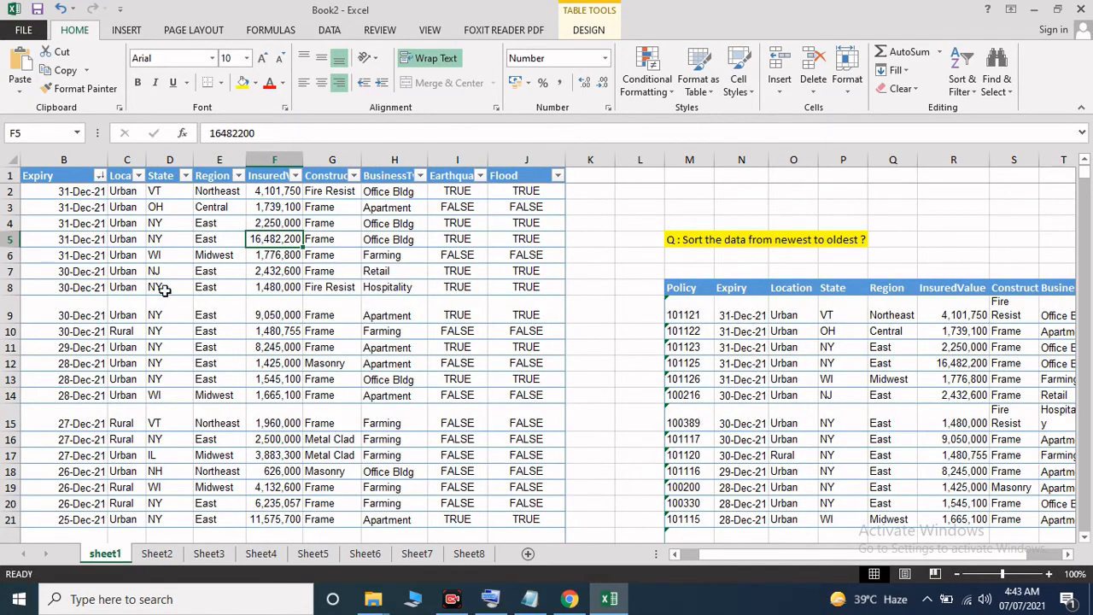
left_click(931, 420)
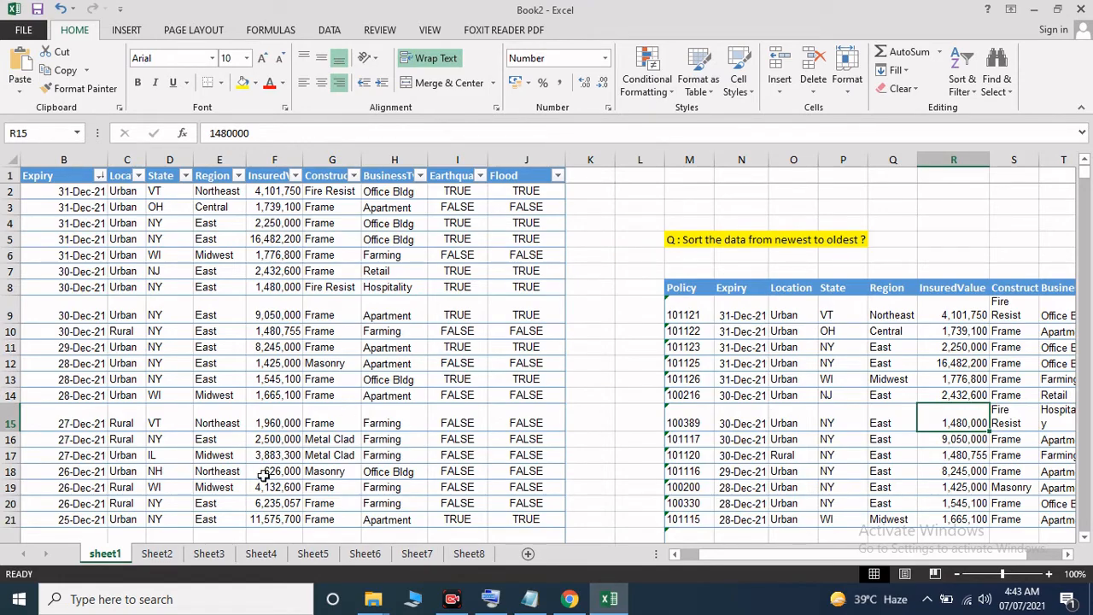
- On Sheet2, sort the insurance table by Region from Z to A
left_click(157, 554)
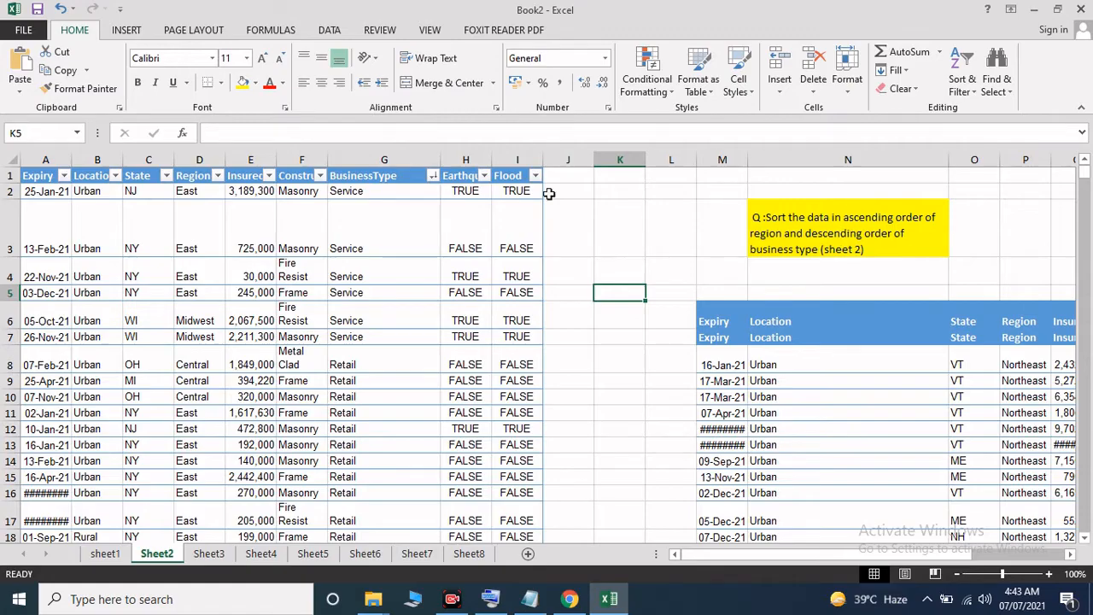
left_click(101, 211)
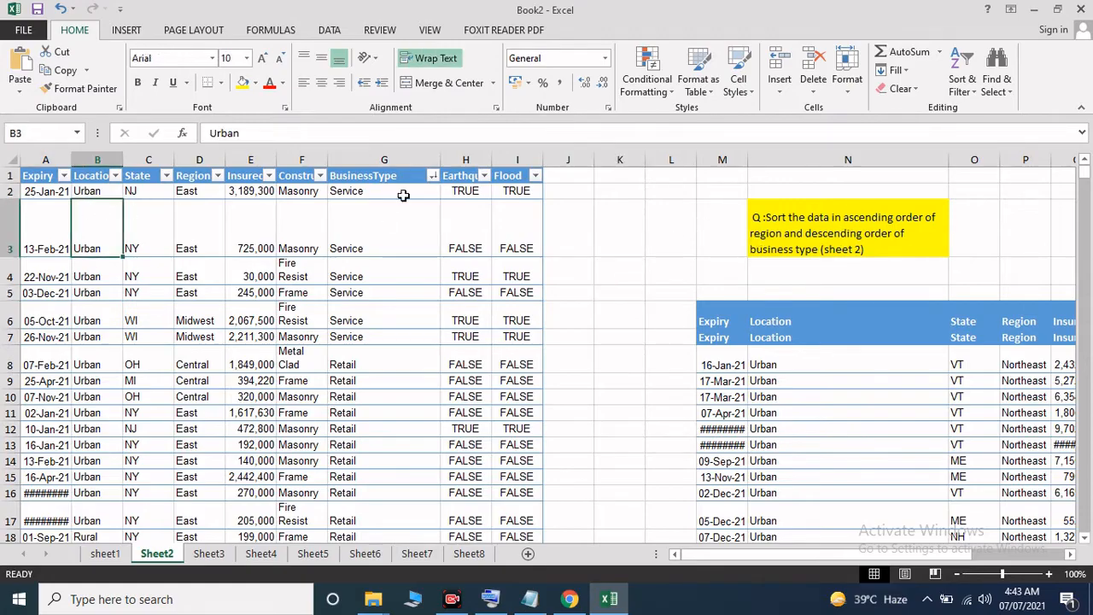
left_click(193, 176)
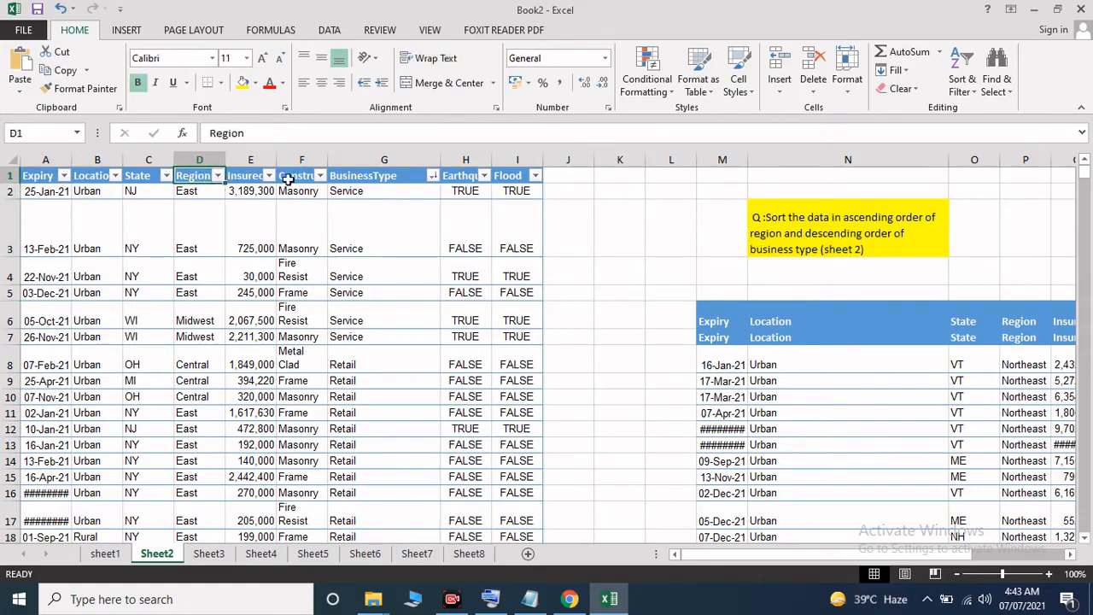
left_click(217, 176)
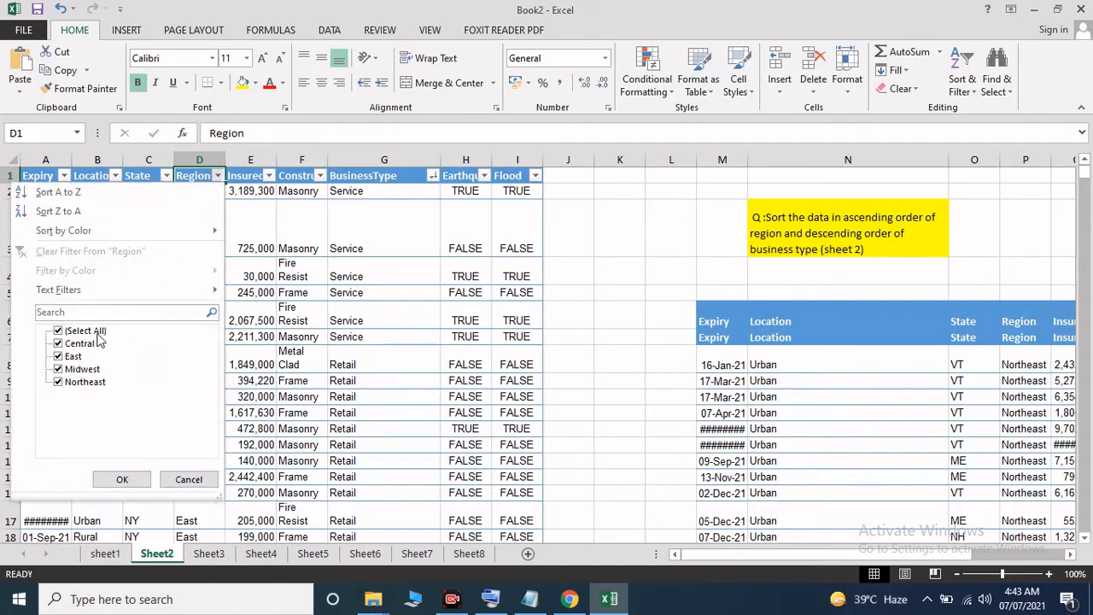
left_click(111, 214)
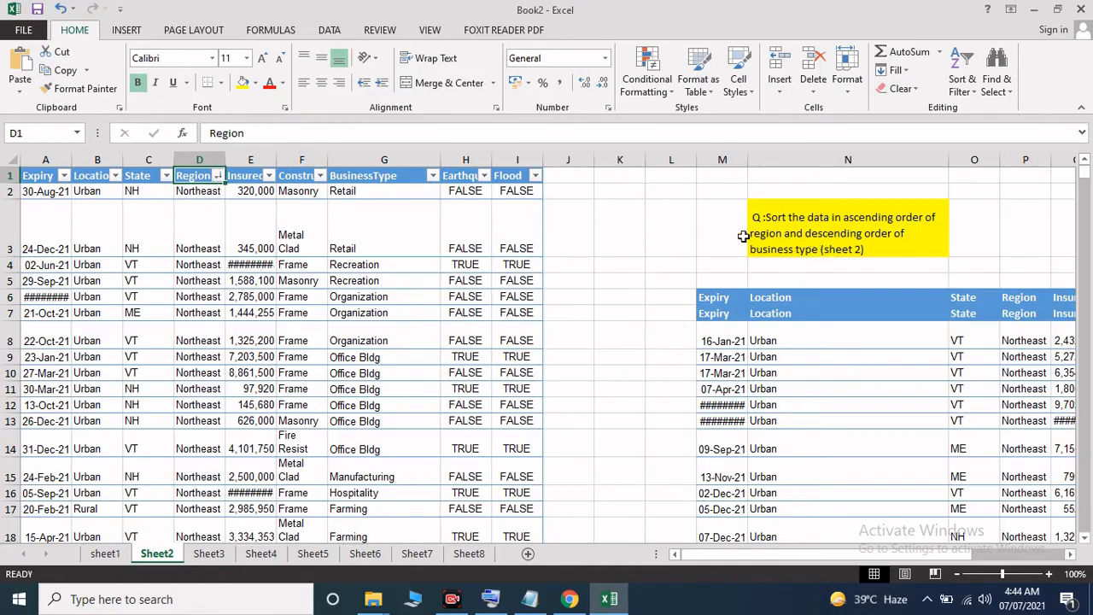
- Sort the Sheet2 table by BusinessType from A to Z and autofit the width of the Expiry column
left_click(334, 227)
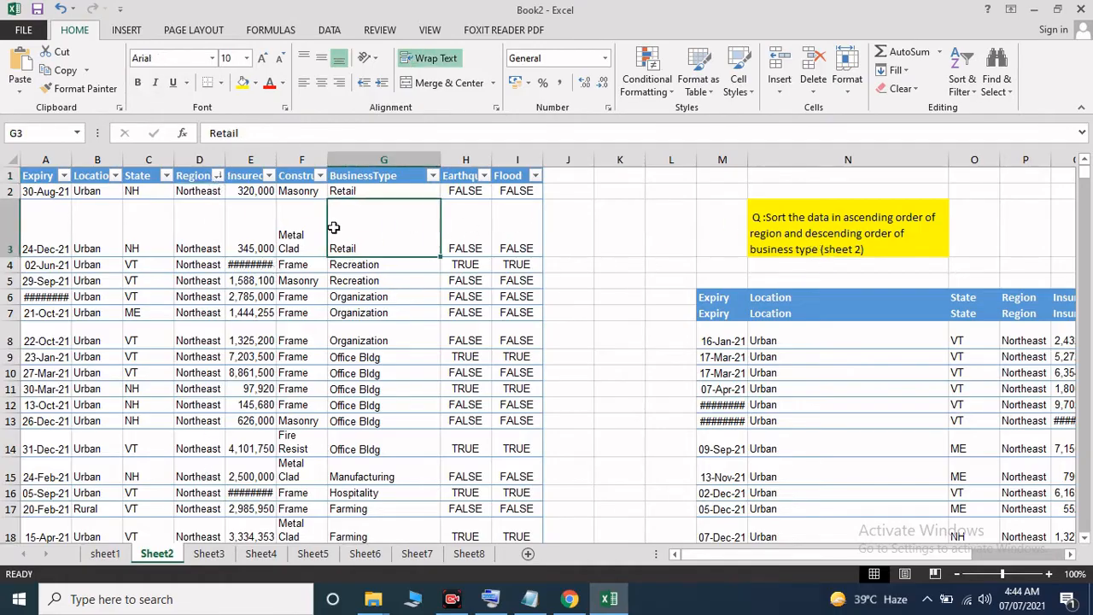
left_click(433, 176)
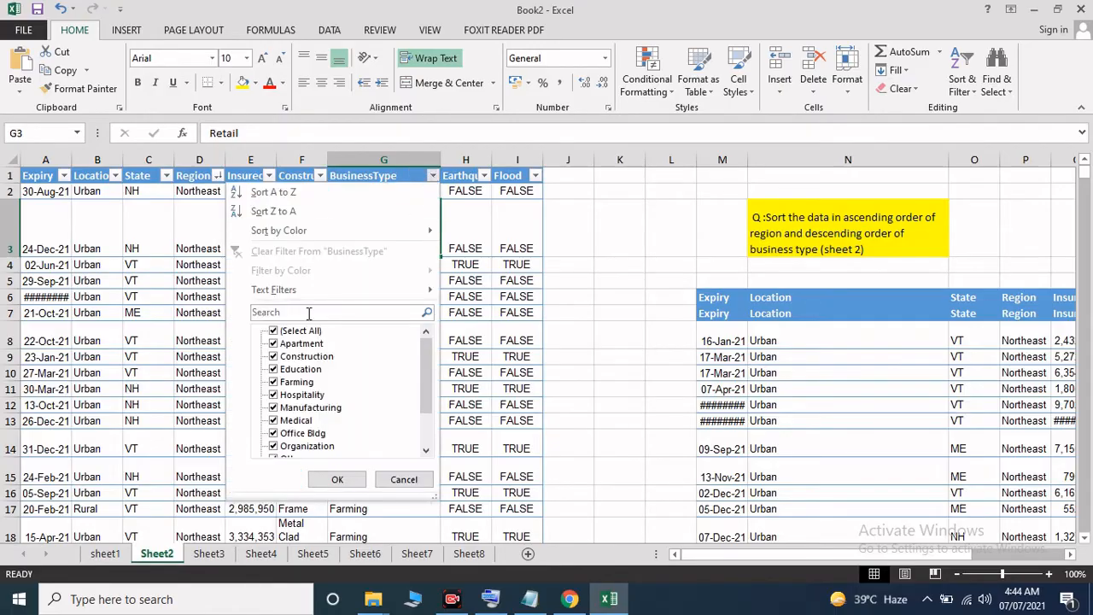
left_click(308, 191)
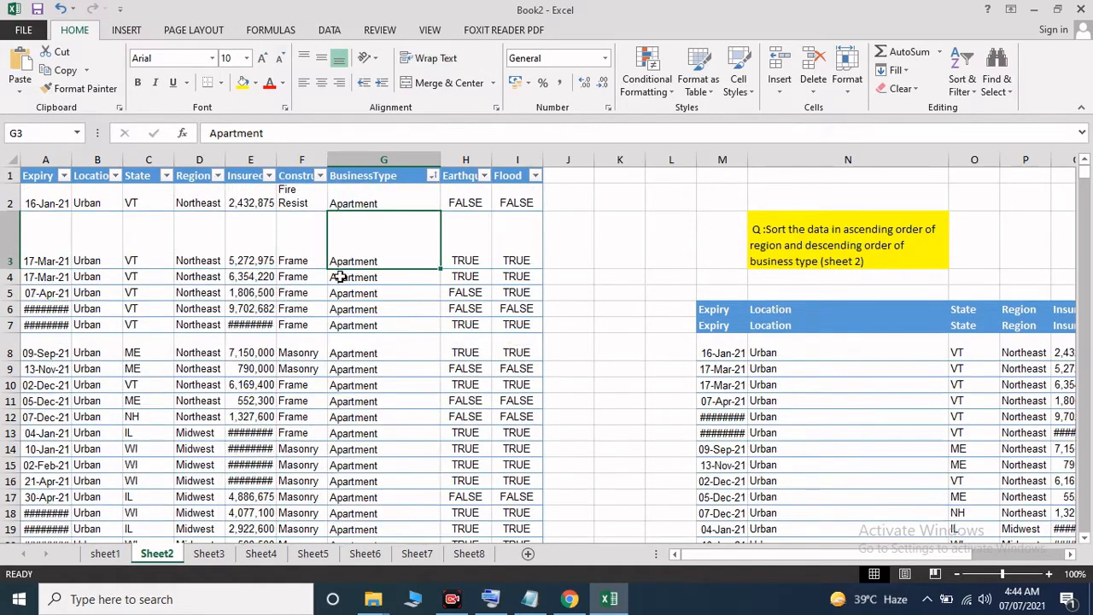
scroll(364, 348, "down", 3)
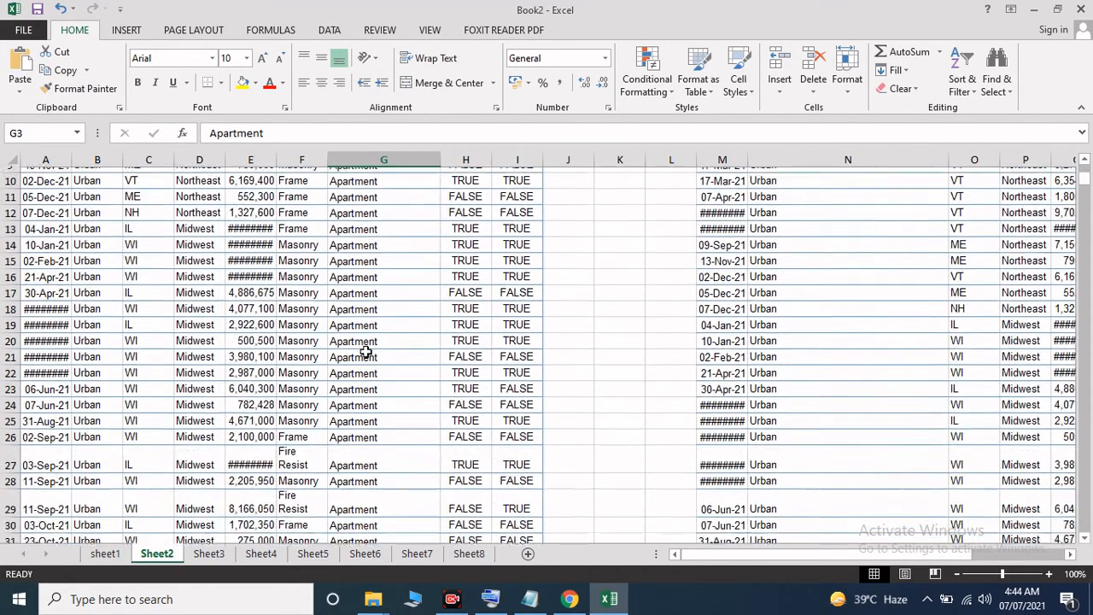
scroll(361, 349, "up", 3)
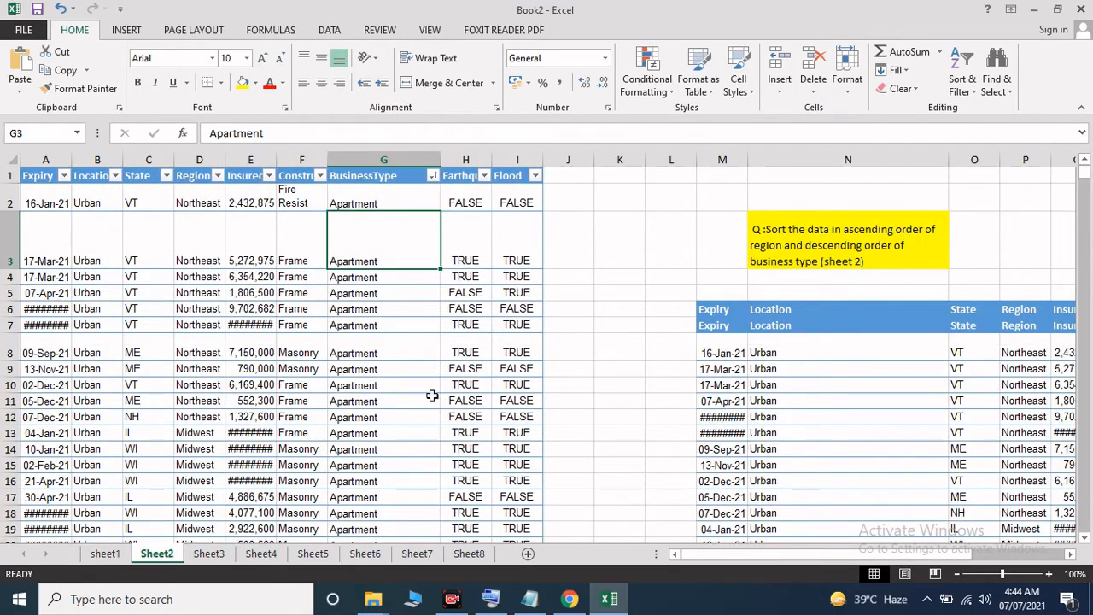
double_click(72, 158)
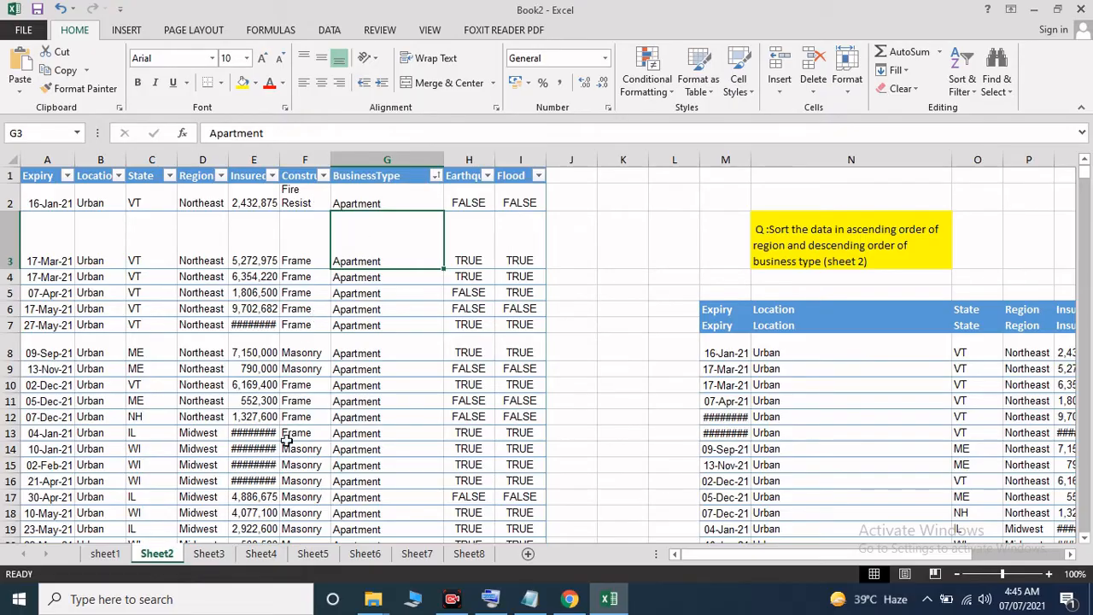
- Open Sheet3 and look over its Region column, the custom region order task and the answer table below it
left_click(208, 553)
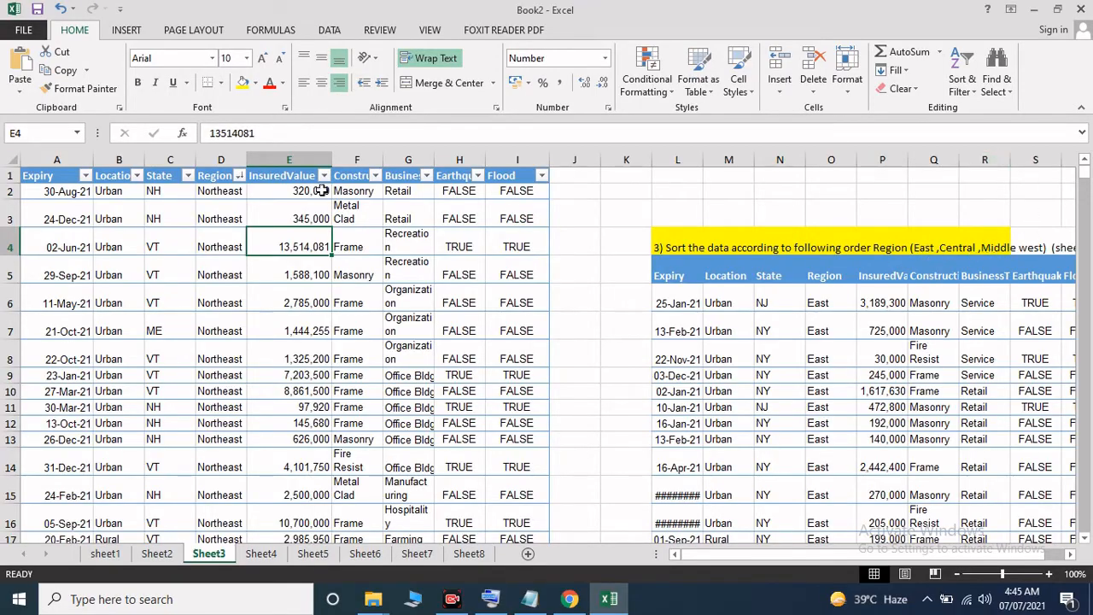
left_click(209, 179)
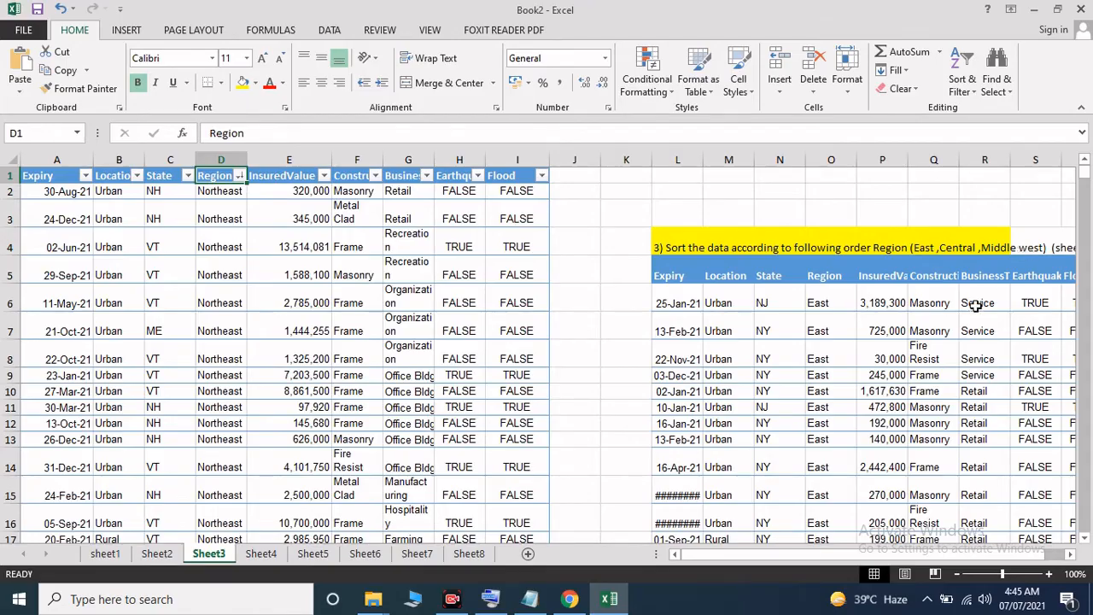
left_click_drag(770, 560, 795, 564)
left_click_drag(610, 300, 997, 530)
scroll(798, 301, "up", 3)
left_click(713, 356)
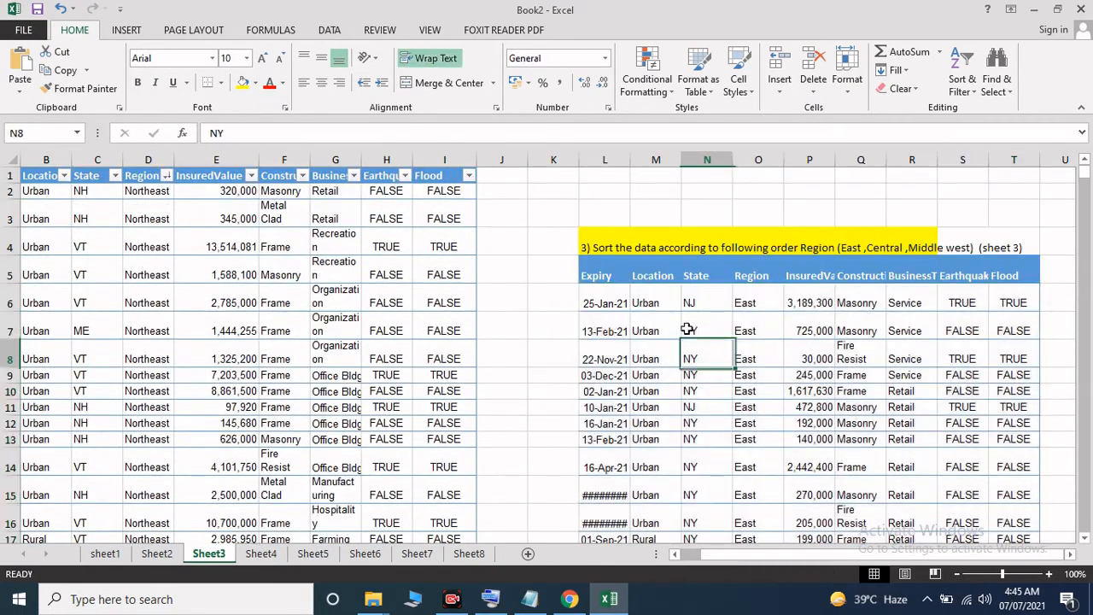
- Try to clear the contents of the entire answer table on Sheet3, including its headings, and undo the clearing
left_click_drag(611, 303, 1004, 580)
key("ctrl+a")
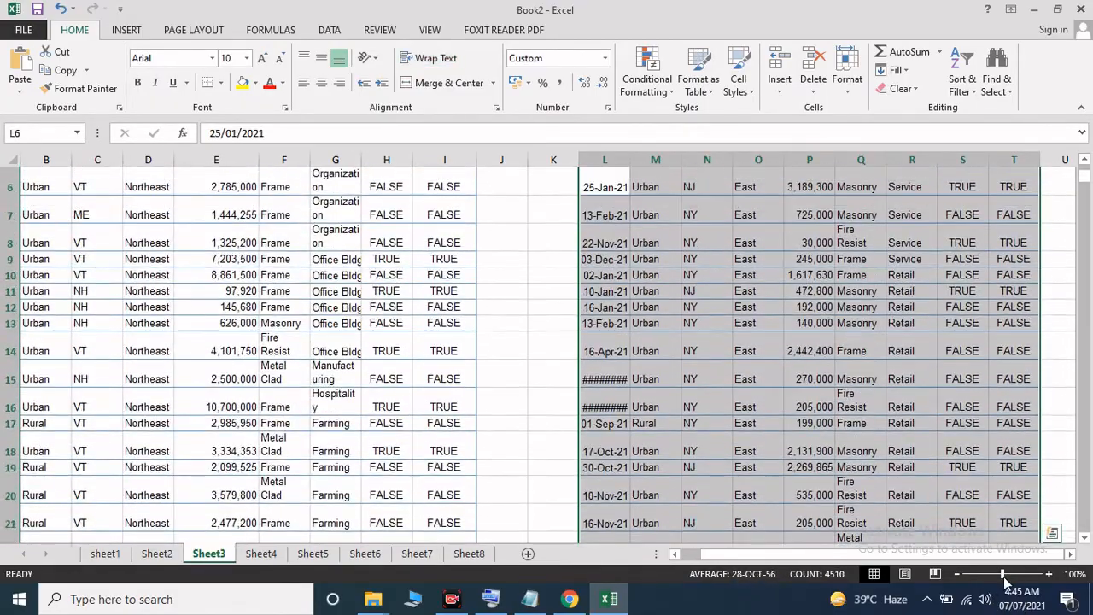
right_click(855, 393)
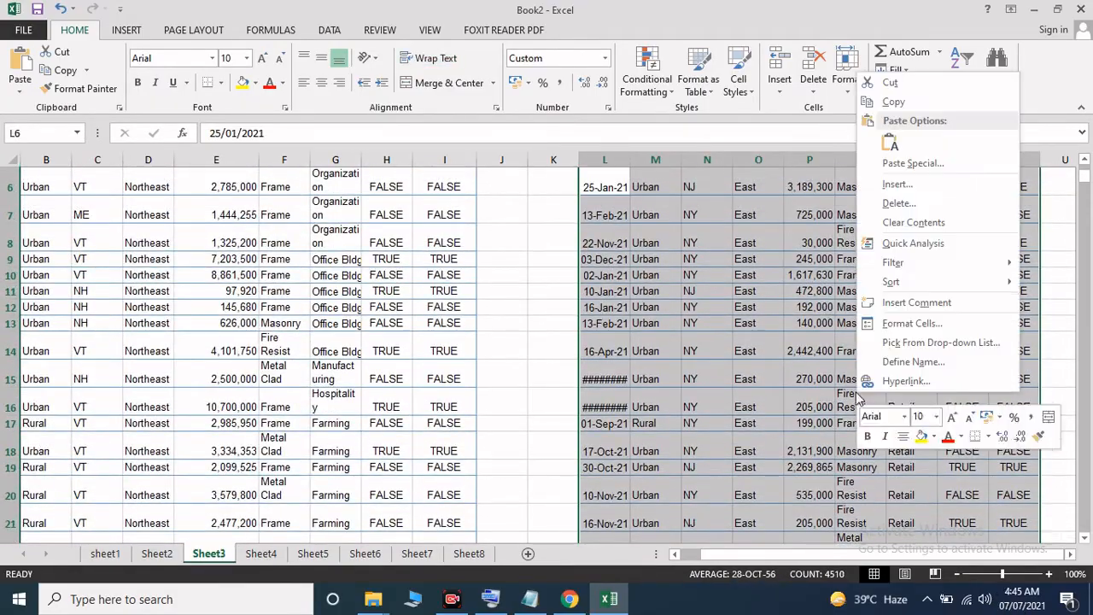
left_click(912, 223)
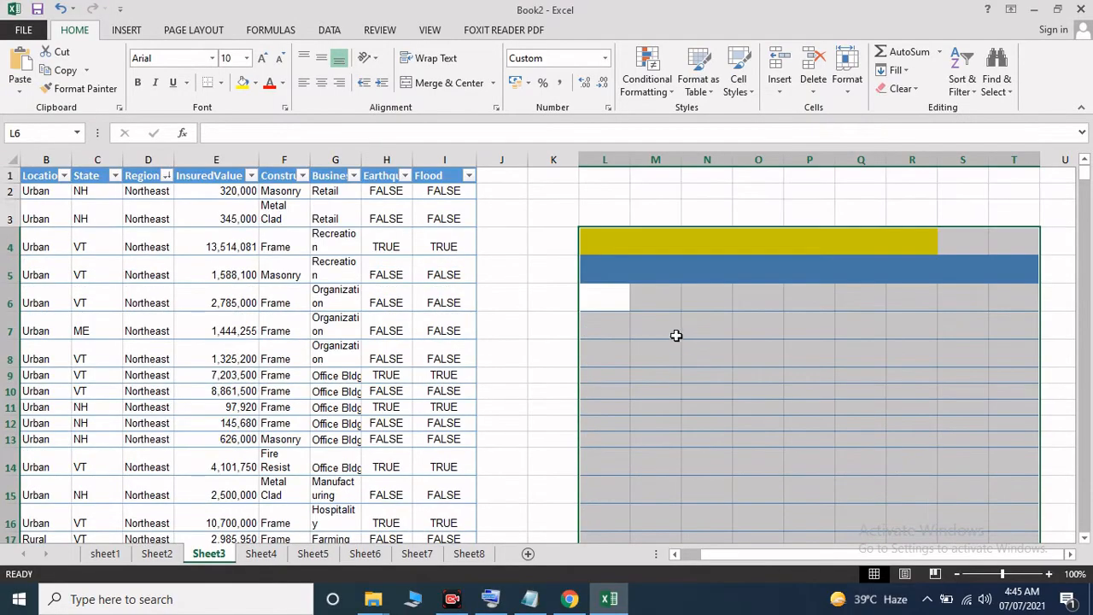
left_click(678, 318)
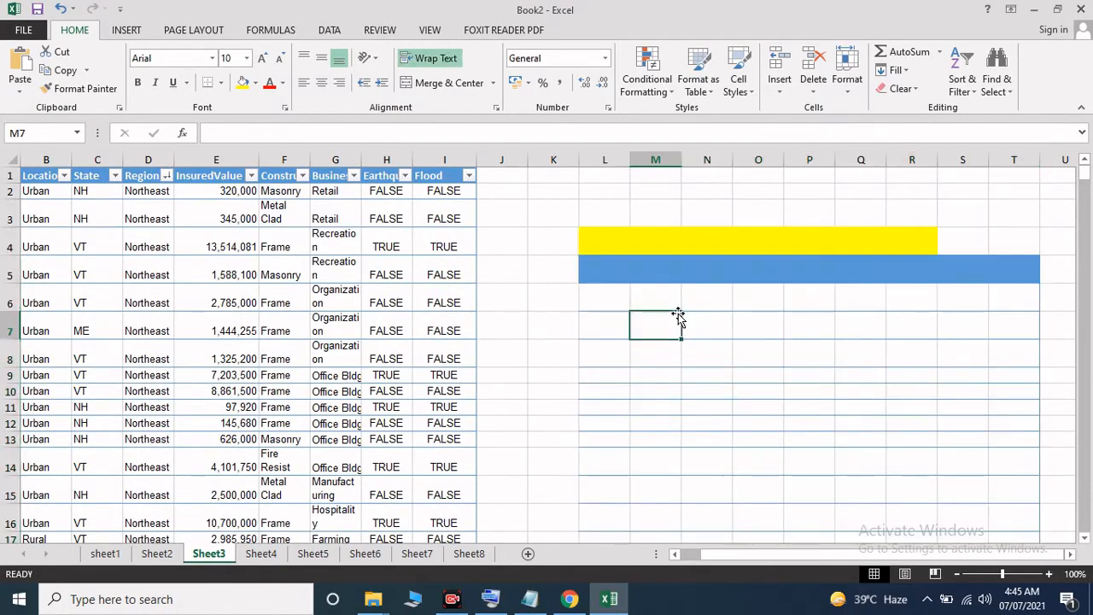
key("ctrl+z")
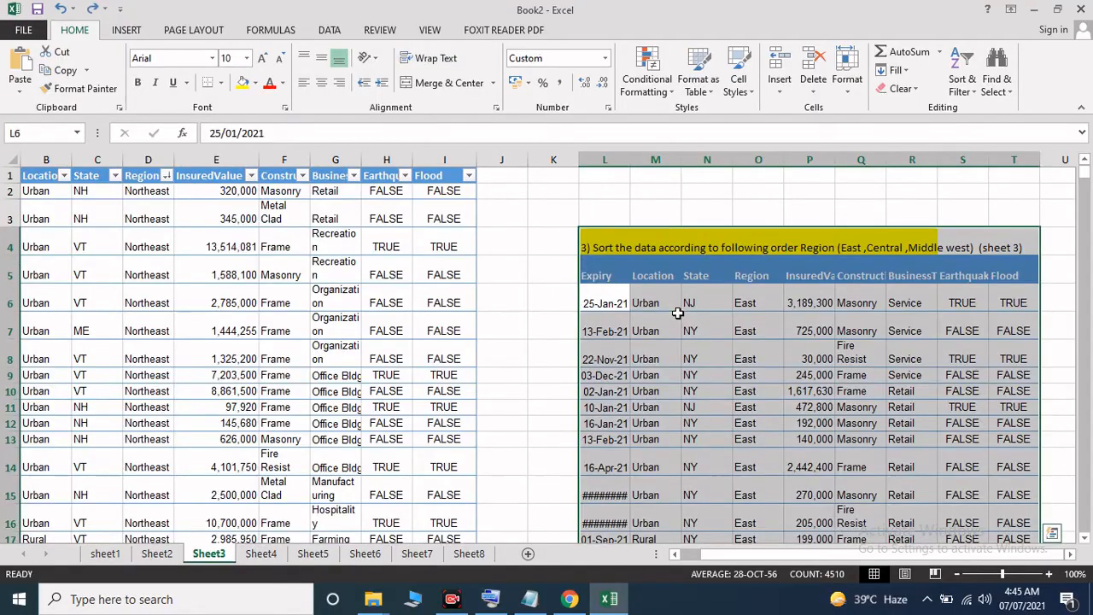
- Clear the contents of the answer rows L6:T501 on Sheet3, leaving the question and column headers out of the selection
left_click_drag(677, 313, 1039, 504)
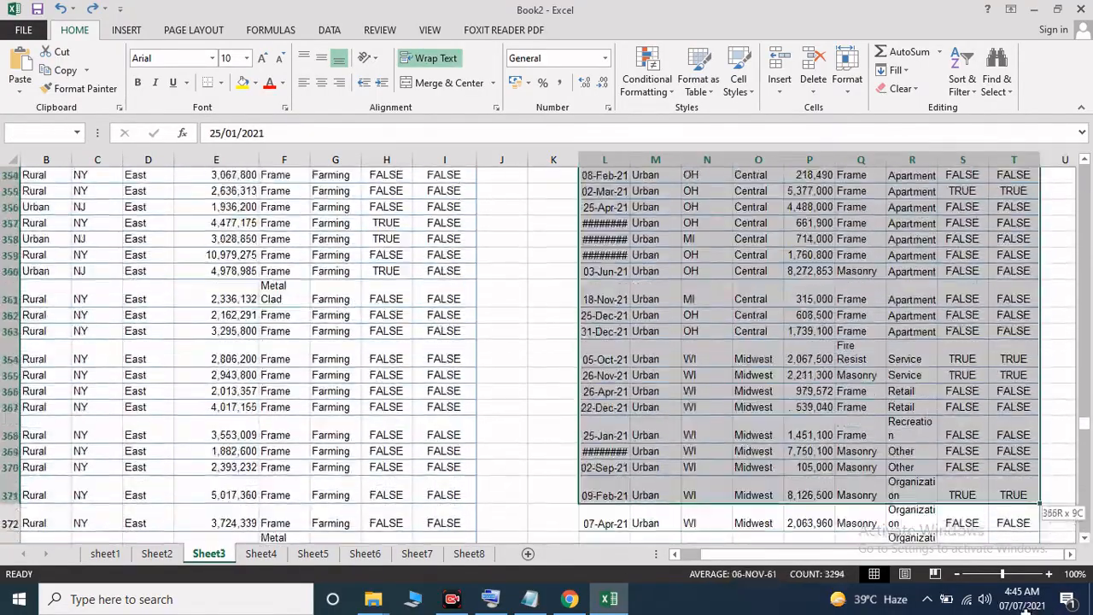
left_click_drag(1029, 610, 1014, 447)
right_click(893, 259)
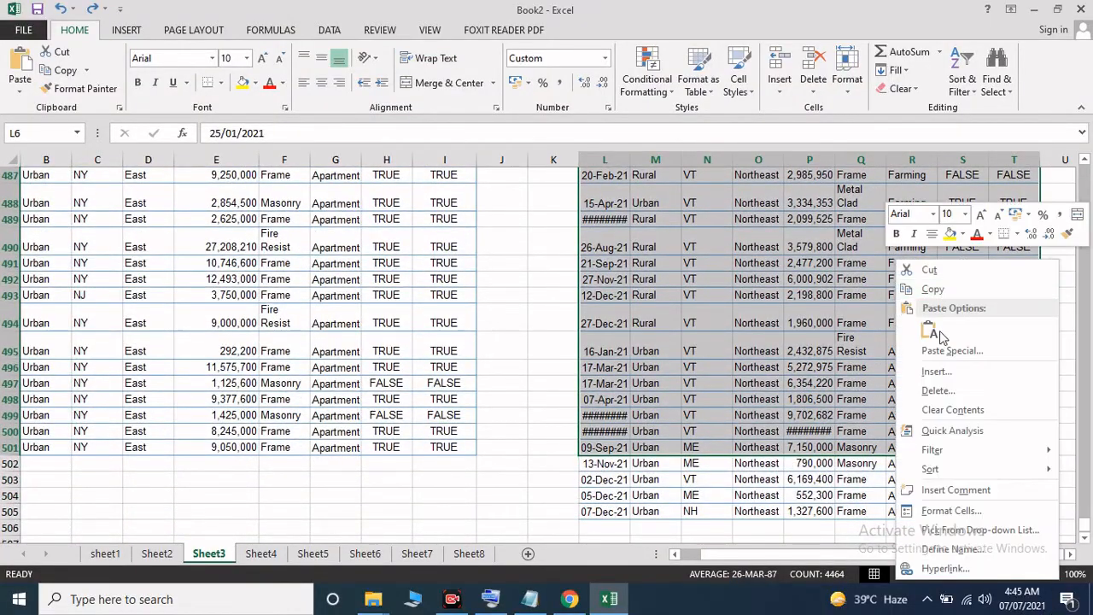
left_click(952, 410)
key("ctrl+Home")
left_click(911, 339)
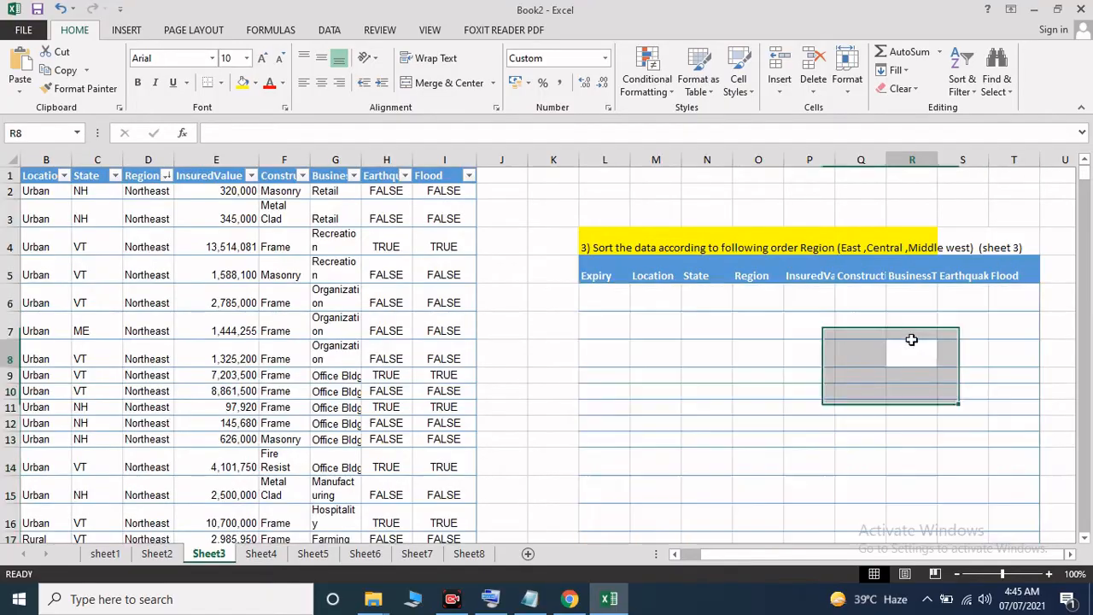
left_click(586, 309)
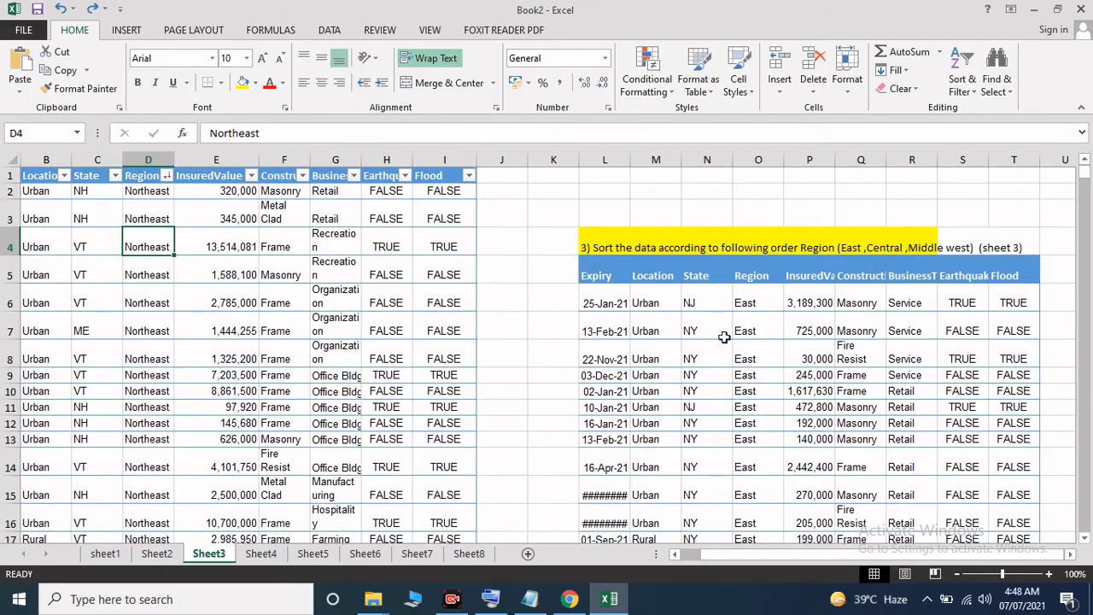
- Try to sort the Sheet3 table by Region through a custom list with the entries East,Central,Middlewest
left_click_drag(601, 273, 1007, 523)
left_click(860, 467)
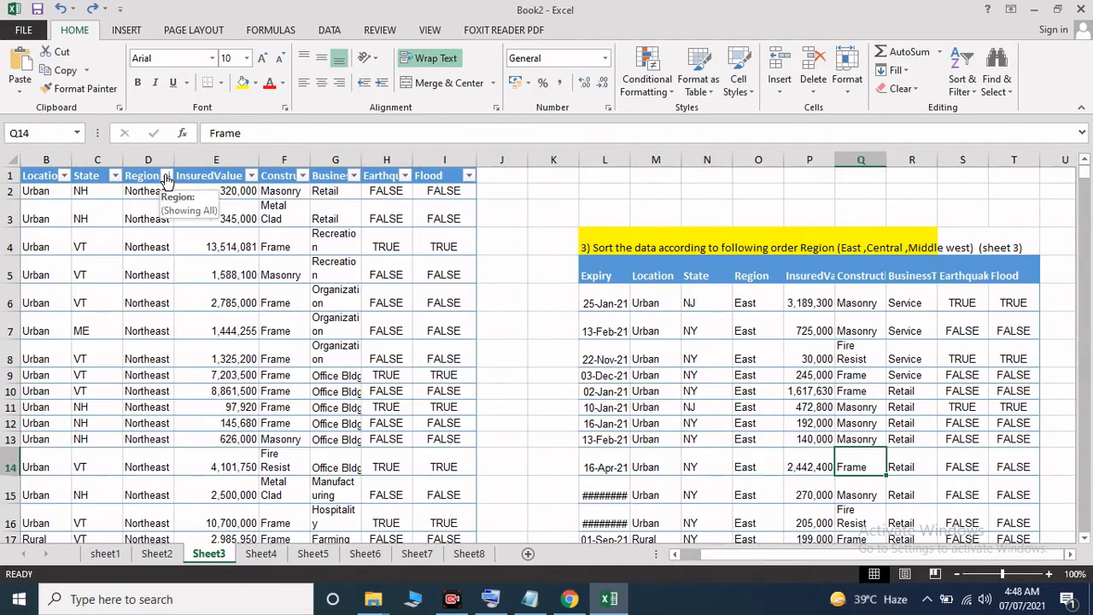
left_click(153, 189)
right_click(160, 189)
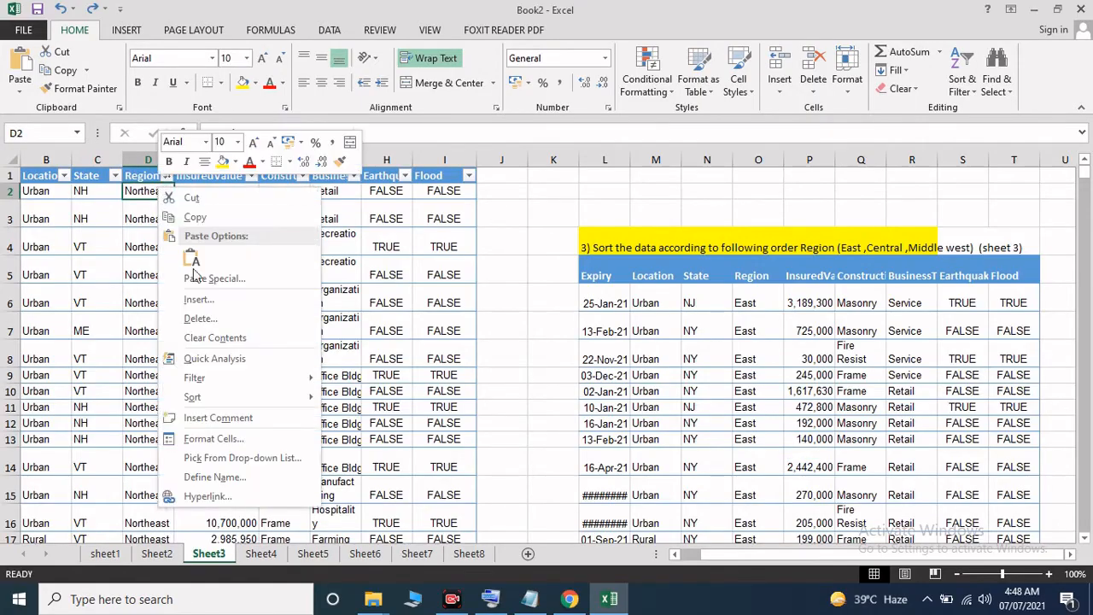
mouse_move(244, 397)
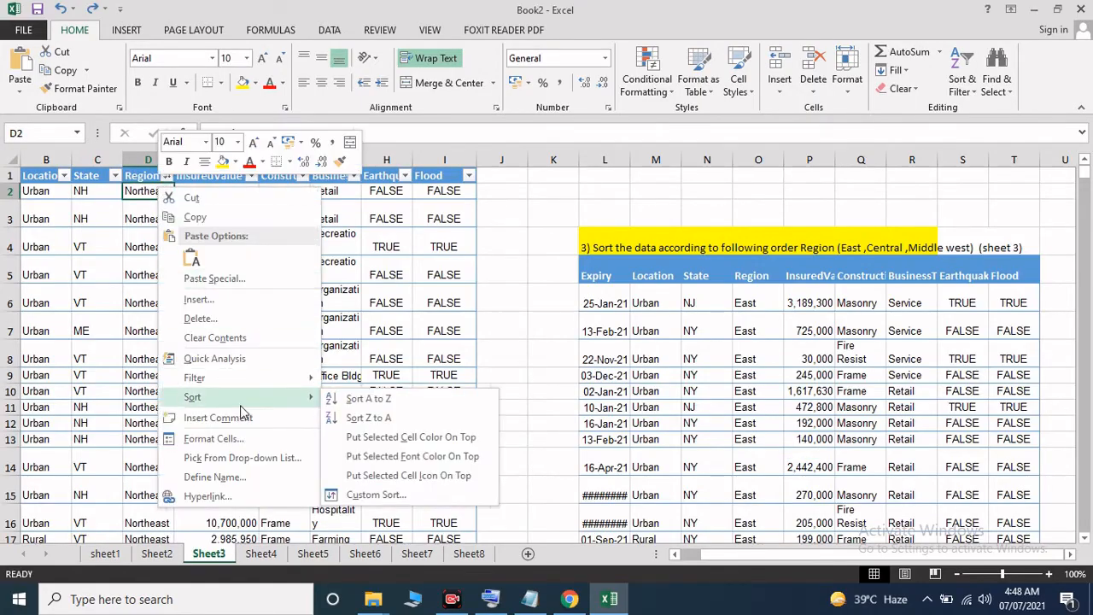
left_click(411, 496)
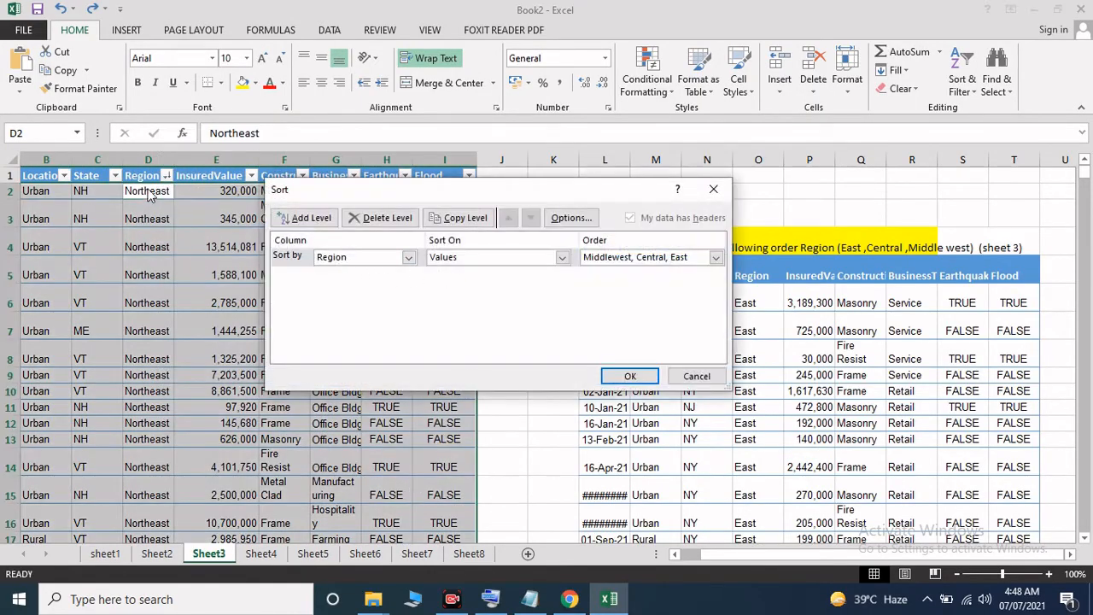
left_click(716, 258)
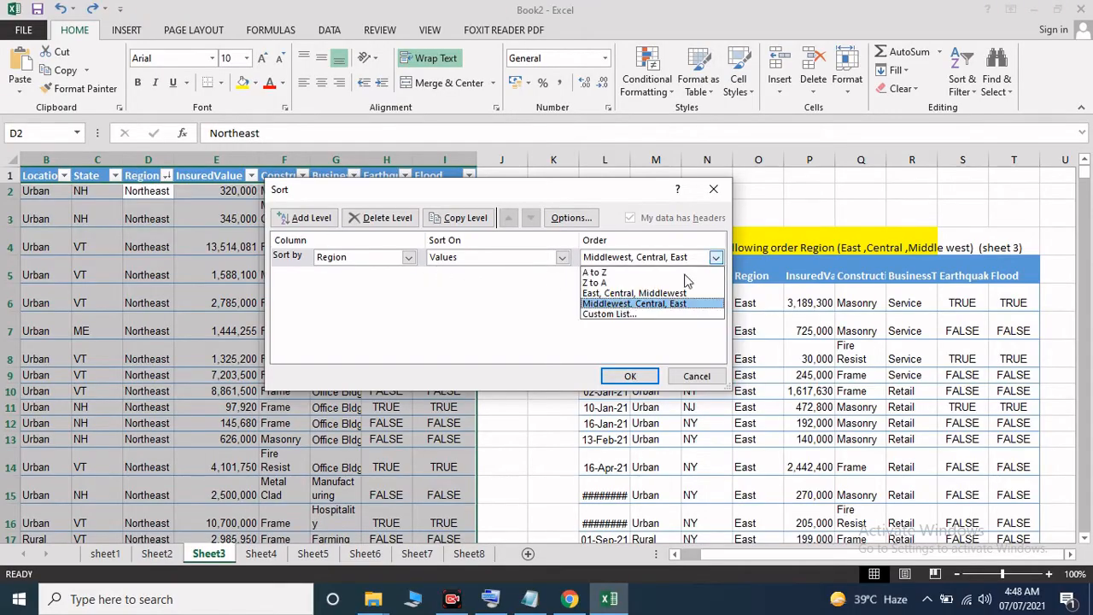
left_click(609, 315)
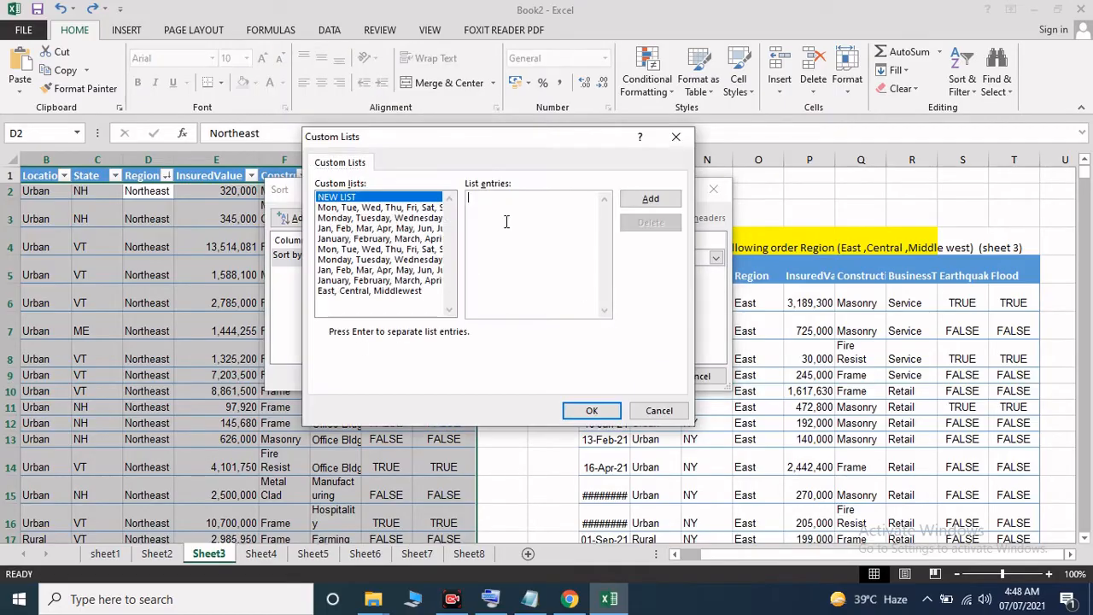
left_click_drag(516, 148, 399, 145)
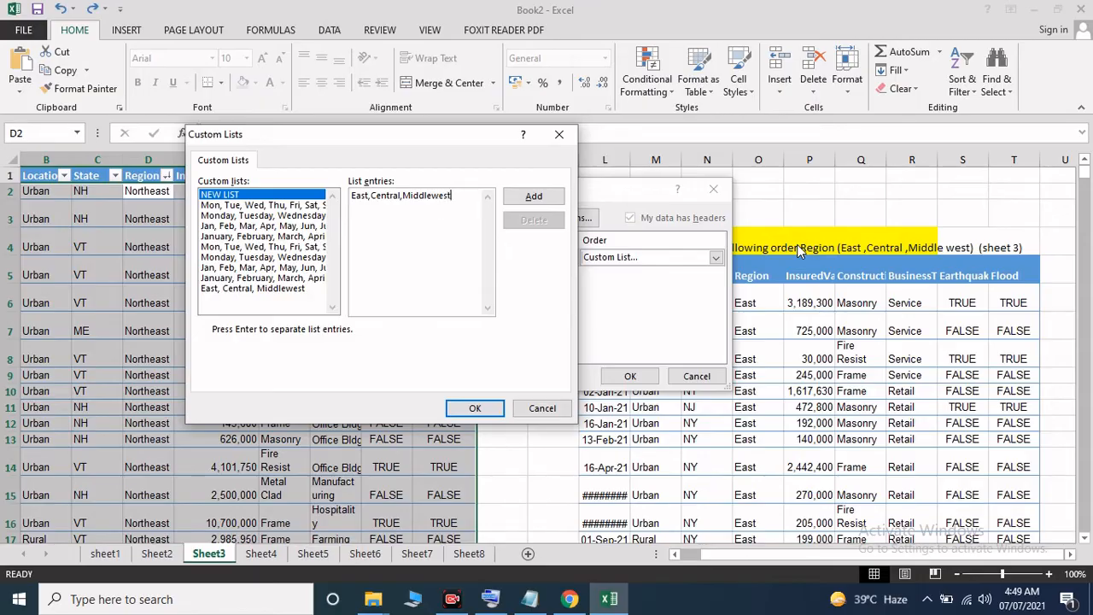
left_click(491, 414)
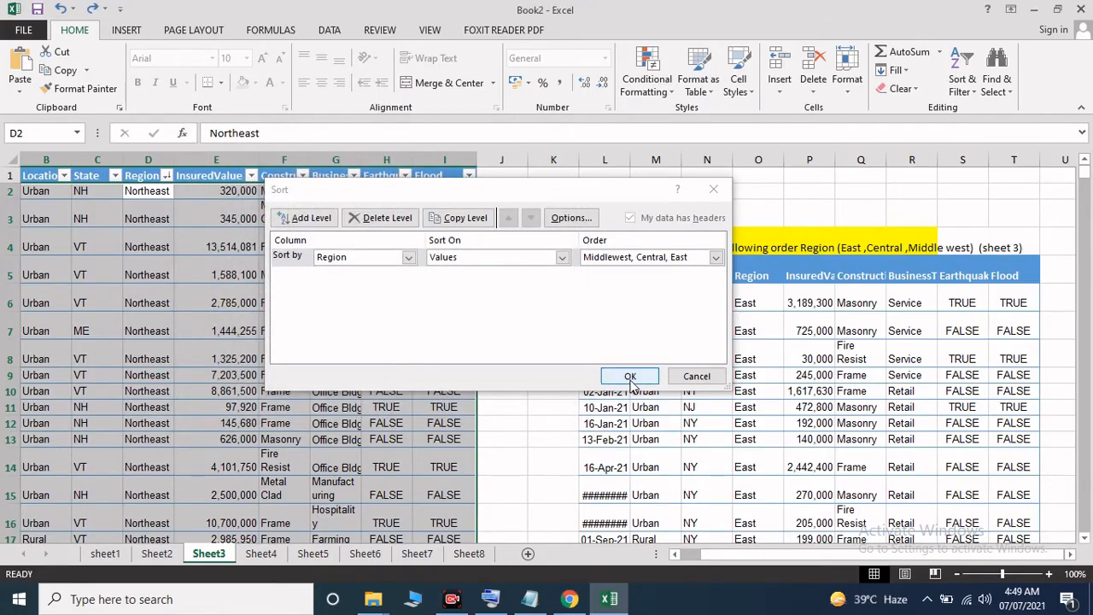
left_click(630, 376)
- Sort the Sheet3 table by the values of Region in the custom order East, Central, Middlewest
left_click(157, 210)
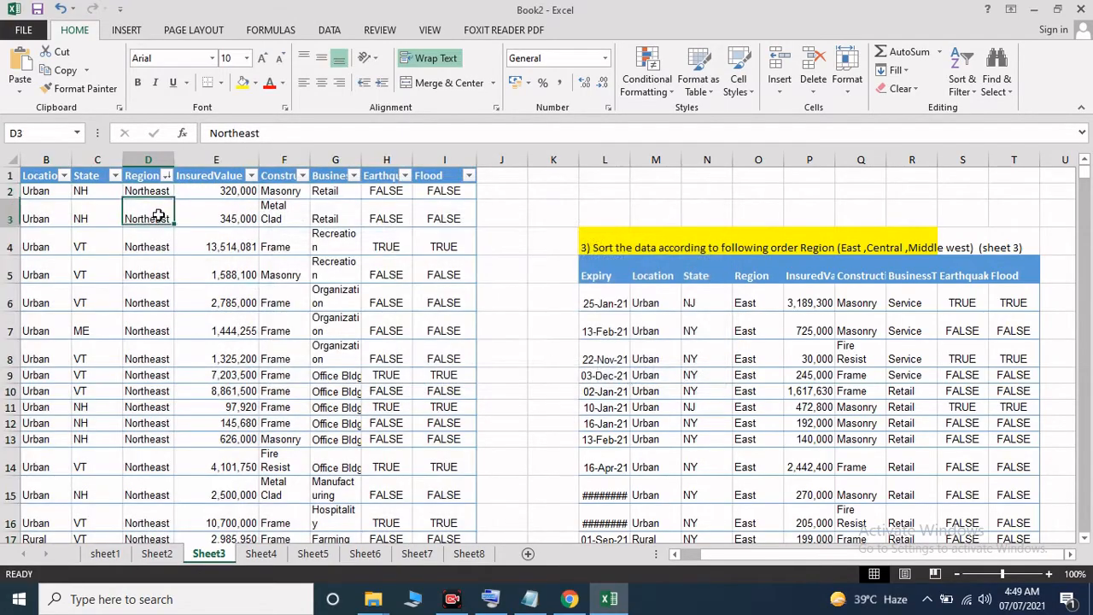
left_click(141, 171)
right_click(141, 170)
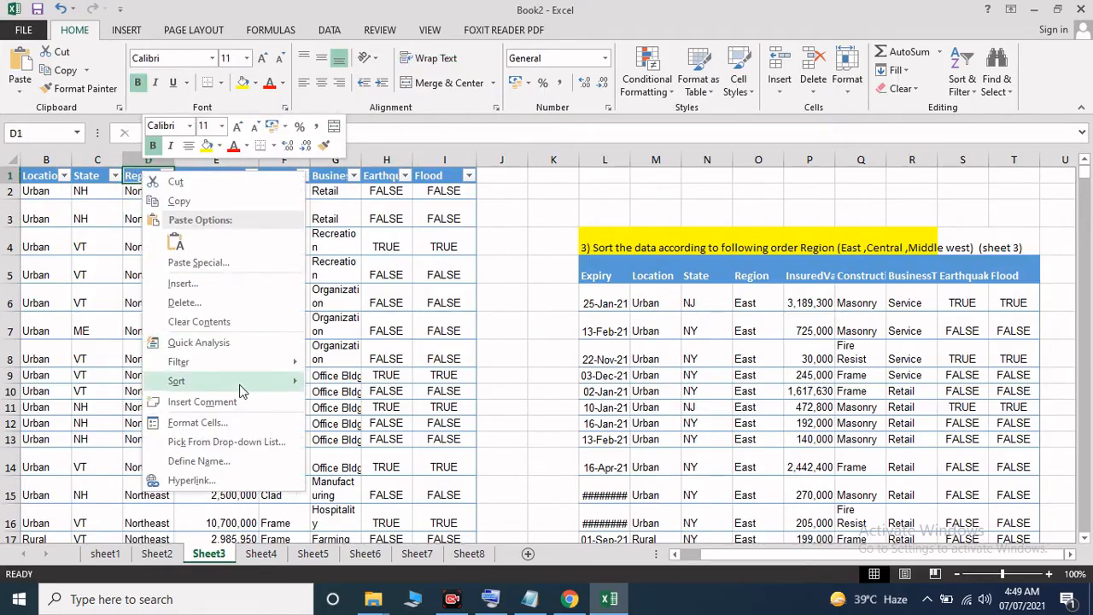
mouse_move(244, 388)
left_click(360, 478)
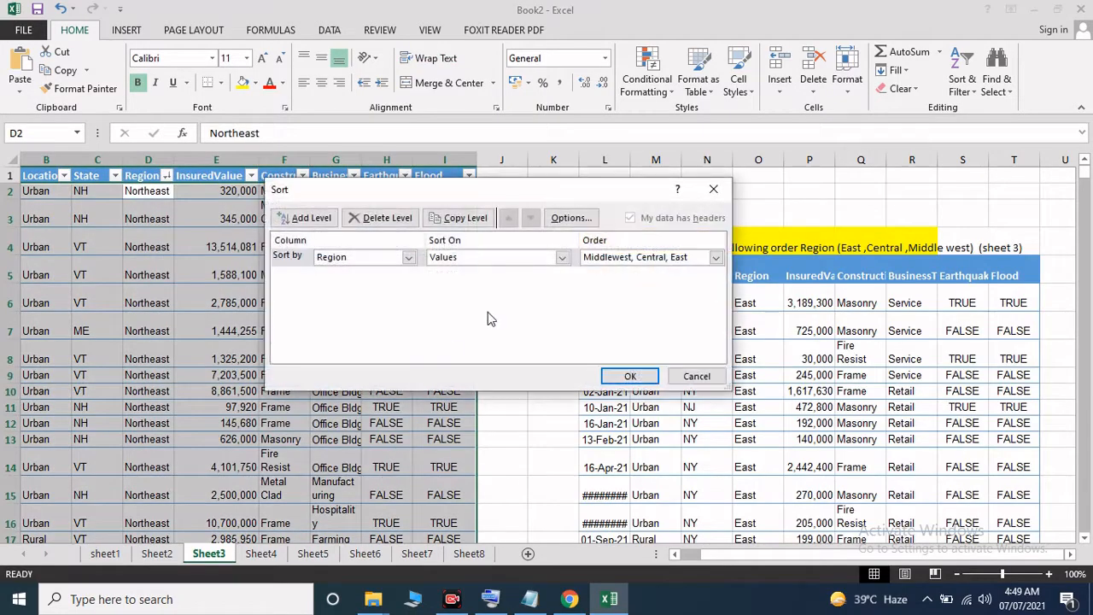
left_click(715, 257)
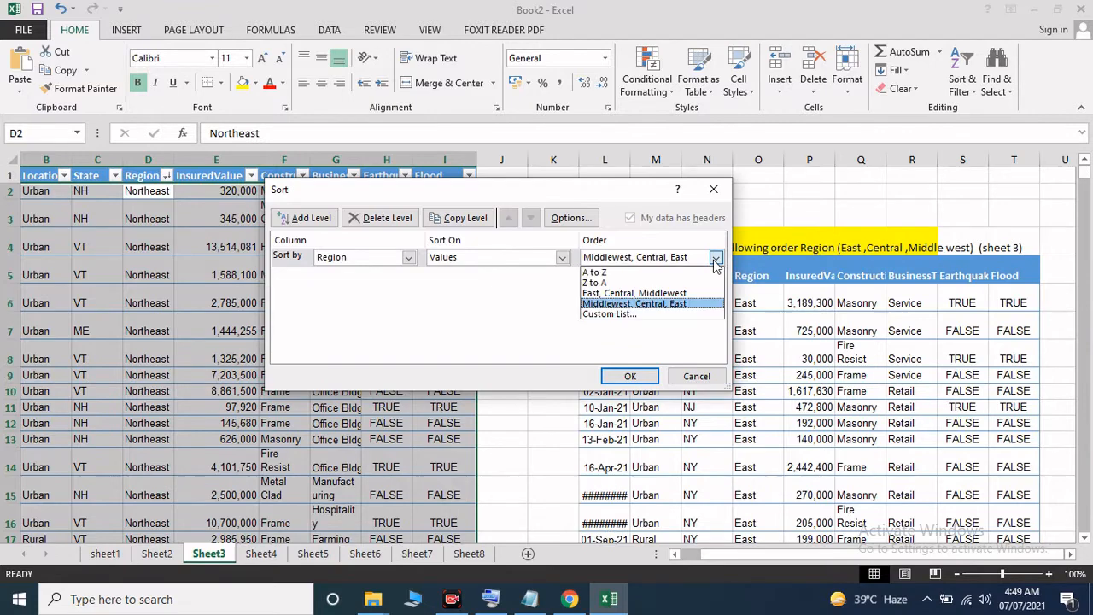
left_click(635, 295)
left_click(629, 375)
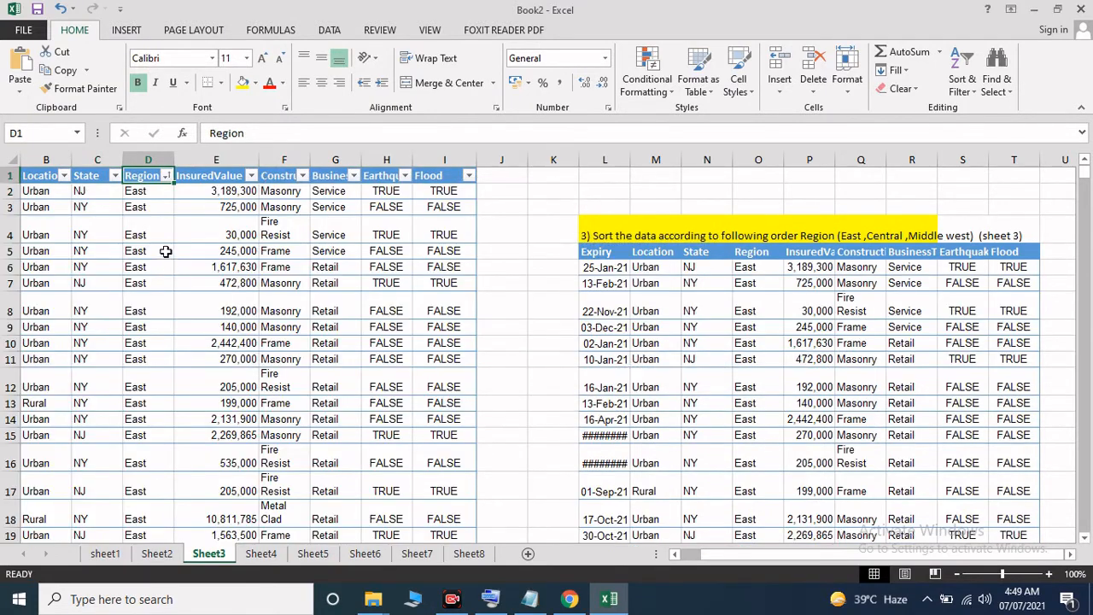
- Check the order of the Region values down the sorted Sheet3 table and return to its first rows
left_click(157, 225)
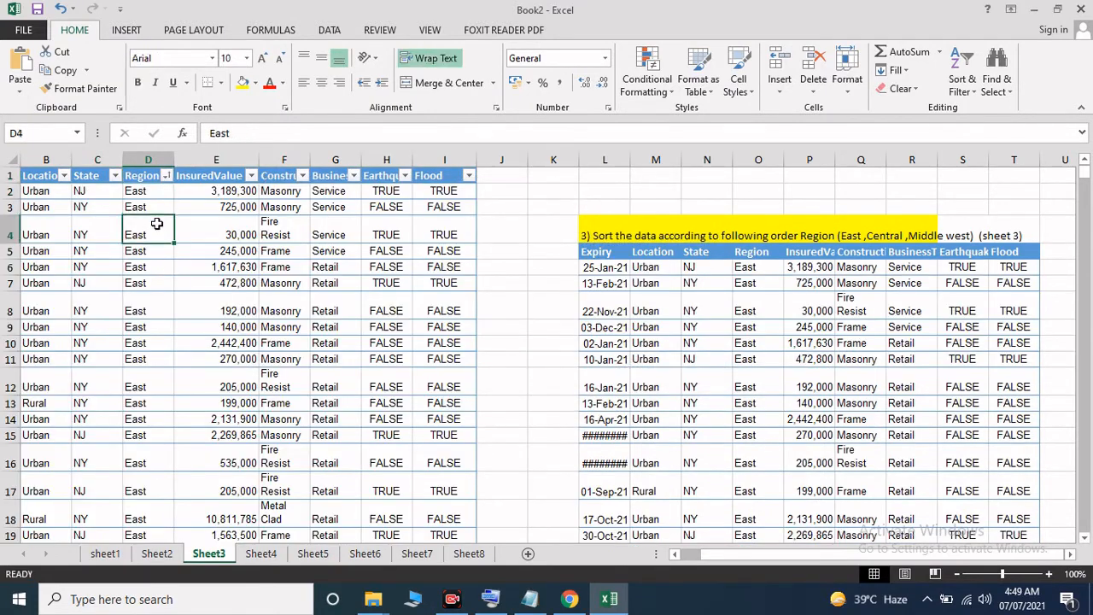
left_click(141, 270)
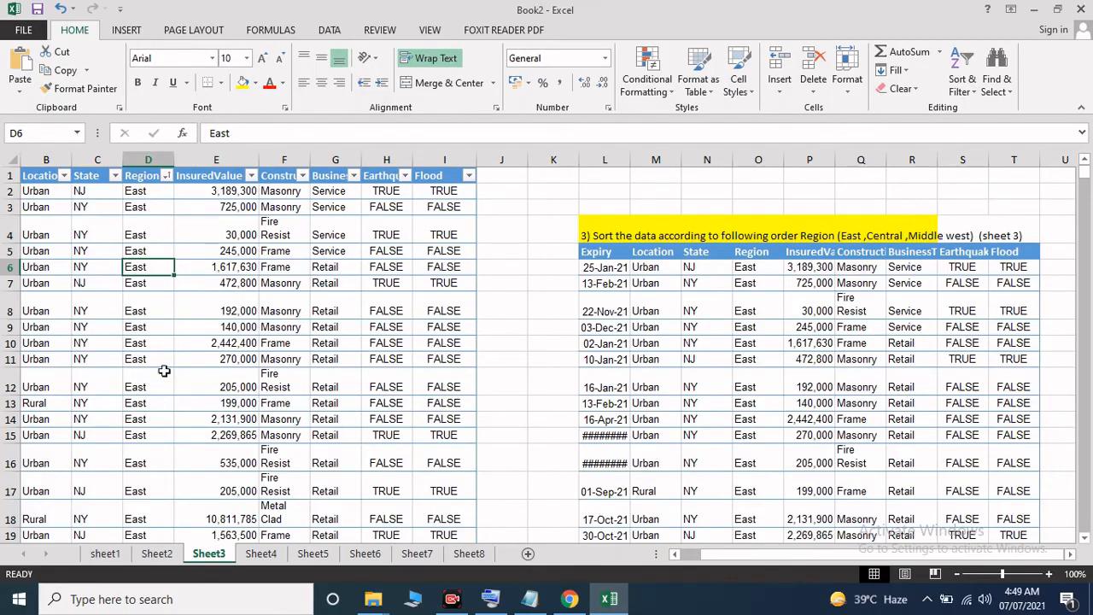
scroll(164, 370, "down", 20)
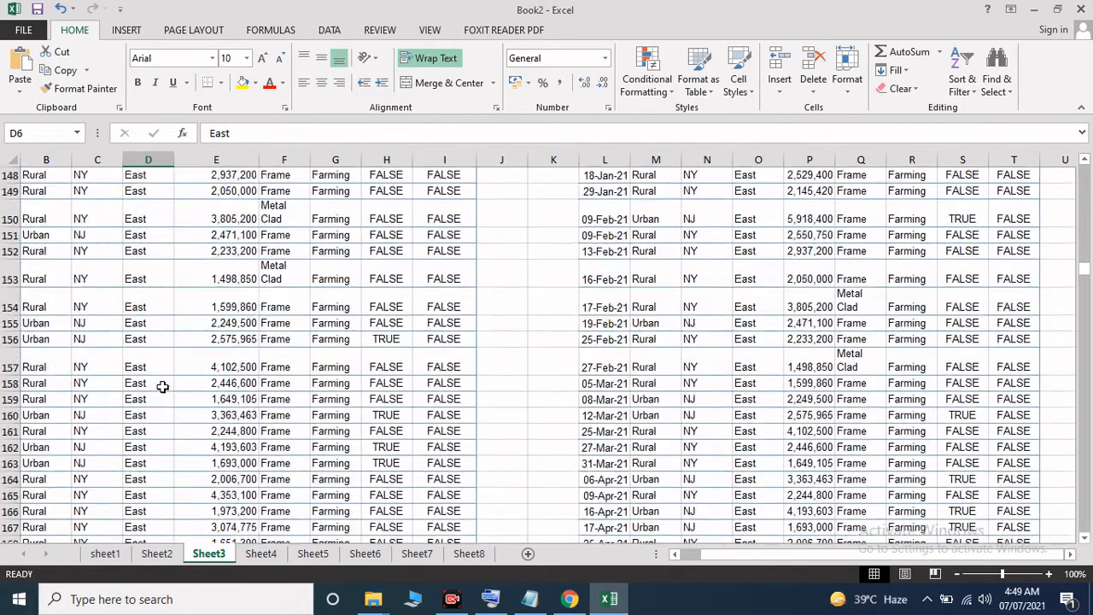
scroll(163, 386, "down", 20)
scroll(160, 409, "down", 18)
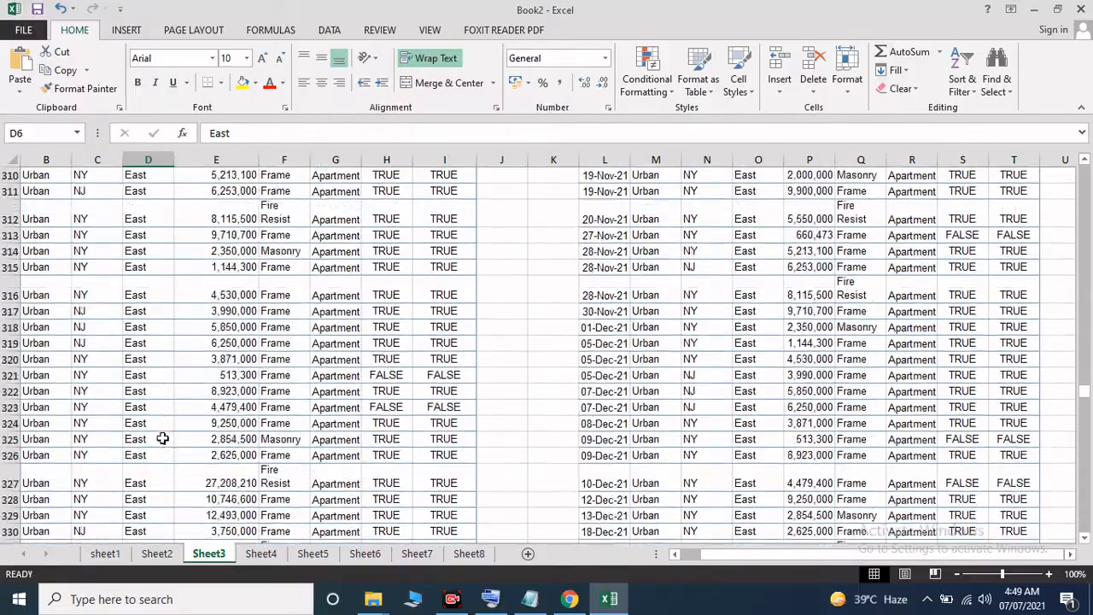
left_click_drag(1083, 399, 1081, 170)
left_click(293, 268)
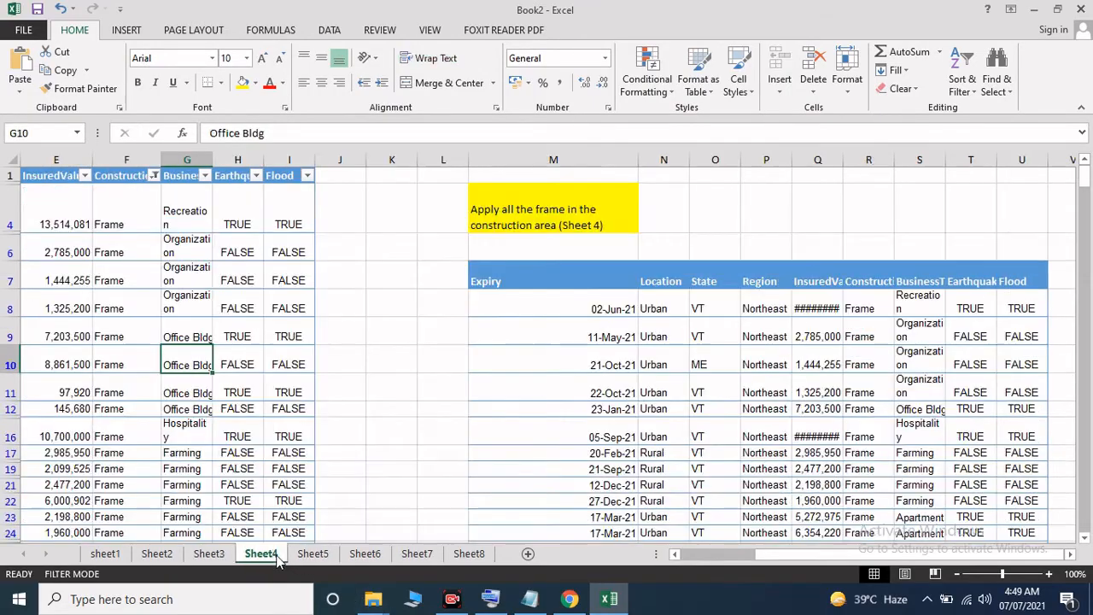
- Open Sheet4 and select all construction types in the Construction column's filter
left_click(272, 556)
left_click(224, 207)
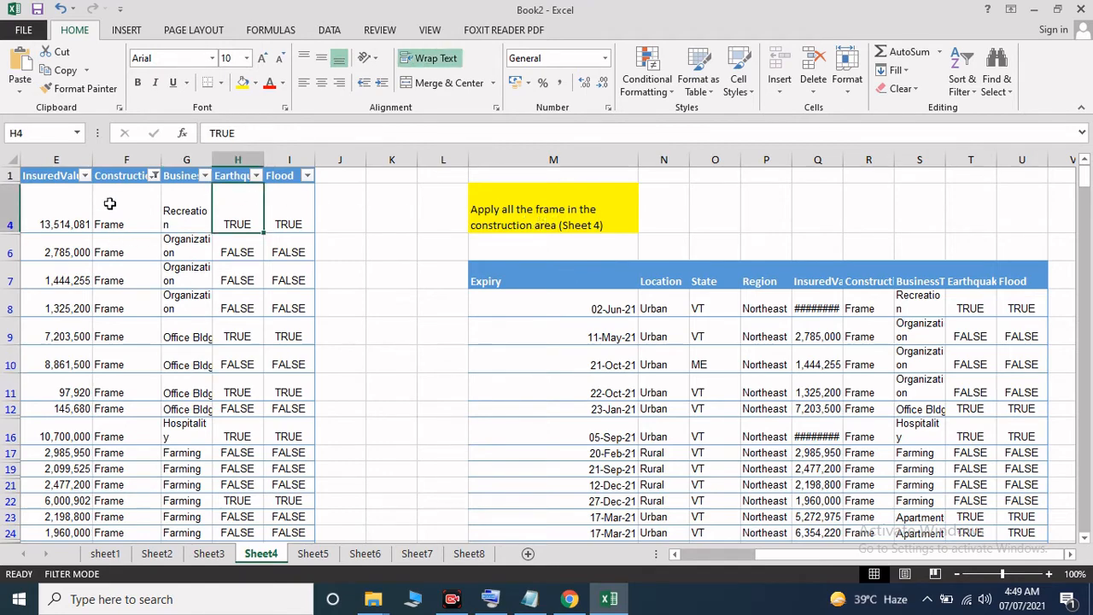
left_click(109, 176)
scroll(799, 558, "left", 3)
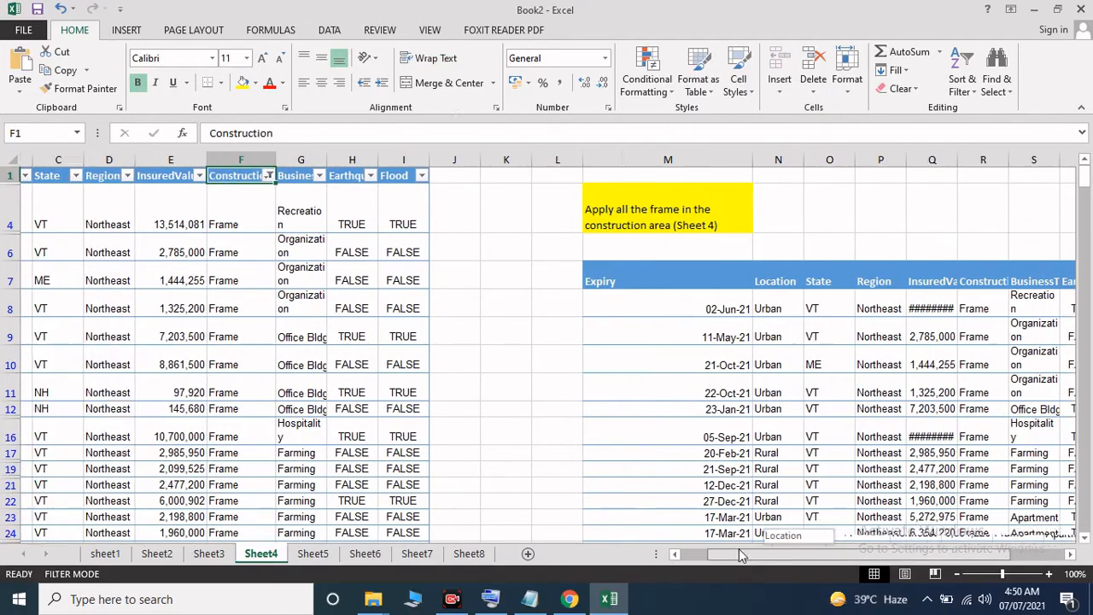
left_click(301, 209)
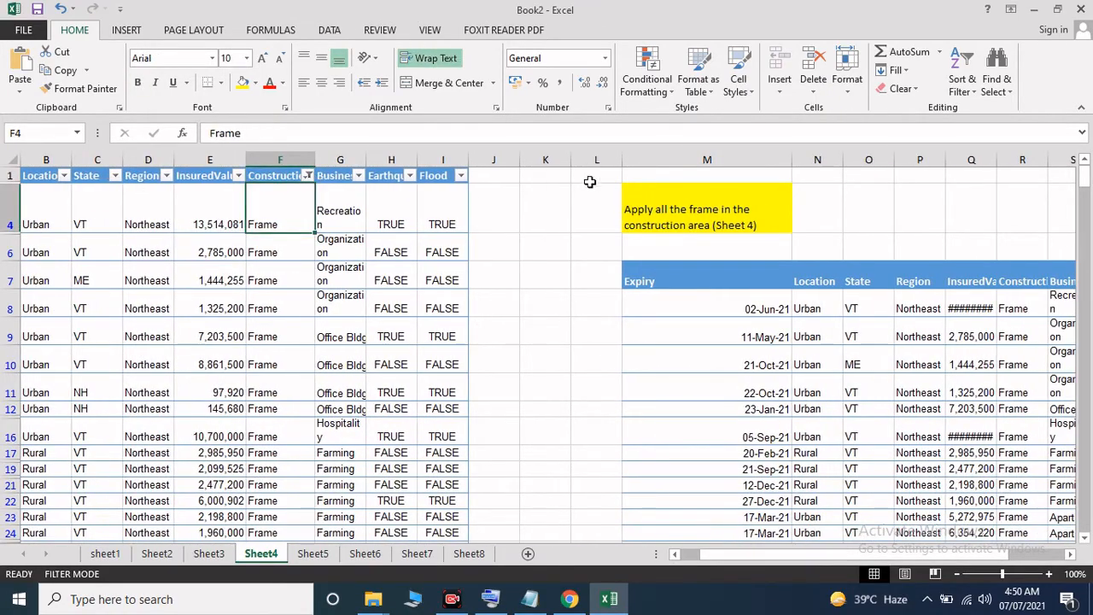
left_click(308, 175)
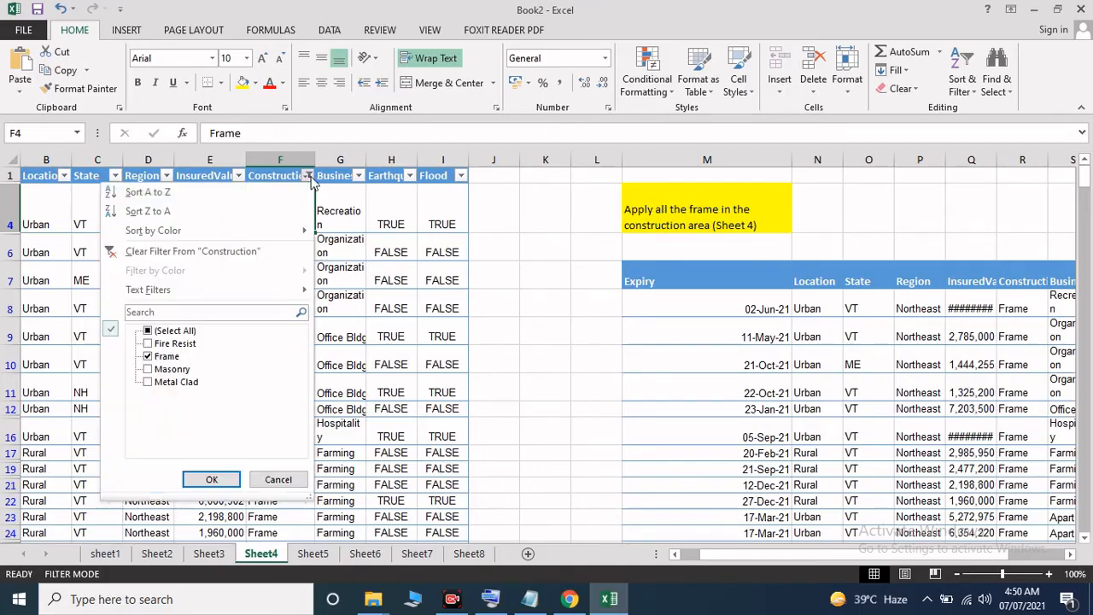
left_click(170, 331)
left_click(212, 479)
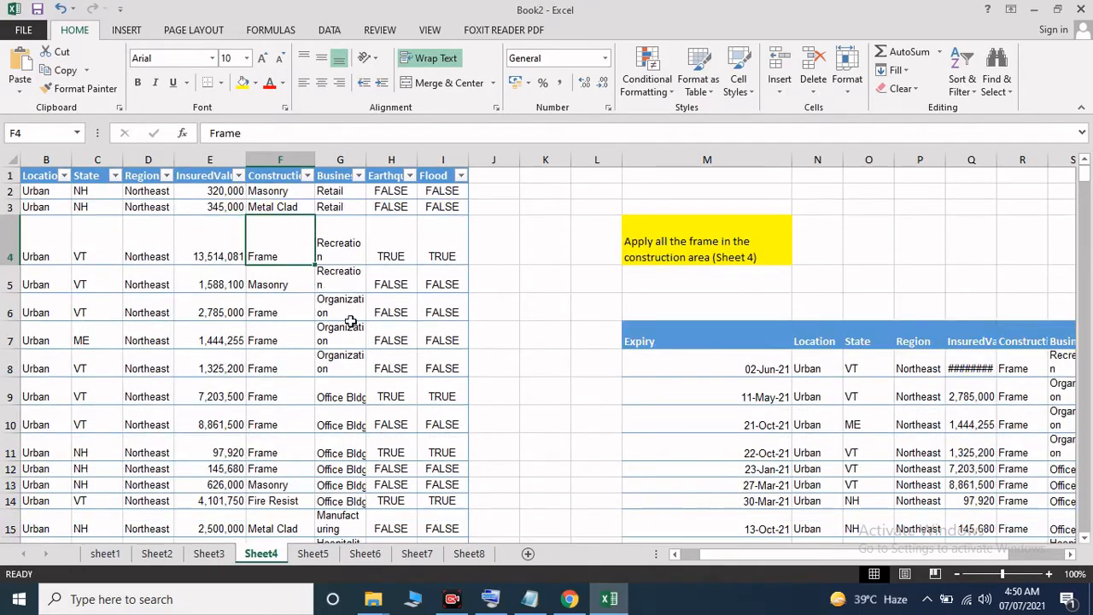
- Filter the Sheet4 table's Construction column to show only Frame
left_click(350, 317)
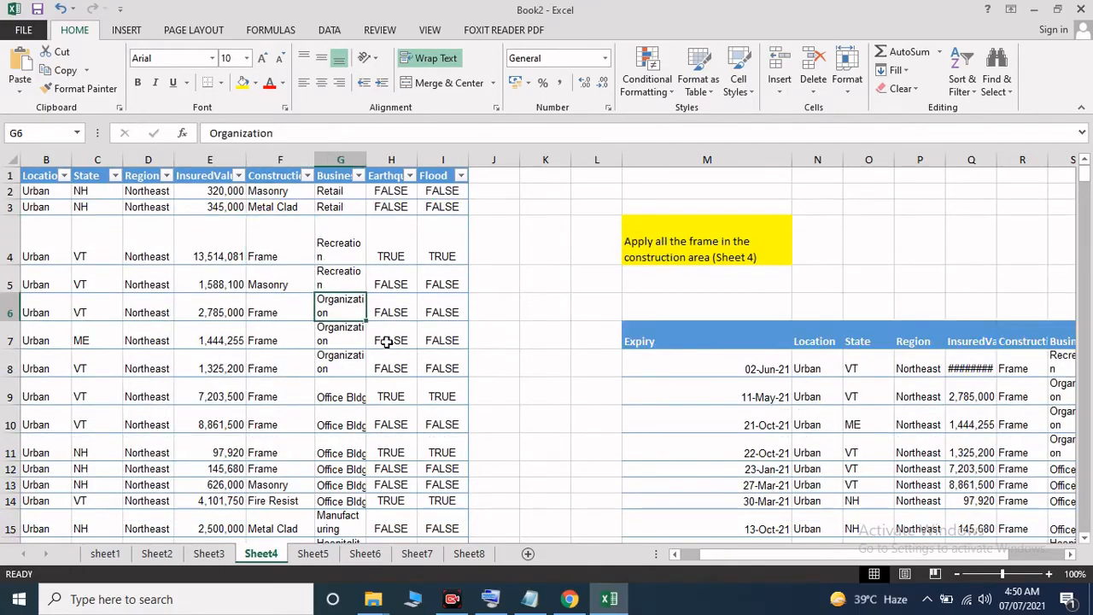
left_click(284, 176)
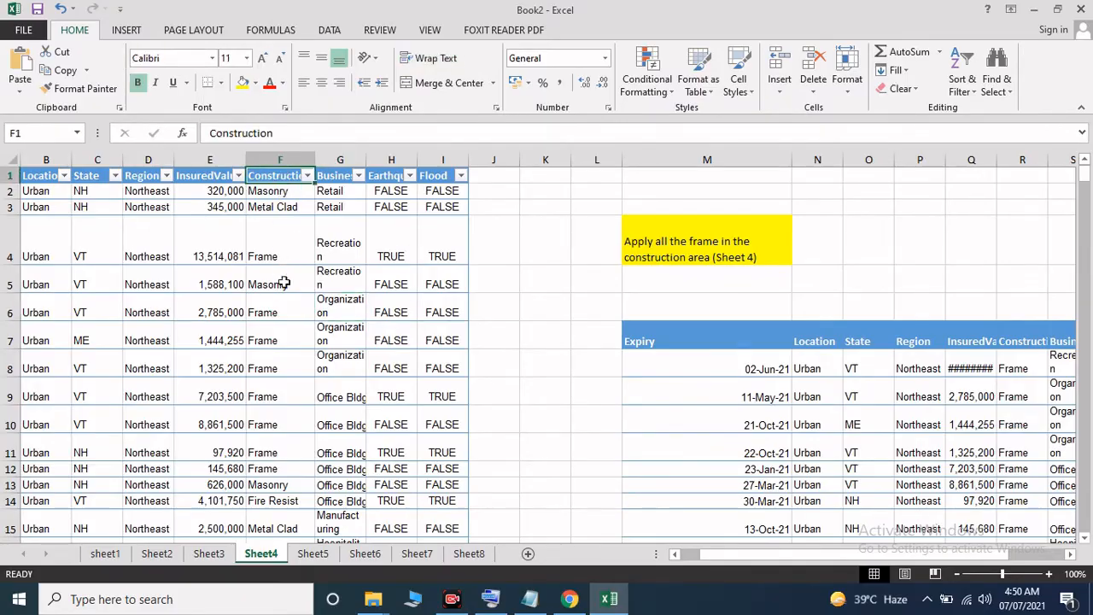
left_click(308, 175)
left_click(175, 333)
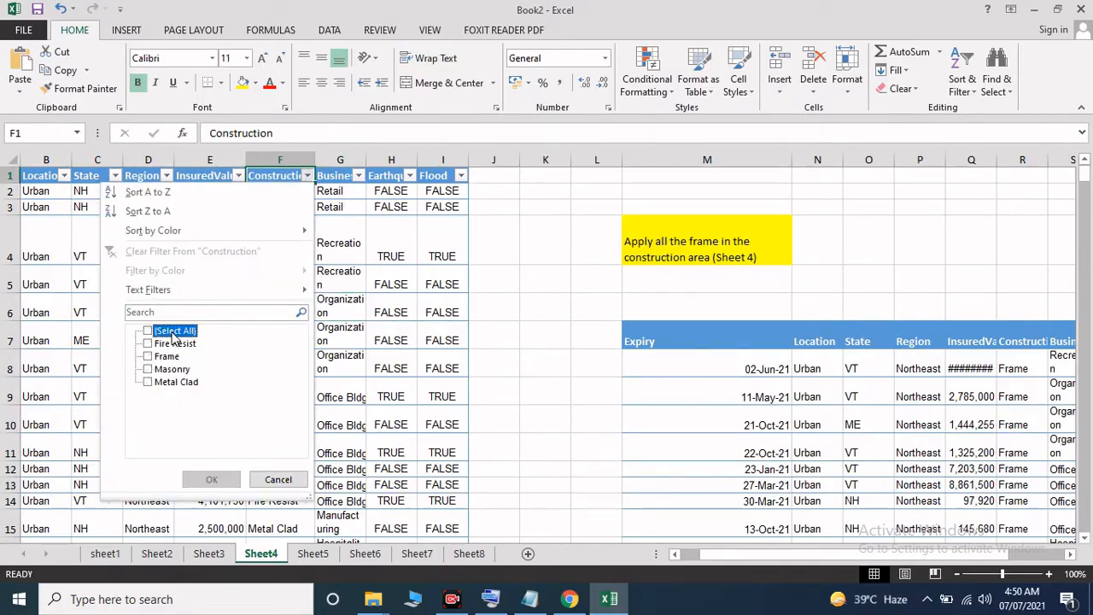
left_click(149, 356)
left_click(211, 479)
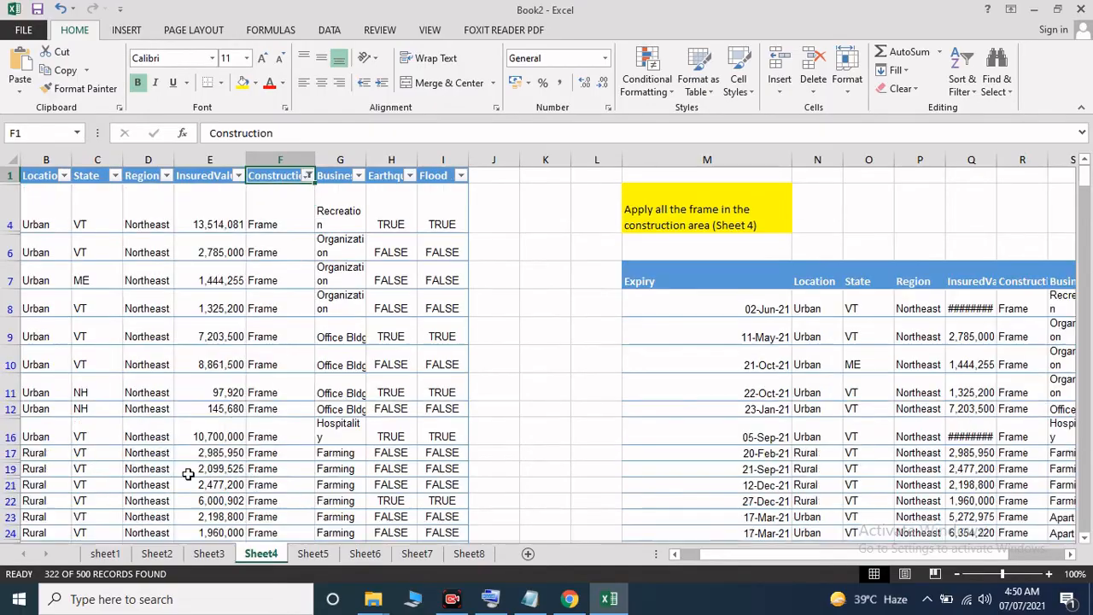
- Look through the filtered Construction rows on Sheet4 and compare them with the answer table beside them
scroll(238, 405, "down", 5)
scroll(238, 405, "up", 5)
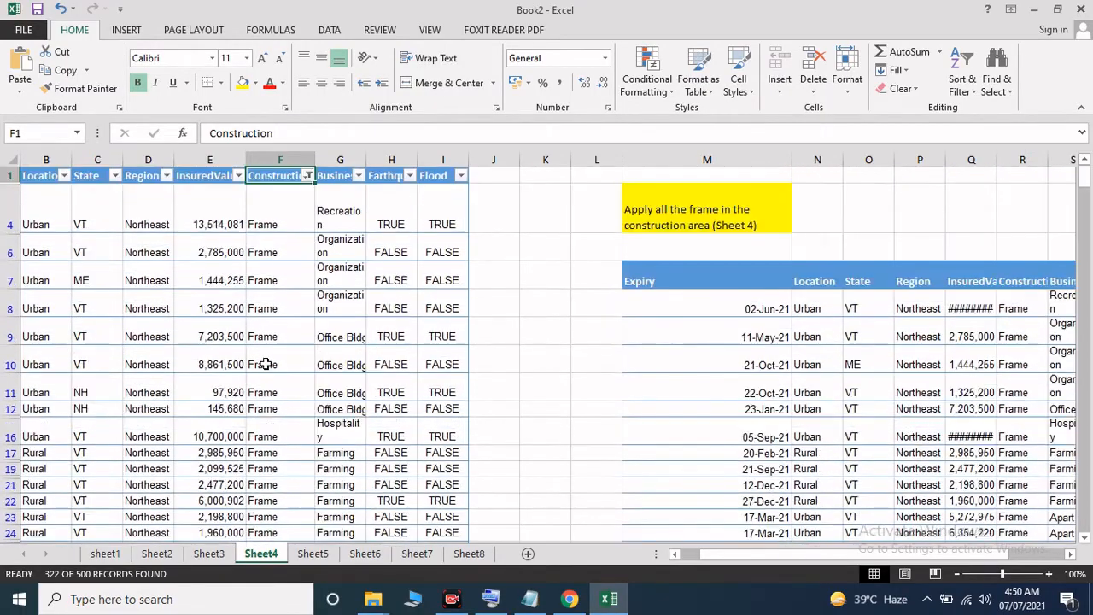
scroll(317, 432, "down", 6)
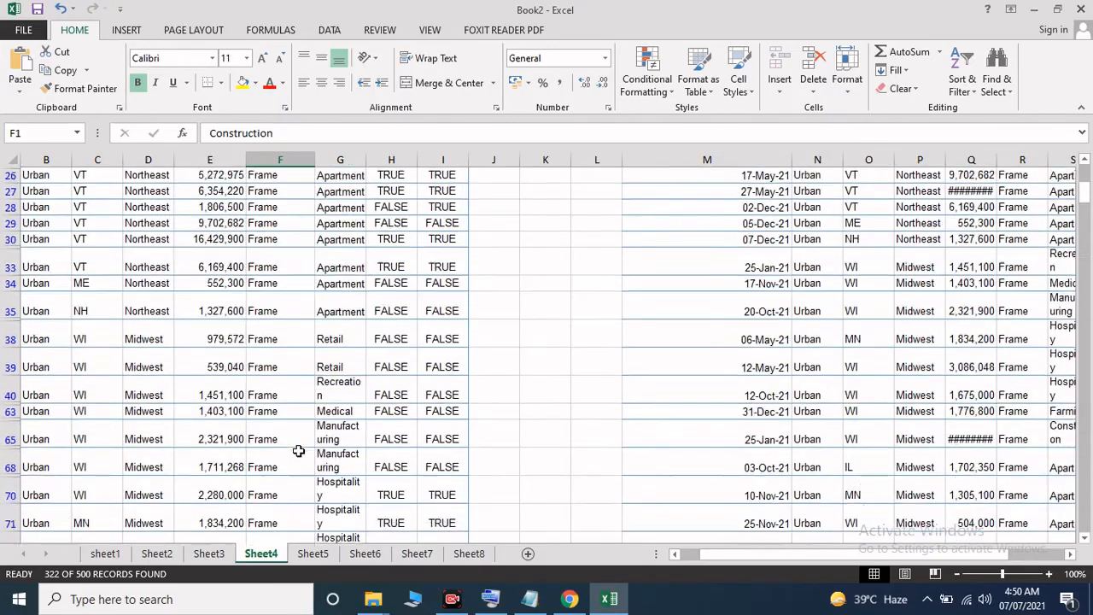
scroll(298, 450, "up", 6)
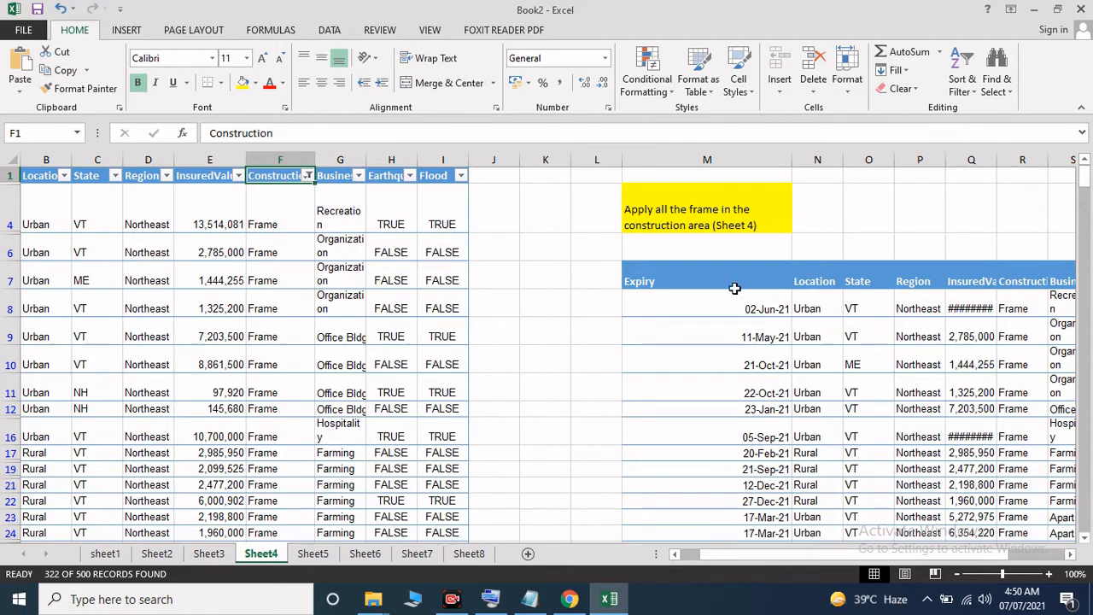
mouse_move(735, 287)
left_mouse_down()
mouse_move(1073, 446)
mouse_move(1064, 470)
left_mouse_up()
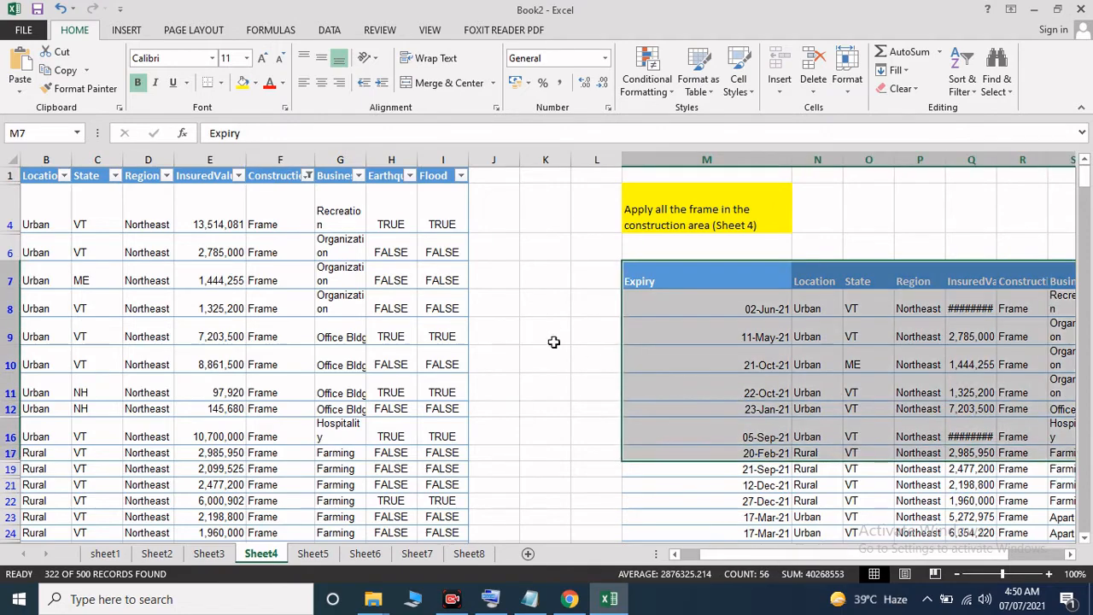
left_click(553, 342)
left_click(300, 296)
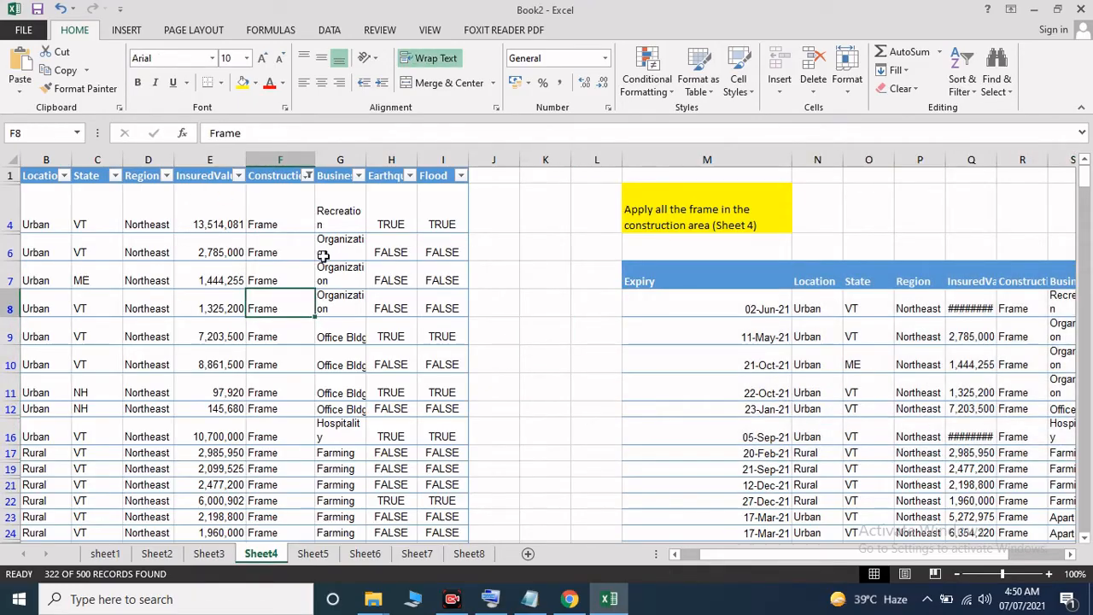
left_click(730, 328)
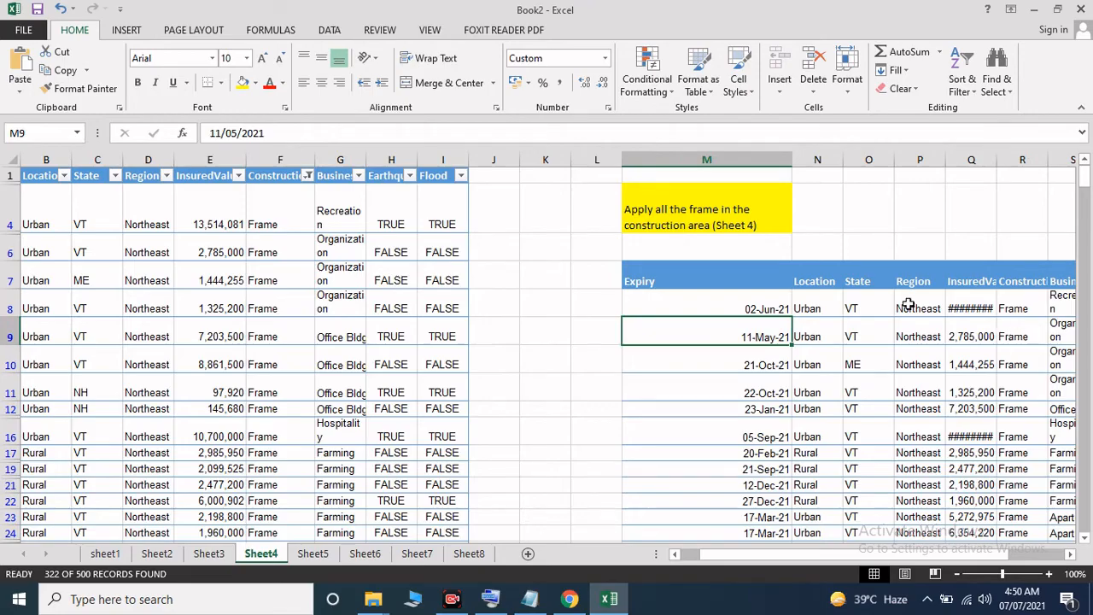
- Open Sheet5 and bring the urban/rural earthquake task with its criteria rows and results table into view
left_click(312, 553)
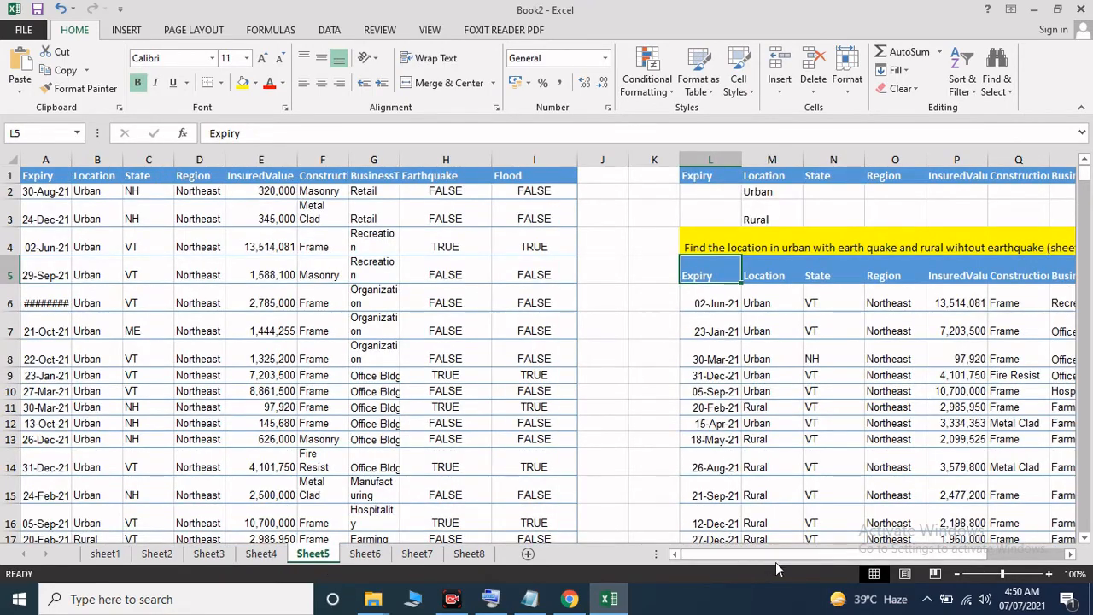
mouse_move(763, 557)
left_mouse_down()
mouse_move(773, 558)
mouse_move(762, 561)
left_mouse_up()
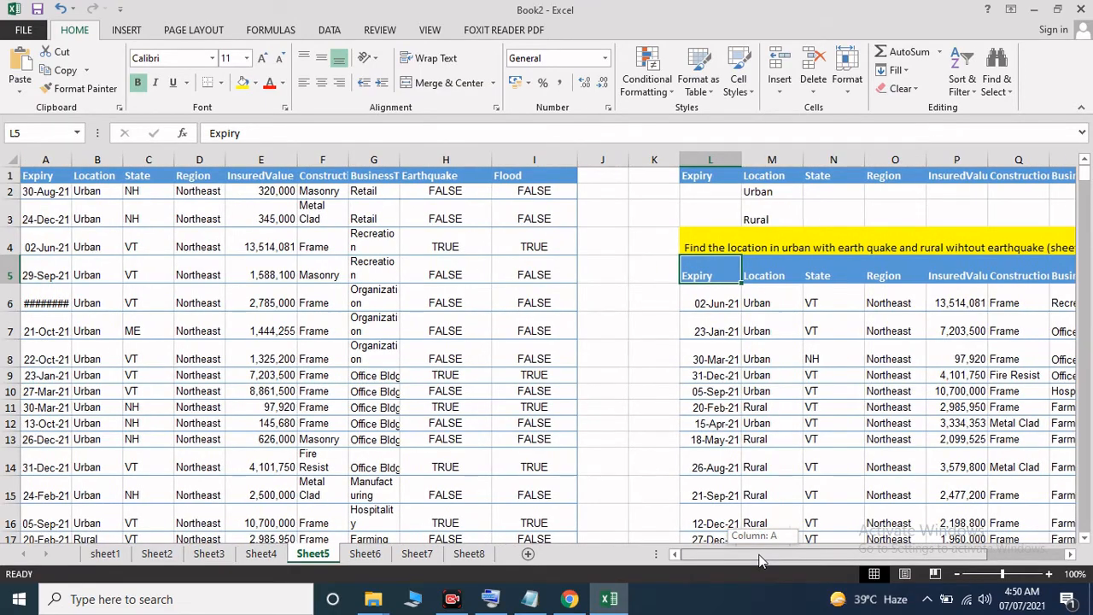
left_click_drag(766, 553, 839, 551)
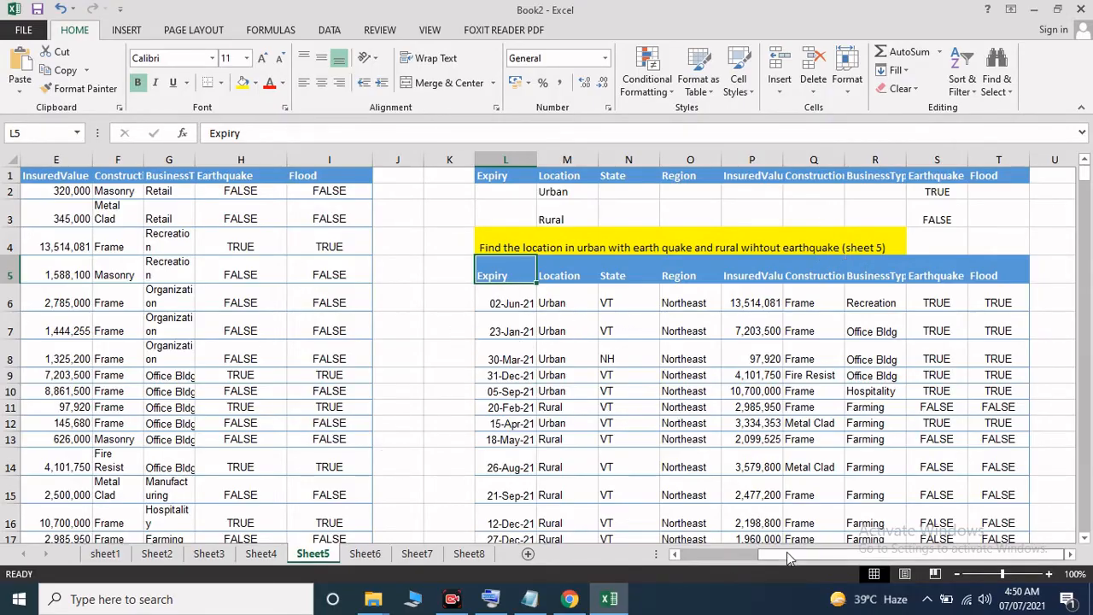
left_click_drag(788, 554, 783, 554)
- Clear the contents of the old results in L6:T348, keeping the header row above them
left_click_drag(502, 302, 982, 536)
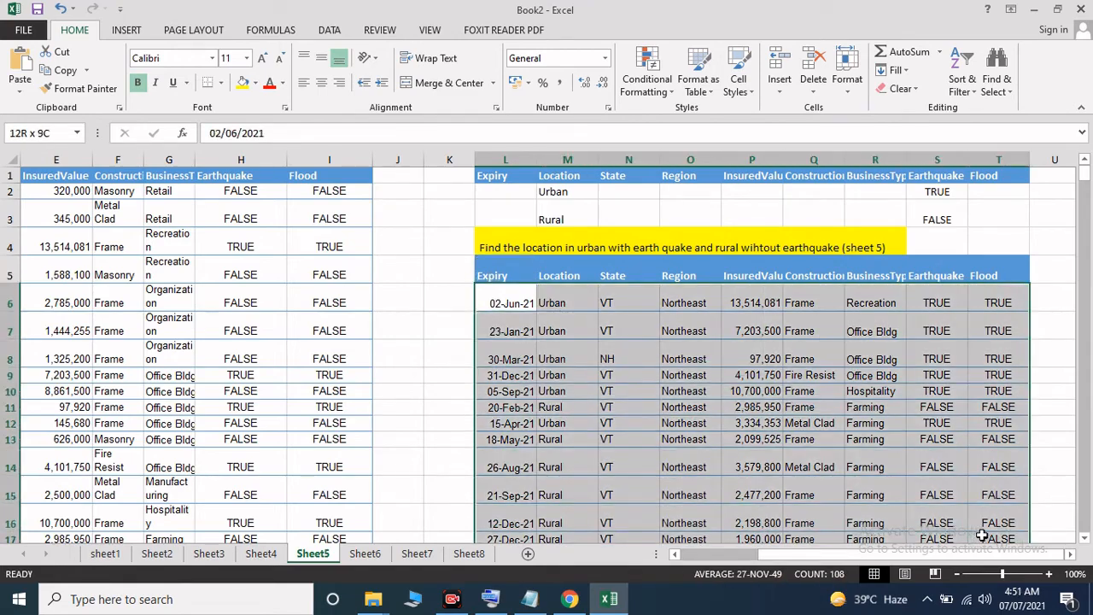
left_click_drag(981, 535, 988, 397)
right_click(810, 277)
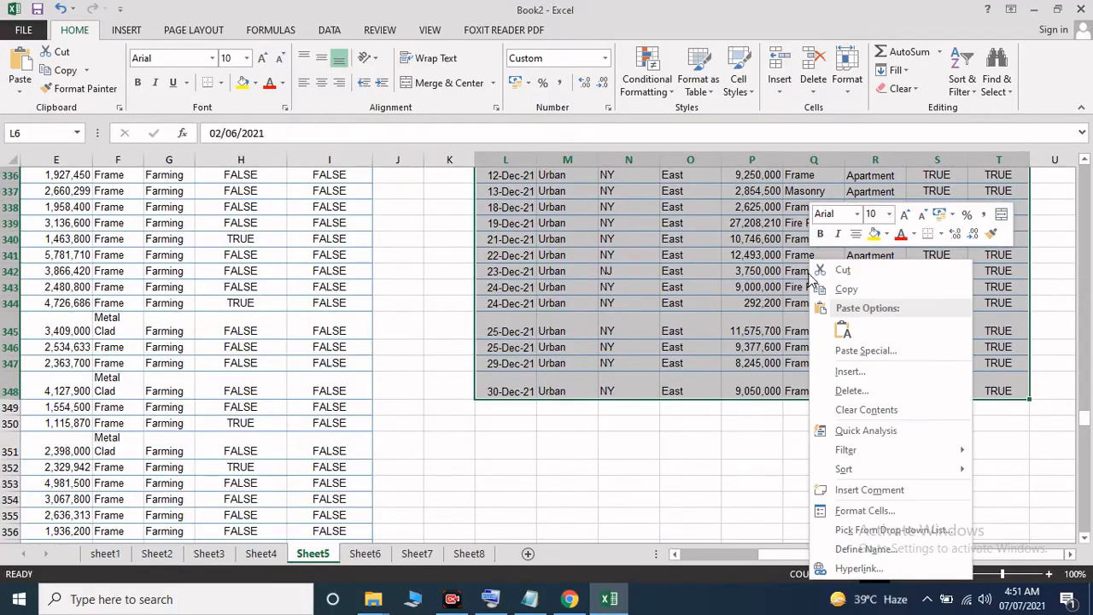
scroll(671, 309, "up", 20)
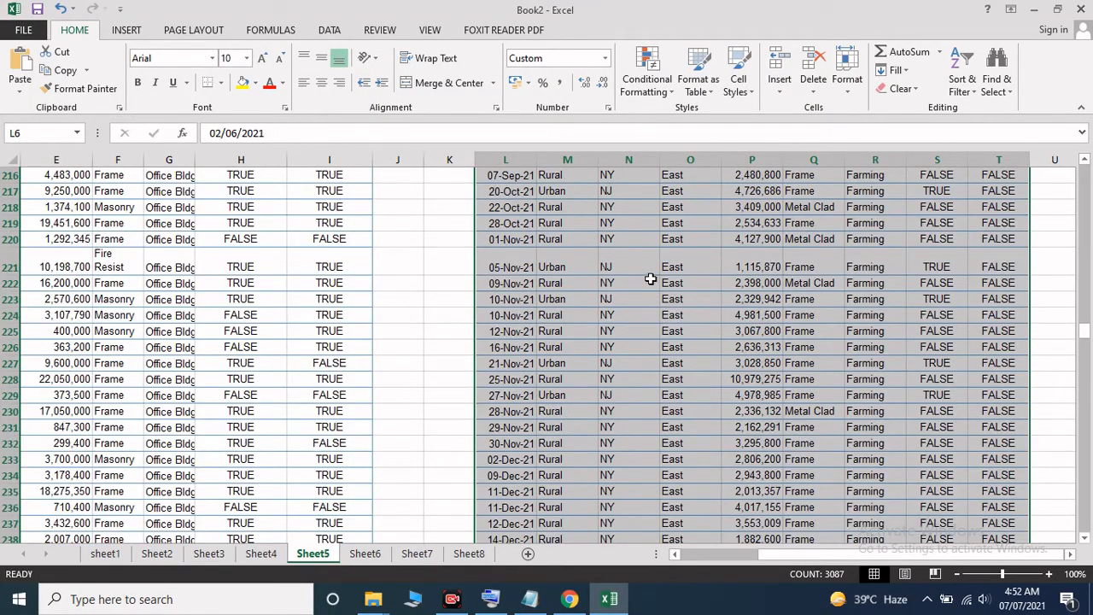
right_click(649, 280)
left_click(709, 409)
scroll(720, 341, "up", 20)
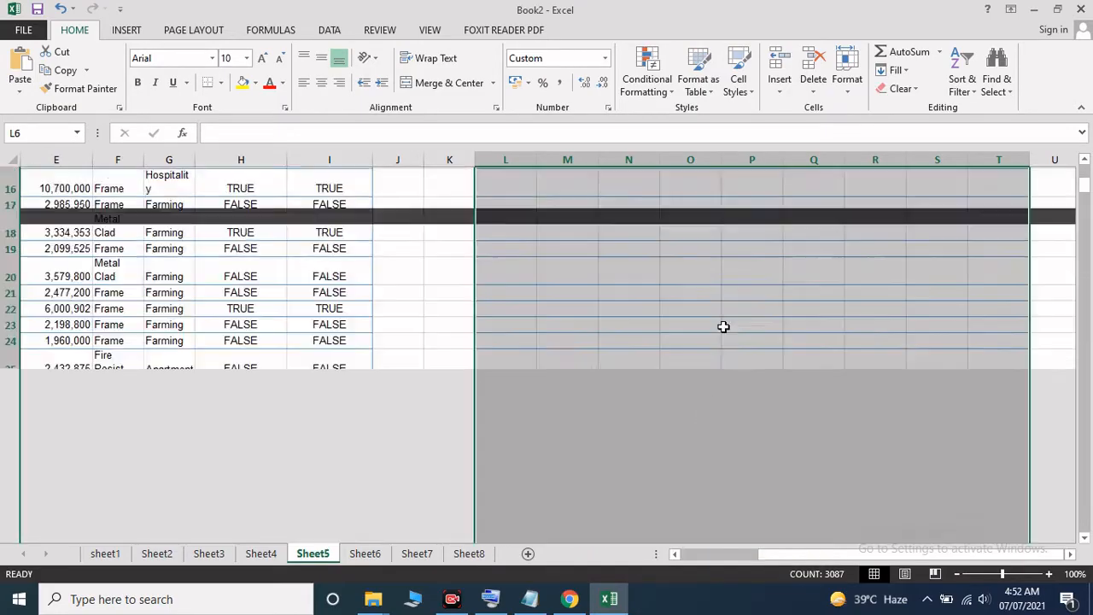
left_click(715, 346)
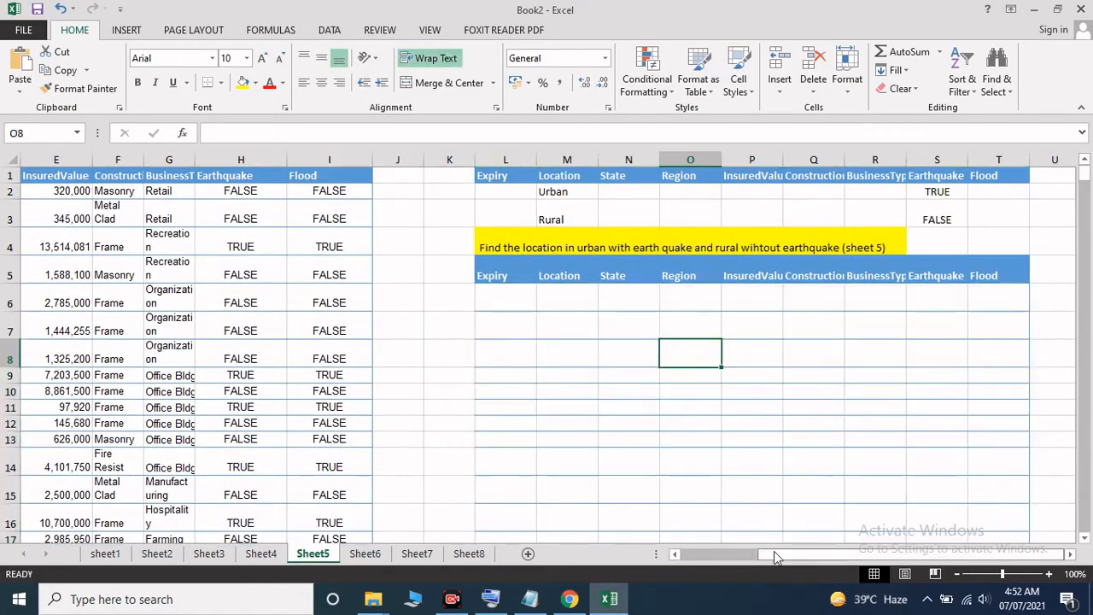
- Examine the Location criteria in M1:M3 and the formulas behind the Urban and Rural entries
left_click_drag(768, 556, 775, 559)
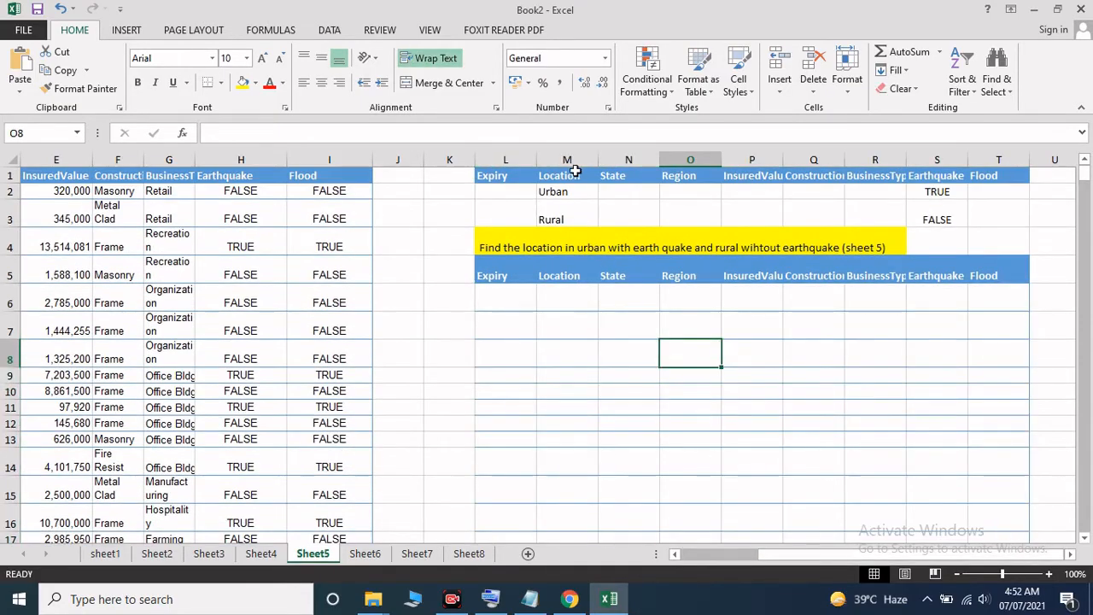
left_click_drag(765, 556, 597, 553)
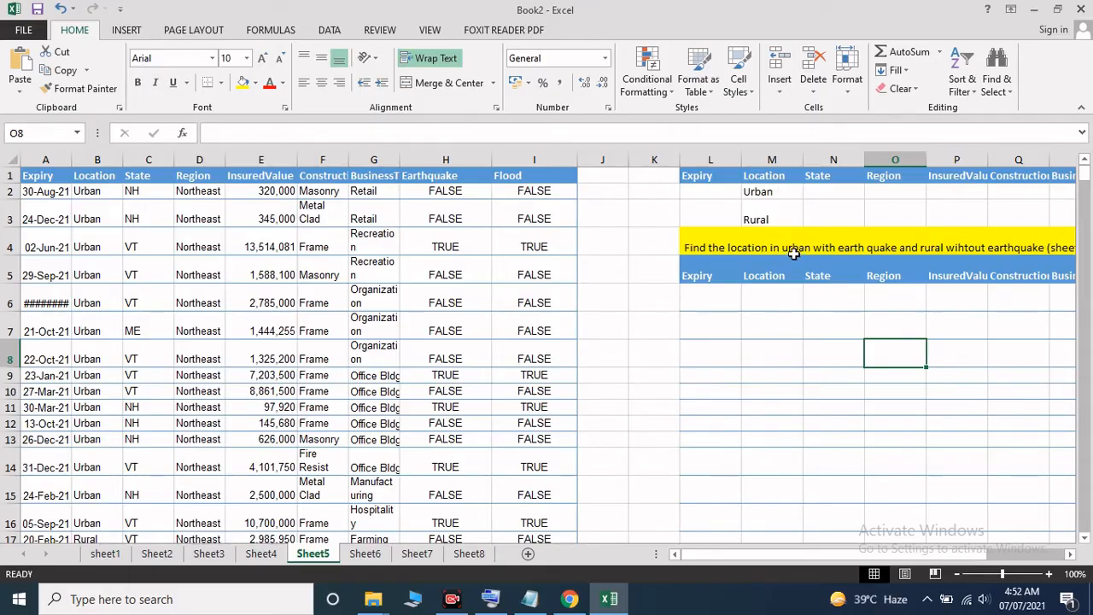
left_click(765, 175)
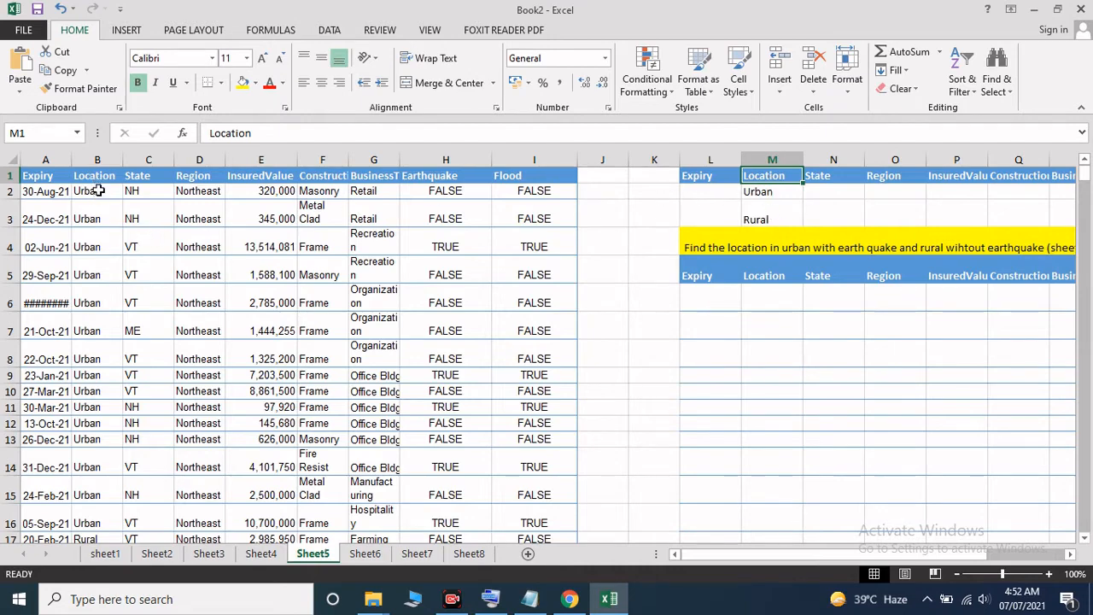
left_click(755, 193)
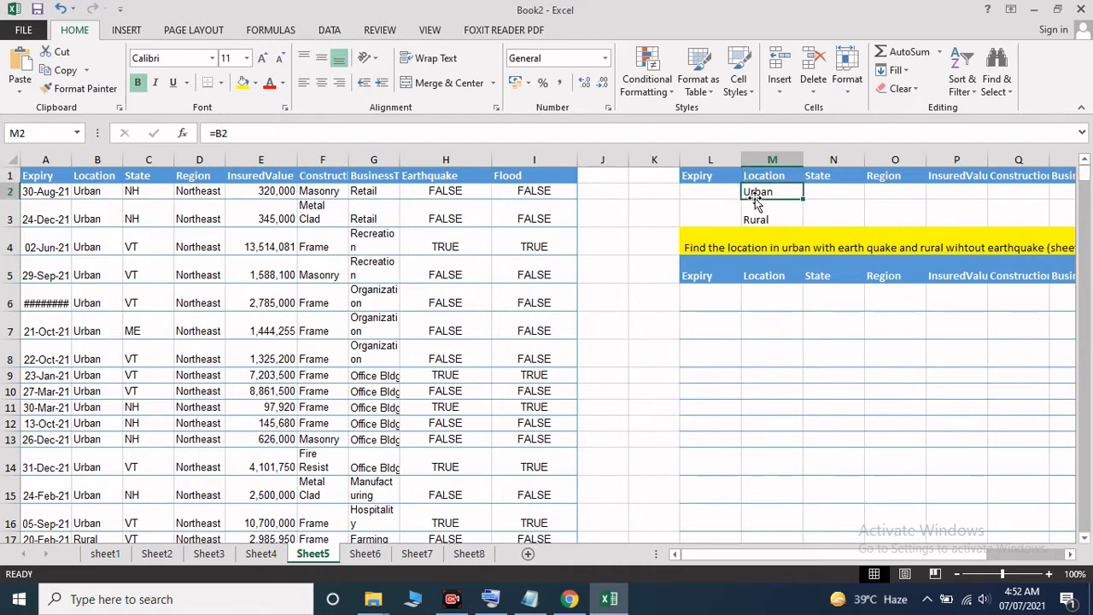
left_click(759, 219)
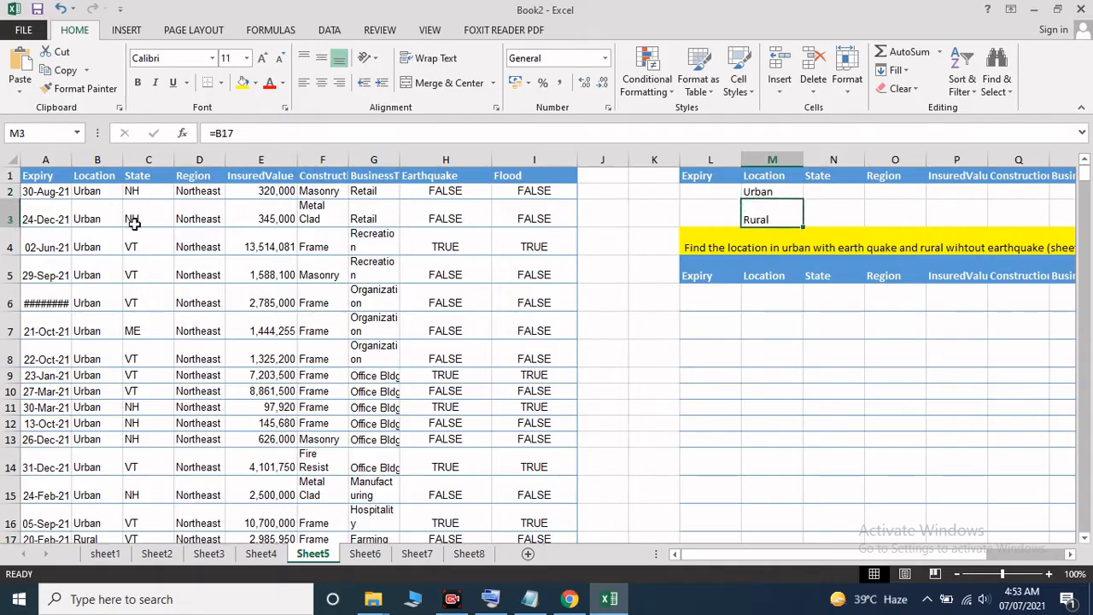
- Turn on column filters for the Sheet5 data table and look at the Location column's filter choices
left_click(98, 180)
left_click(954, 83)
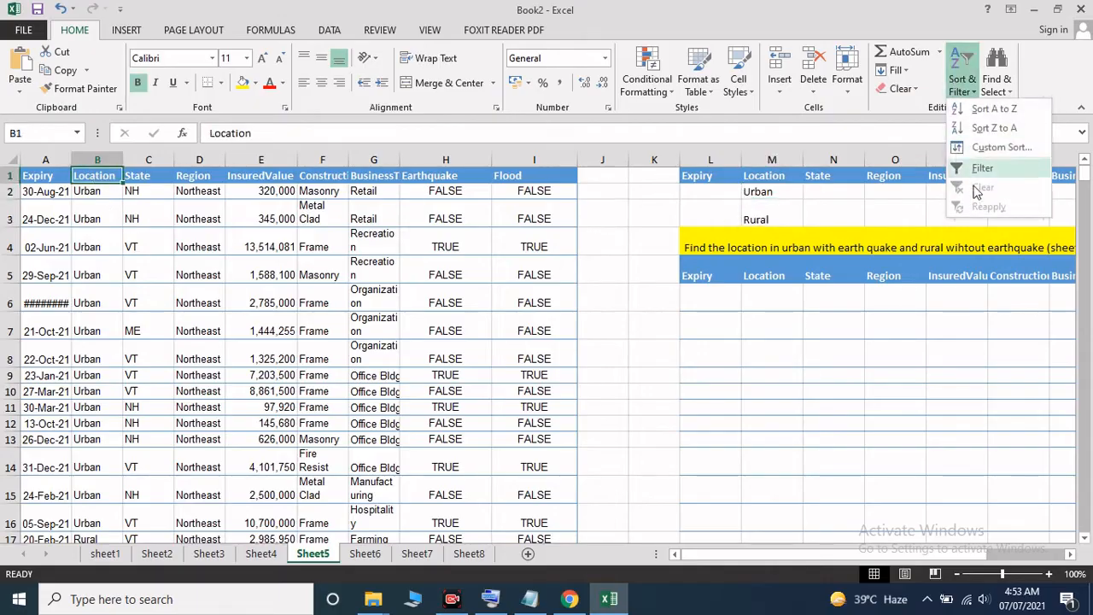
left_click(990, 172)
left_click(111, 181)
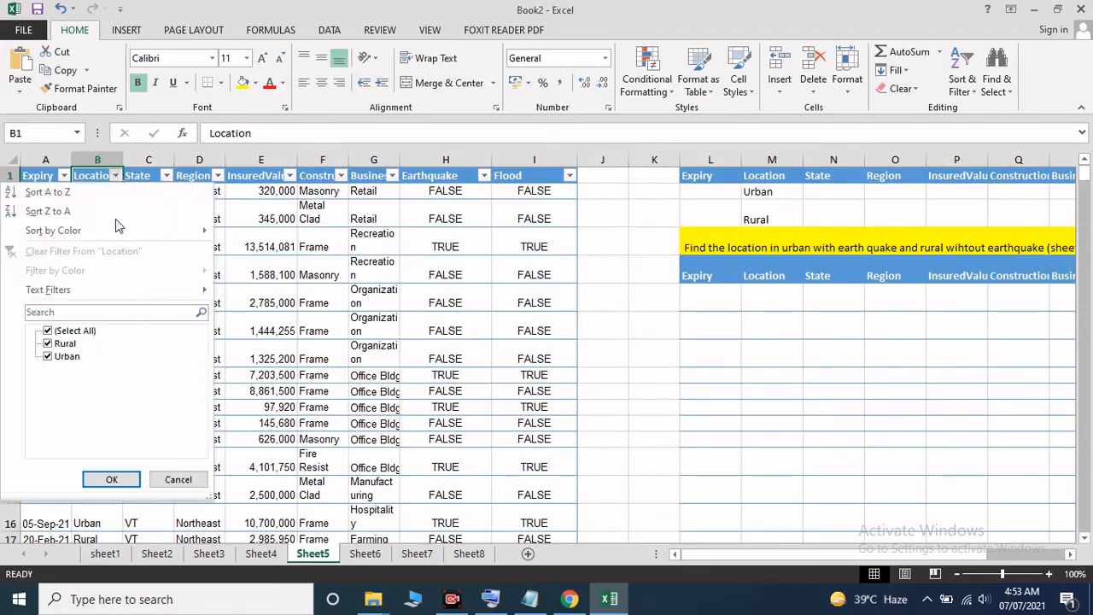
left_click(483, 303)
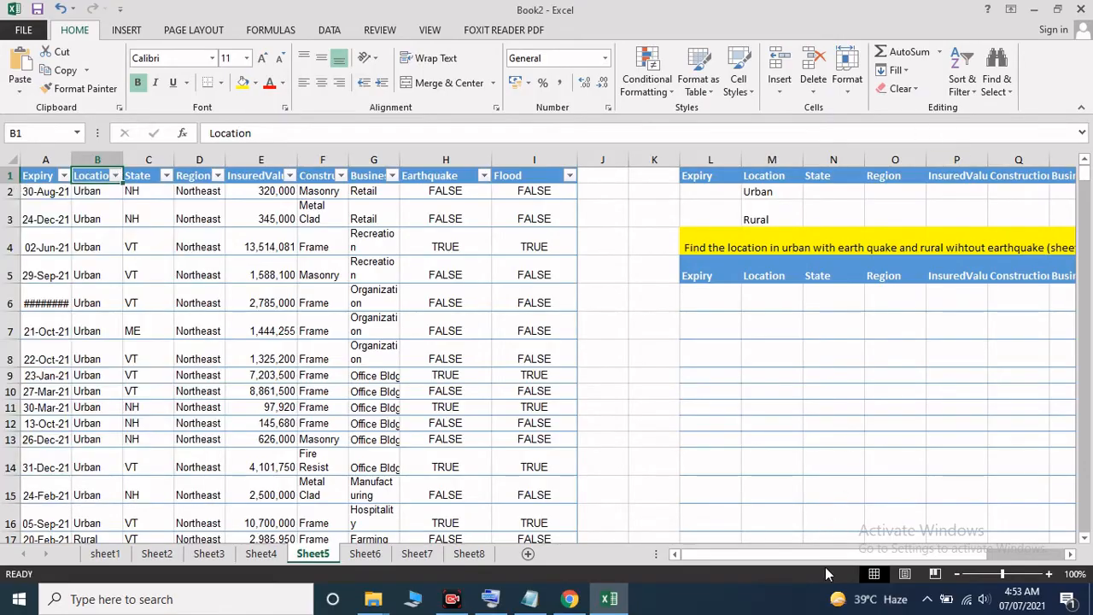
left_click_drag(779, 558, 832, 558)
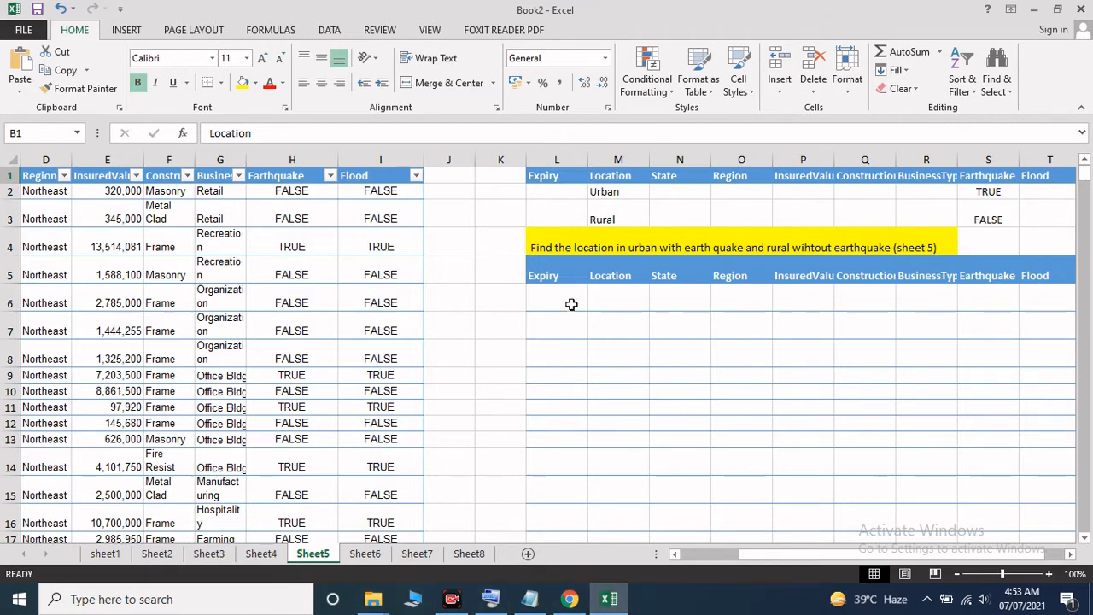
left_click(567, 301)
left_click_drag(776, 556, 750, 556)
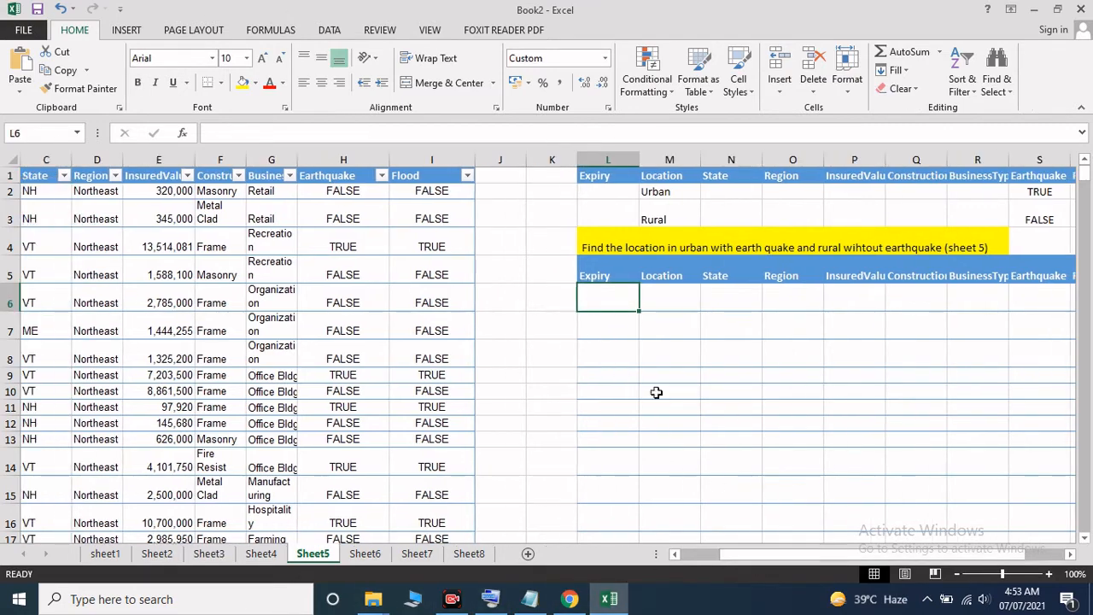
left_click(607, 278)
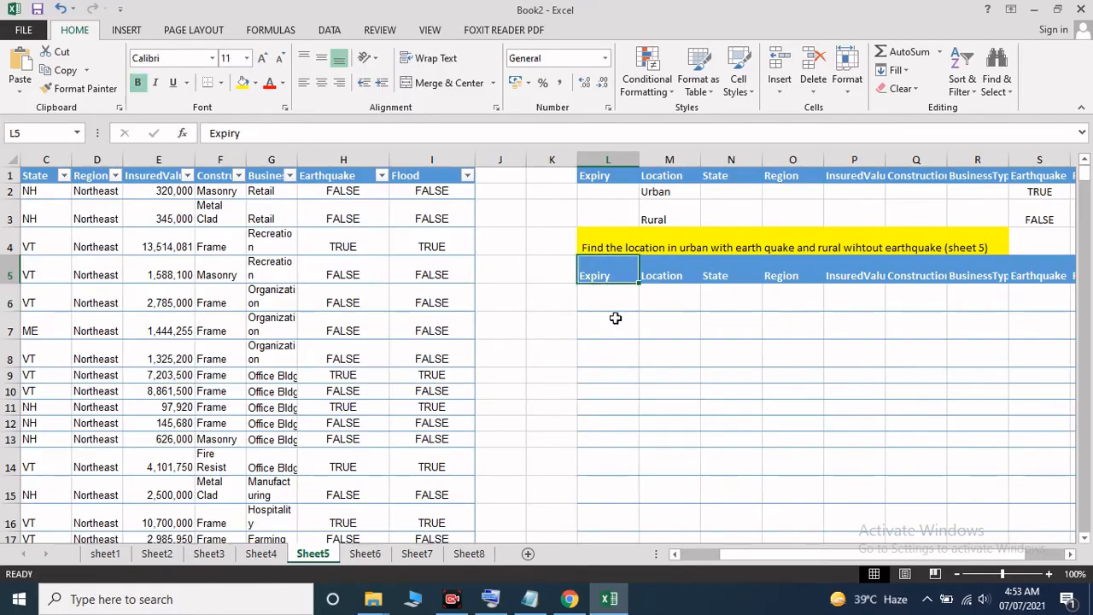
left_click(334, 32)
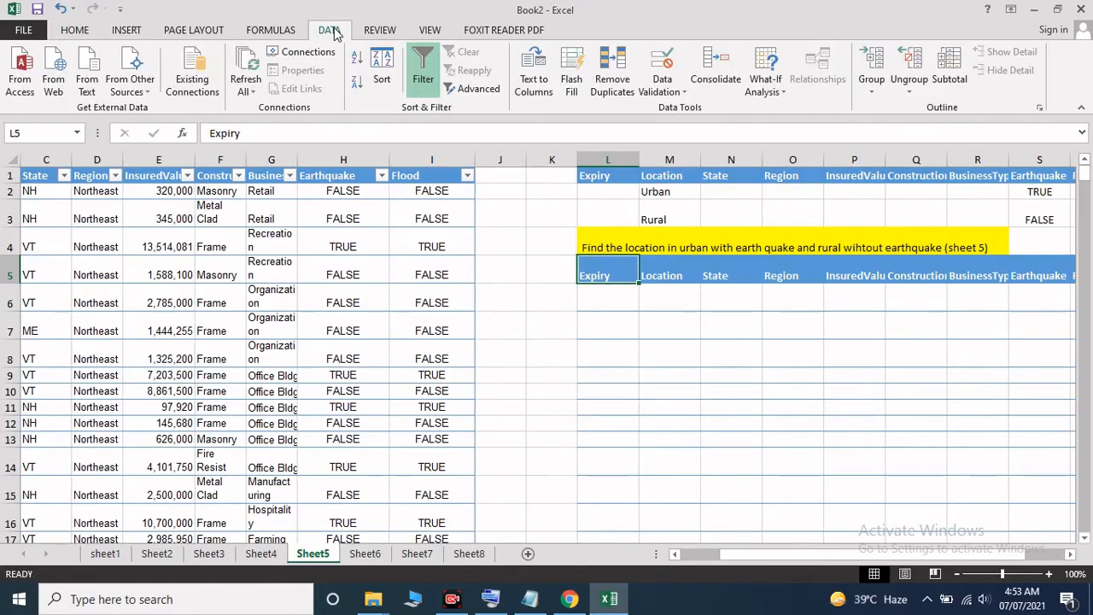
left_click(478, 91)
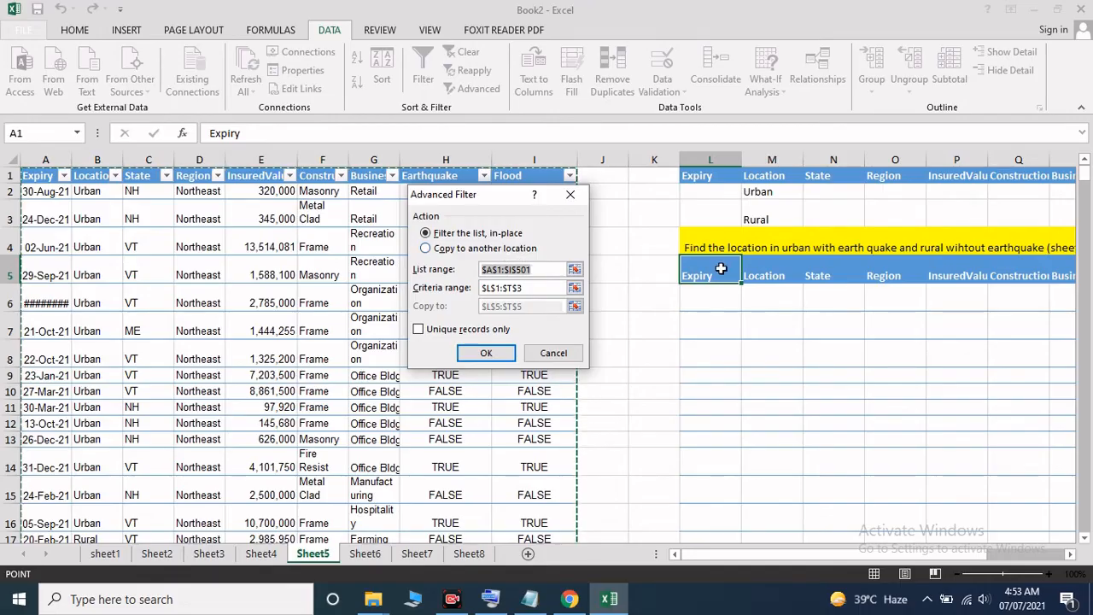
left_click(427, 247)
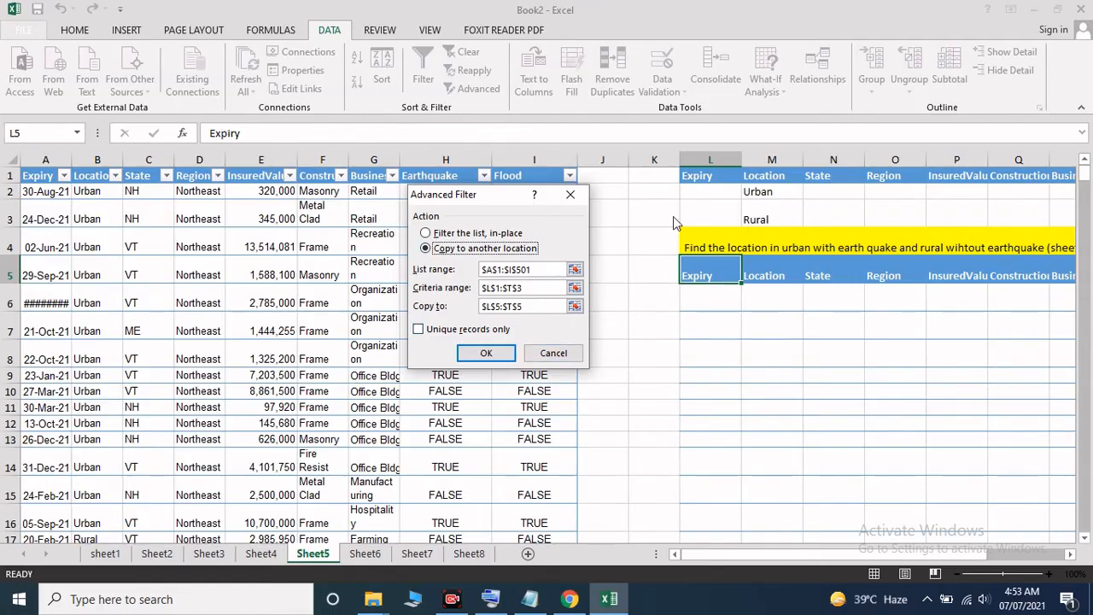
left_click(557, 352)
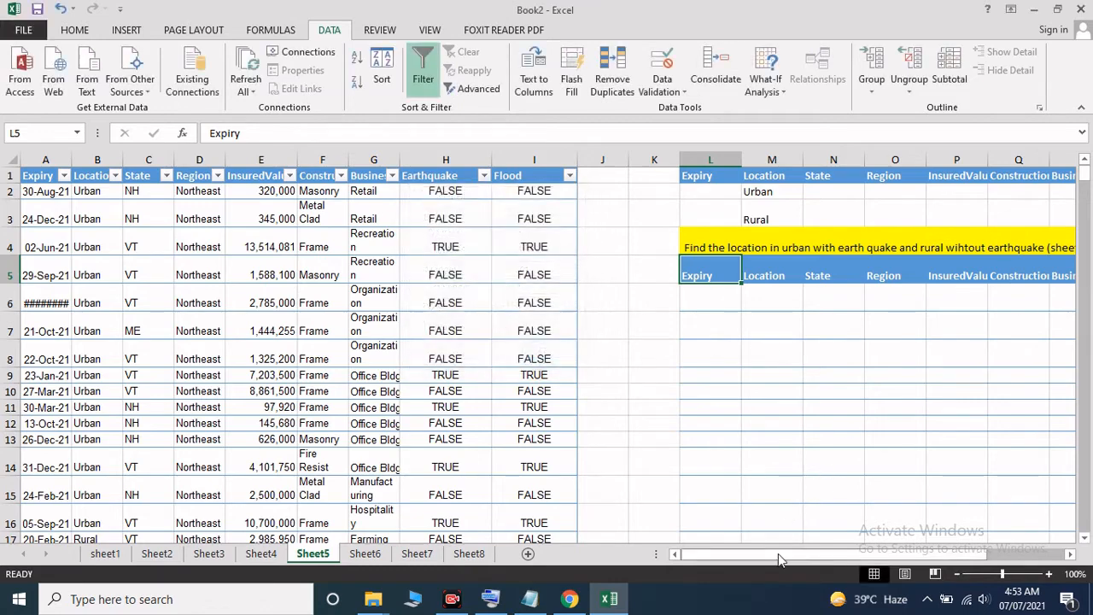
- Review the criteria range in L1:T3 and the emptied results area under the header row at L5
left_click_drag(782, 555, 794, 555)
left_click_drag(509, 175, 555, 175)
left_click_drag(622, 190, 976, 222)
left_click(518, 366)
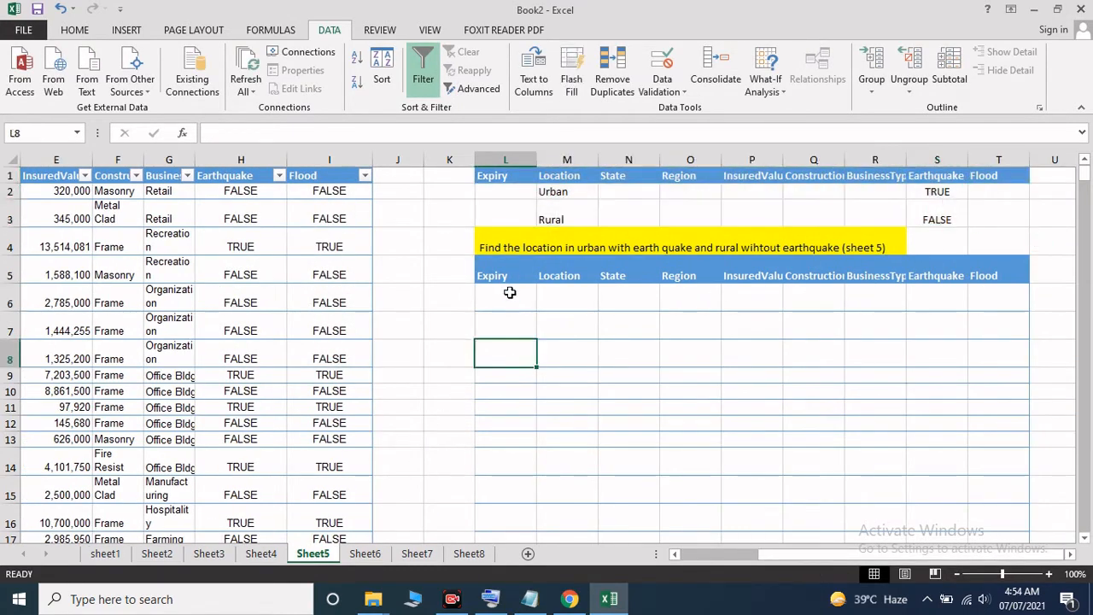
left_click_drag(506, 275, 997, 435)
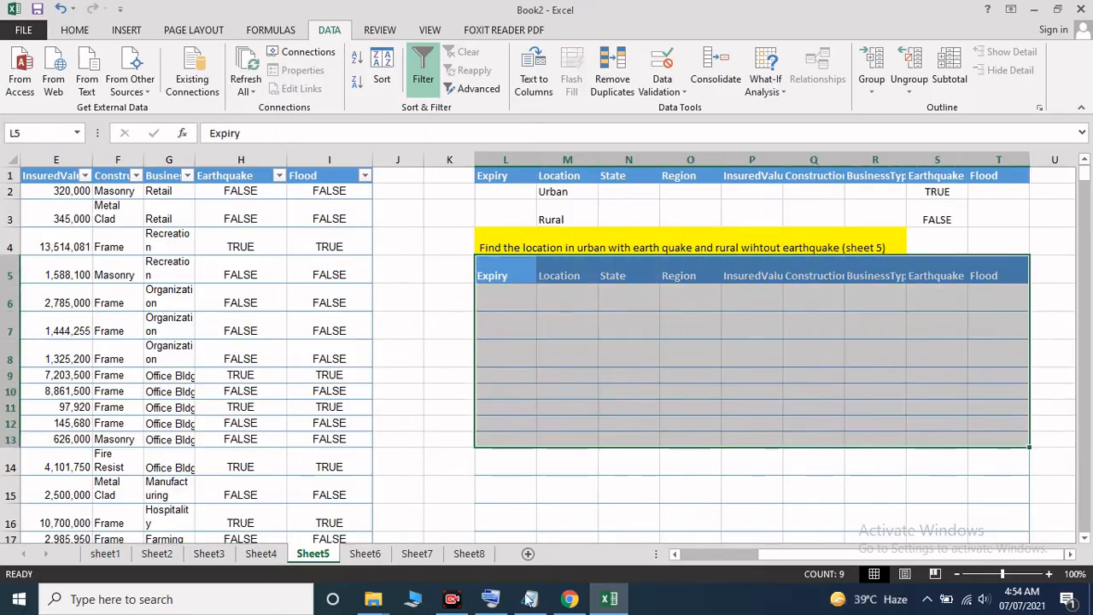
left_click(447, 333)
- Set up an Advanced Filter from the L5 header that copies to another location, with L1:T3 as the criteria range
left_click(504, 269)
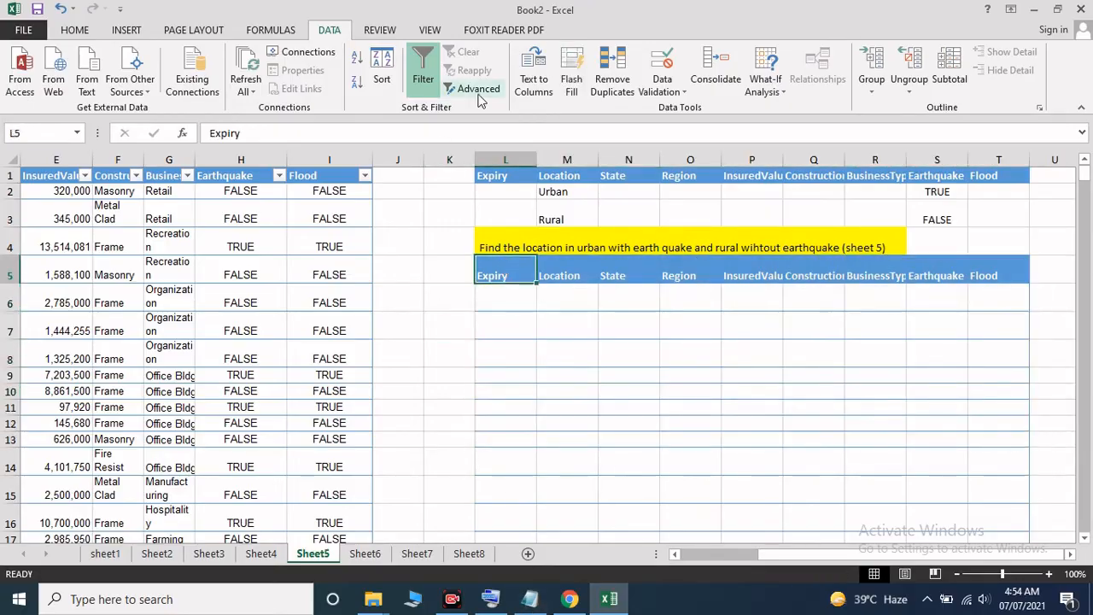
left_click(472, 88)
left_click(429, 248)
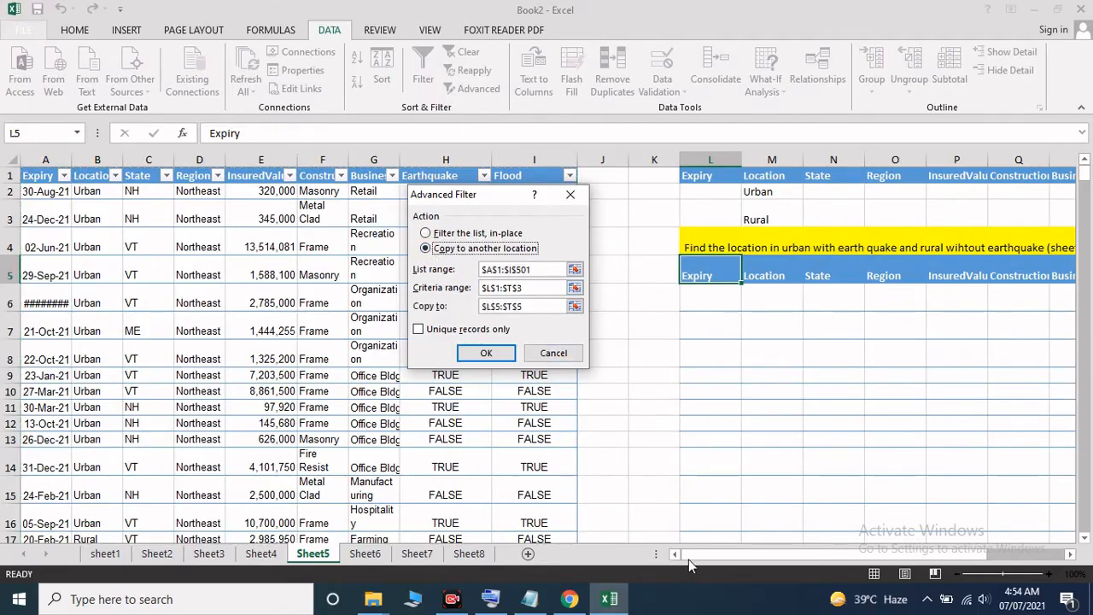
left_click(573, 287)
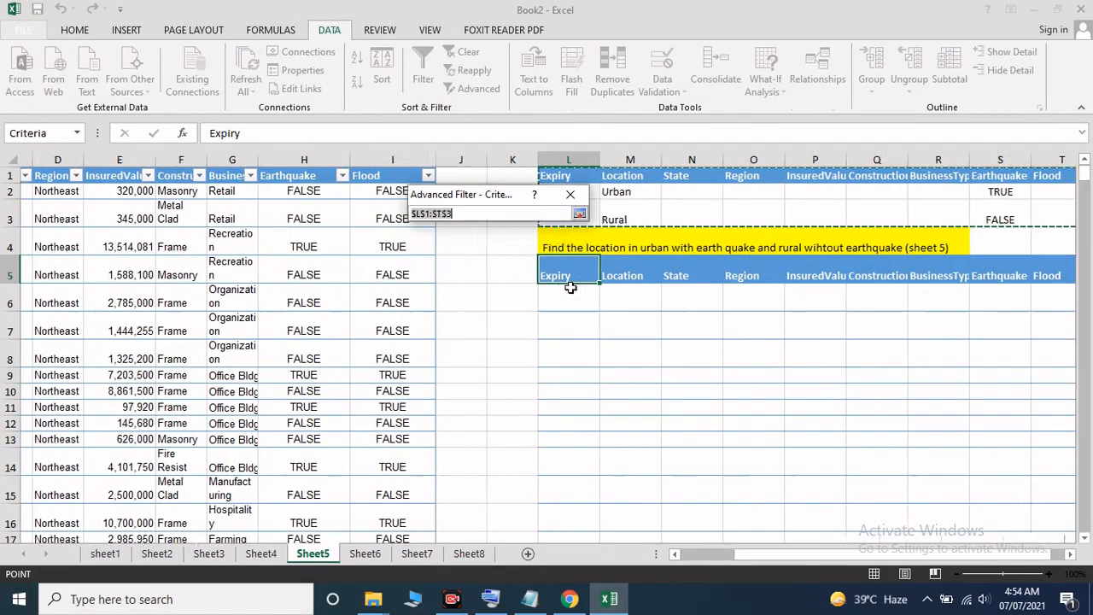
left_click_drag(499, 178, 995, 219)
left_click(579, 213)
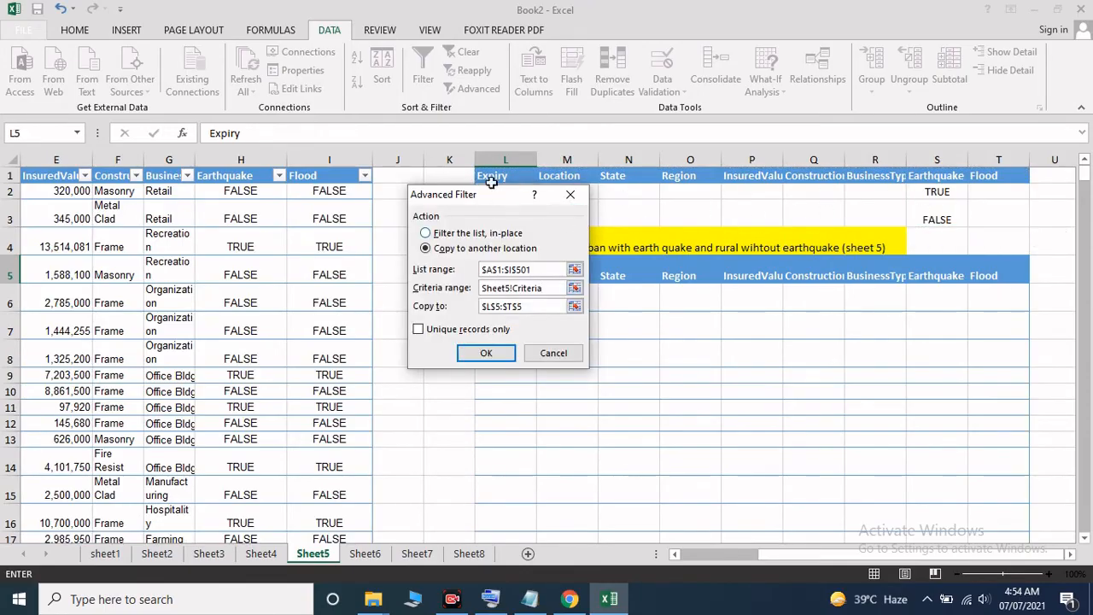
- Replace the Advanced Filter's criteria range with the header row L5:T5 and run the copy of $A$1:$I$501 to $L$5:$T$5
left_click_drag(483, 201, 332, 200)
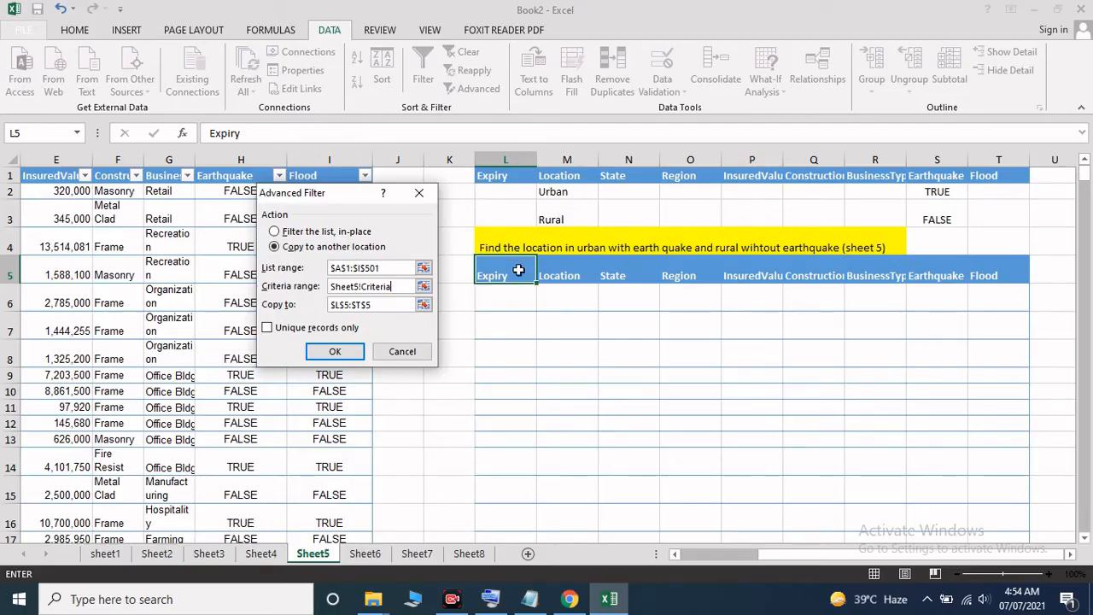
left_click_drag(492, 275, 986, 276)
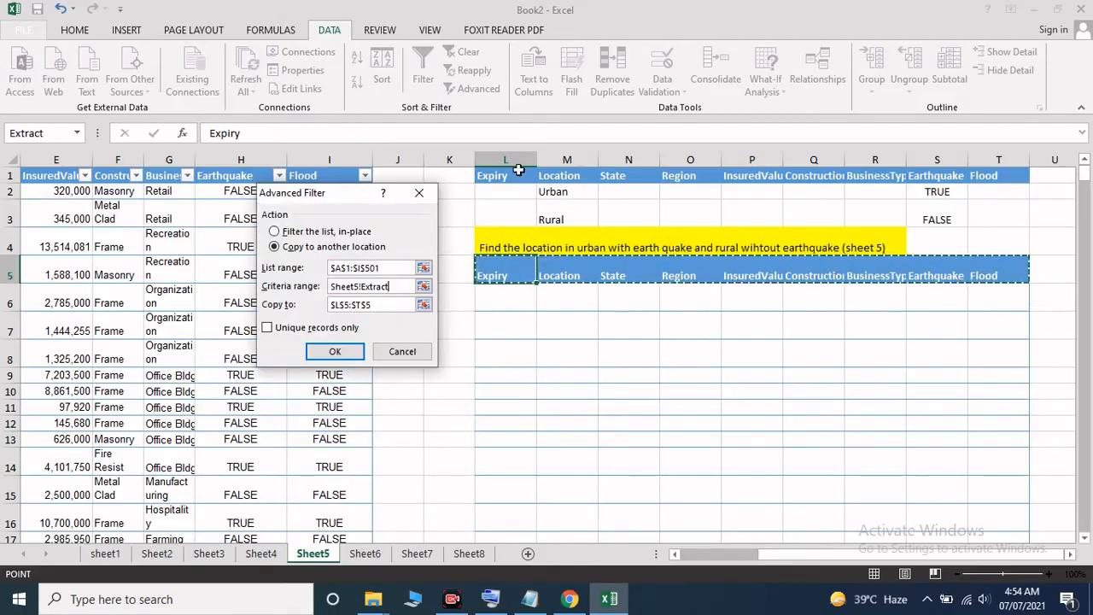
left_click(335, 352)
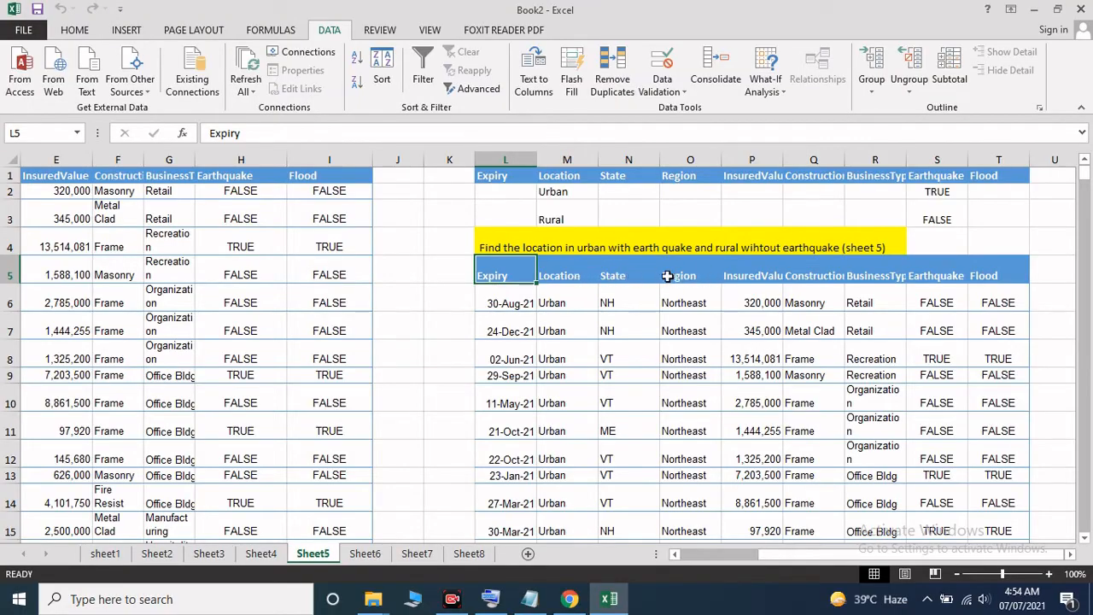
- Check the Location and Earthquake values in the first rows of the extracted table
left_click_drag(757, 557, 724, 555)
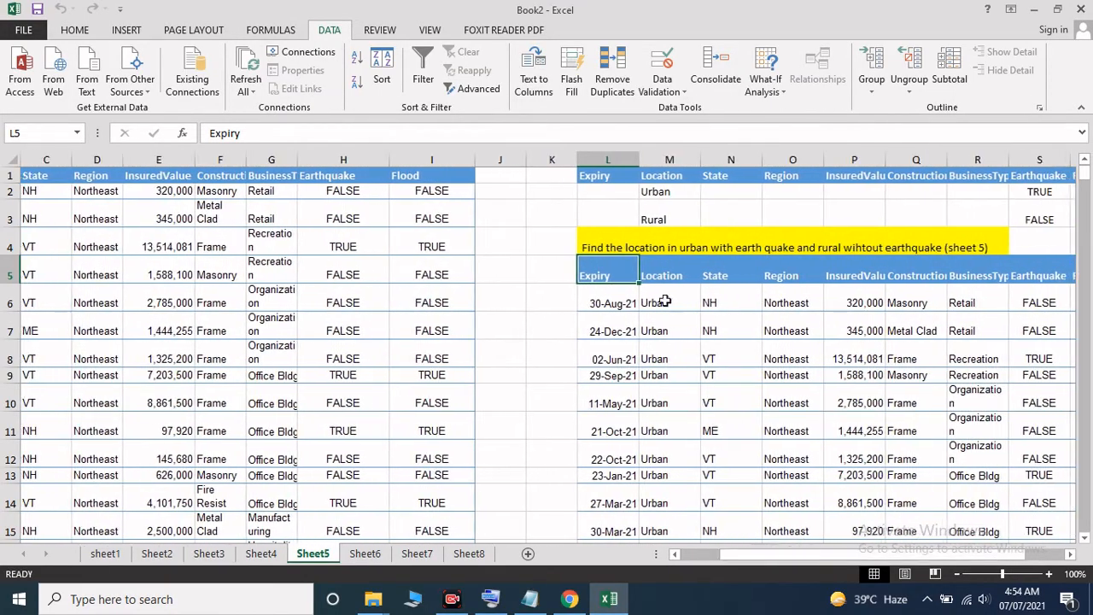
left_click(665, 281)
left_click(666, 301)
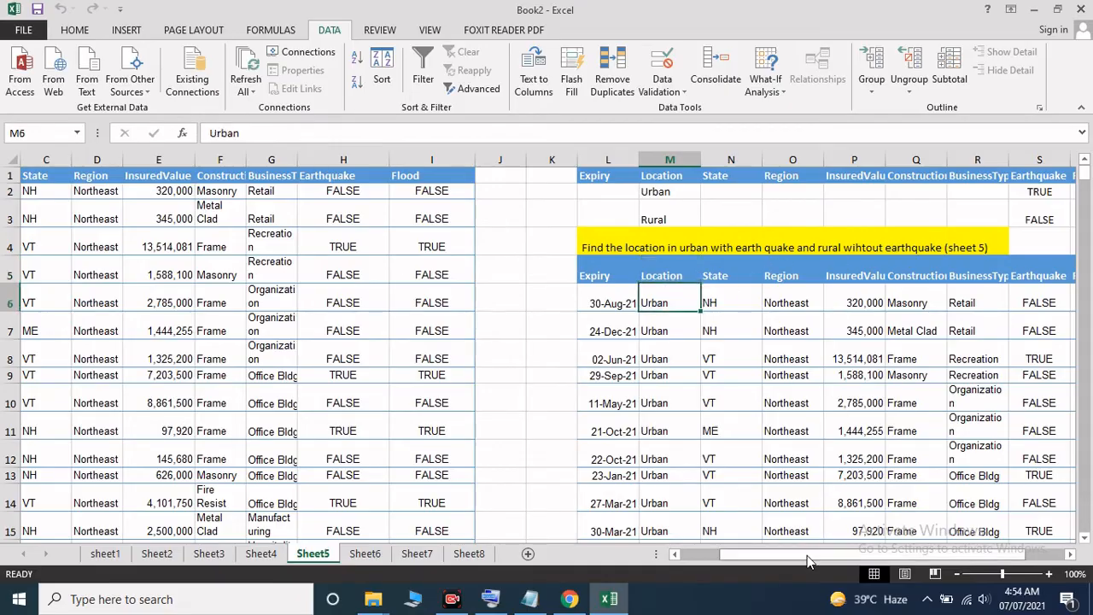
left_click_drag(808, 560, 860, 558)
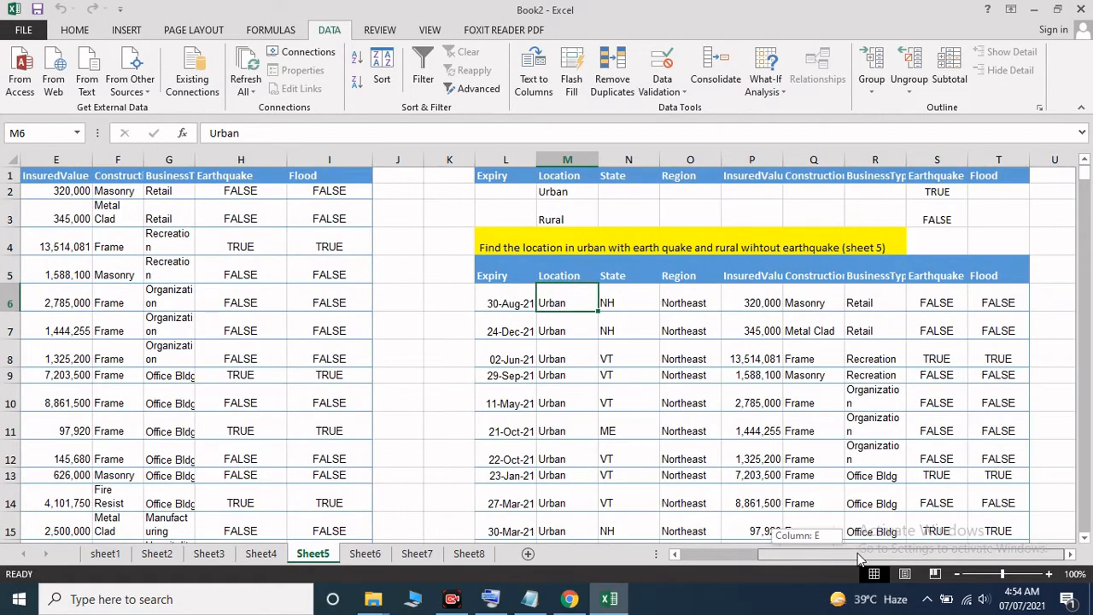
- Compare the Location and Earthquake values through the extracted table on Sheet5, covering both urban and rural rows
left_click(937, 302)
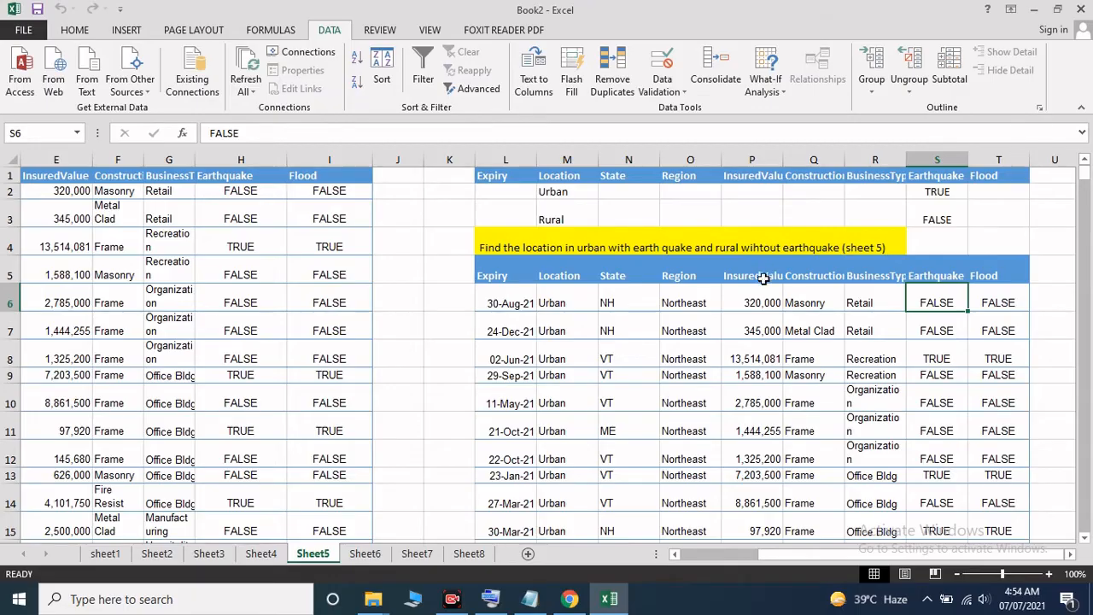
left_click(553, 304)
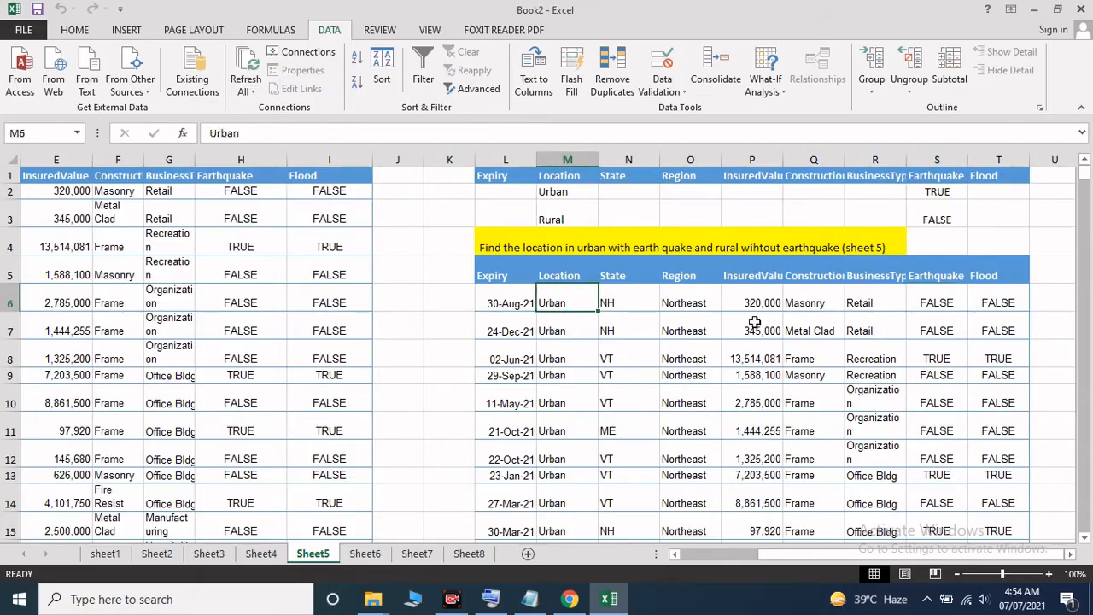
left_click_drag(946, 303, 943, 320)
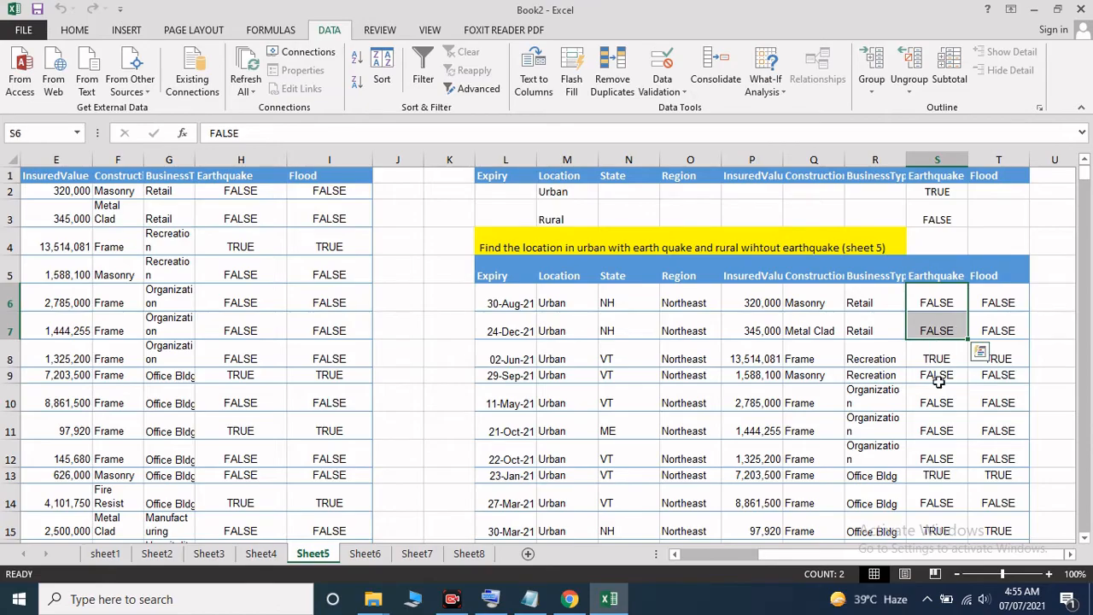
scroll(852, 395, "down", 3)
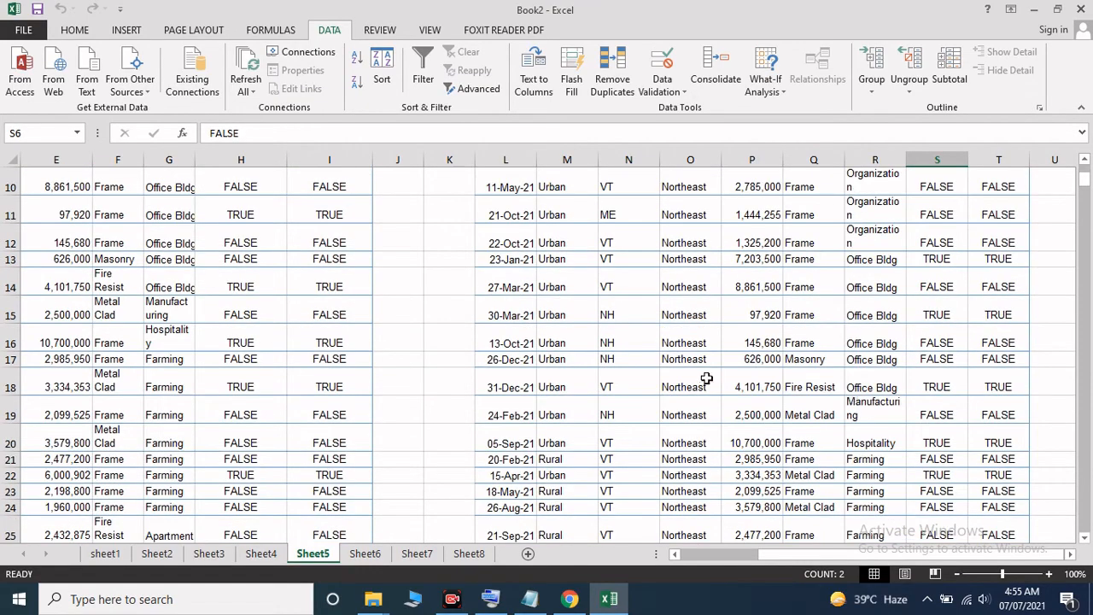
scroll(579, 468, "down", 4)
scroll(579, 468, "down", 20)
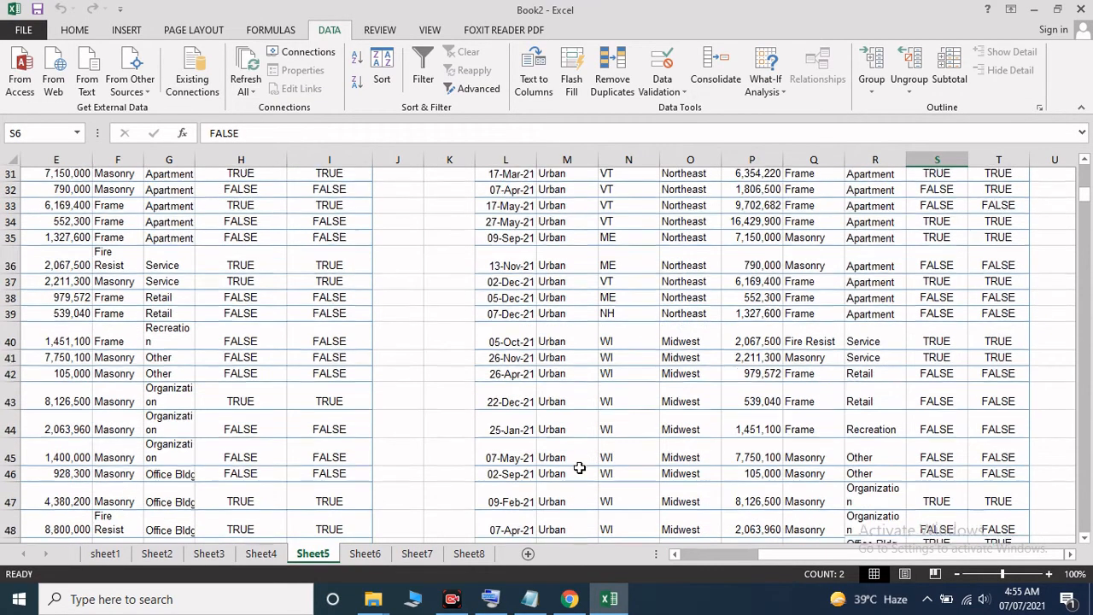
scroll(566, 458, "up", 5)
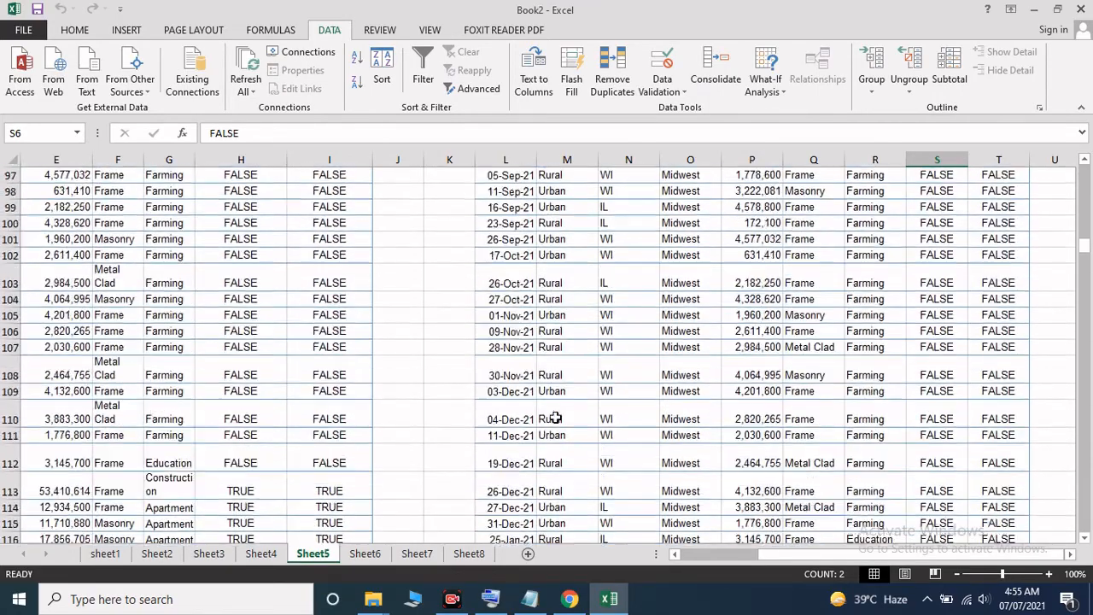
left_click(558, 283)
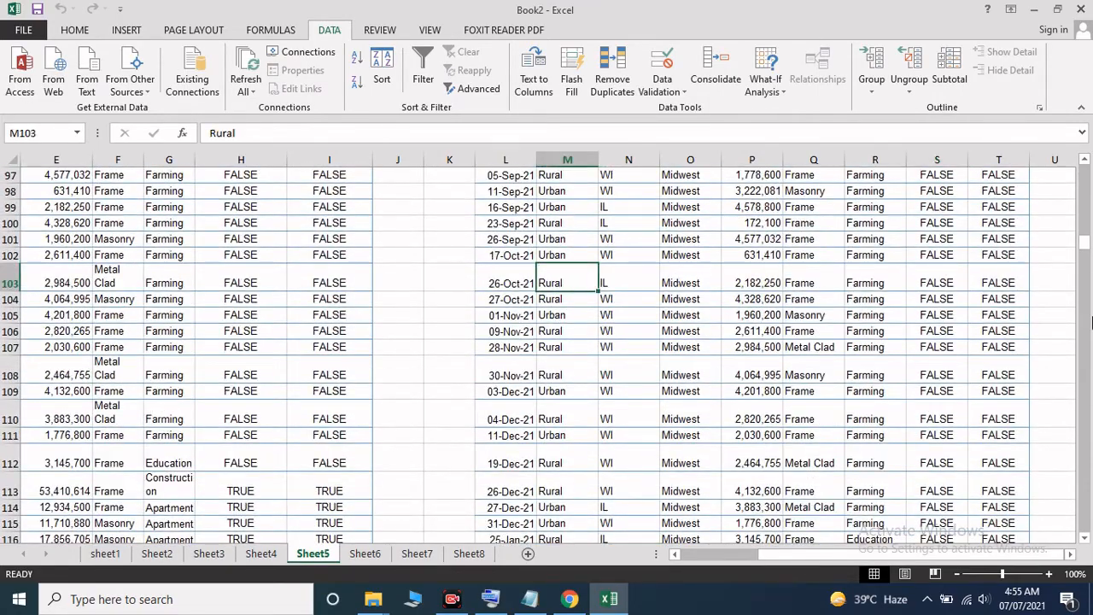
left_click(956, 295)
left_click_drag(1082, 255, 1083, 170)
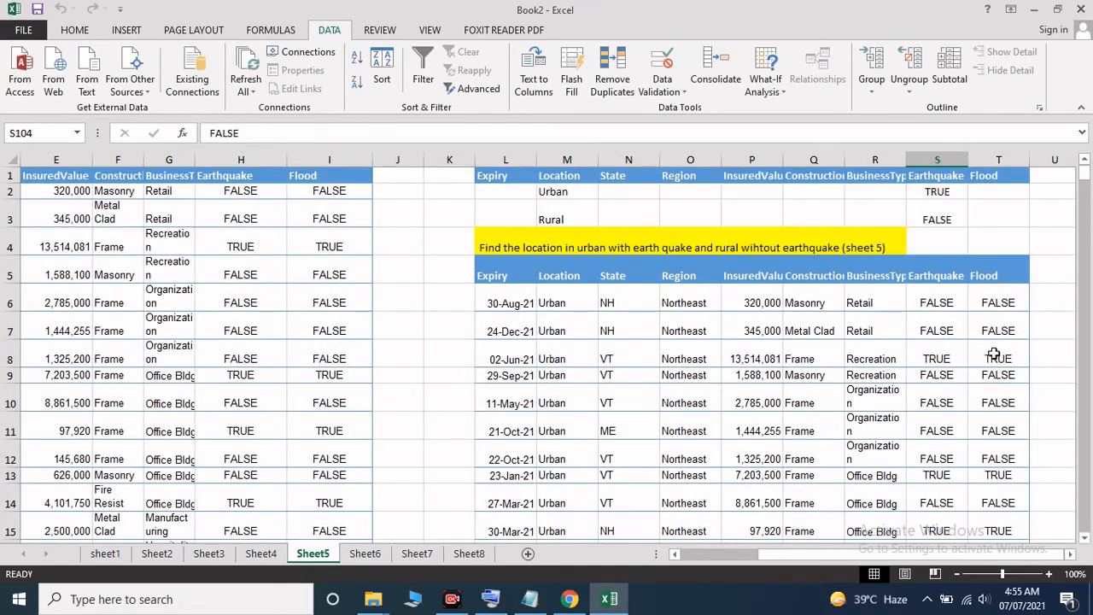
left_click(818, 354)
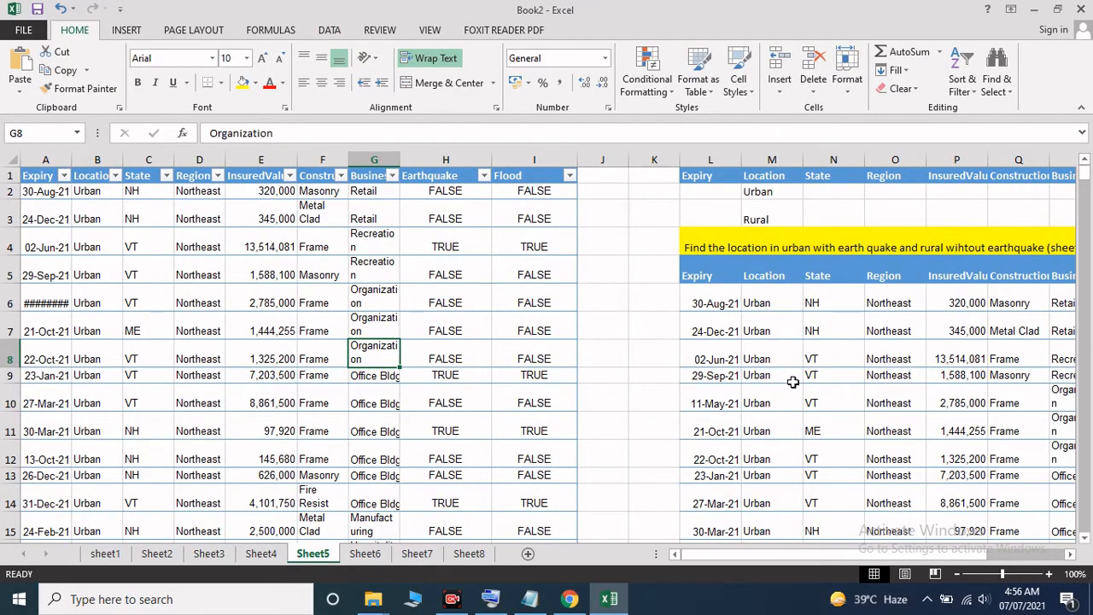
- Filter the source table's Location column to show only Urban rows
mouse_move(773, 554)
left_mouse_down()
mouse_move(824, 560)
mouse_move(773, 556)
left_mouse_up()
left_click(115, 175)
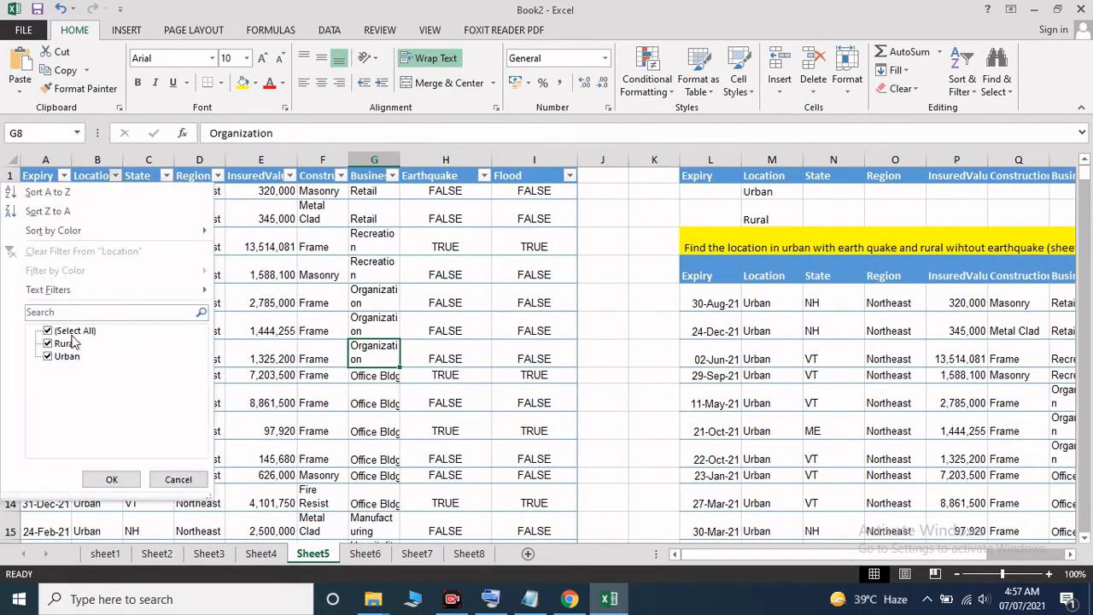
left_click(74, 333)
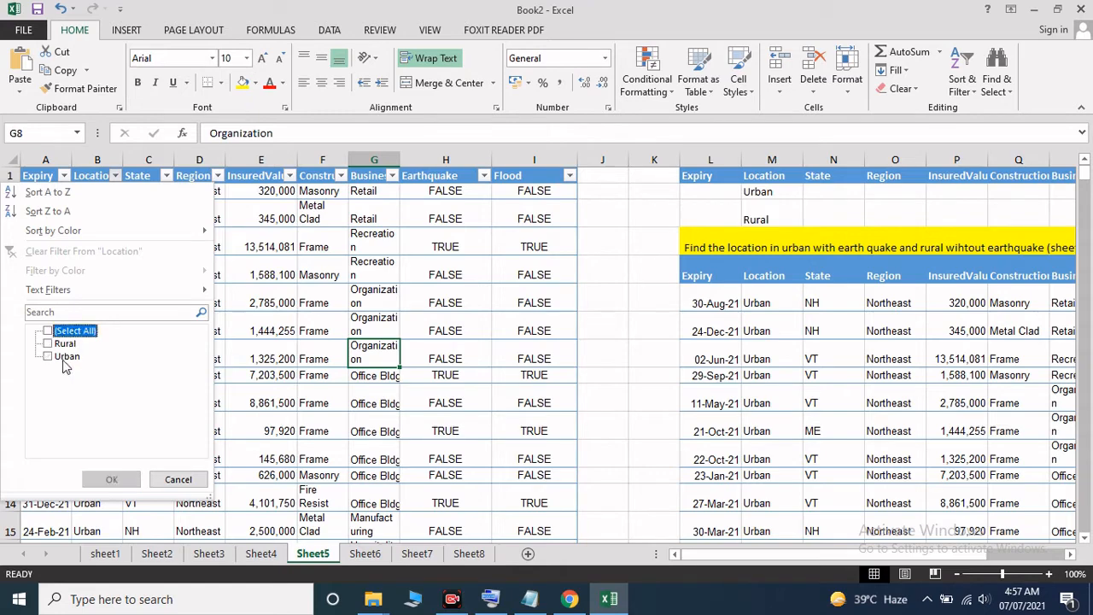
left_click(65, 357)
left_click(106, 479)
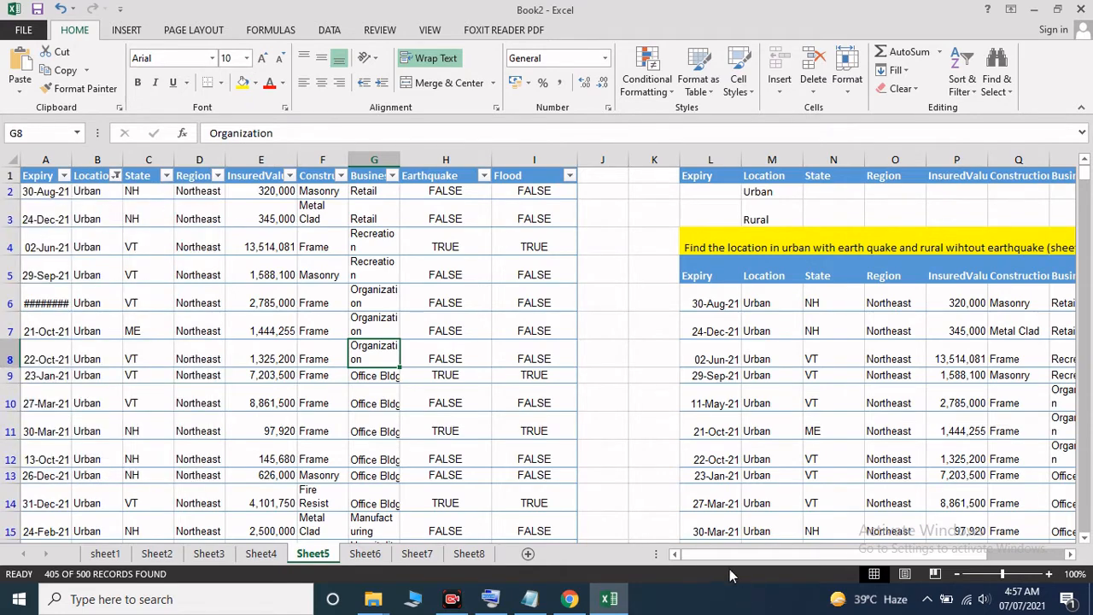
left_click_drag(717, 553, 664, 557)
left_click(714, 305)
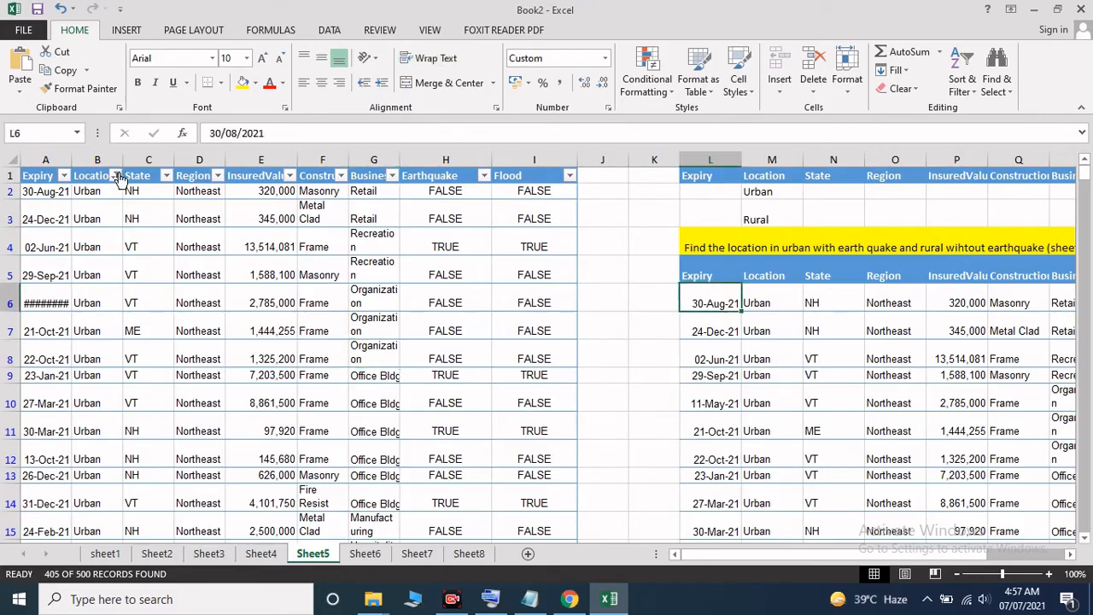
- Switch the source table's Location filter to Rural only and look through the filtered rows
left_click(115, 176)
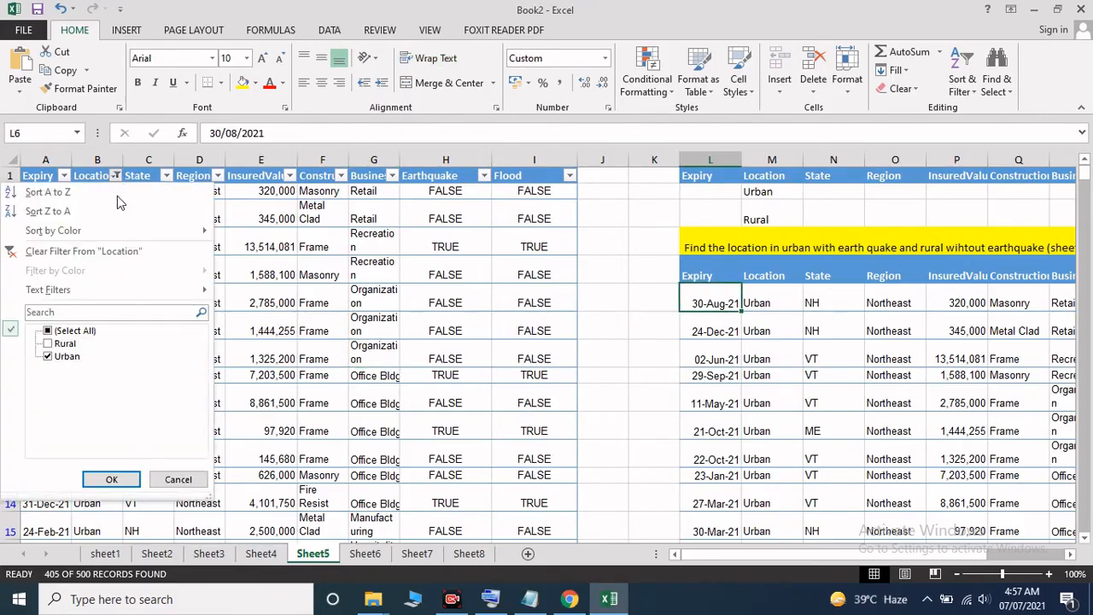
left_click(60, 356)
left_click(111, 479)
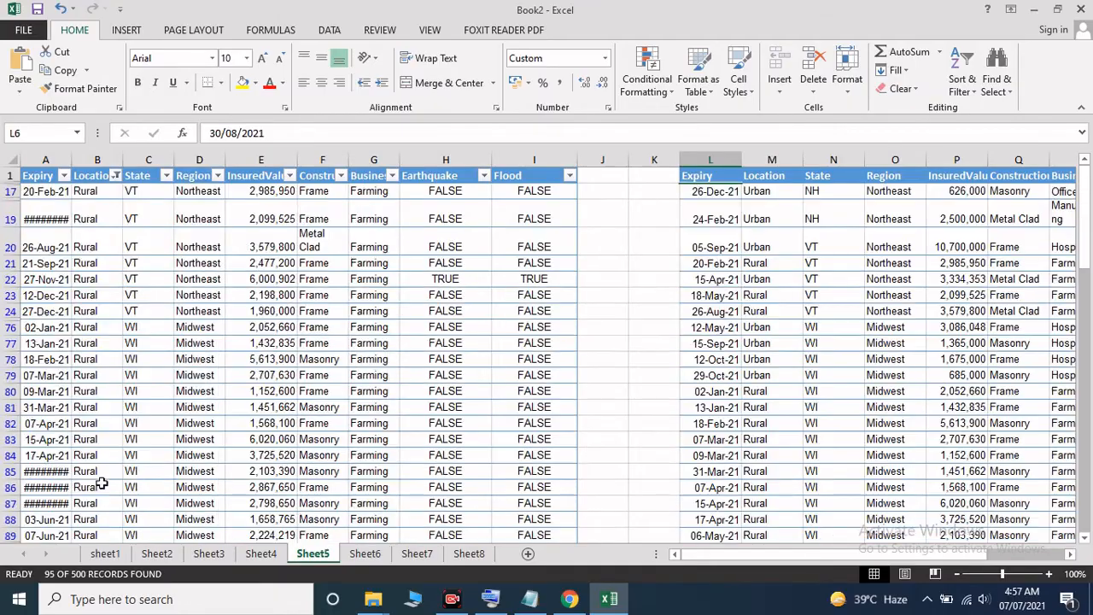
scroll(692, 303, "down", 15)
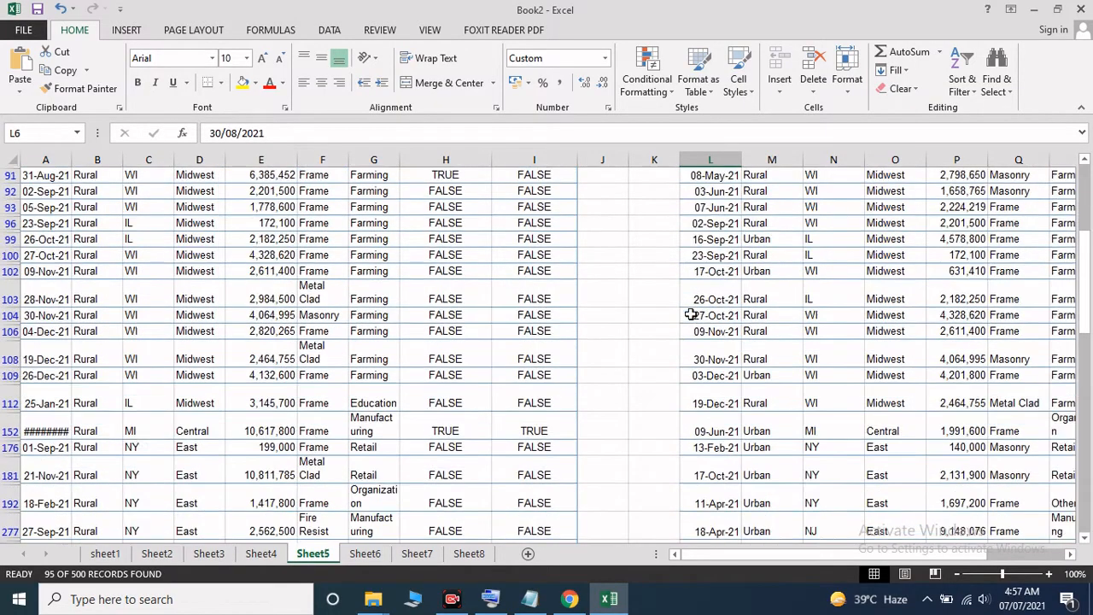
scroll(691, 309, "up", 15)
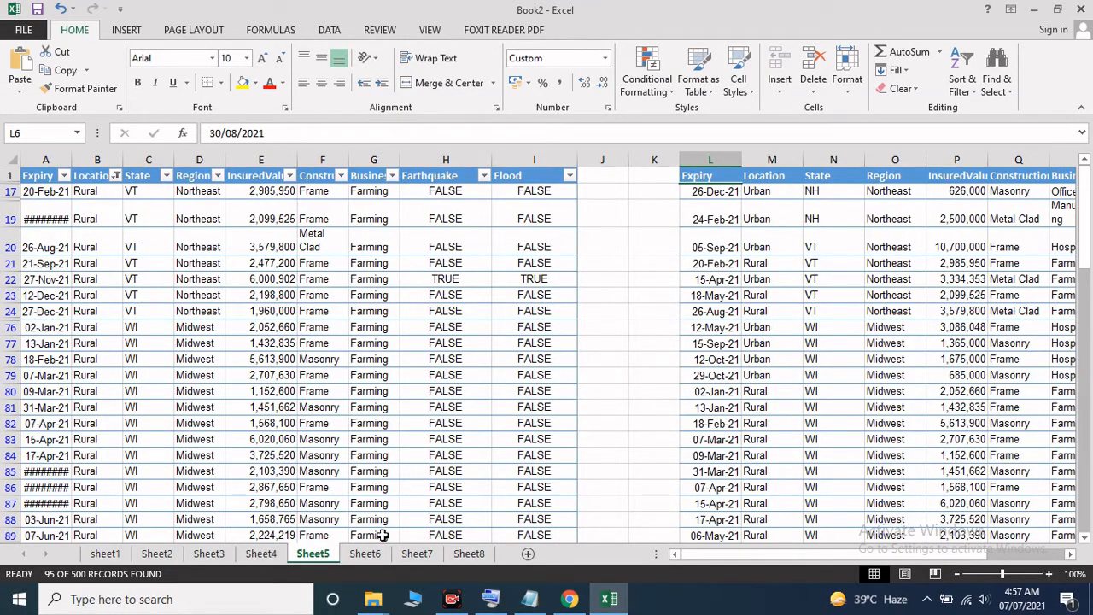
- Clear the Location filter so the source table includes all rows
left_click(115, 175)
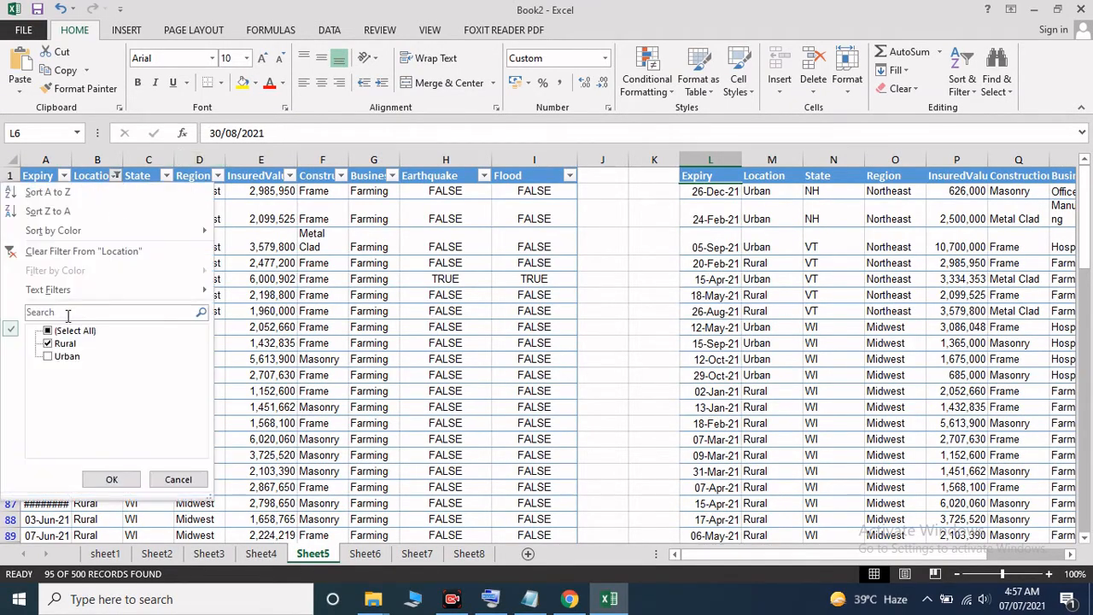
left_click(87, 476)
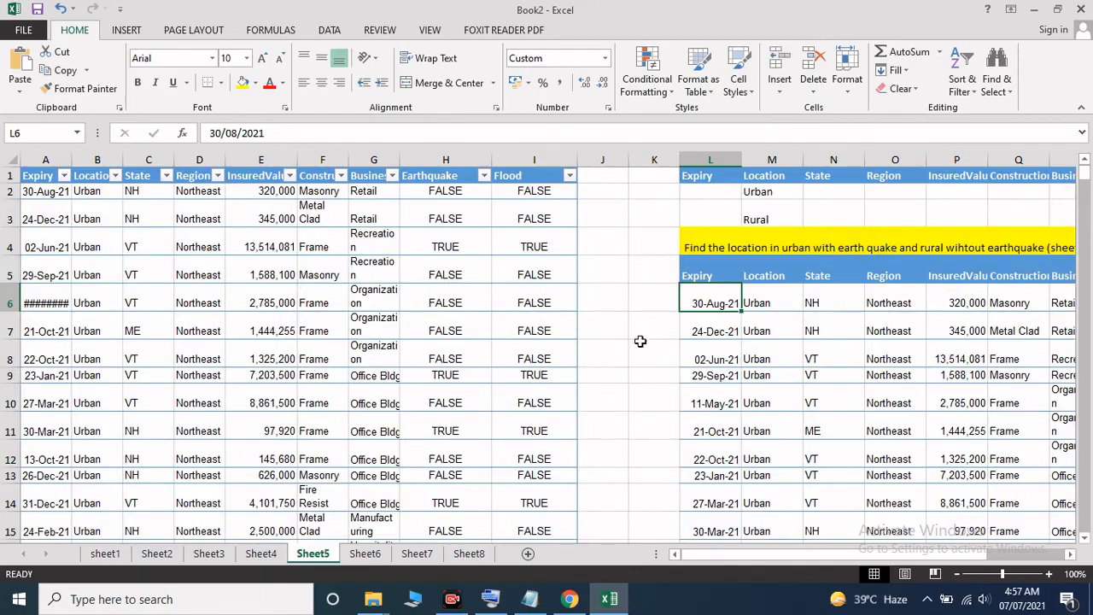
left_click(646, 349)
- Switch to Sheet6 and highlight the task description in L5 with a yellow fill
left_click(376, 554)
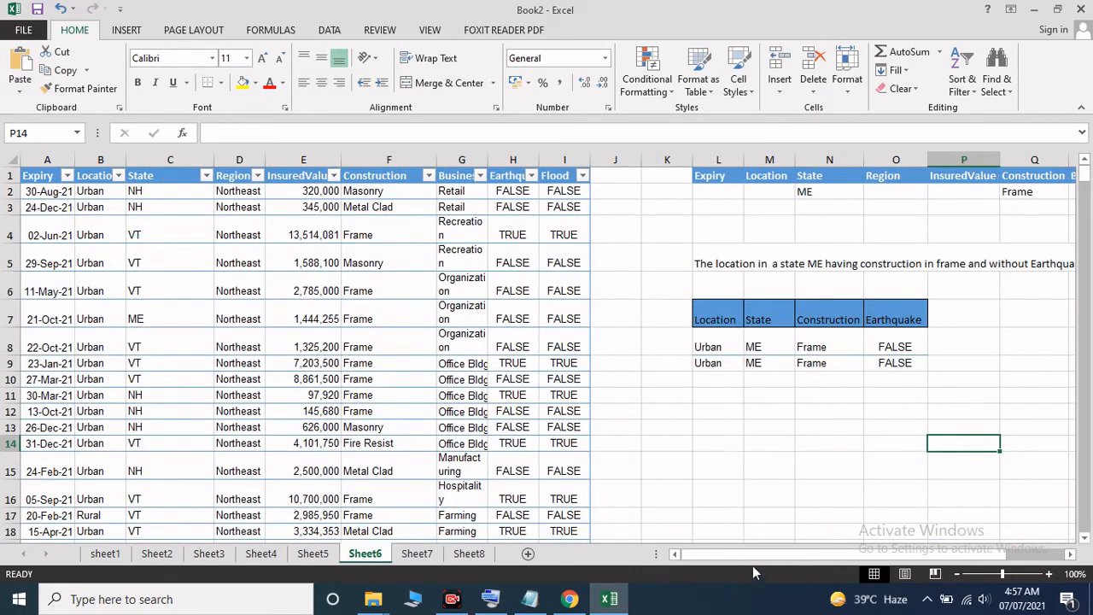
left_click_drag(750, 561, 813, 552)
left_click(517, 265)
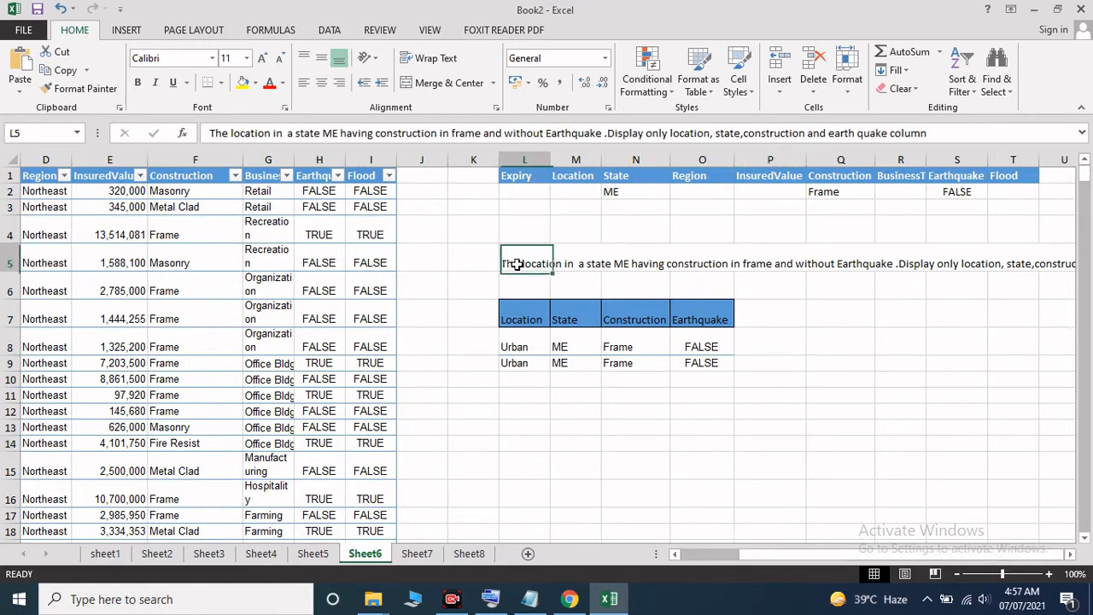
left_click(242, 82)
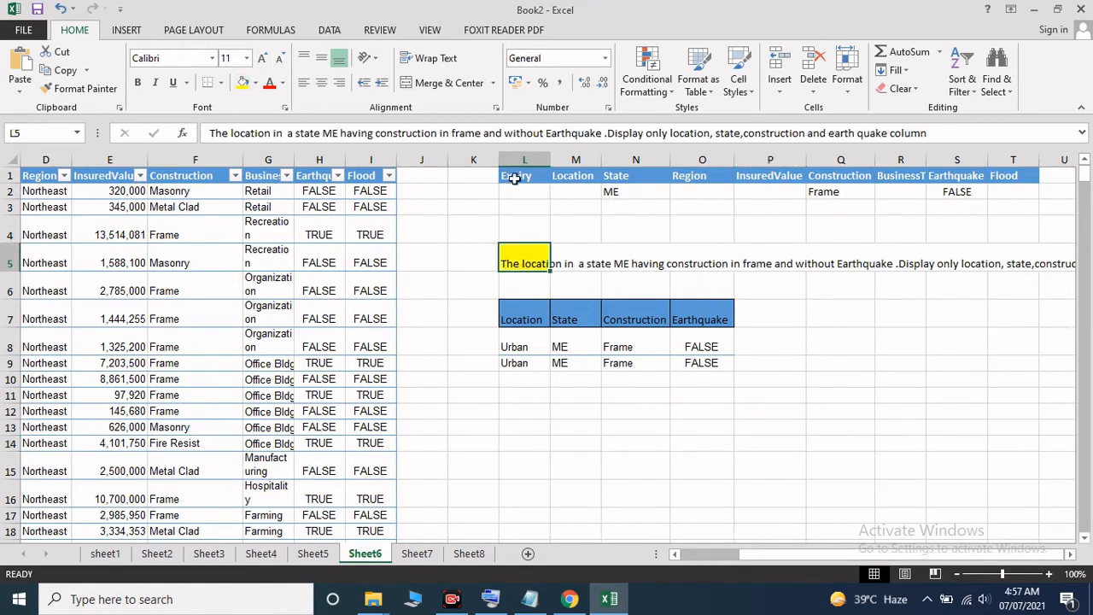
- Wrap the task text in L5, widen column L to fit it on three lines, and set the zoom to 85%
left_click(435, 58)
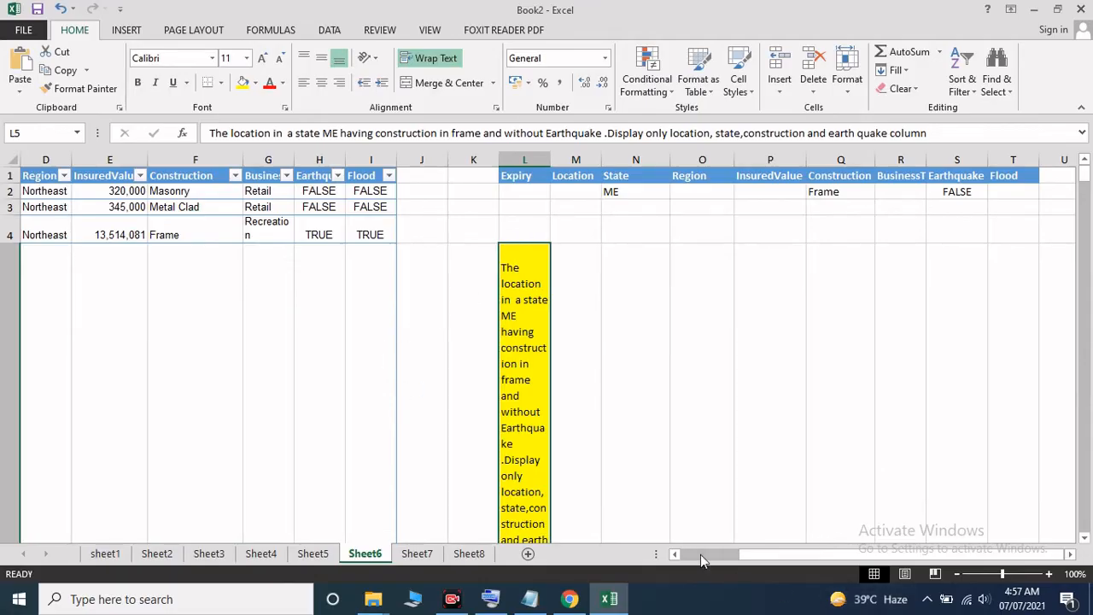
scroll(622, 381, "down", 2)
scroll(620, 381, "down", 1)
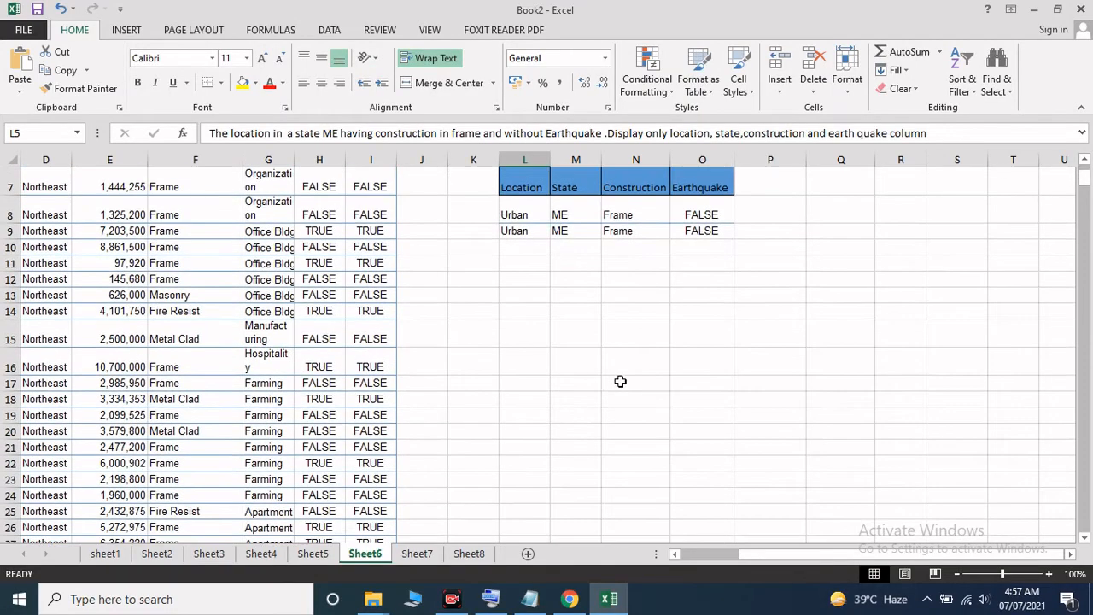
scroll(598, 372, "up", 3)
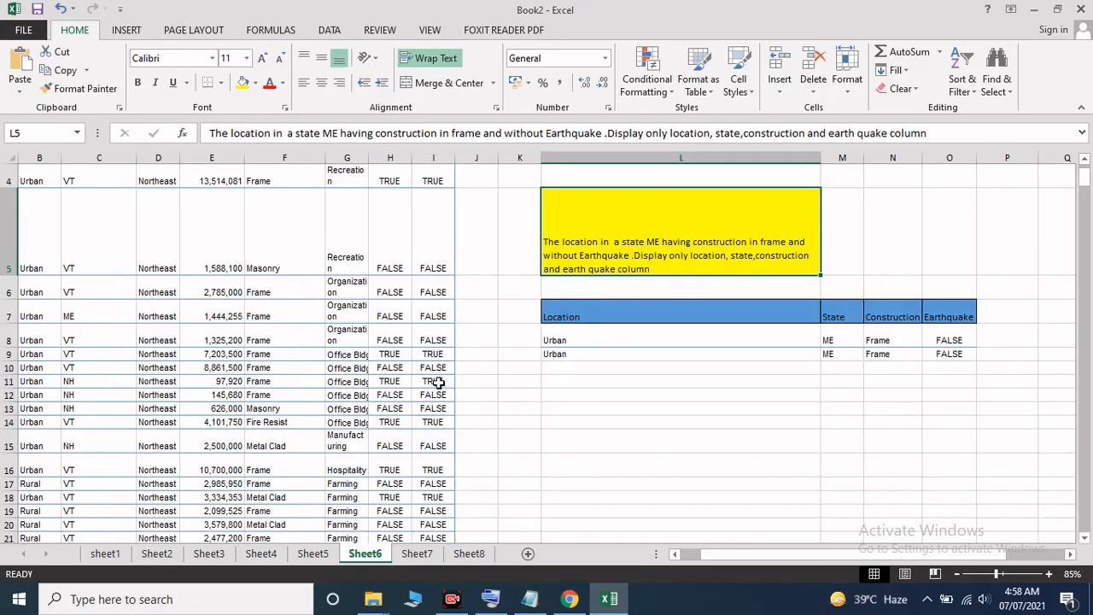
scroll(418, 286, "up", 1)
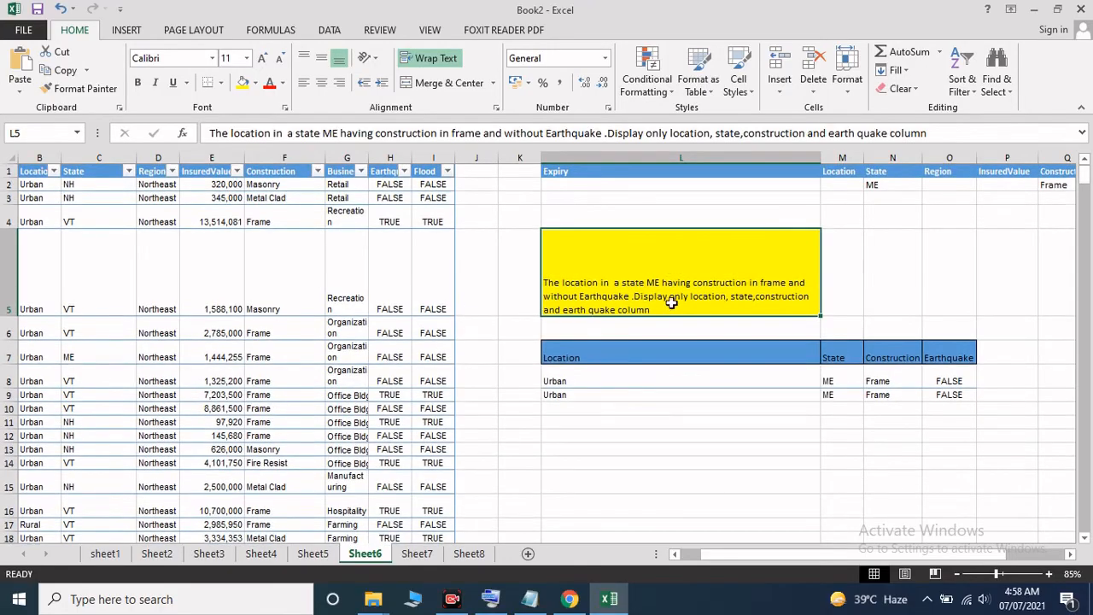
- Reread the task in L5 and inspect the source table's State filter choices, leaving all states selected
left_click(651, 407)
left_click(655, 303)
left_click(100, 220)
left_click(128, 171)
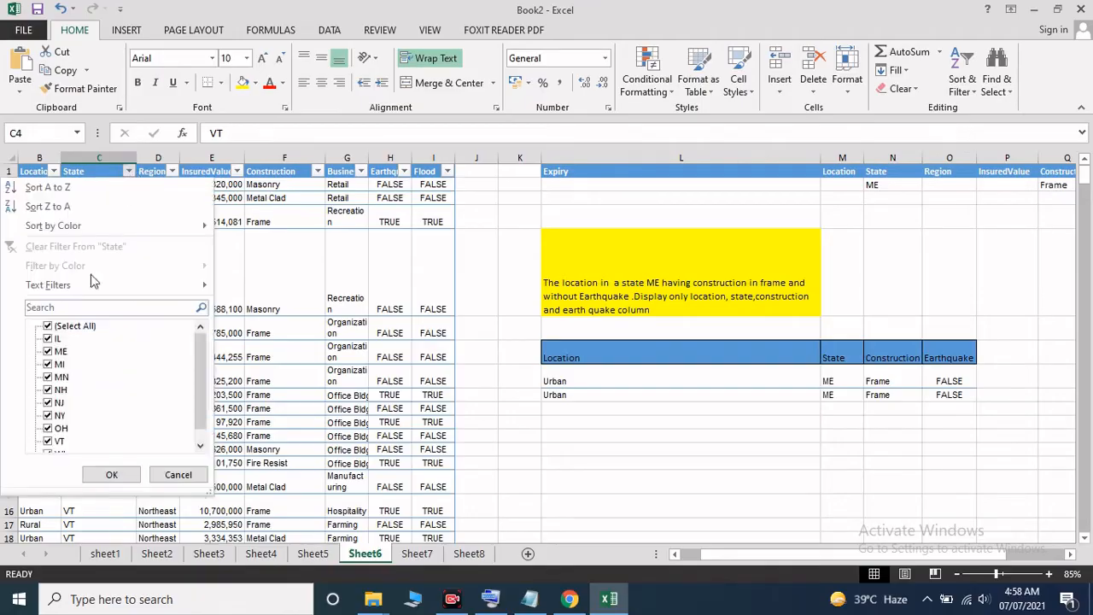
left_click(111, 474)
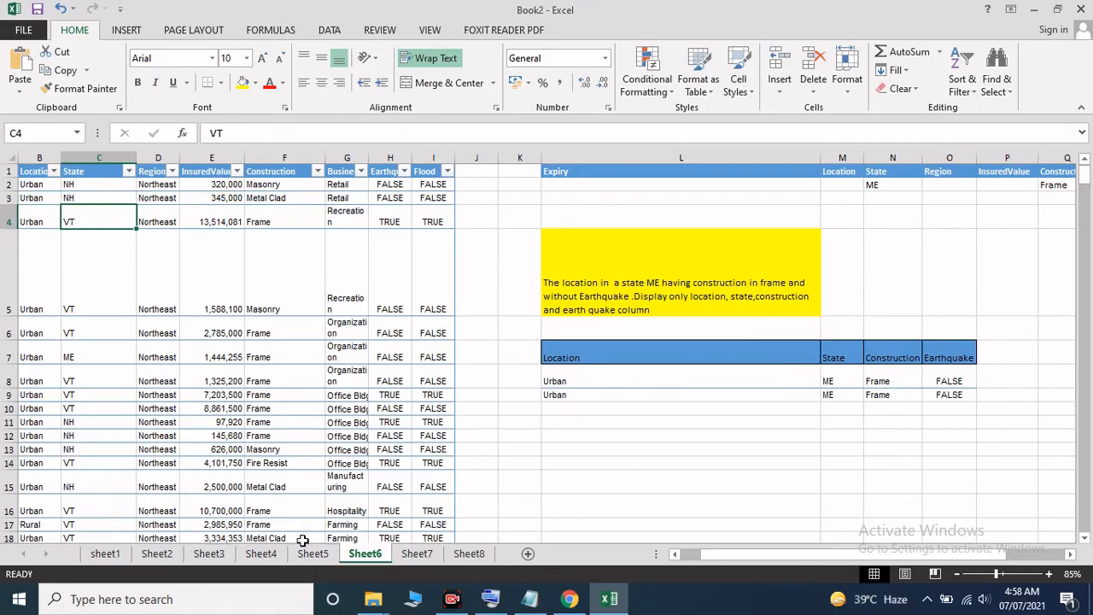
- Review the criteria range L1:T3, checking the Construction entry in Q2 and the Earthquake entry in S2
left_click_drag(722, 553, 696, 553)
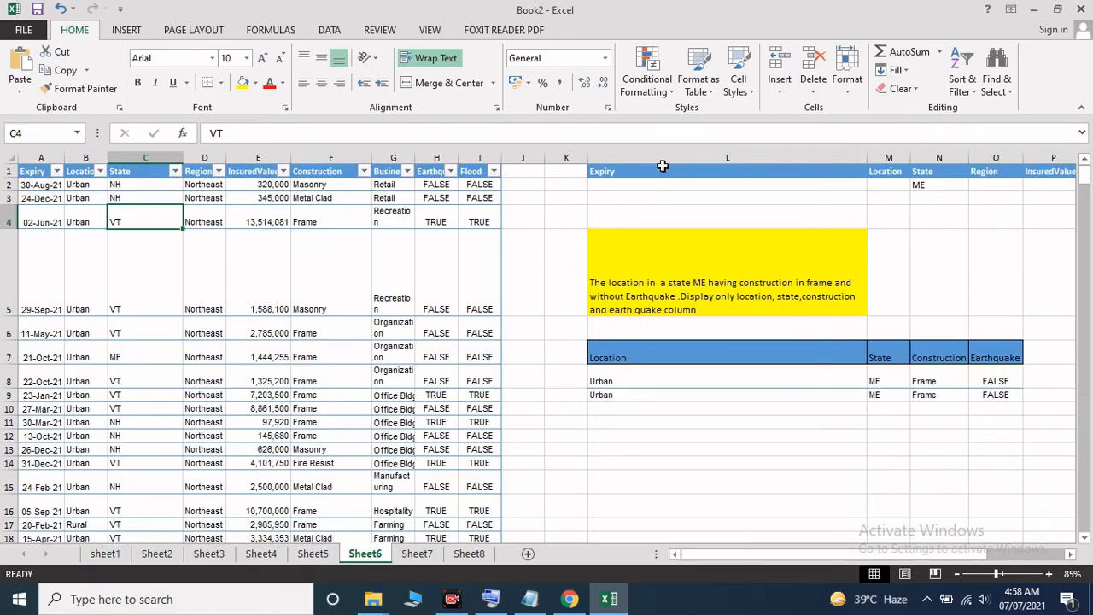
left_click_drag(789, 554, 861, 555)
left_click_drag(570, 178, 1066, 193)
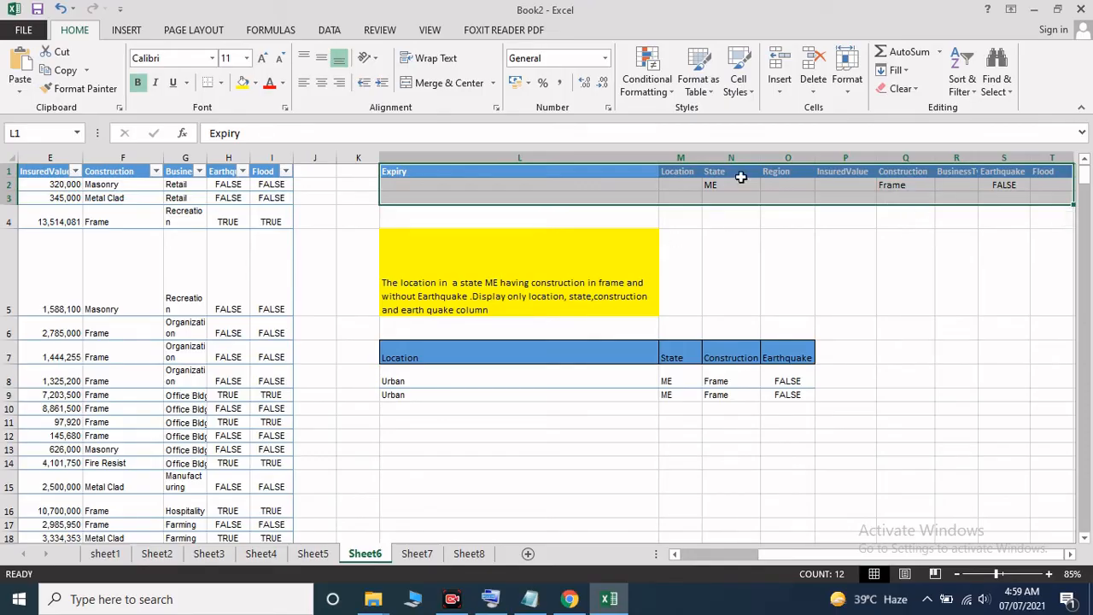
left_click(900, 188)
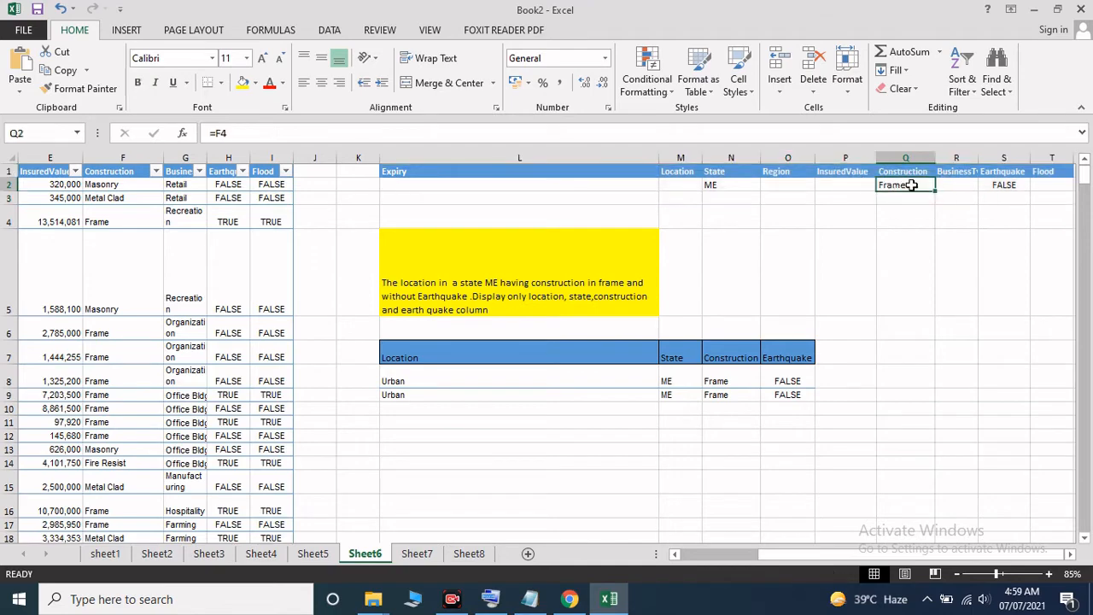
left_click(1001, 190)
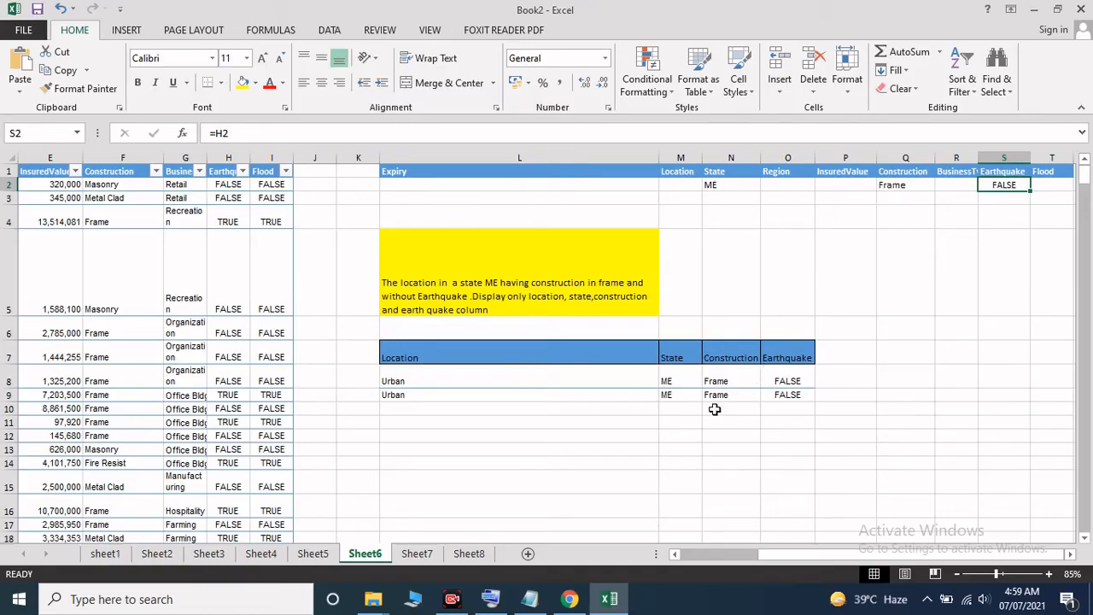
left_click(570, 421)
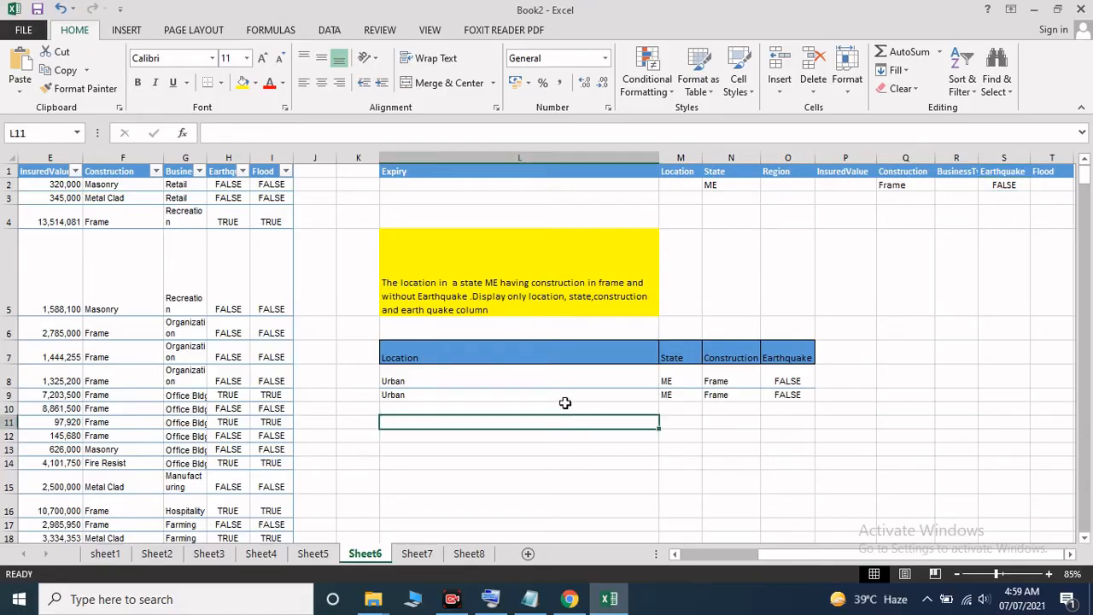
left_click(524, 384)
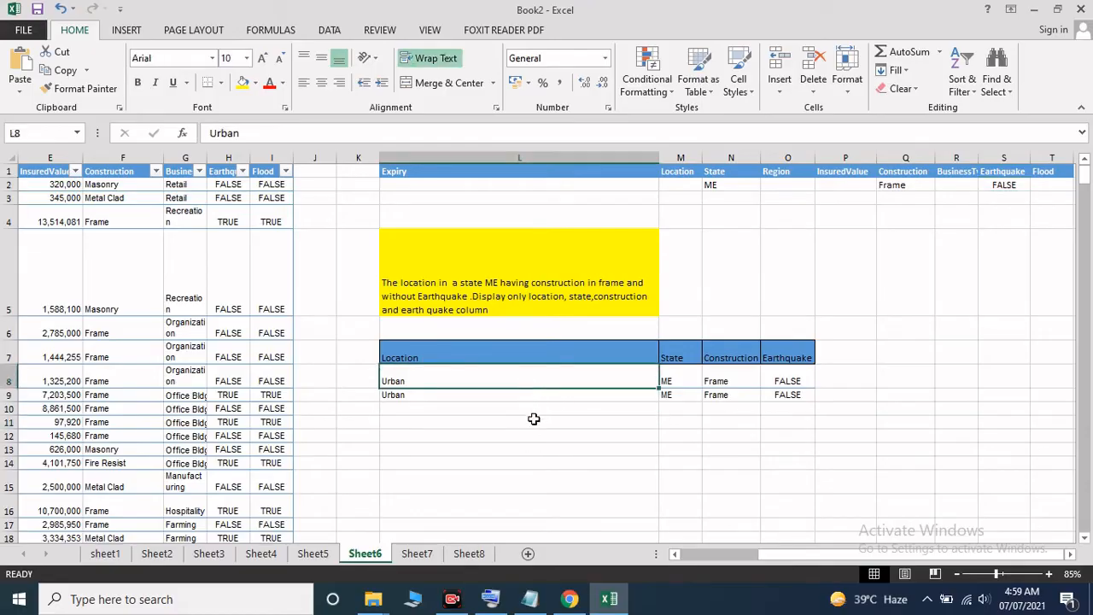
left_click(564, 417)
left_click_drag(551, 383, 773, 392)
right_click(595, 388)
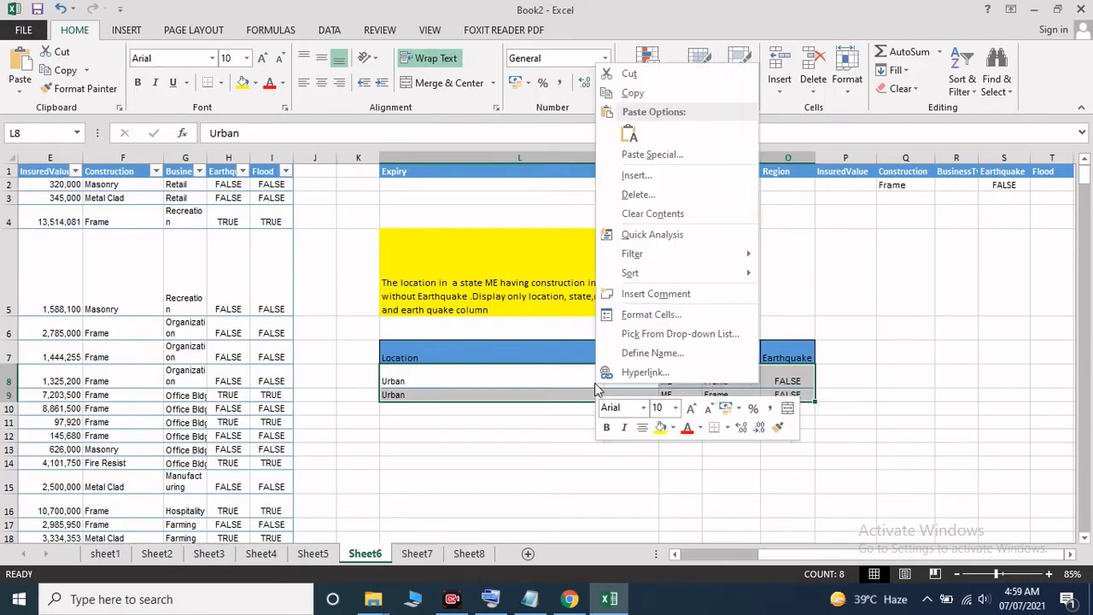
left_click(649, 213)
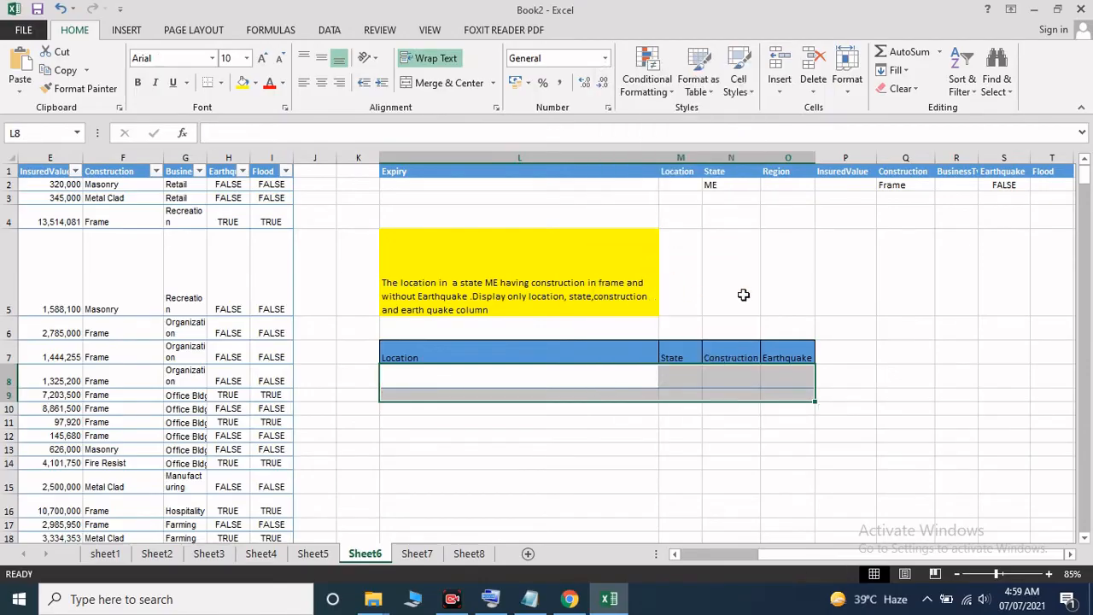
left_click(743, 294)
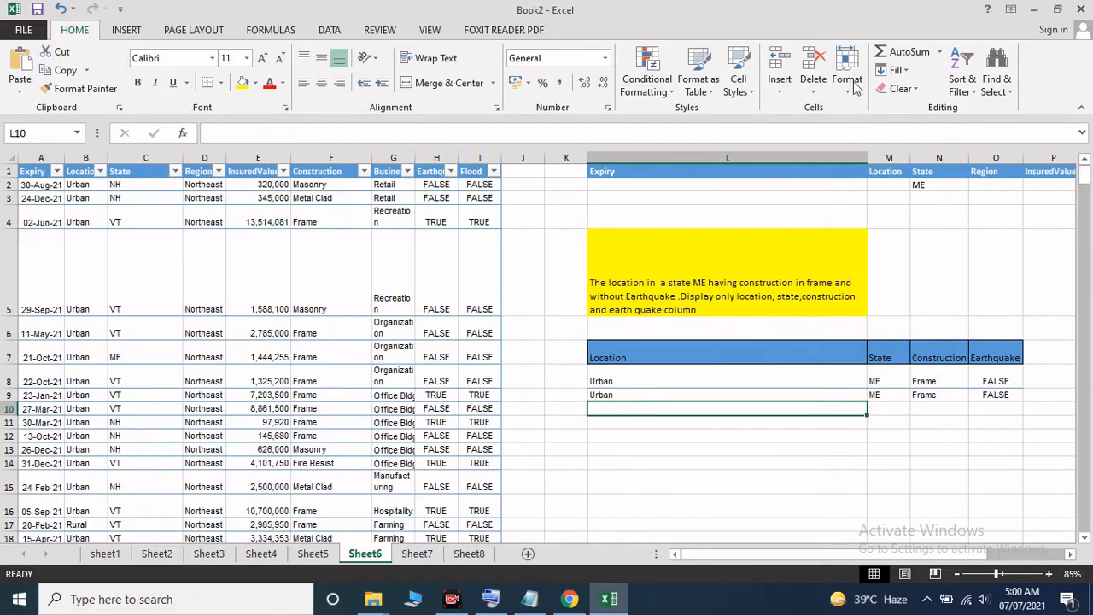
- Clear the old extract results in L8:O9, keeping the four column headings in row 7
left_click_drag(736, 367, 994, 395)
right_click(996, 394)
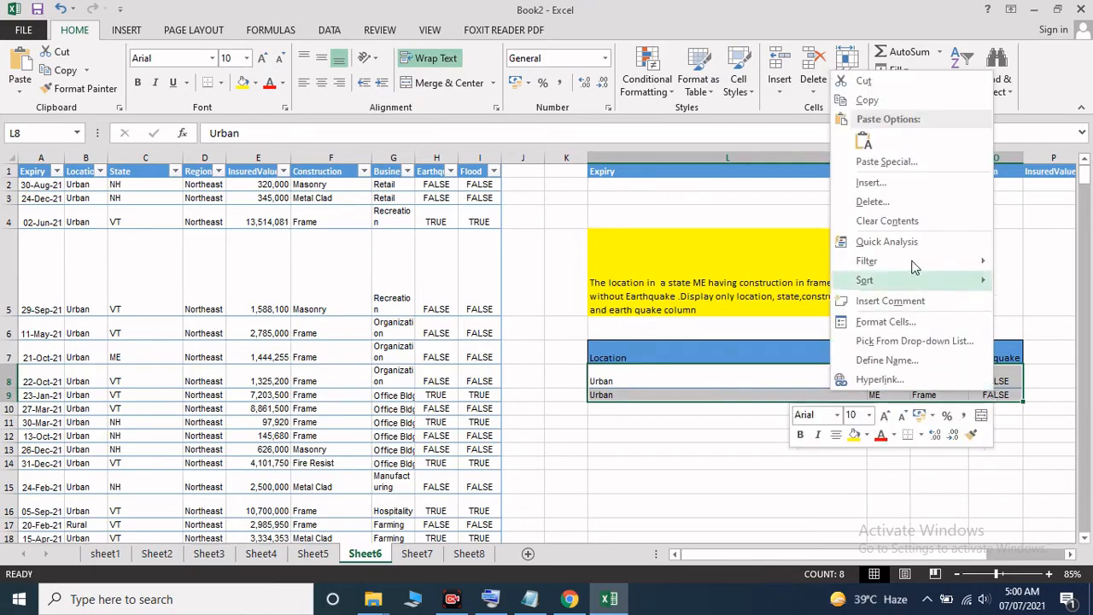
left_click(892, 224)
left_click(945, 235)
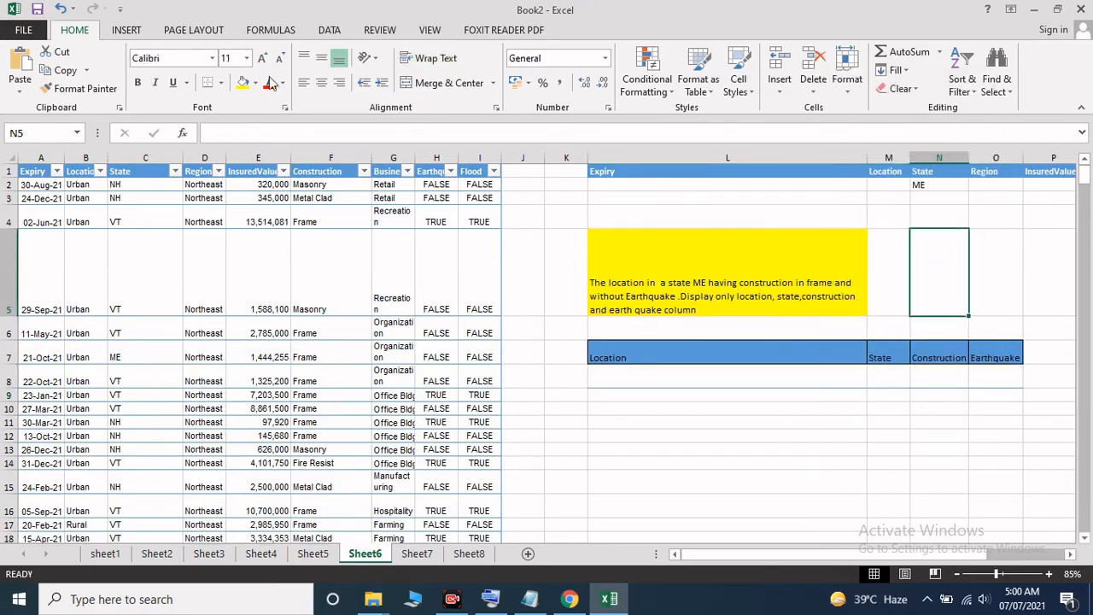
- Run an Advanced Filter on list range A1:I501 with criteria L1:T2, copying the matching records to L7:O7
left_click(320, 31)
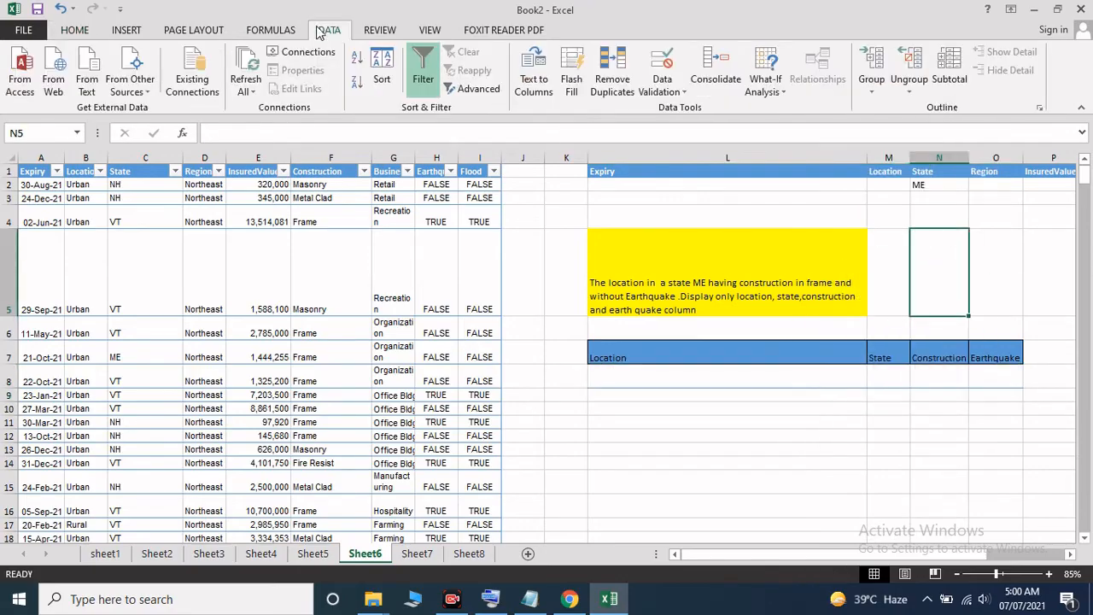
left_click(478, 89)
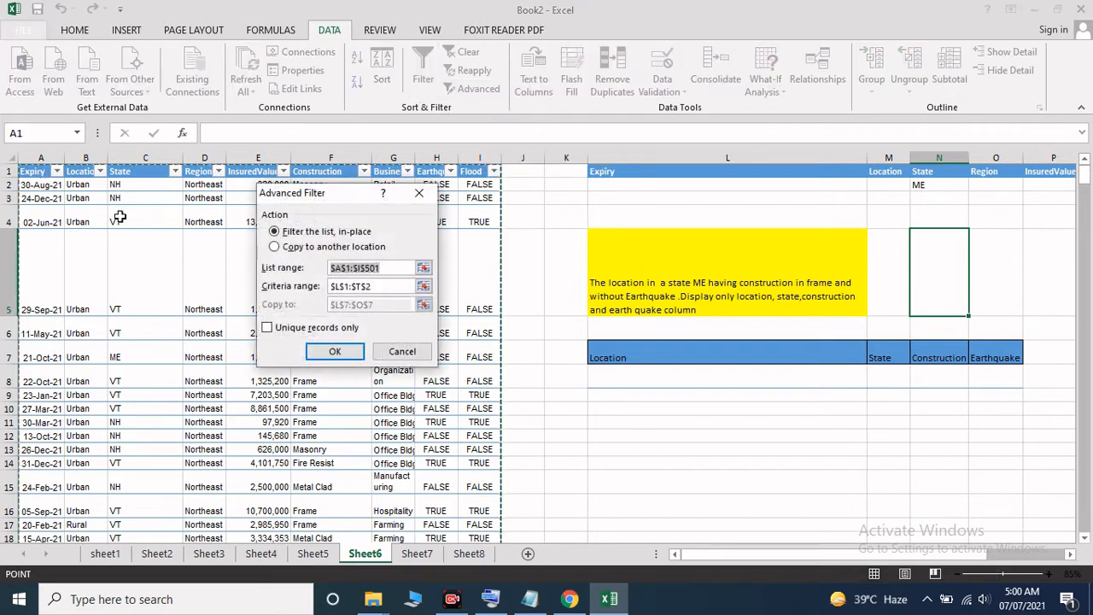
left_click(277, 248)
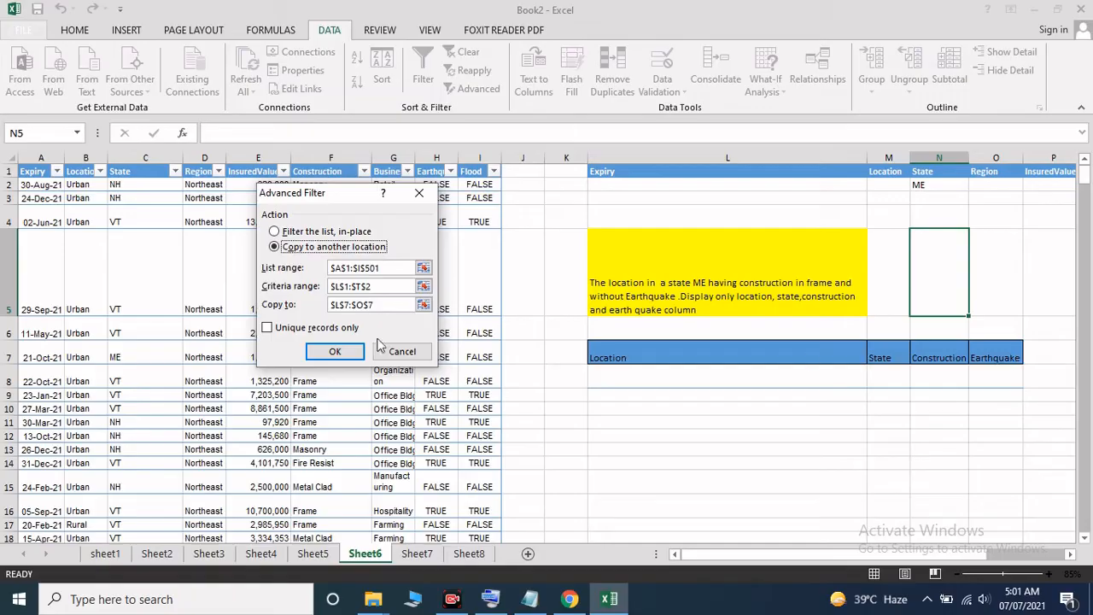
left_click(335, 351)
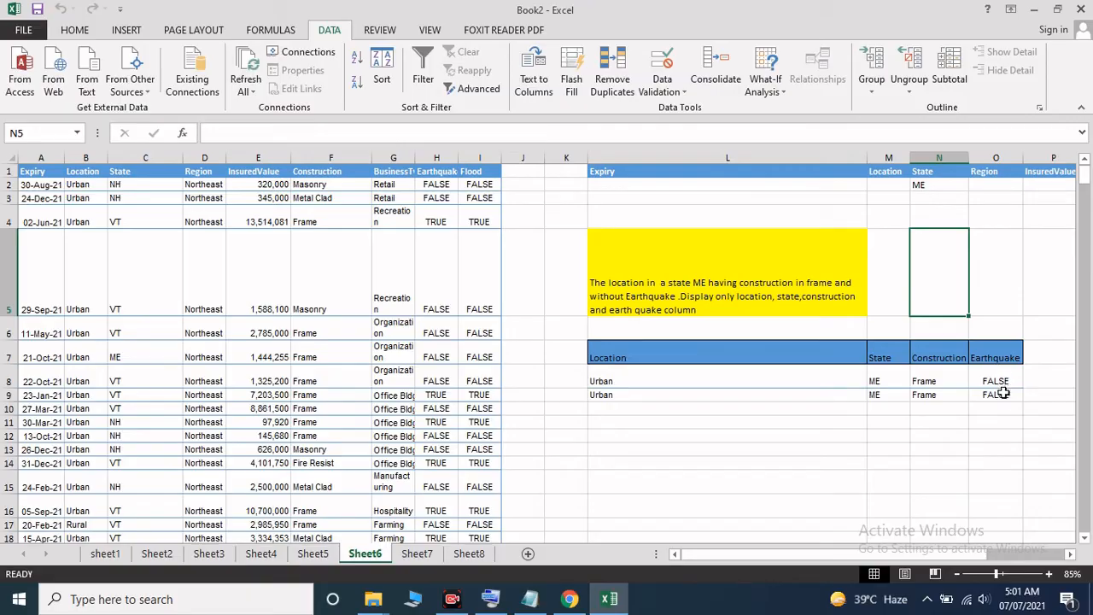
- Turn on filtering for the source table's header row, starting from the State heading in C1
left_click(161, 199)
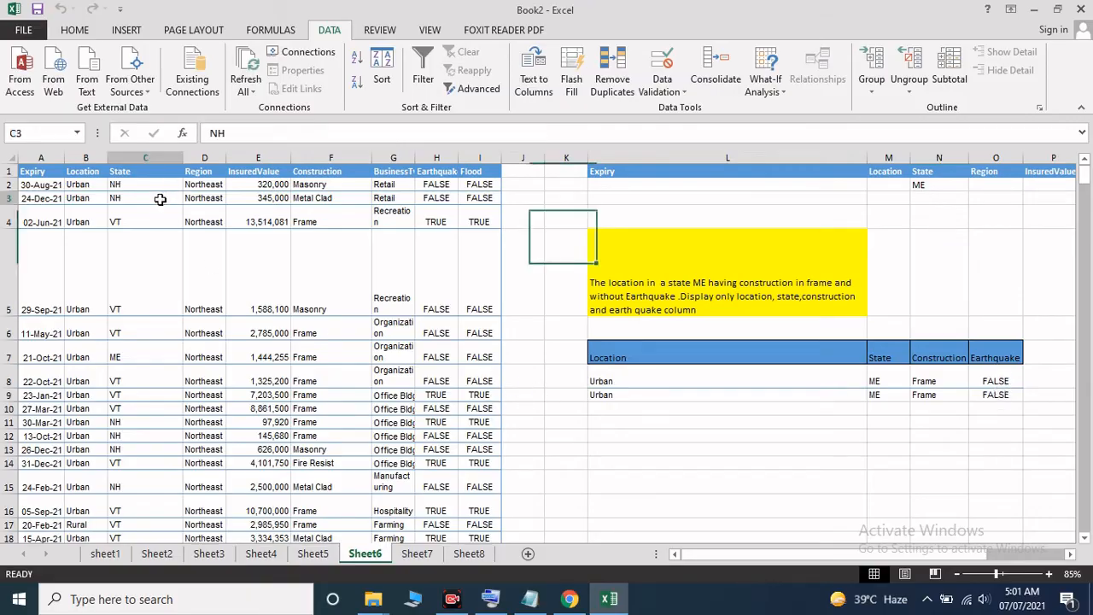
left_click(168, 175)
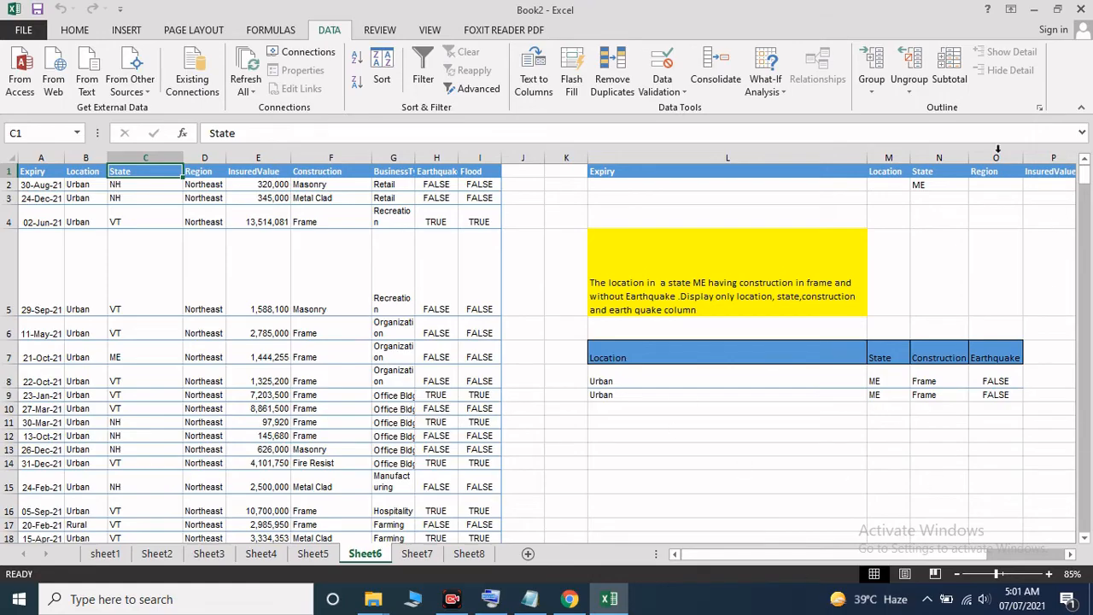
left_click(77, 32)
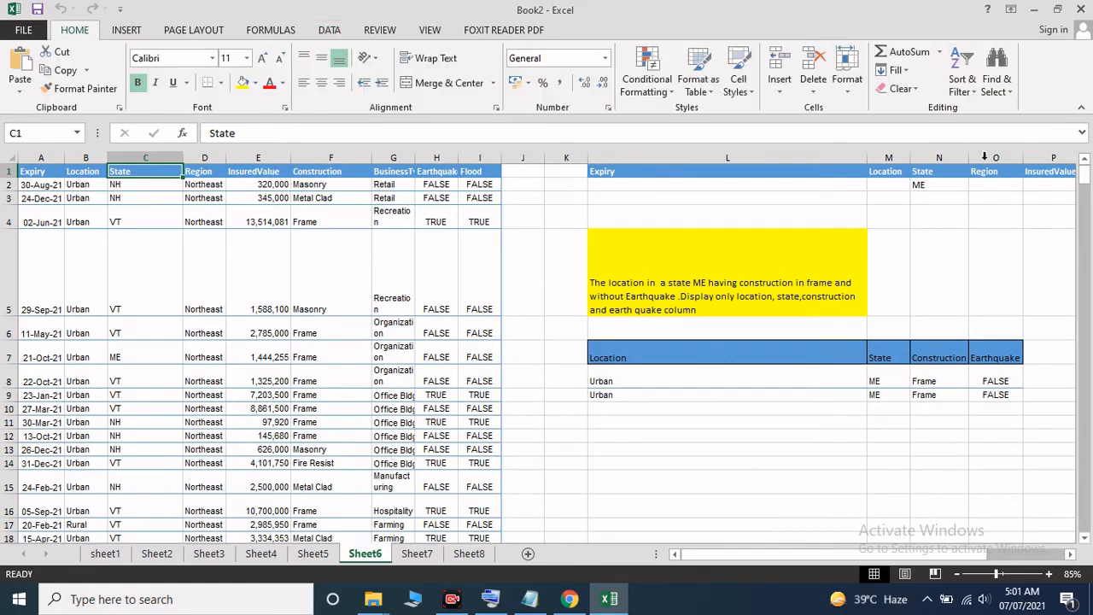
left_click(960, 78)
left_click(977, 171)
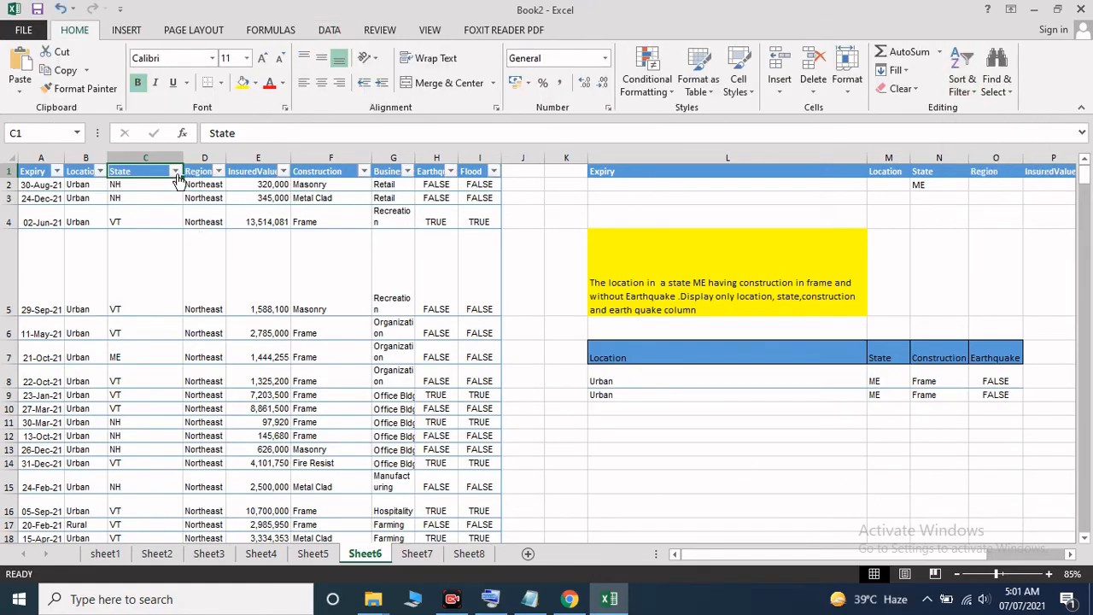
- Filter the source table's State column to ME
left_click(175, 172)
left_click(133, 309)
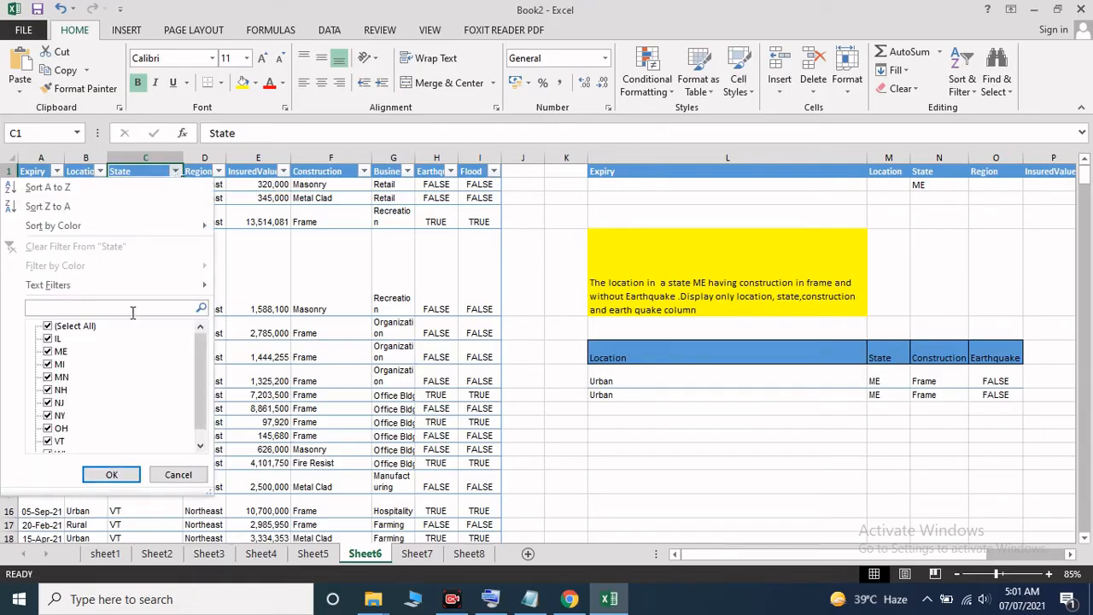
type("m")
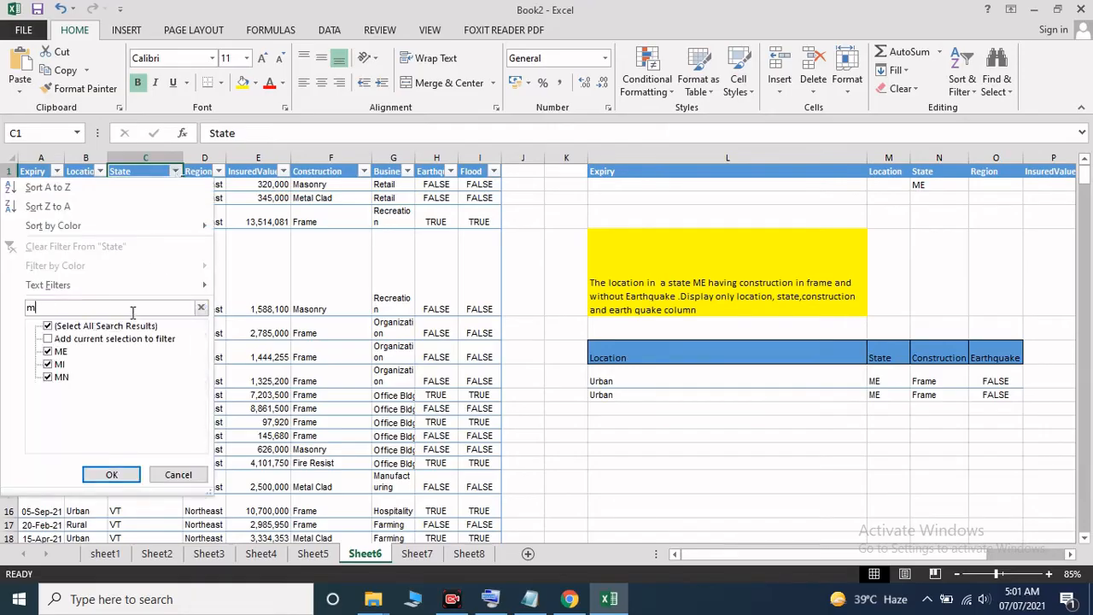
key("BackSpace")
type("ME")
key("Return")
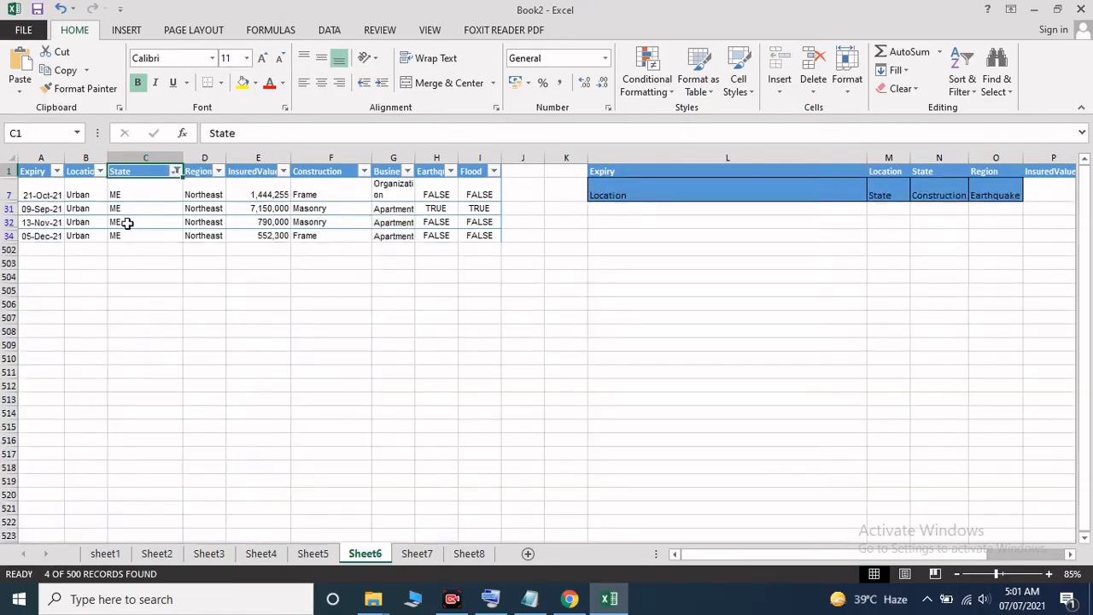
- Check the Construction and Earthquake values of the ME rows against the extract, and clear the State filter
left_click(325, 200)
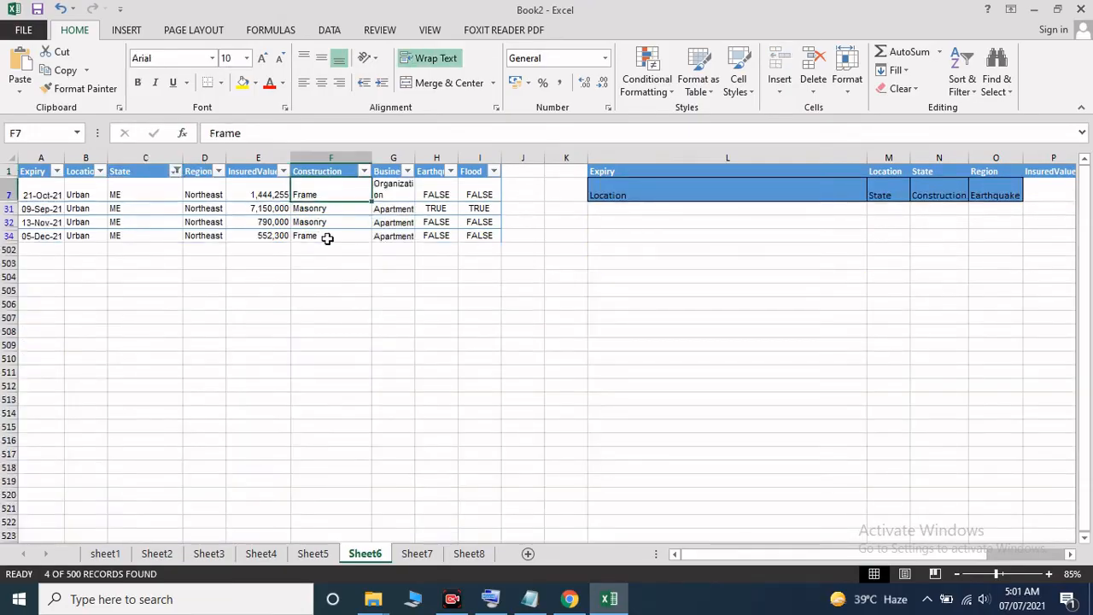
left_click(369, 234)
left_click(492, 196)
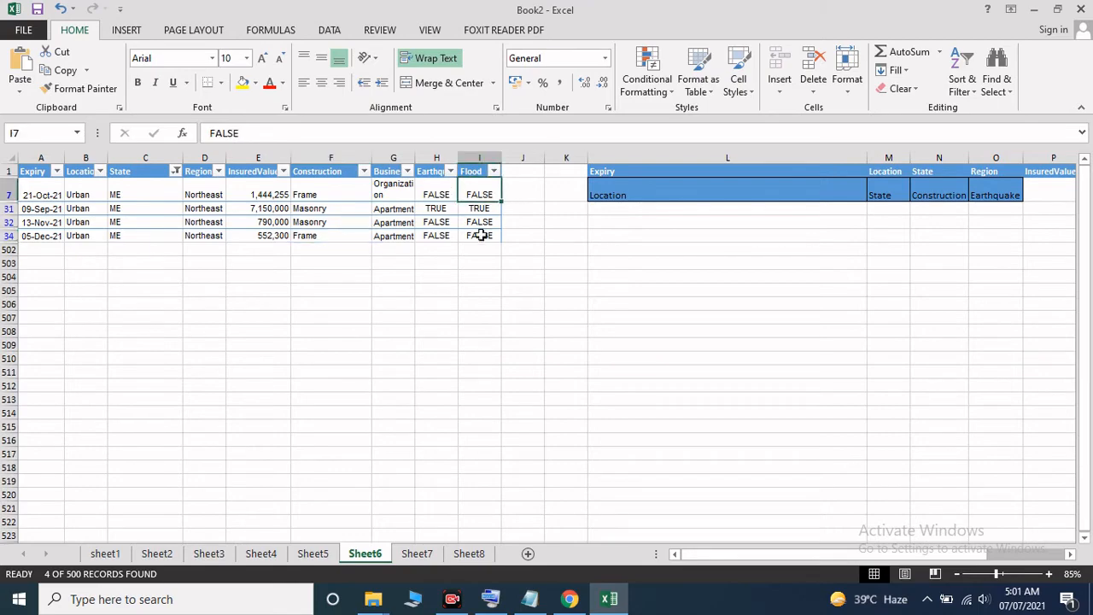
left_click(480, 235)
left_click(481, 193)
left_click(435, 195)
left_click(435, 237)
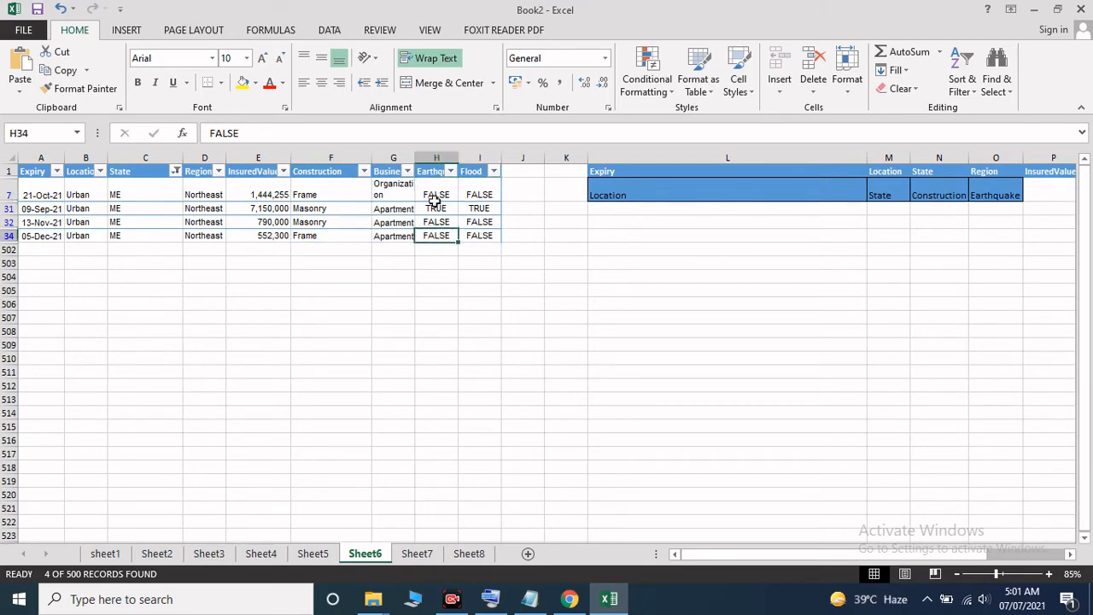
left_click(435, 197)
left_click(430, 236)
left_click(429, 194)
left_click(435, 235)
left_click(962, 84)
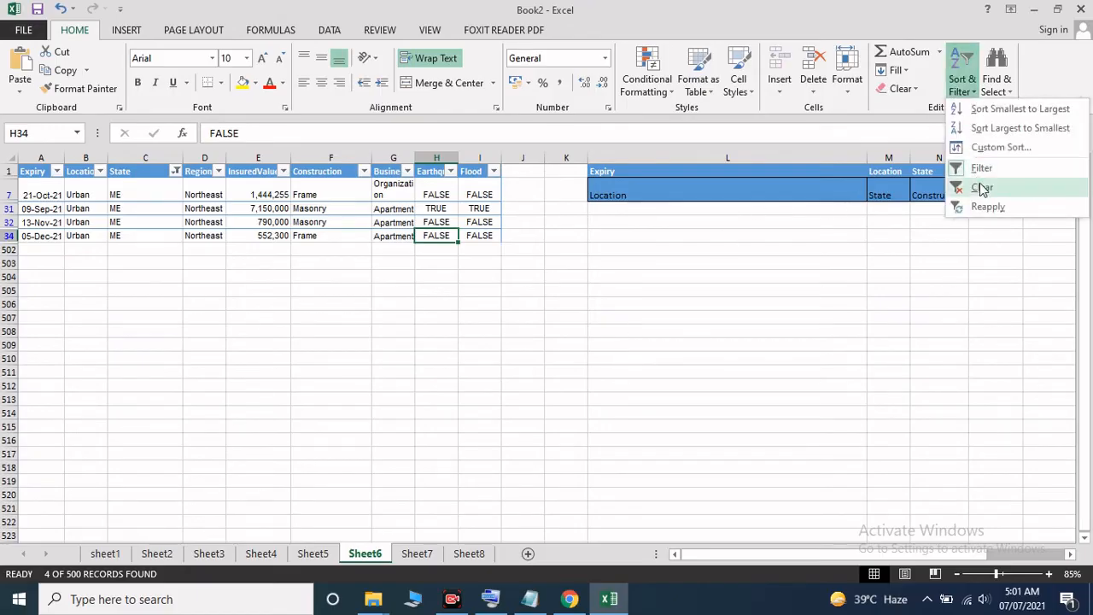
left_click(982, 188)
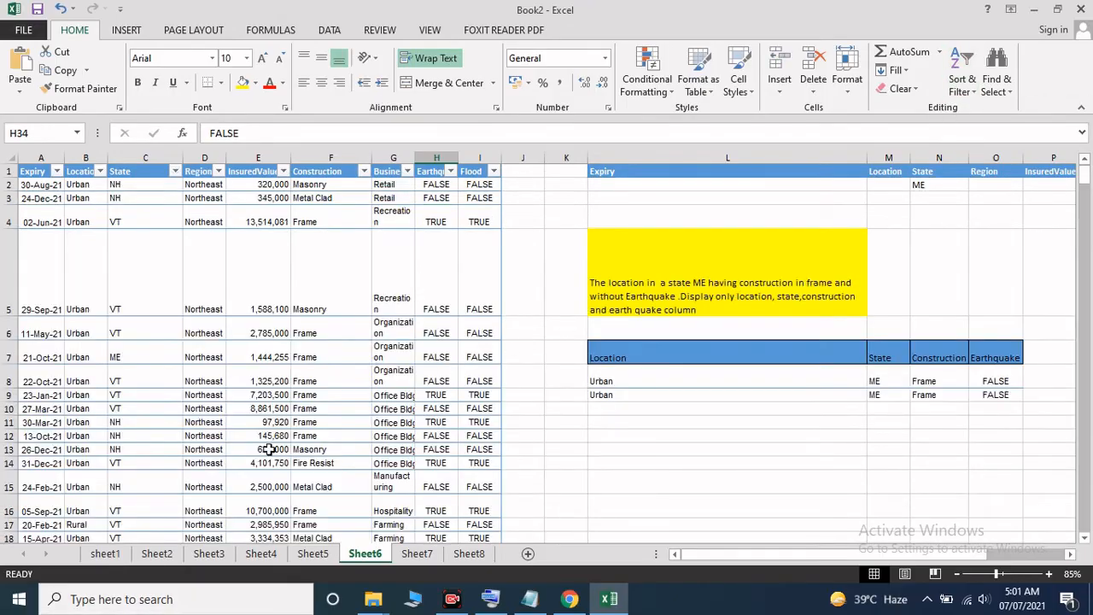
- Switch to Sheet7 and highlight the task description cell M4 with a yellow fill
left_click(417, 553)
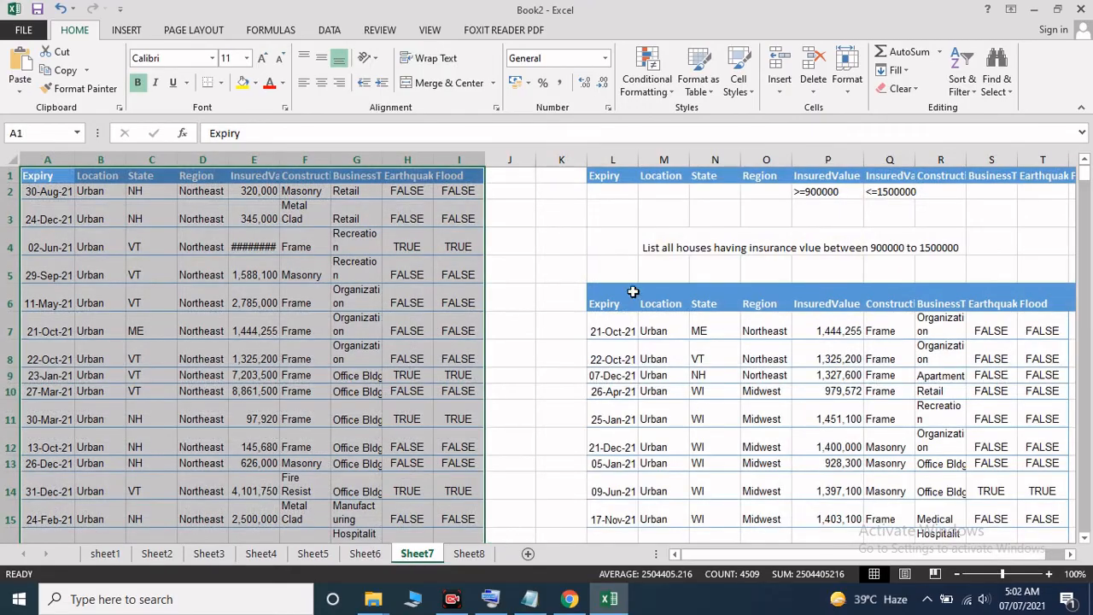
left_click(818, 216)
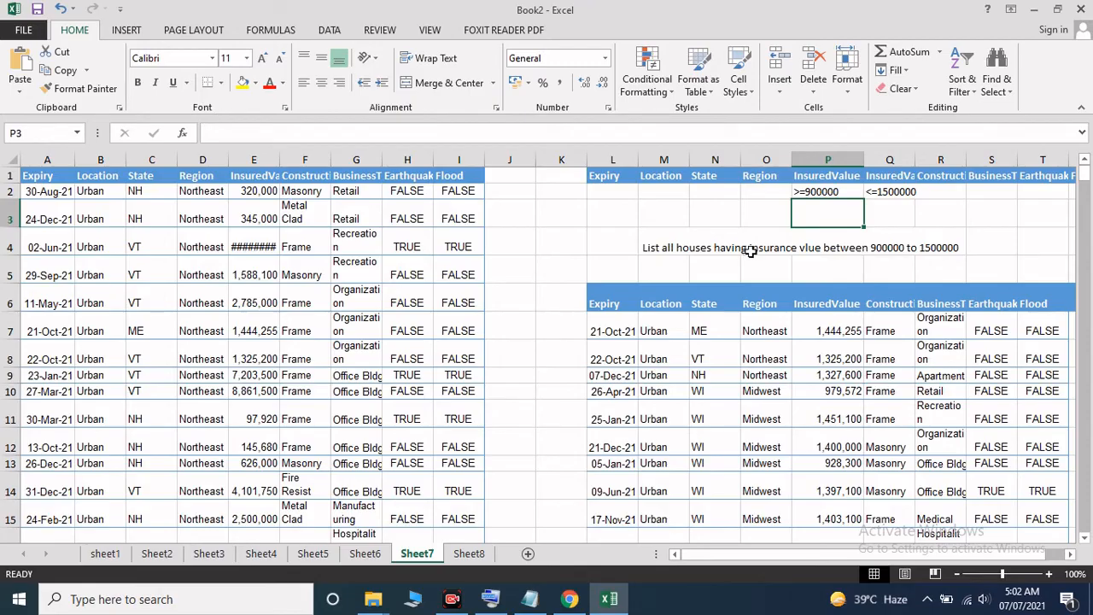
left_click(651, 242)
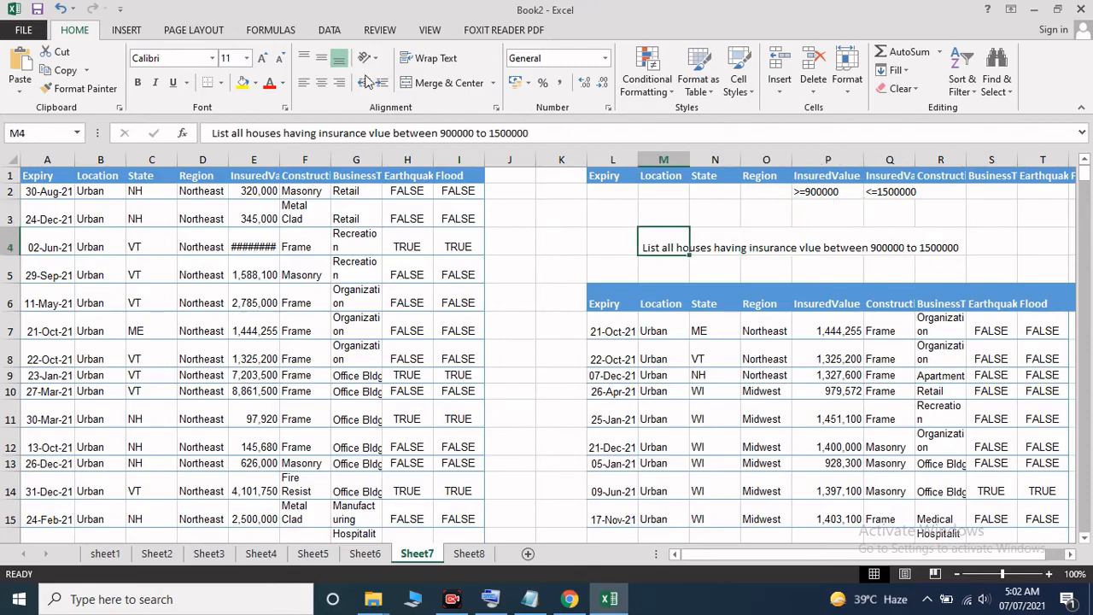
left_click(243, 83)
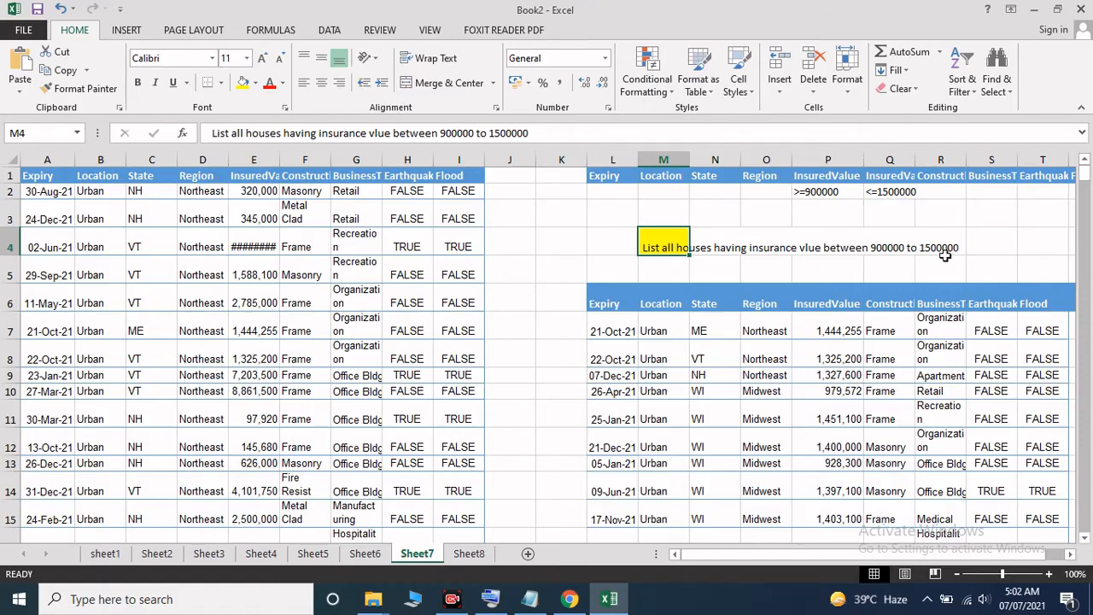
- Widen columns E and Q to fit the source table's insured values and the second InsuredValue criteria heading
left_click(287, 274)
left_click_drag(280, 161, 308, 162)
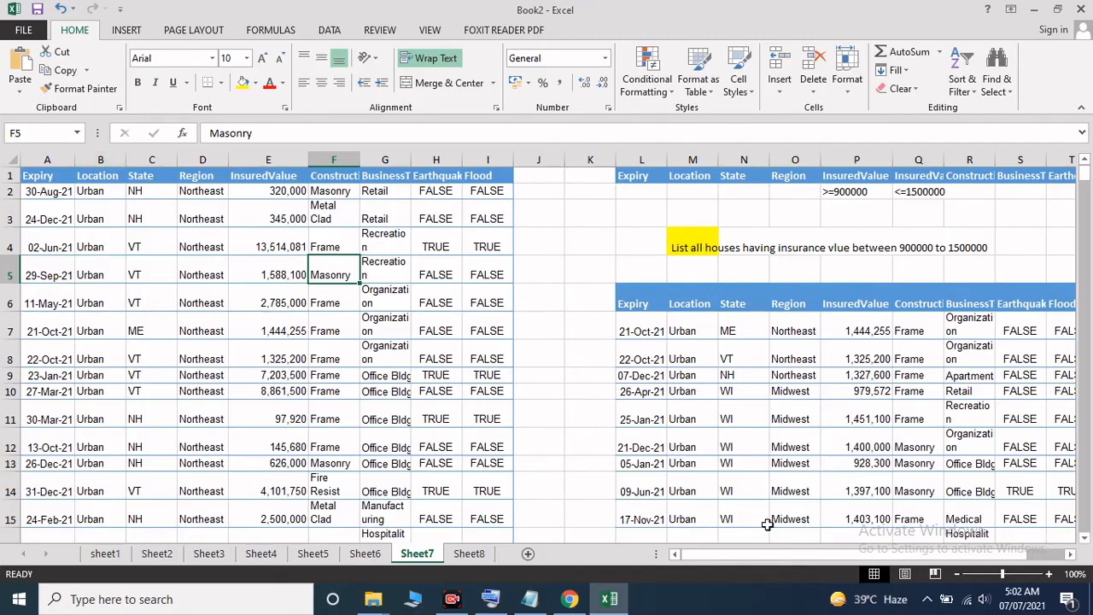
left_click_drag(739, 556, 748, 557)
left_click(921, 202)
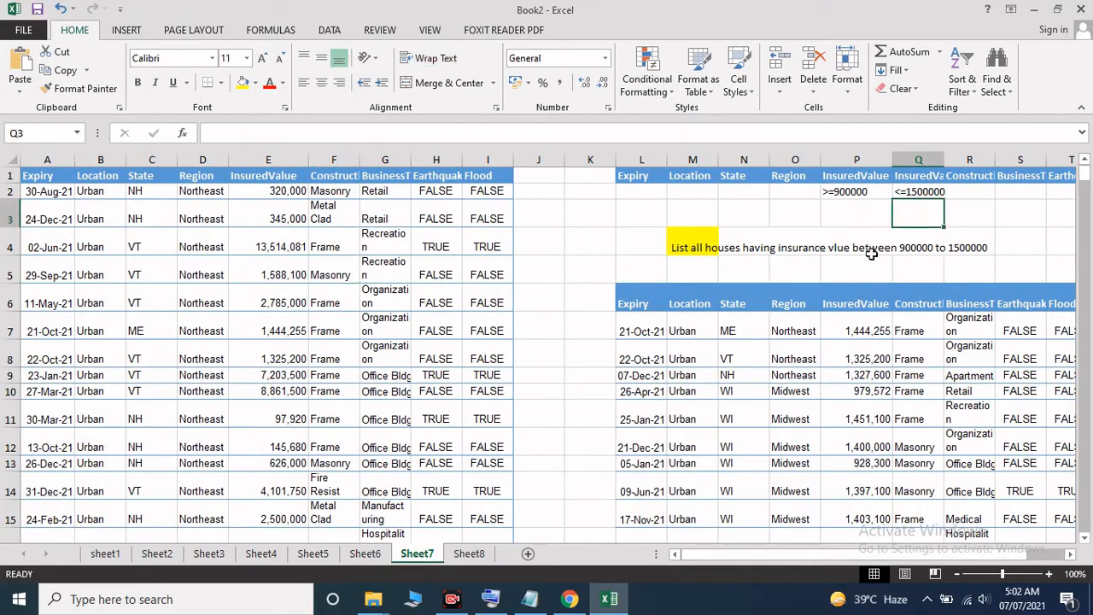
left_click(789, 276)
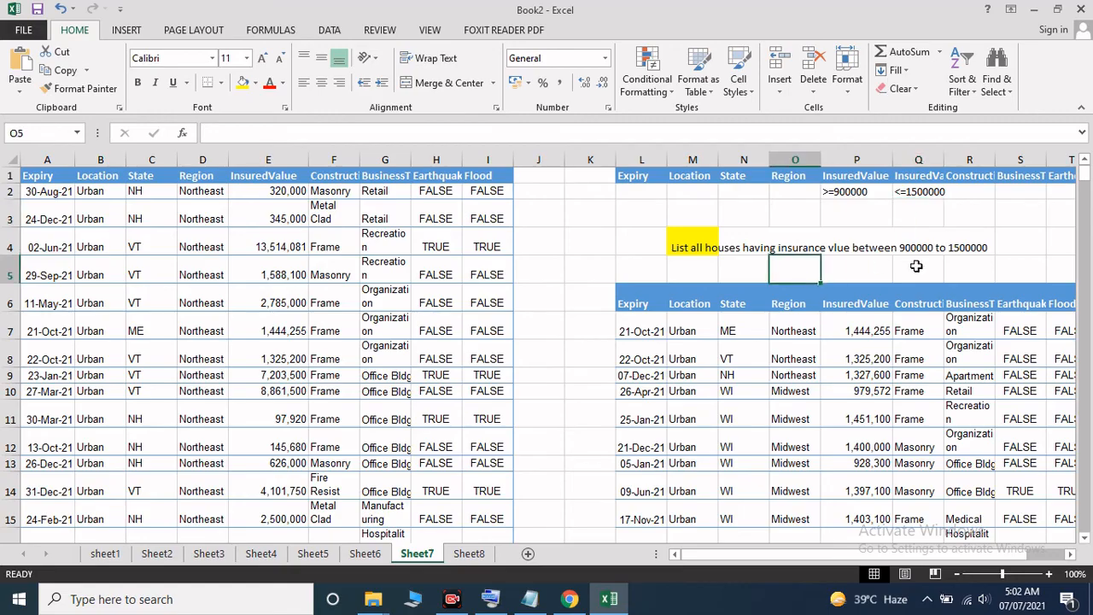
left_click(730, 268)
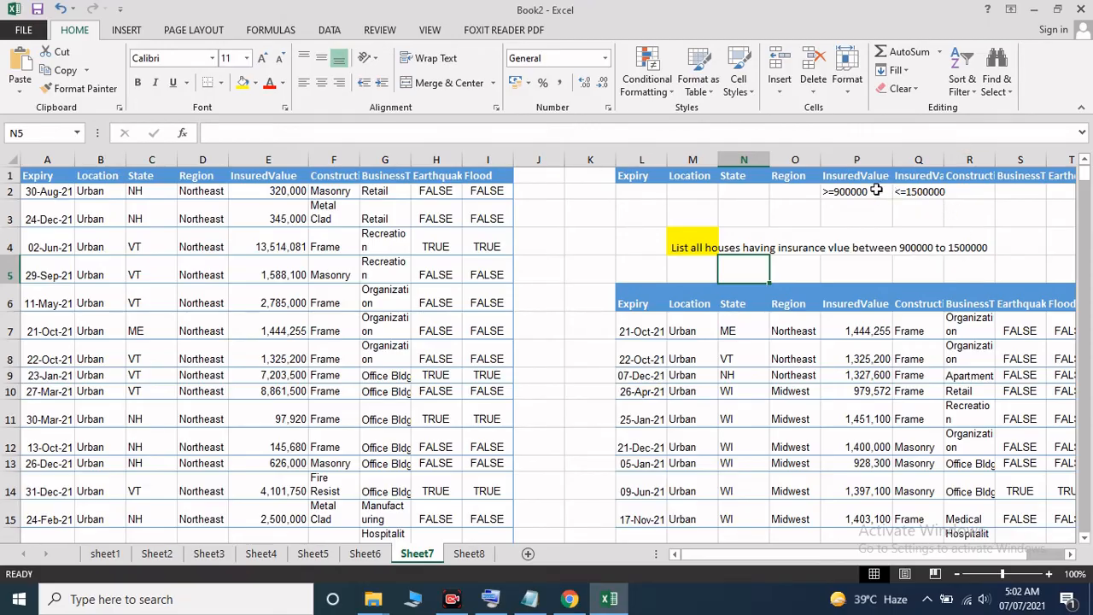
left_click_drag(943, 159, 958, 160)
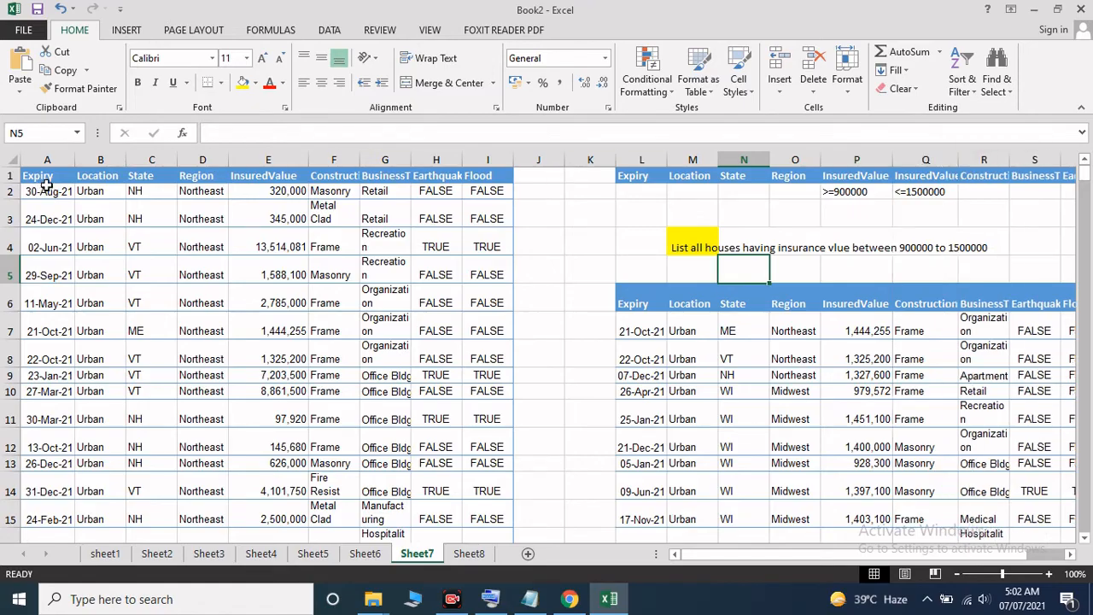
- Review the source table's columns from Location through Flood on Sheet7
left_click(97, 176)
left_click(140, 176)
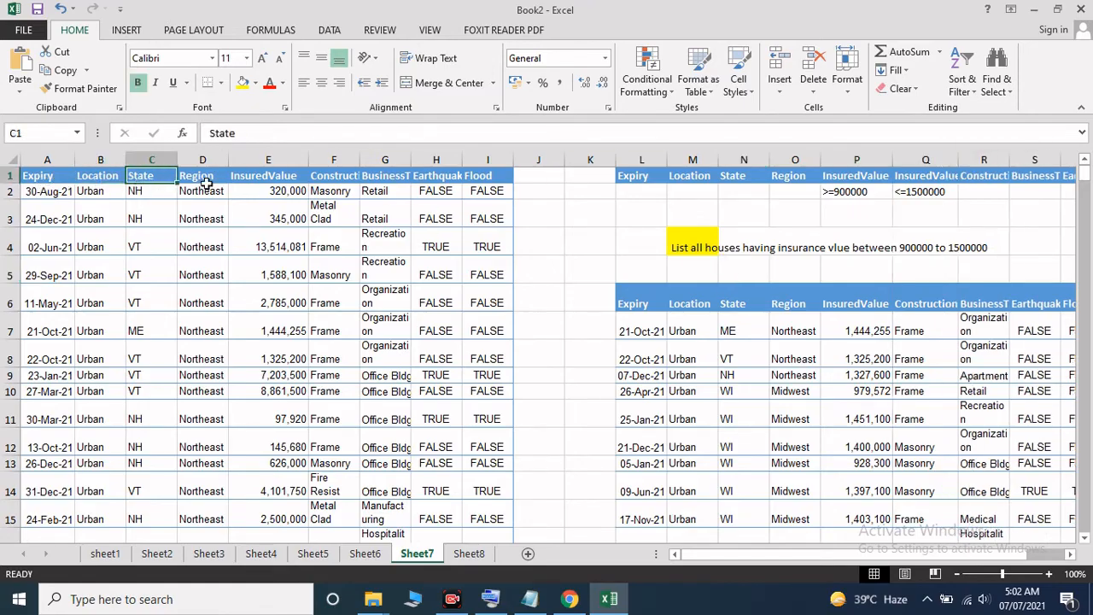
left_click(203, 191)
left_click(261, 188)
left_click(335, 176)
left_click(386, 176)
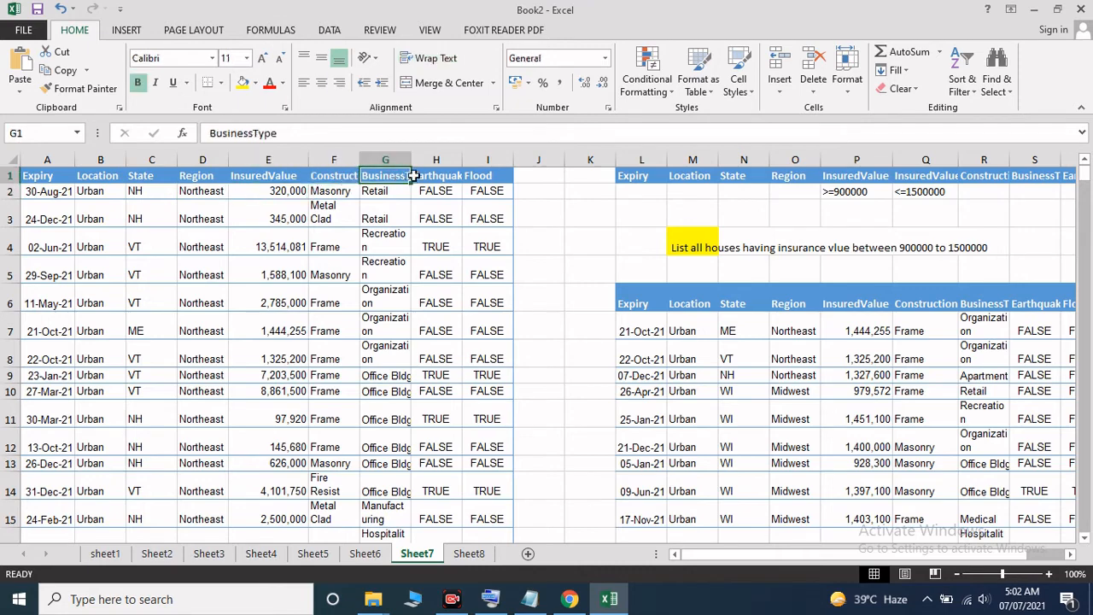
left_click(458, 176)
left_click(509, 189)
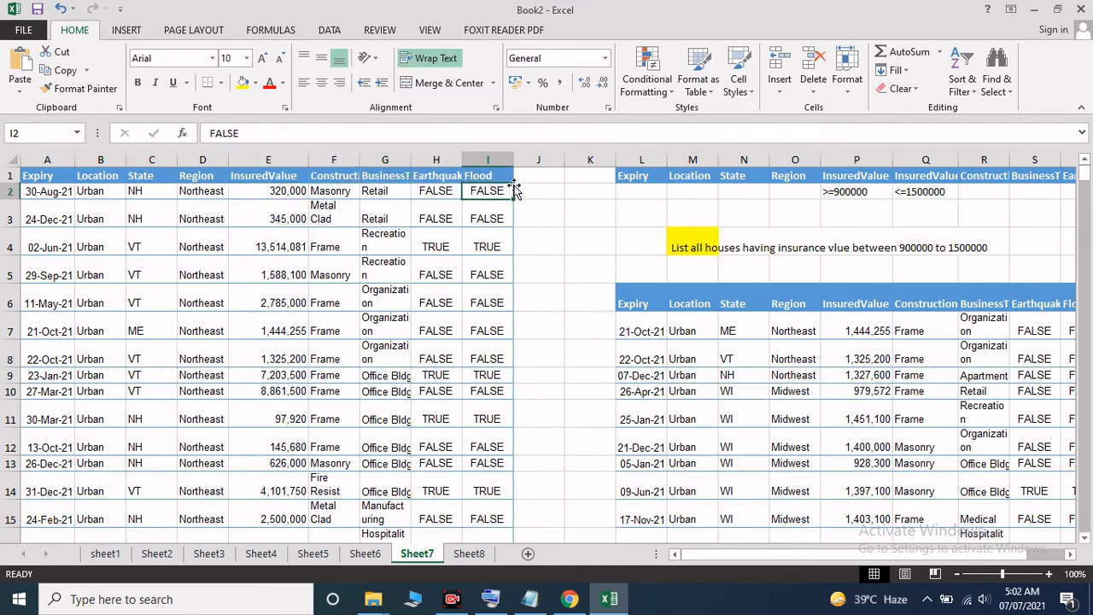
- Check the two InsuredValue criteria in P2 and Q2 against the task description
scroll(787, 563, "right", 2)
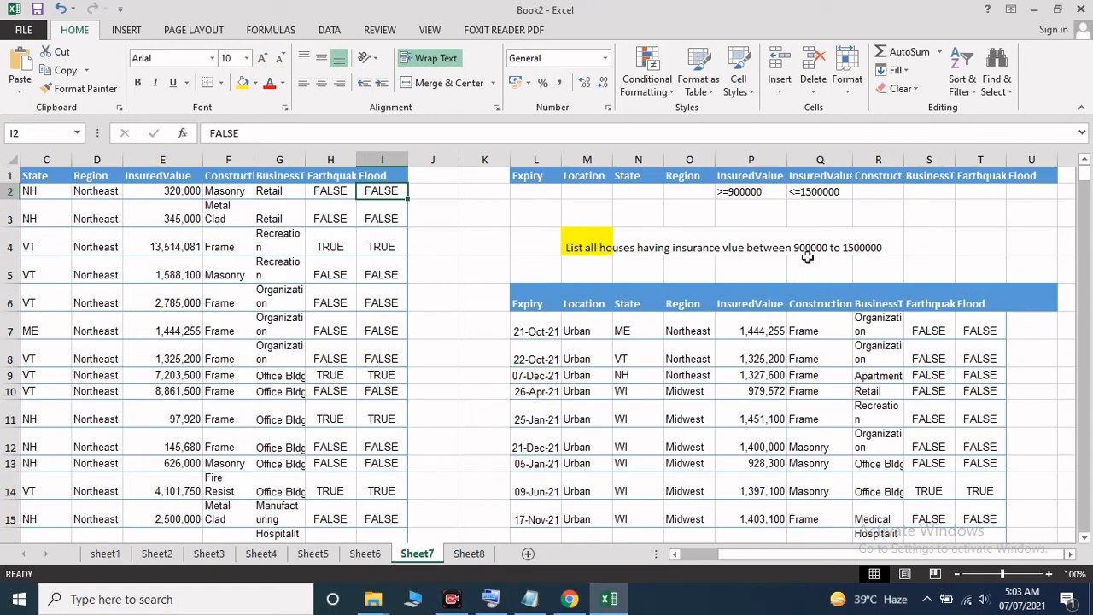
left_click(747, 192)
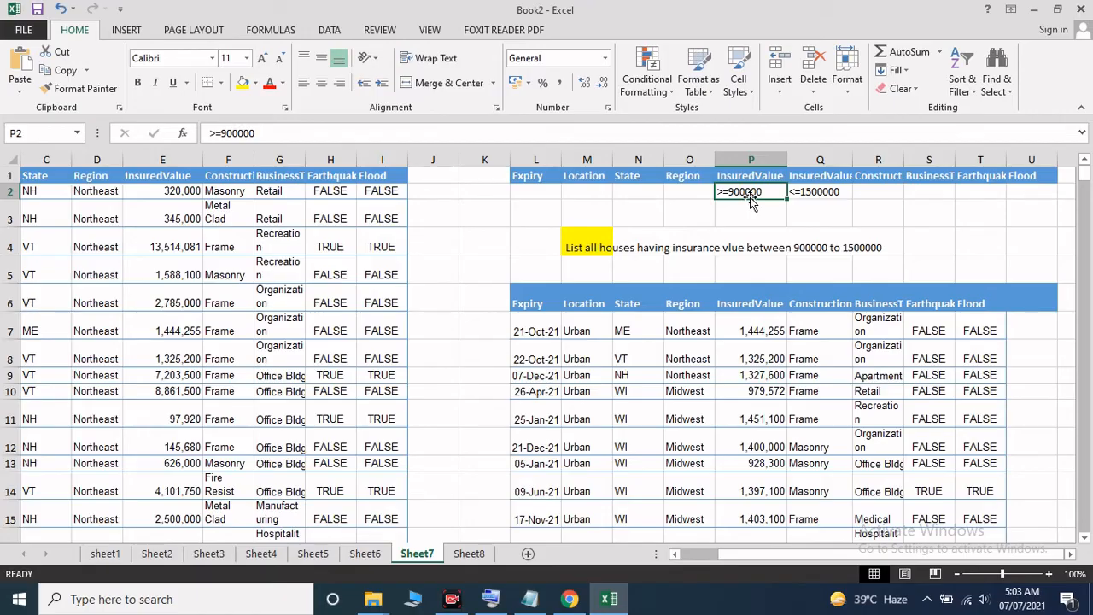
left_click(821, 195)
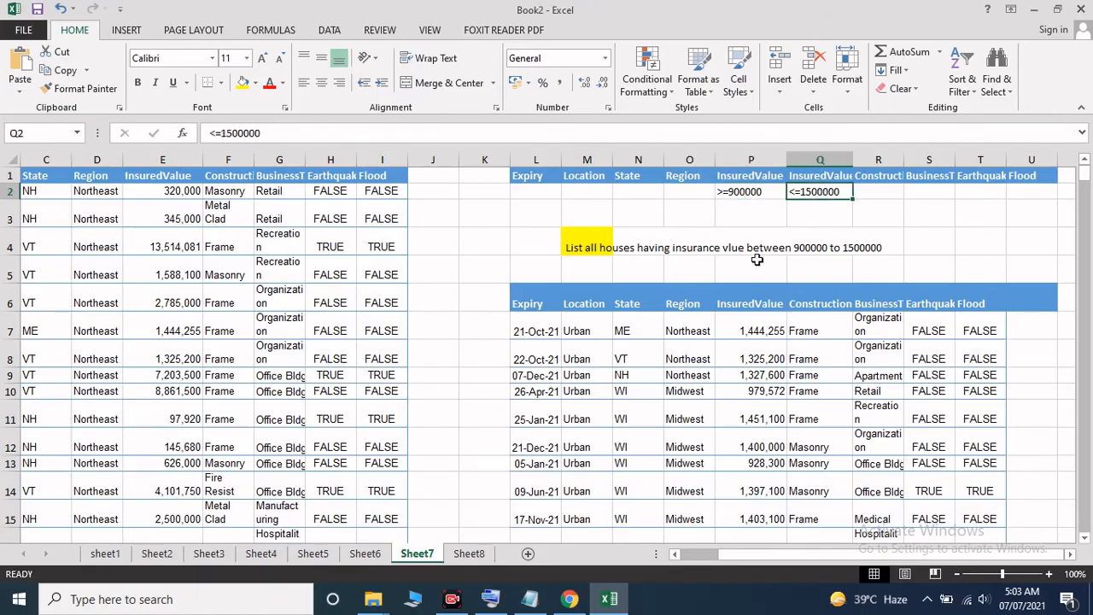
left_click(748, 295)
left_click(750, 277)
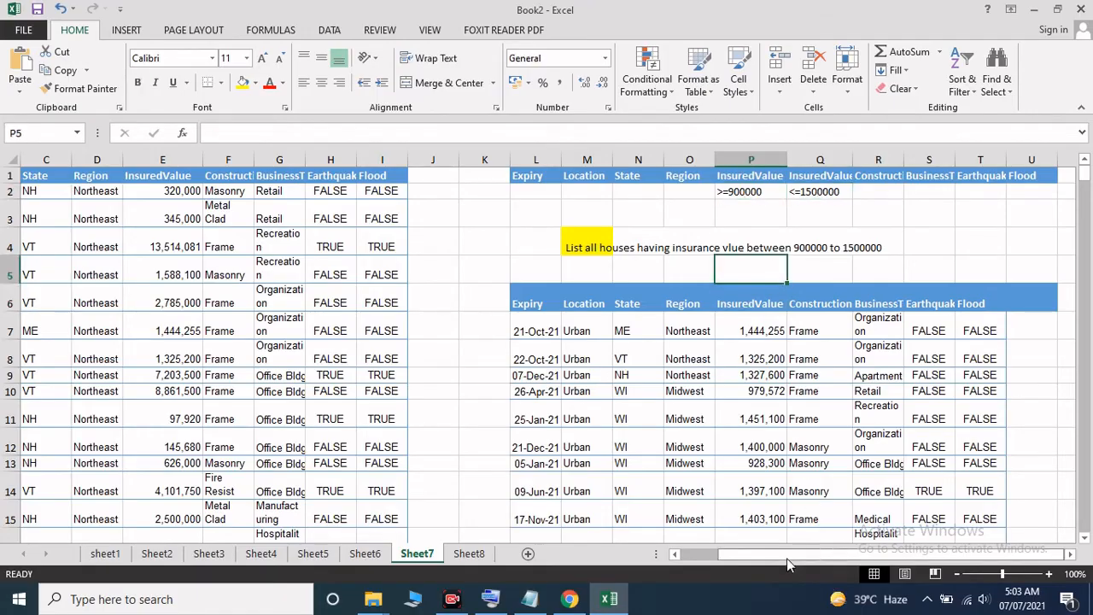
- Turn on filtering for the source table and show only rows with InsuredValue greater than or equal to 900000 and less than 1500000
left_click_drag(787, 556, 709, 557)
left_click(287, 176)
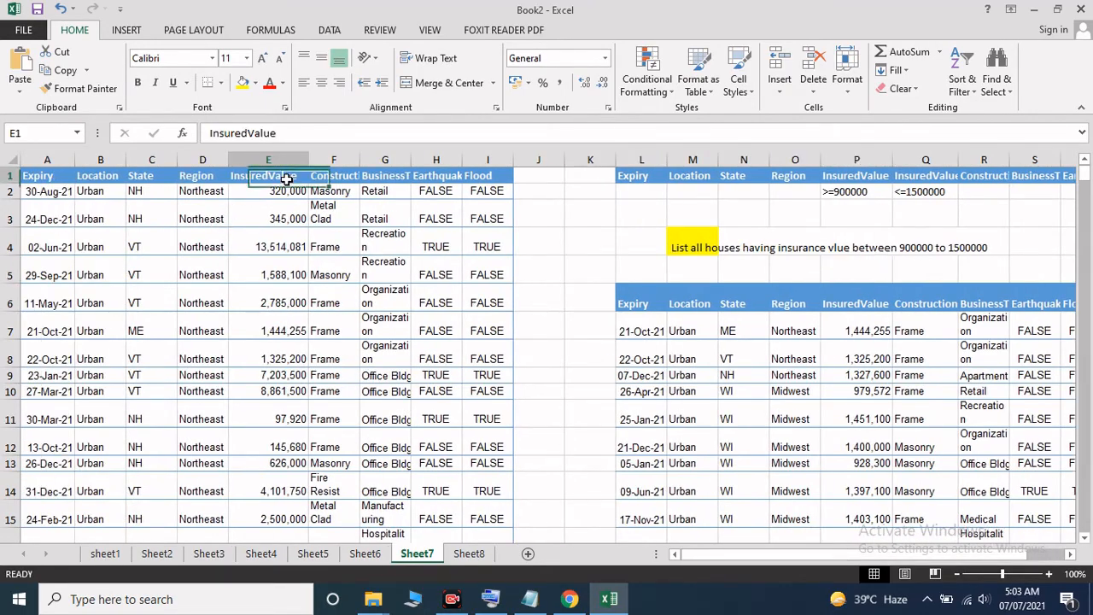
left_click(962, 81)
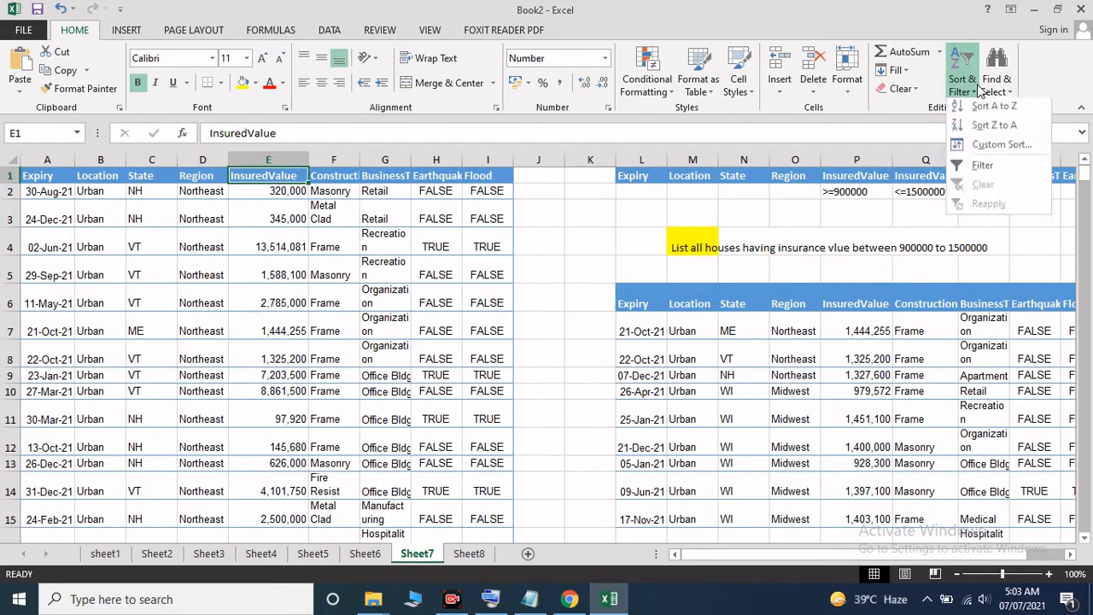
left_click(1001, 175)
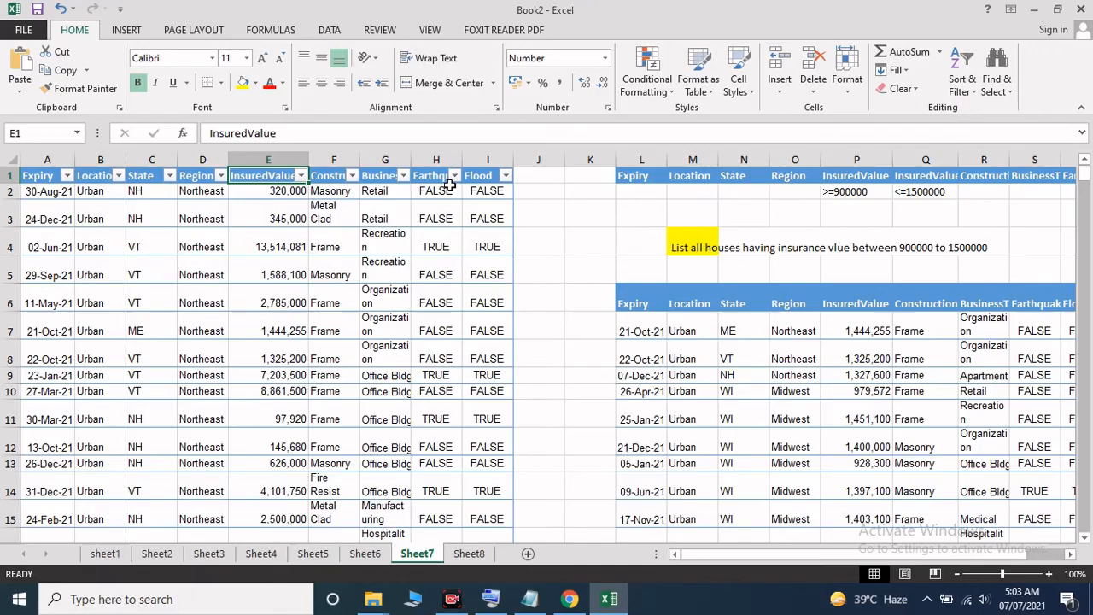
left_click(301, 175)
mouse_move(256, 290)
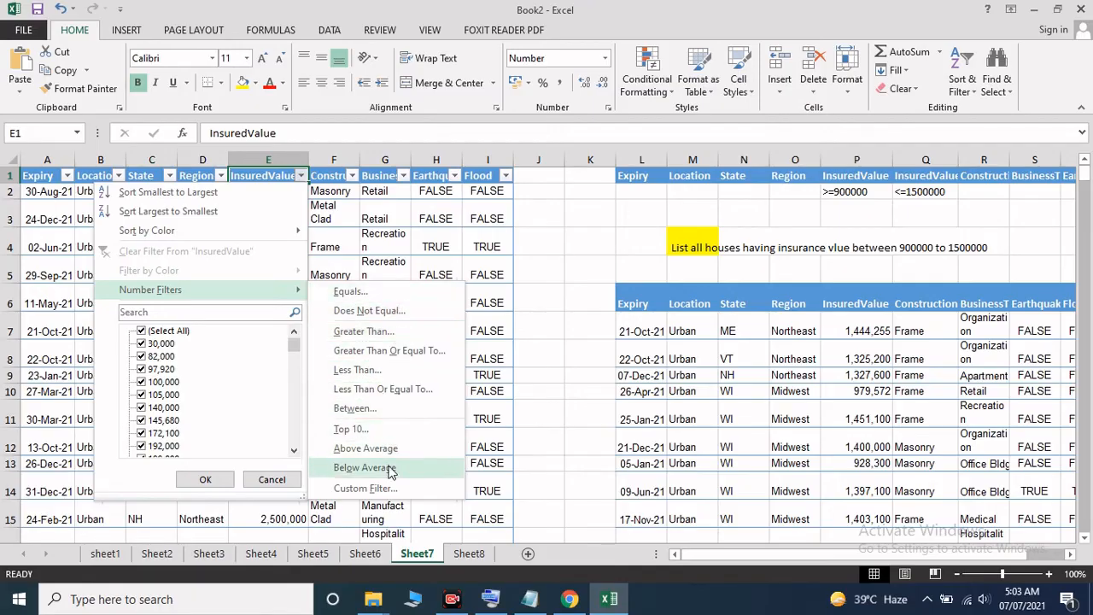
left_click(398, 359)
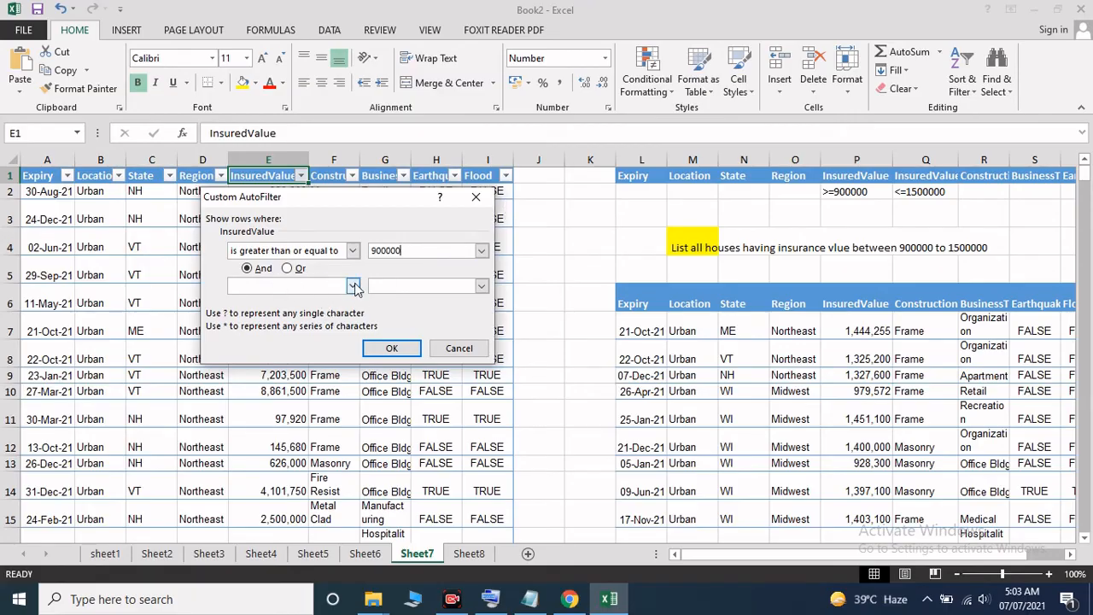
left_click(353, 287)
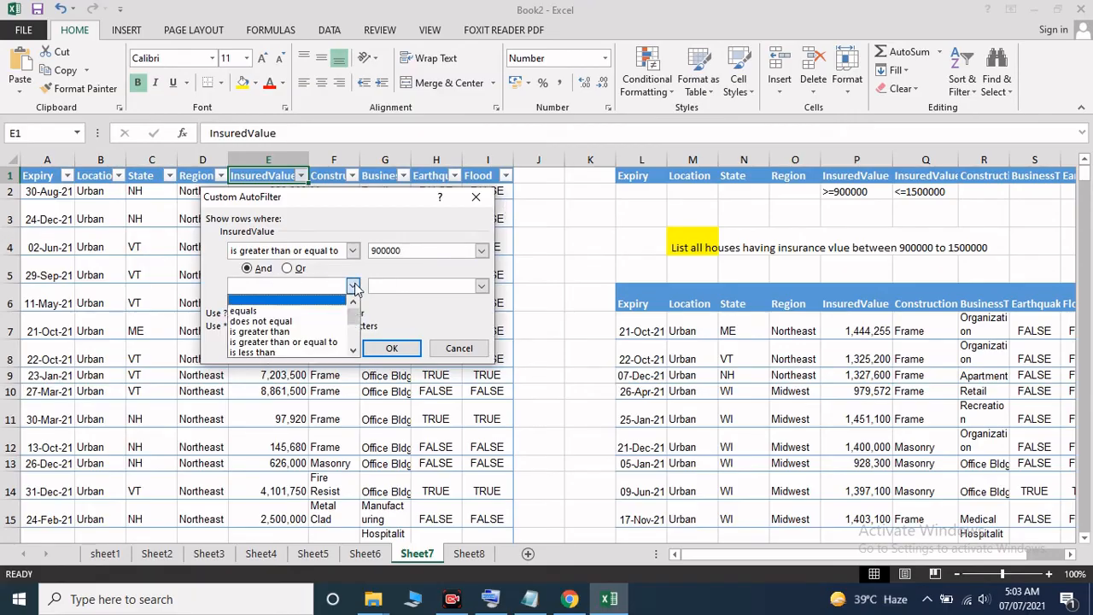
left_click(289, 351)
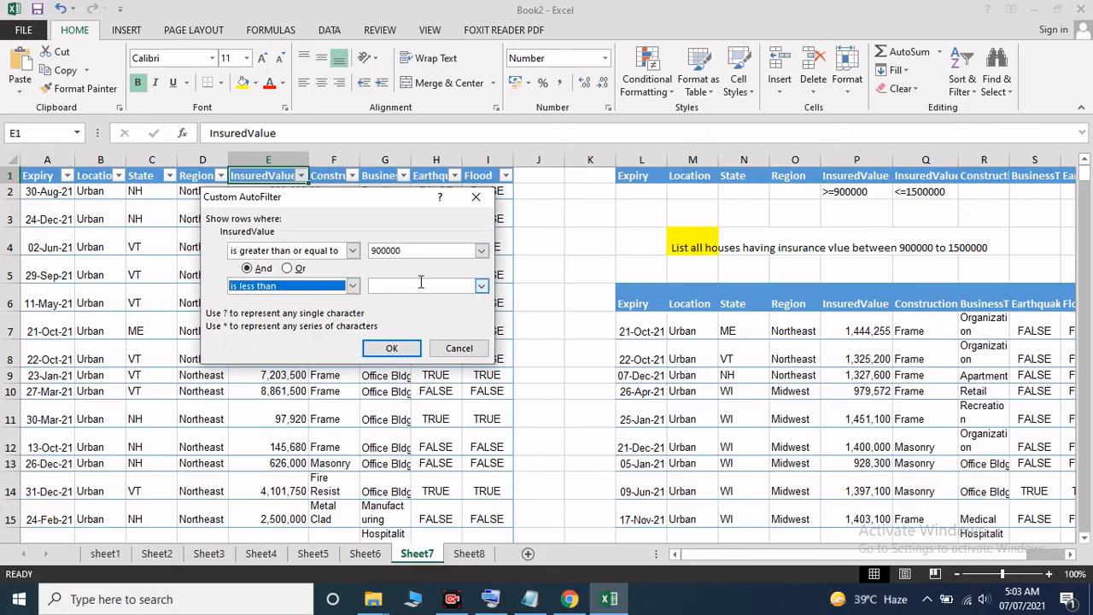
left_click(420, 284)
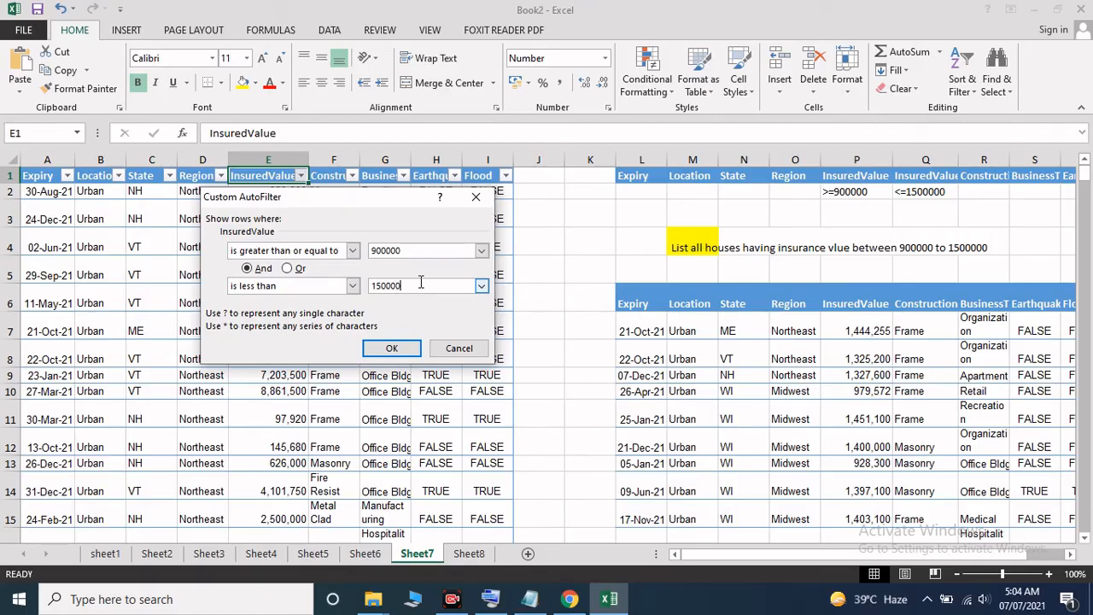
left_click(391, 348)
- Review the insured values of the filtered source rows, and clear the InsuredValue filter
scroll(282, 266, "down", 3)
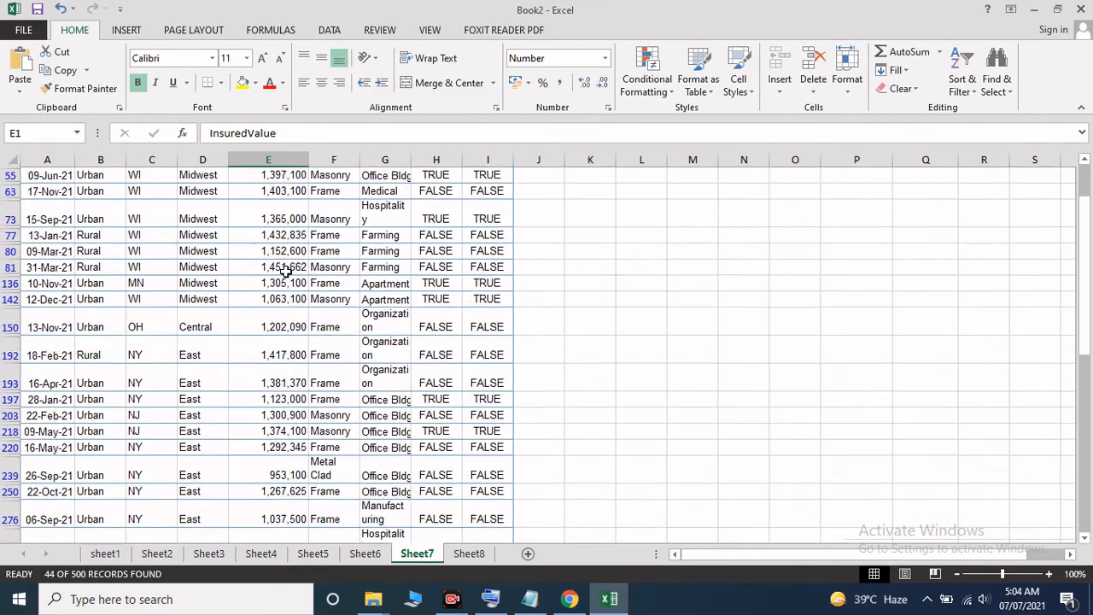
scroll(282, 252, "up", 3)
scroll(285, 213, "down", 1)
scroll(285, 222, "up", 1)
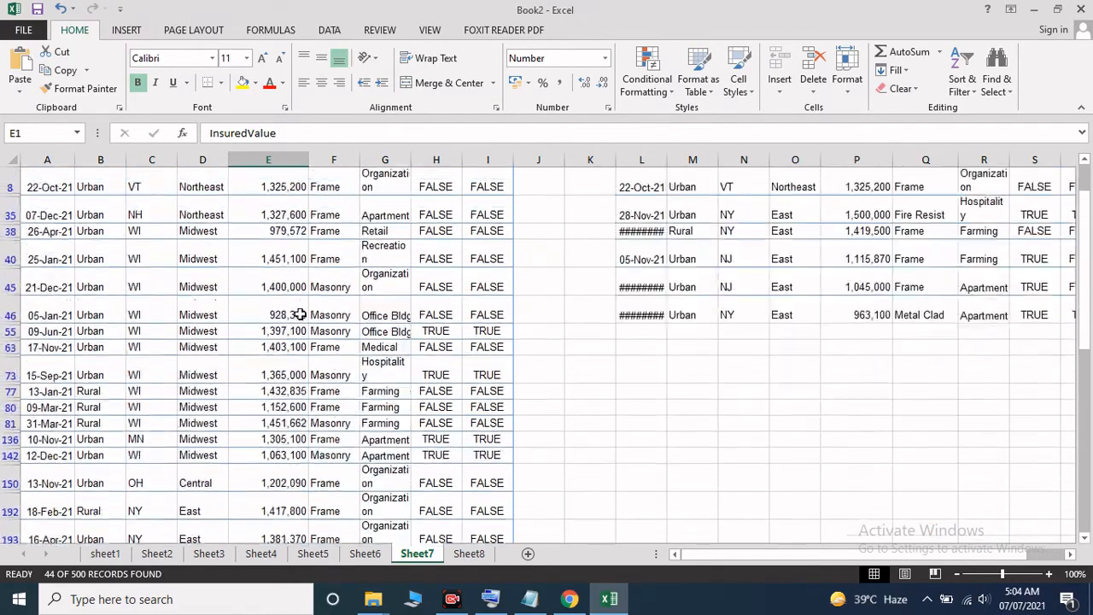
left_click(282, 230)
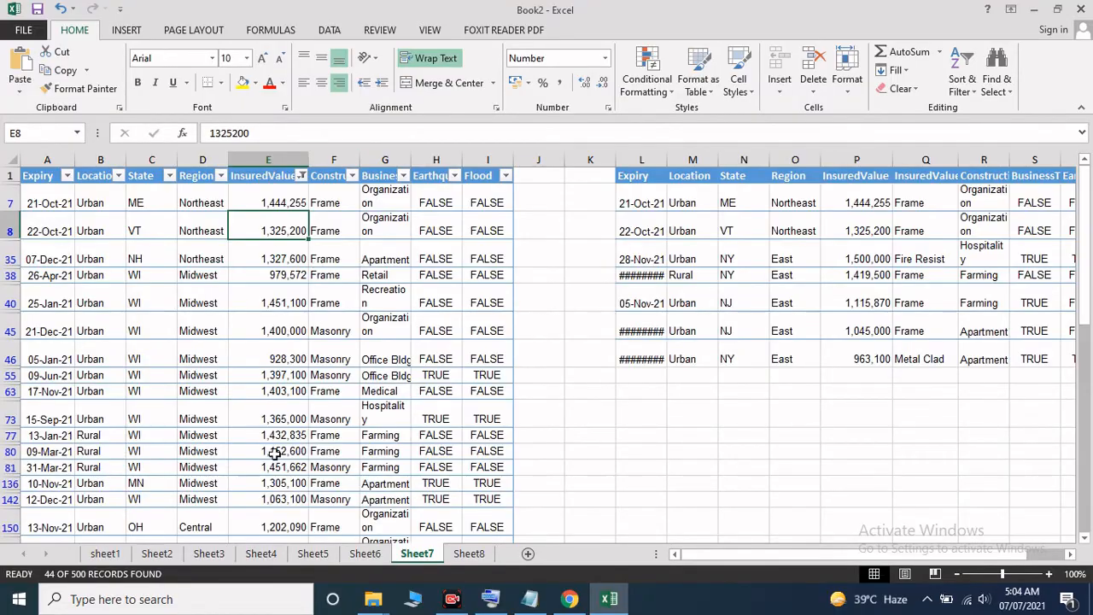
left_click(279, 261)
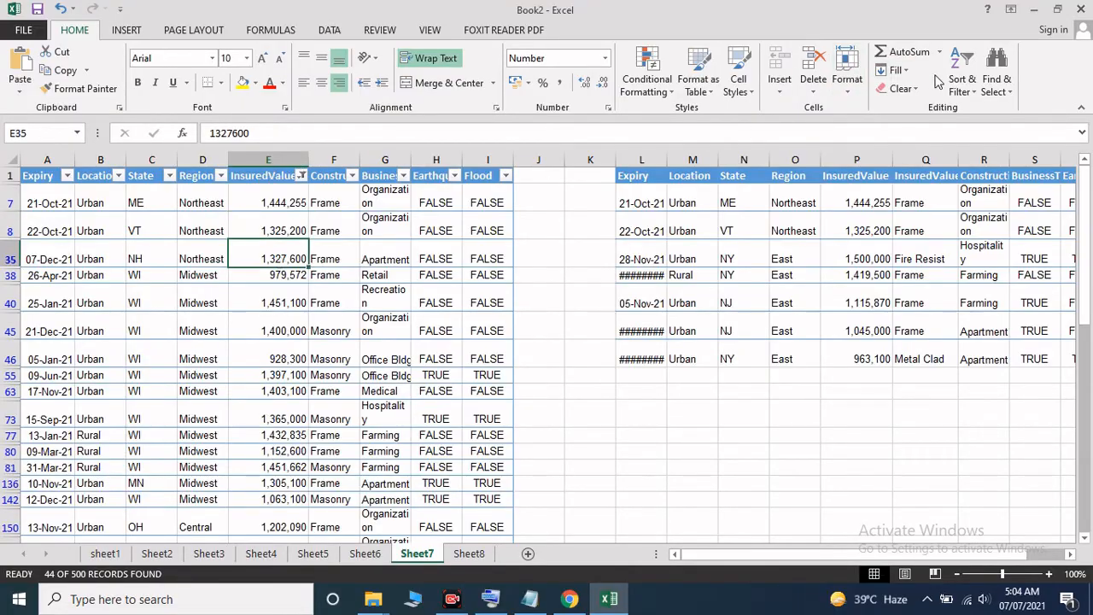
left_click(961, 81)
left_click(975, 183)
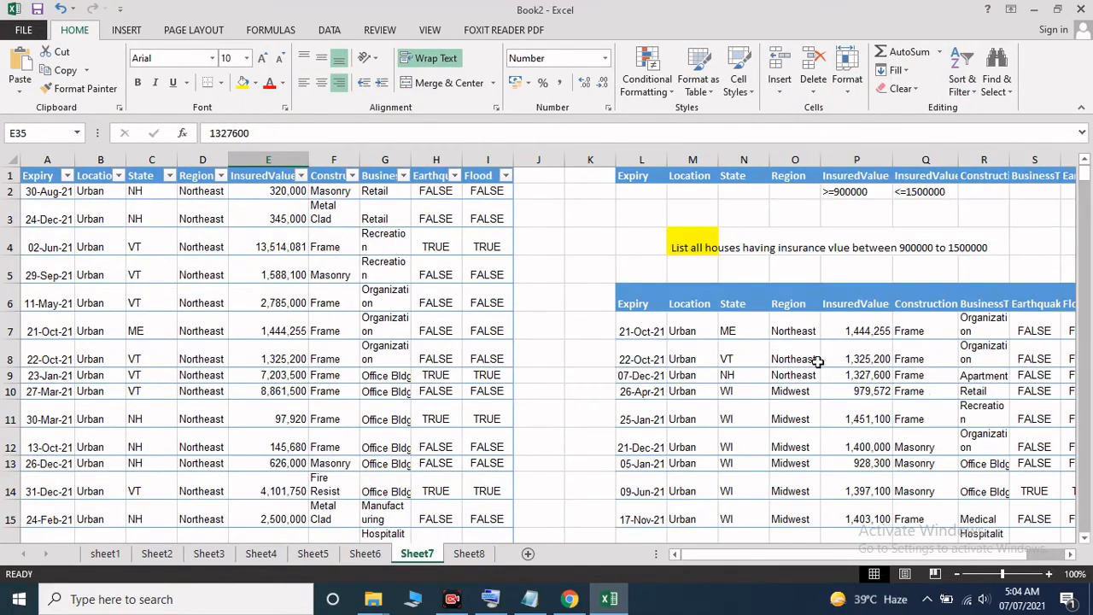
- Clear the contents of the previously extracted rows below the output headings, from L7 through T51
left_click(642, 319)
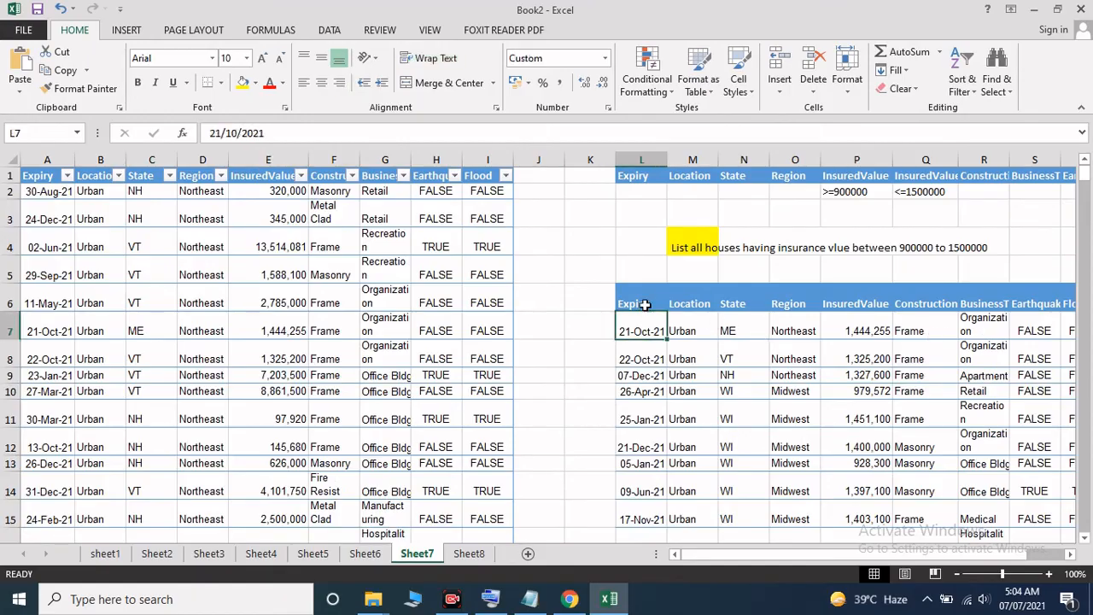
left_click(647, 303)
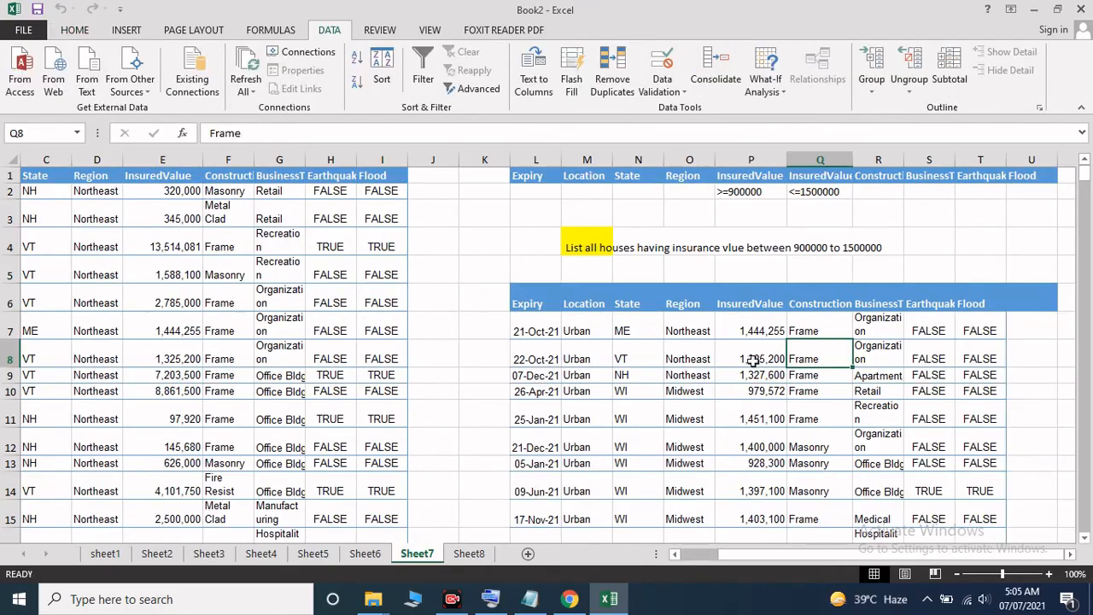
mouse_move(551, 331)
left_mouse_down()
mouse_move(990, 540)
mouse_move(999, 514)
left_mouse_up()
right_click(842, 309)
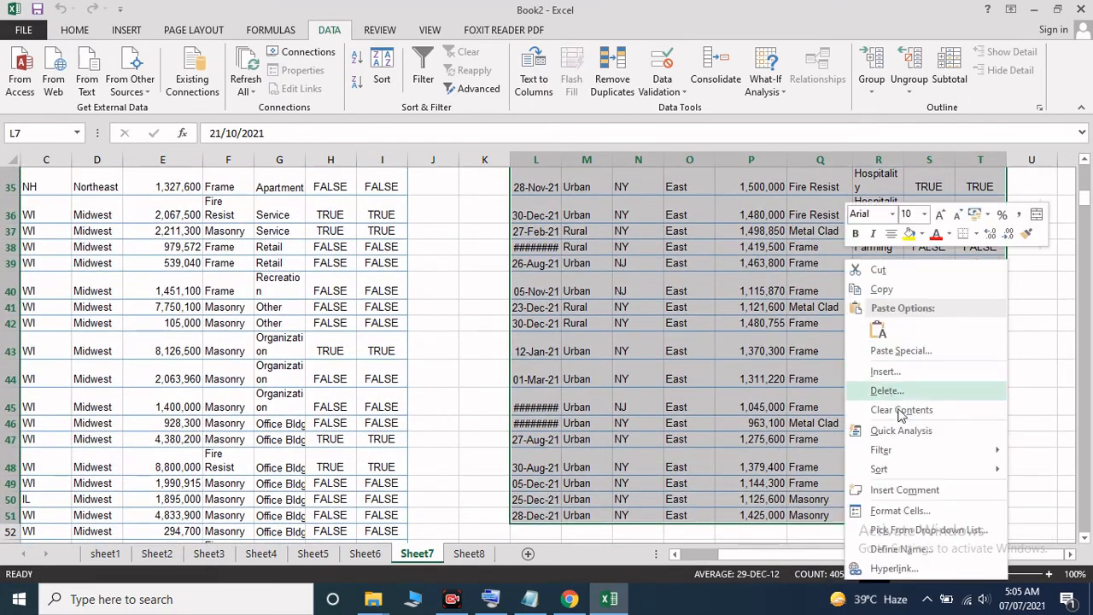
left_click(871, 410)
scroll(721, 360, "up", 10)
scroll(694, 376, "down", 4)
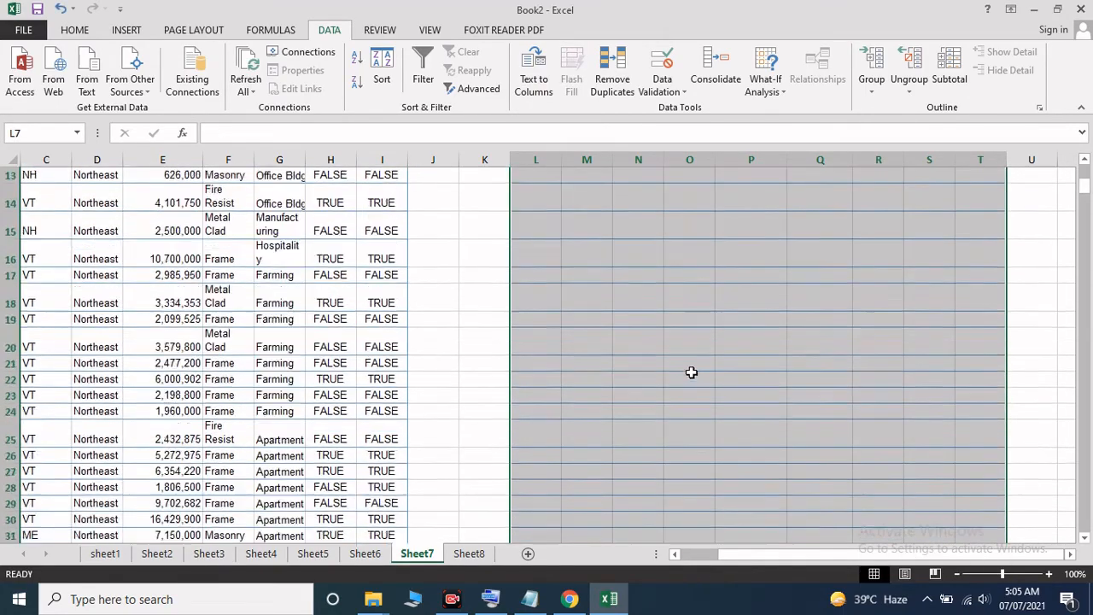
scroll(692, 371, "up", 4)
left_click(536, 333)
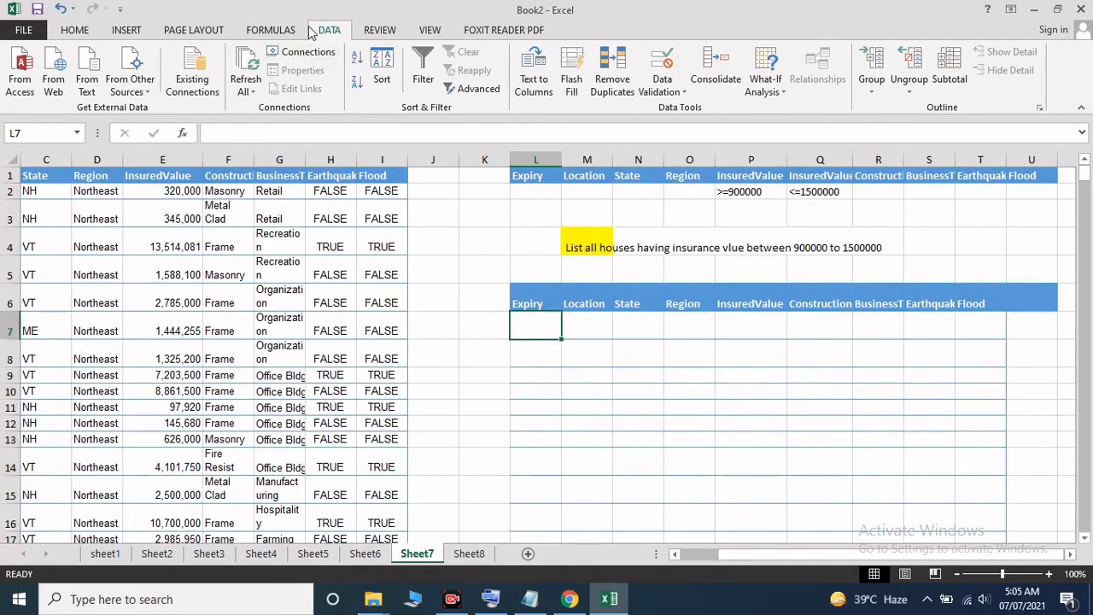
- Run an Advanced Filter that copies to another location, with list range A1:I501, criteria range L1:U2 and output at L6:T6
left_click(466, 90)
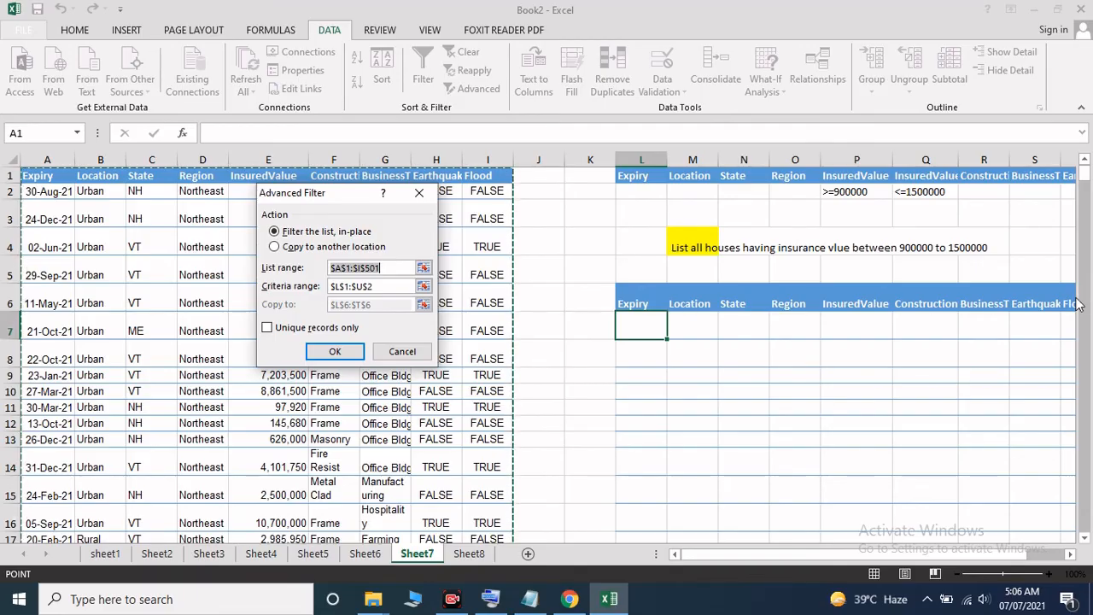
left_click(275, 246)
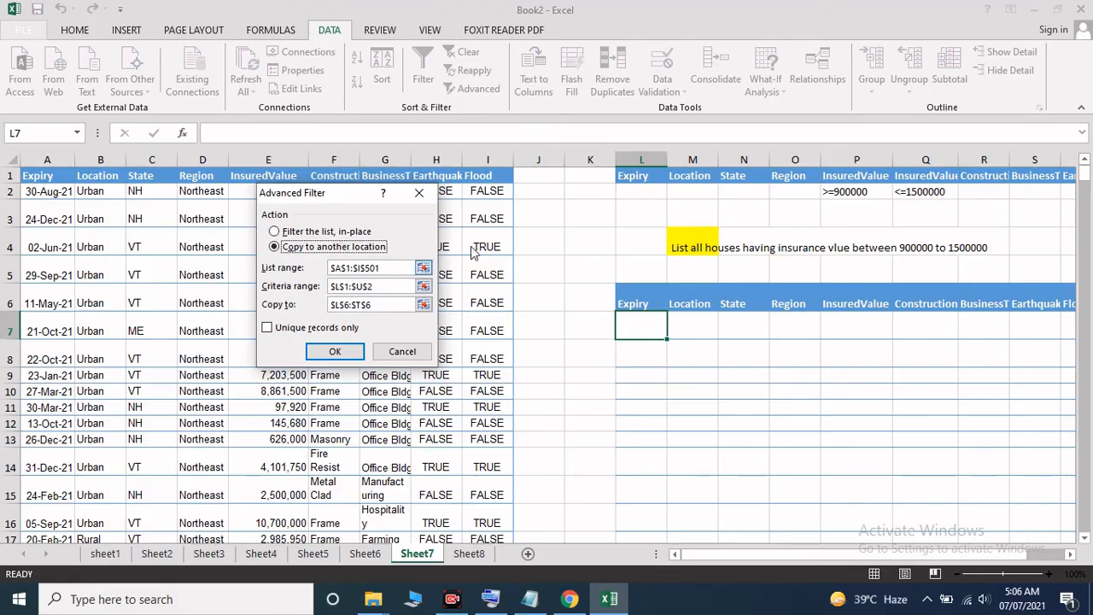
left_click(334, 351)
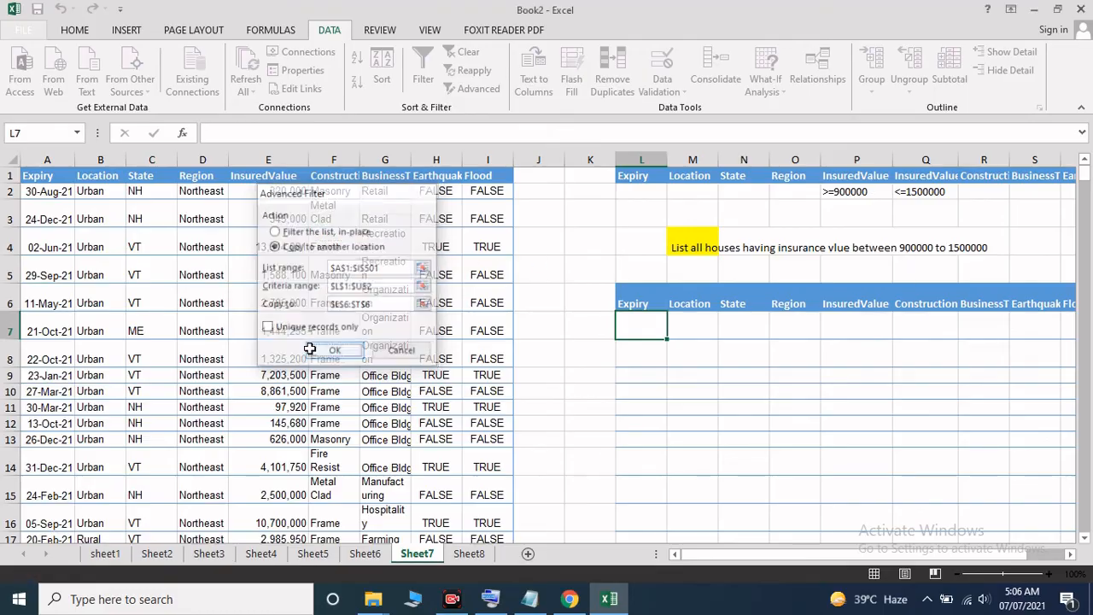
- Compare the InsuredValue column of the extracted rows with the criteria in P2 and Q2
left_click(846, 358)
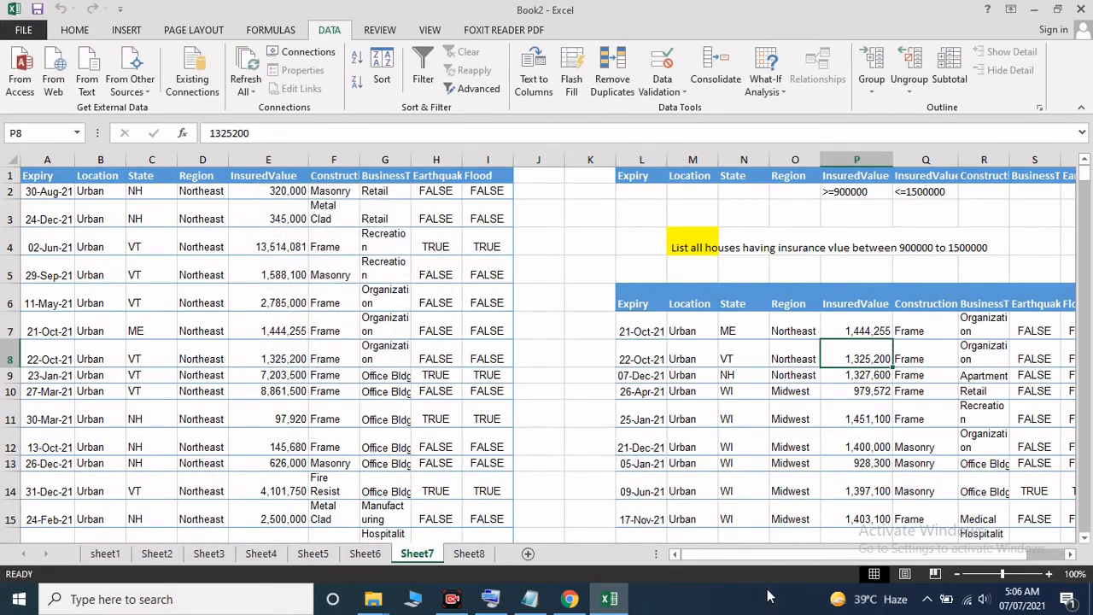
left_click_drag(758, 557, 847, 555)
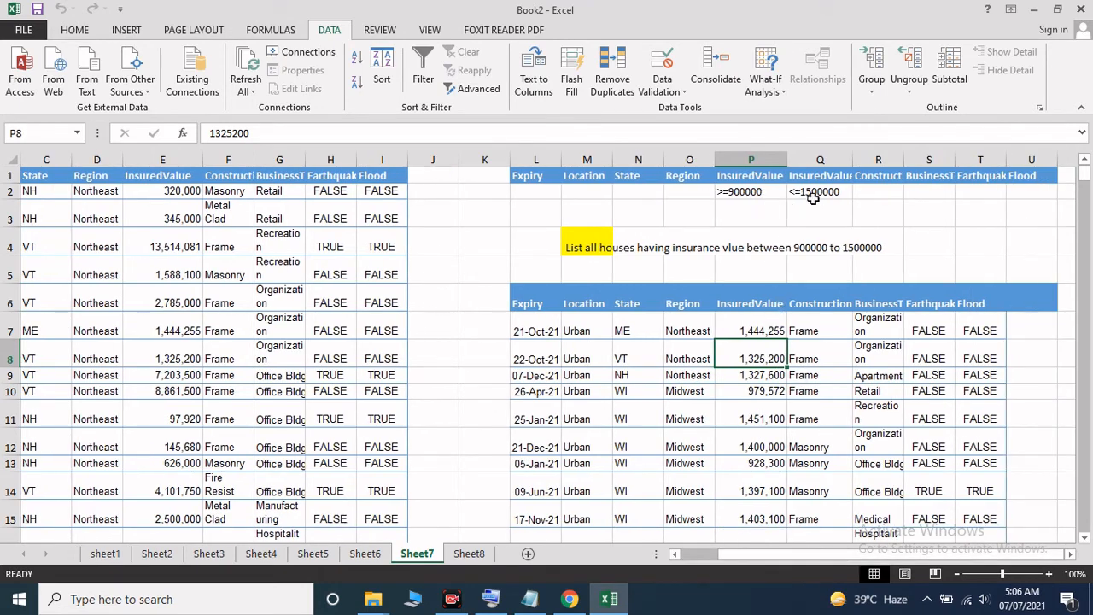
scroll(773, 447, "down", 10)
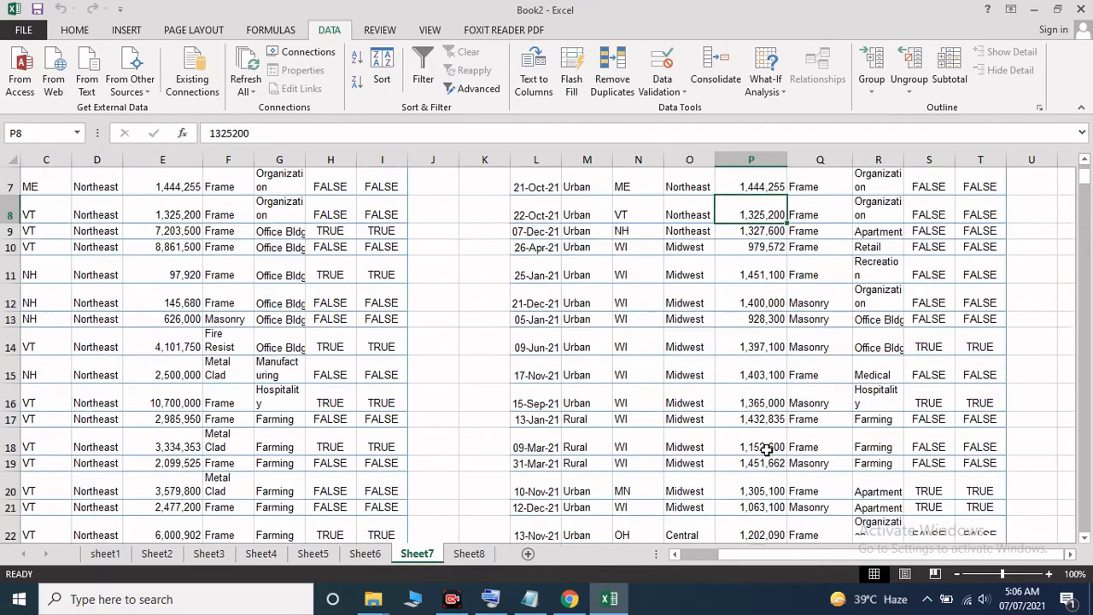
scroll(766, 441, "up", 10)
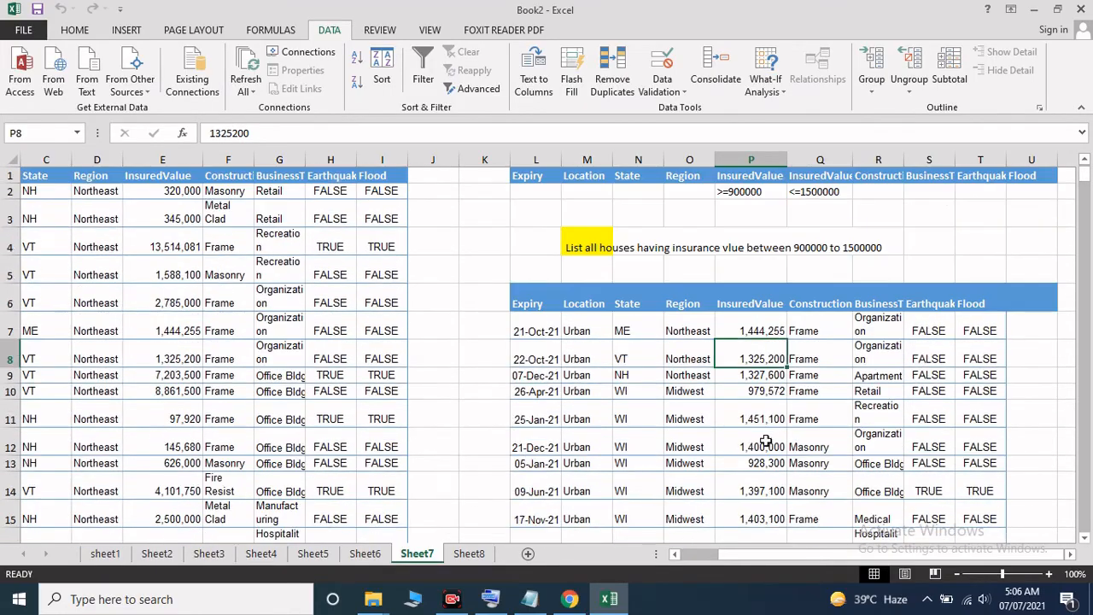
left_click(741, 373)
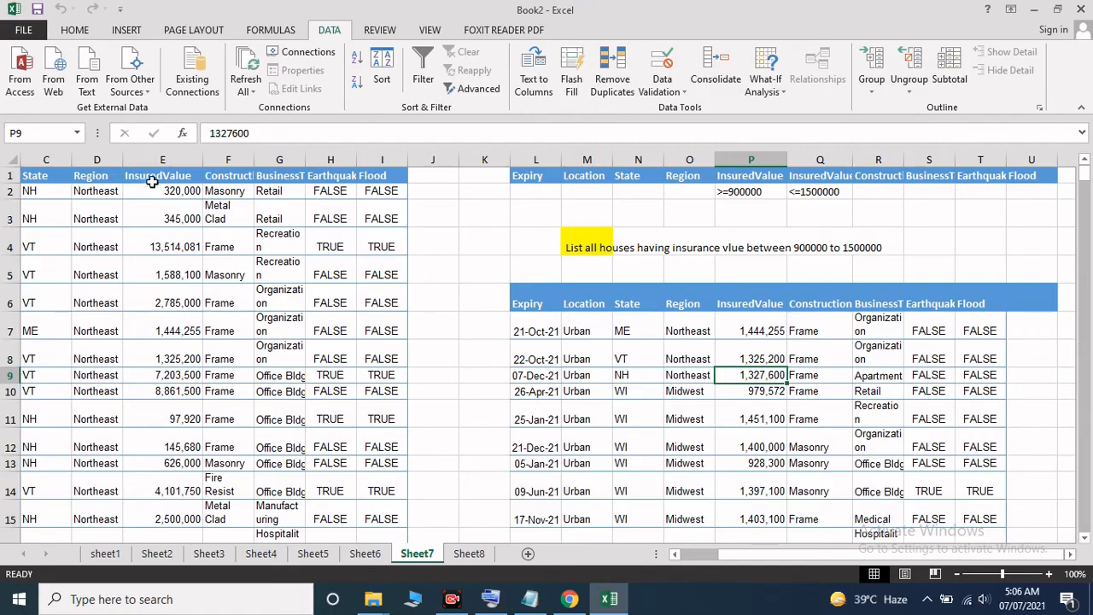
- Turn on filtering for the source table and examine the number filter options available for InsuredValue
left_click(164, 177)
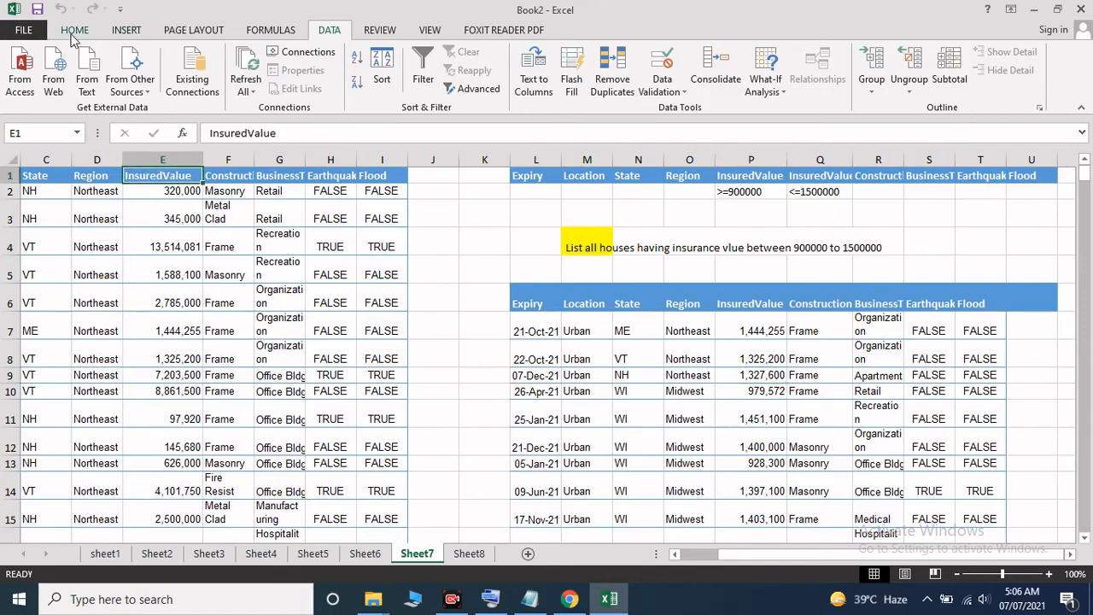
left_click(75, 30)
left_click(963, 83)
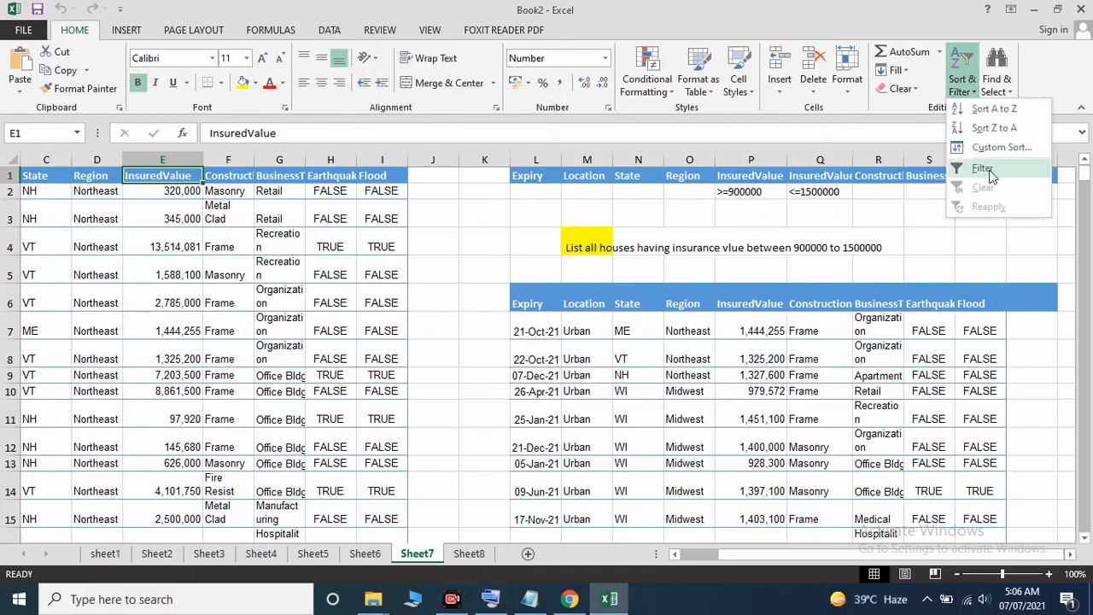
left_click(974, 166)
left_click(265, 218)
left_click(301, 175)
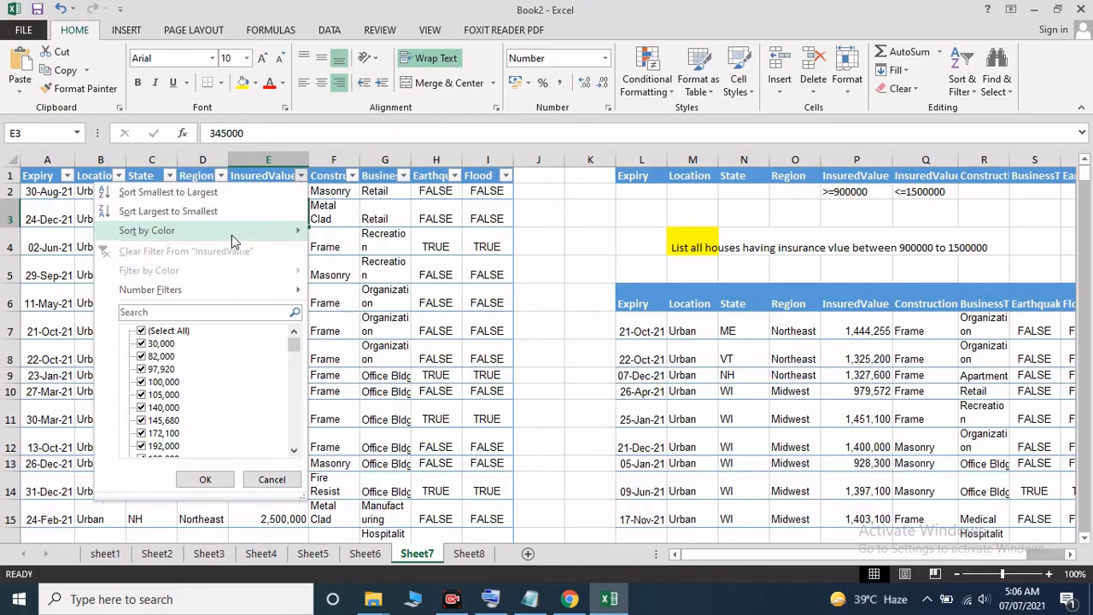
mouse_move(202, 298)
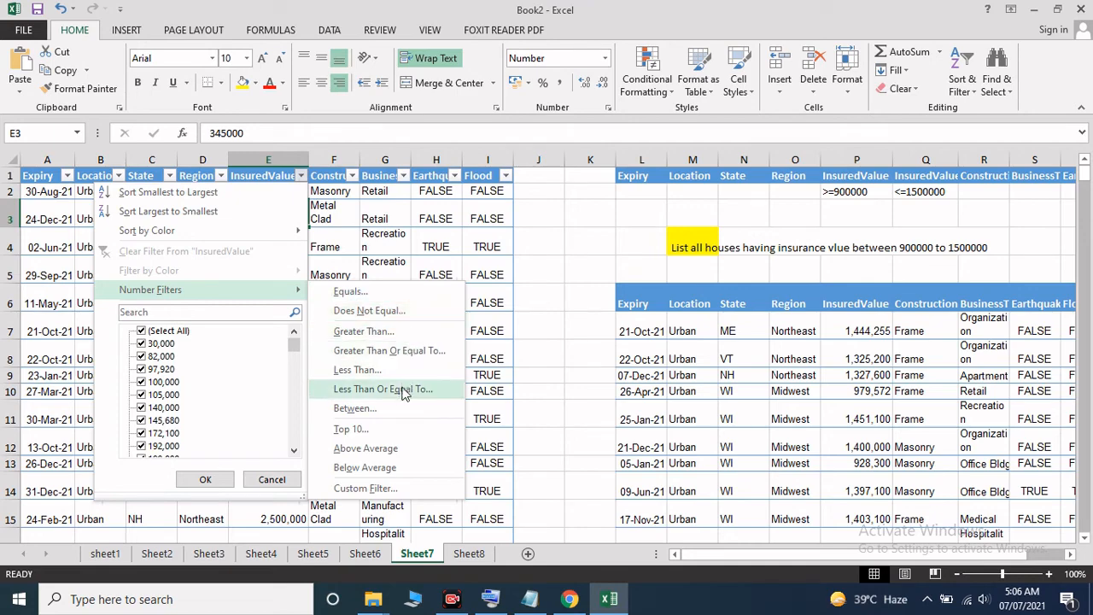
key("Escape")
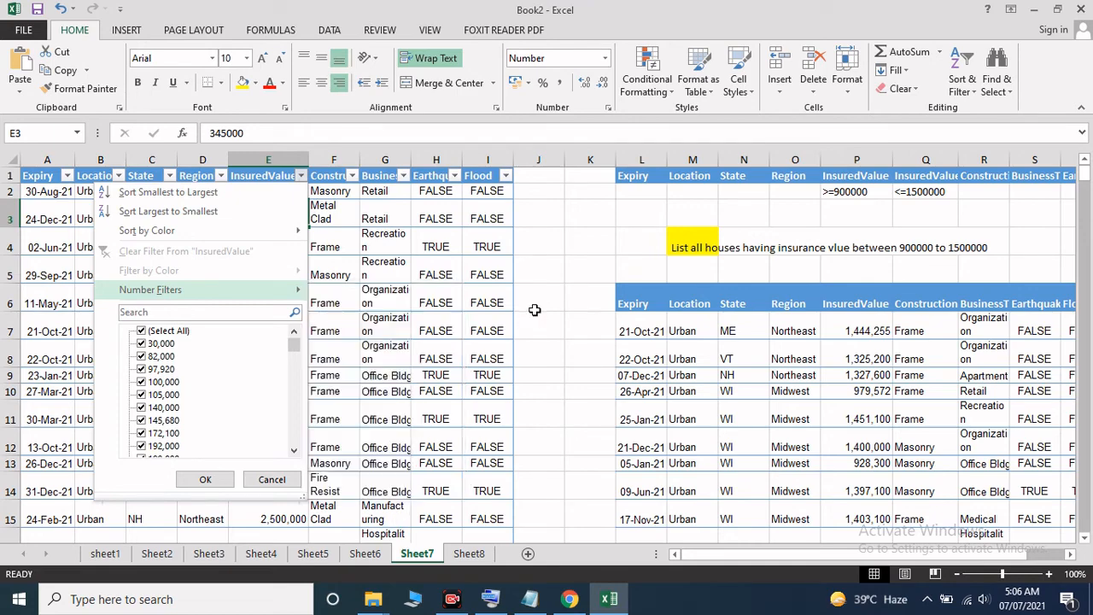
- Close the InsuredValue filter options, switch to Sheet8 and read the exercise text in row 5
key("Escape")
left_click(462, 560)
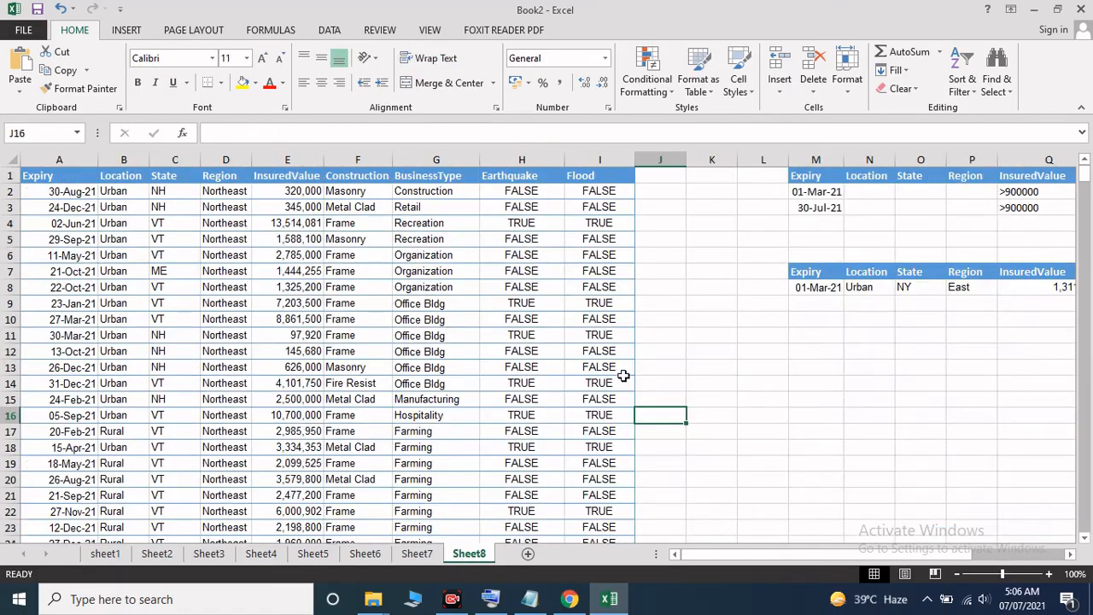
left_click(756, 337)
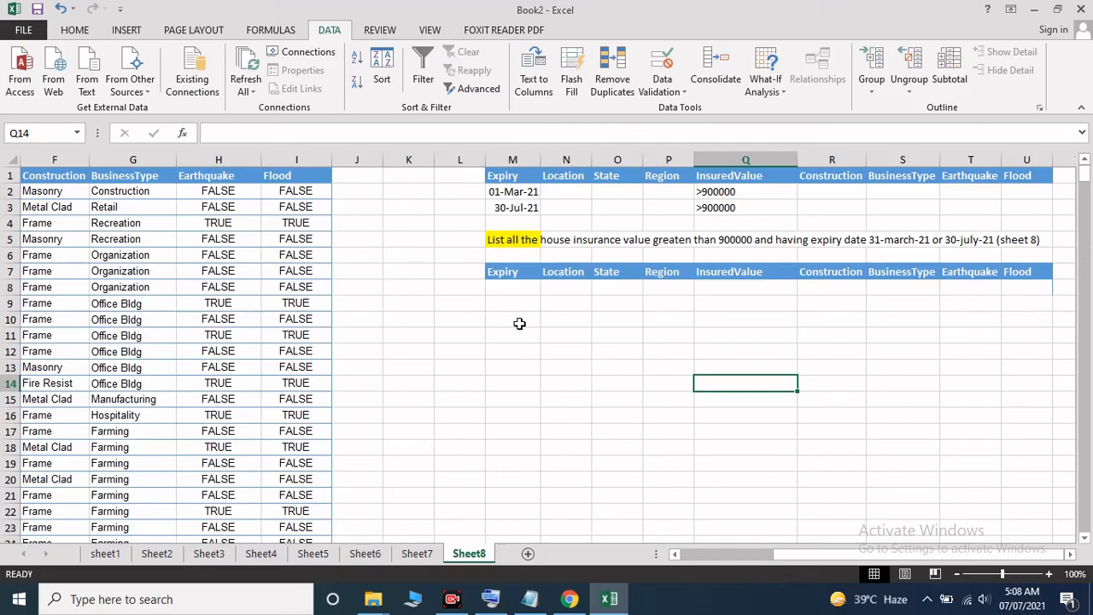
left_click(604, 240)
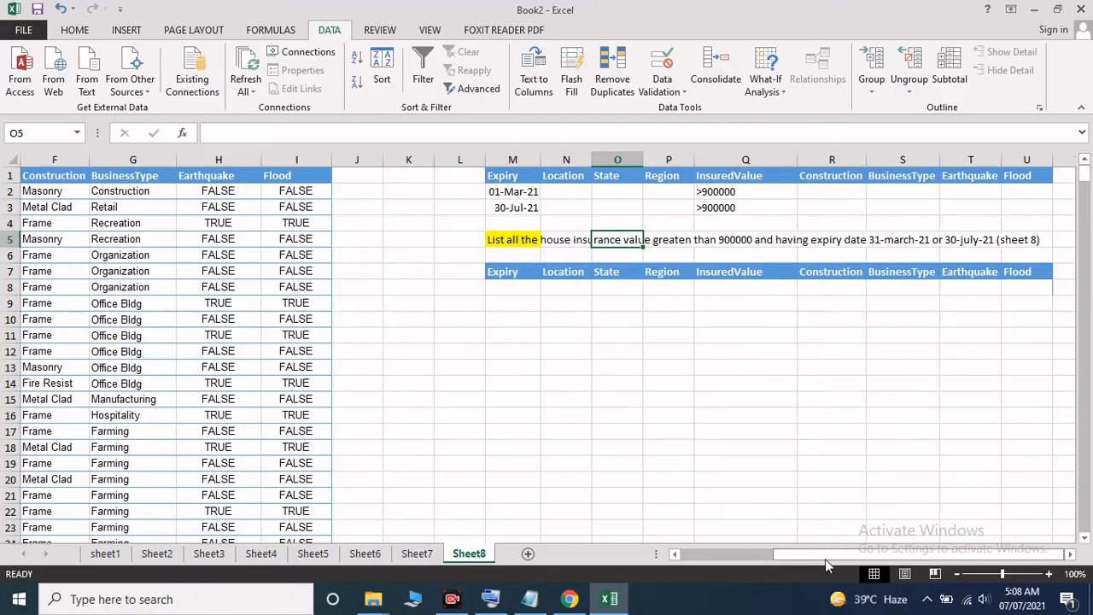
mouse_move(824, 563)
left_mouse_down()
mouse_move(711, 559)
mouse_move(832, 557)
left_mouse_up()
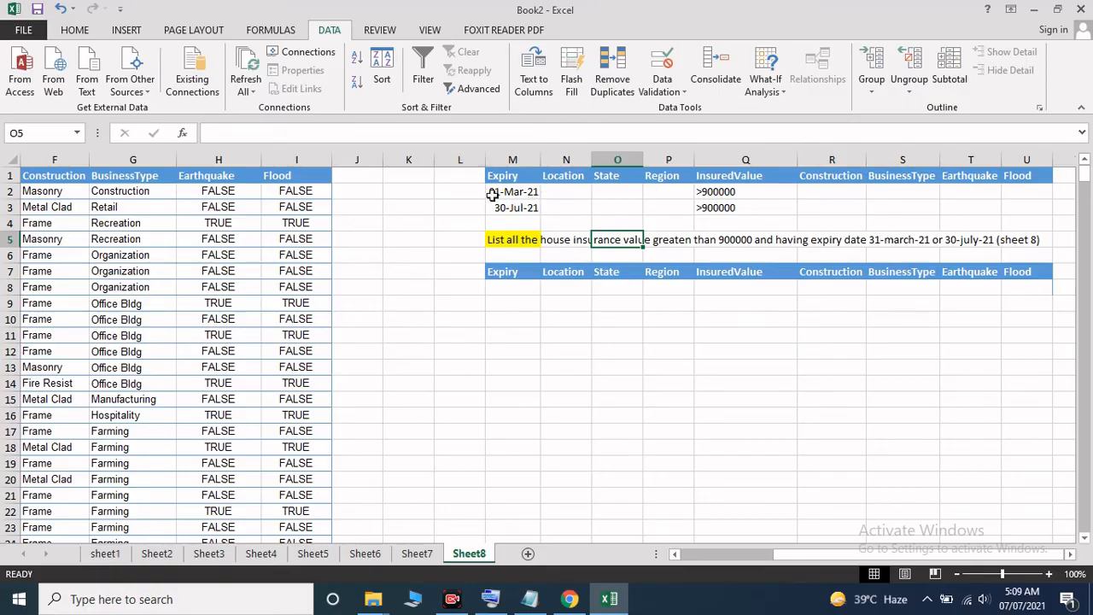
- Compare the two-row Expiry and InsuredValue criteria in M1:U3 on Sheet8 with the single-row criteria layout on Sheet7
left_click_drag(493, 193, 511, 208)
left_click(598, 208)
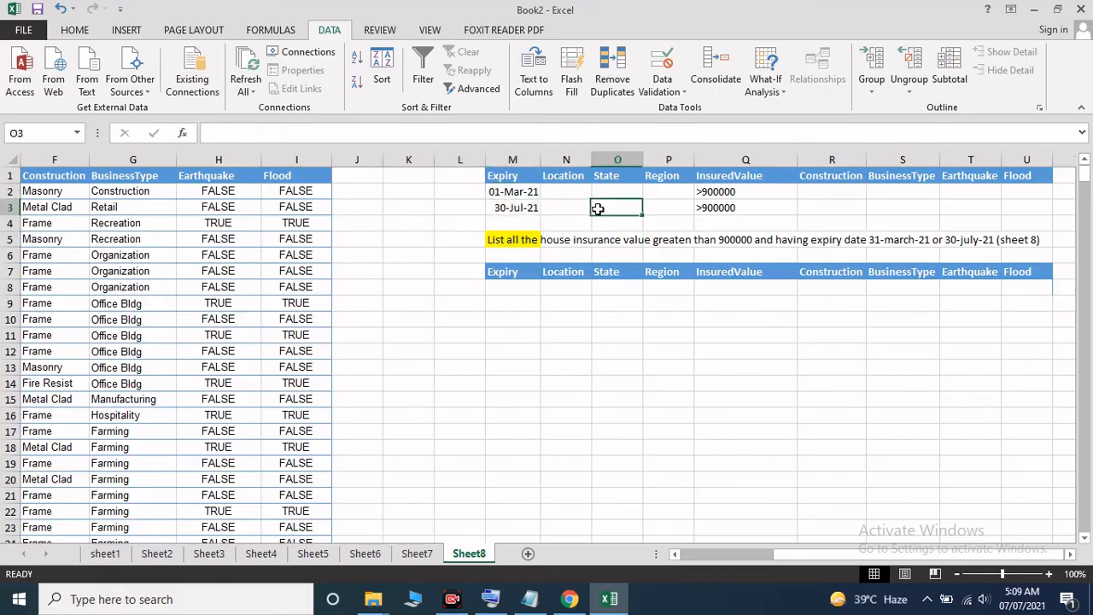
left_click(427, 553)
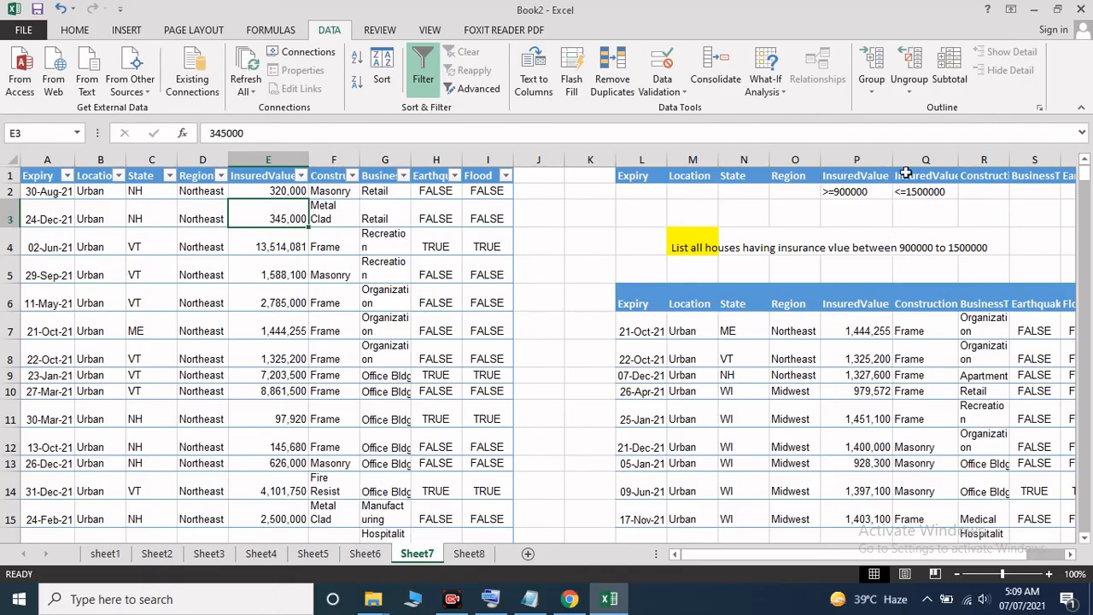
left_click(469, 554)
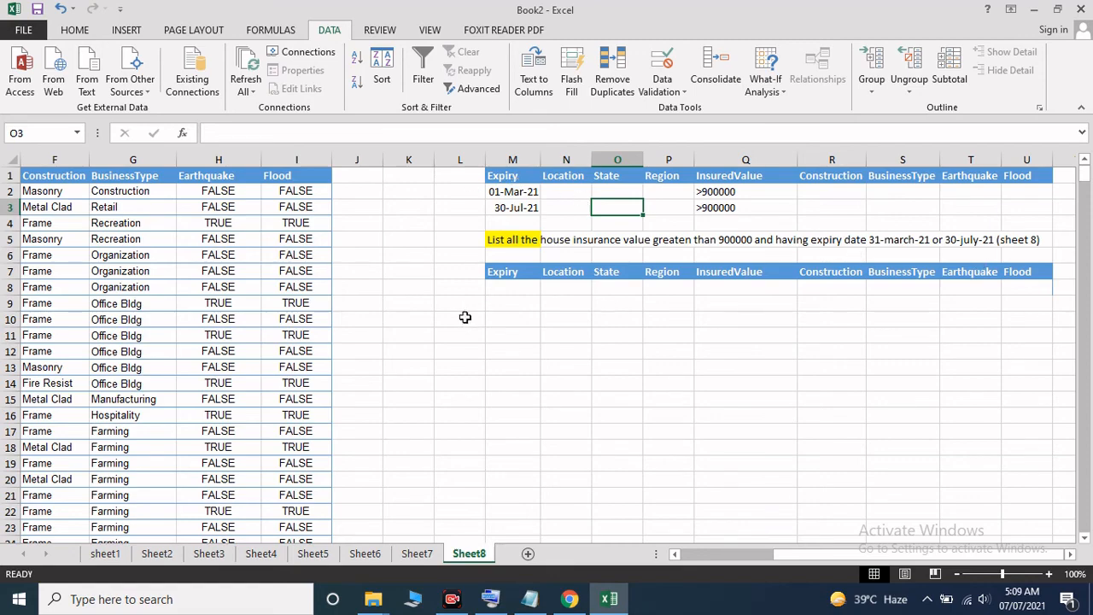
- Run an Advanced Filter on Sheet8 that copies to another location, with list range A1:I501, criteria range M1:U3 and output at M7:U7
left_click(525, 285)
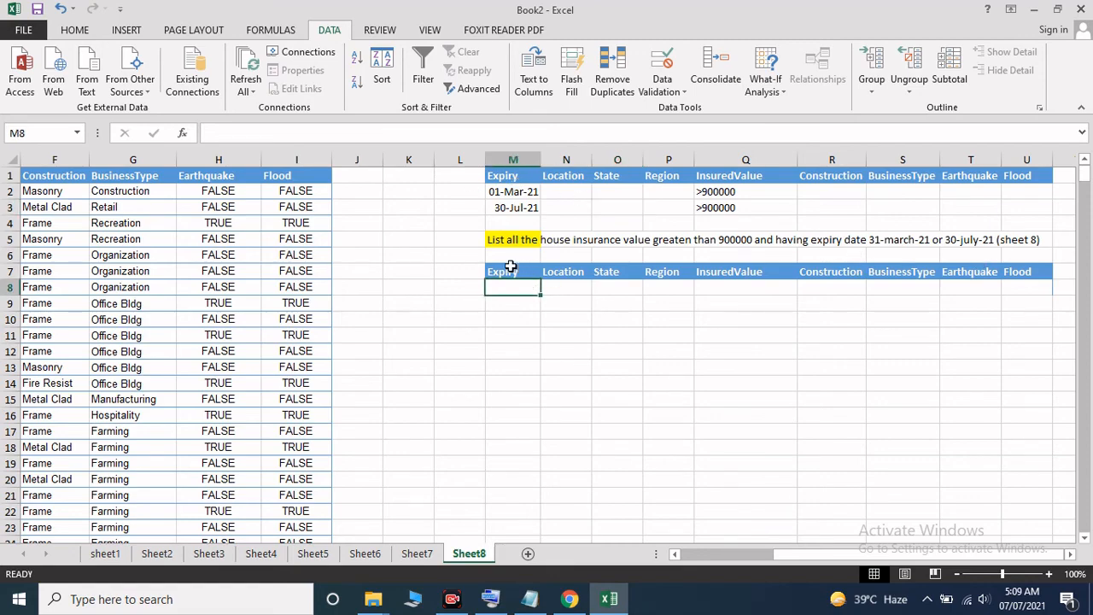
left_click(510, 266)
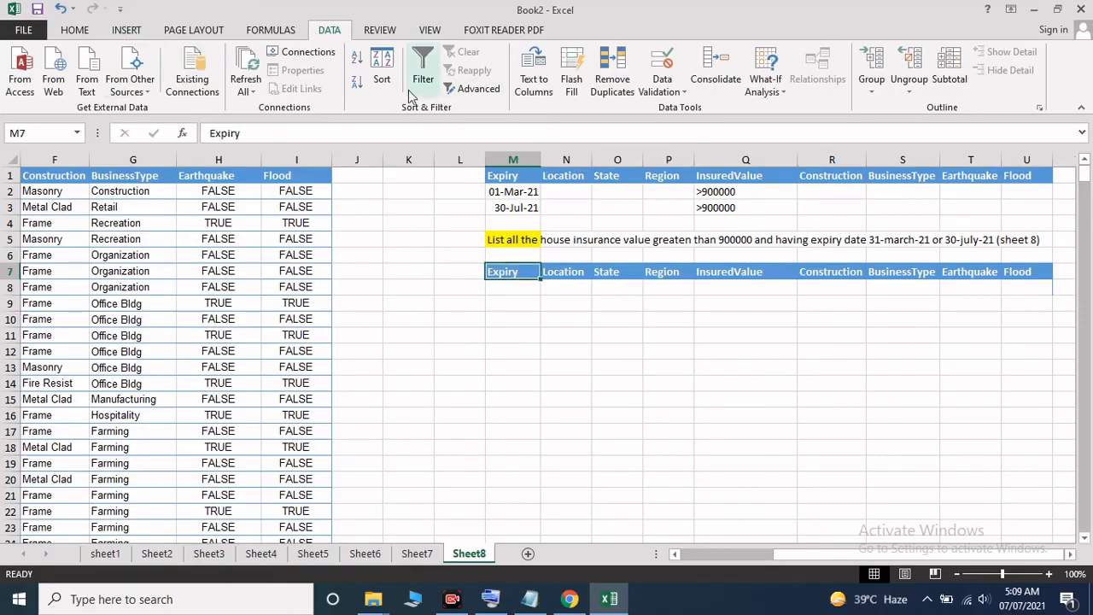
left_click(472, 89)
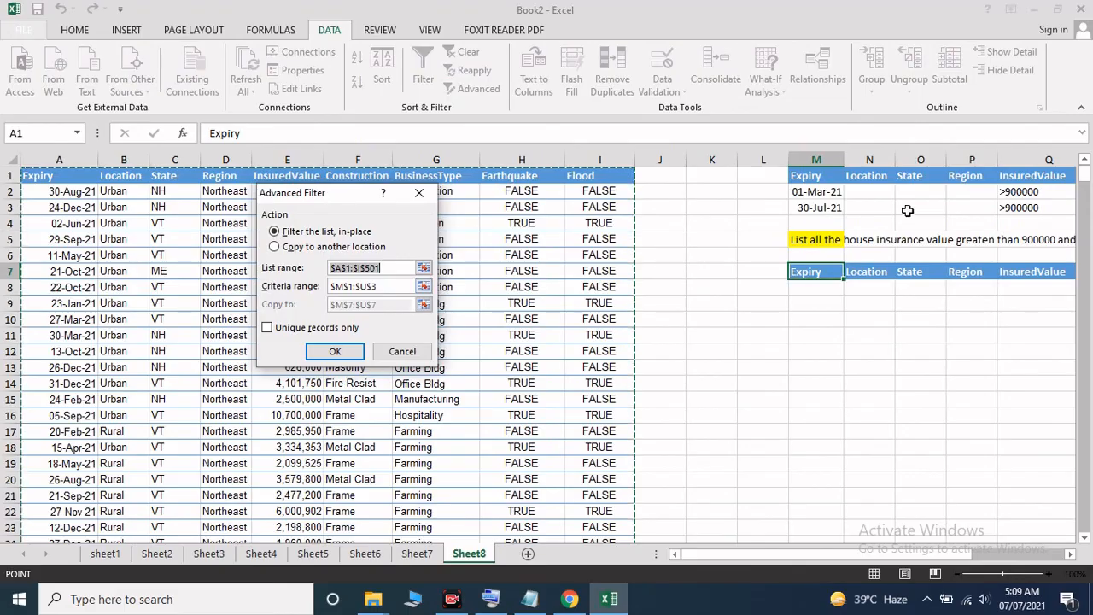
left_click(274, 247)
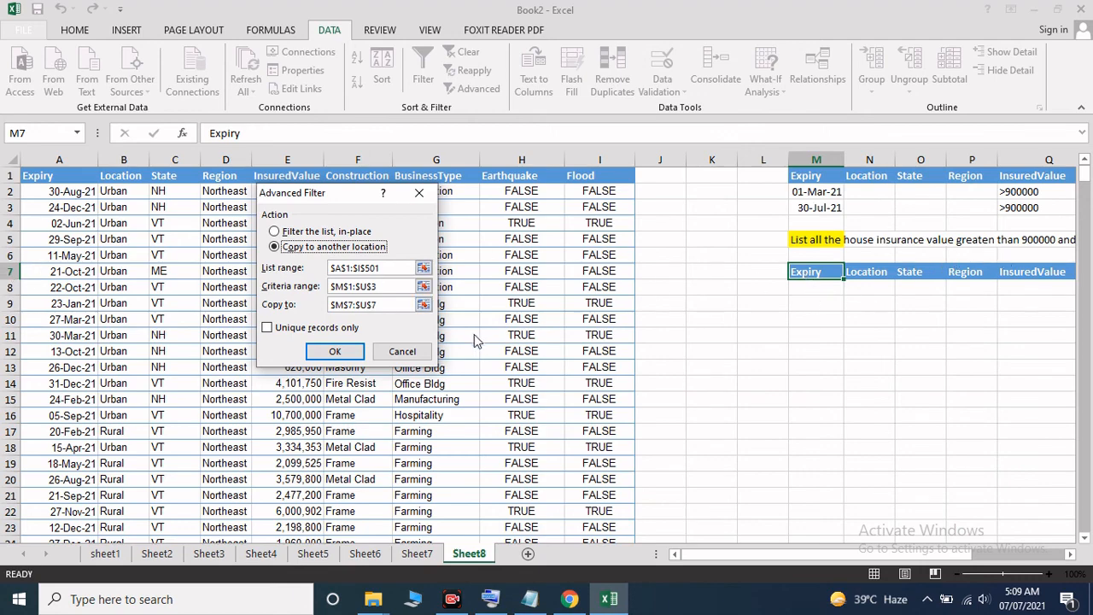
left_click(333, 350)
- Check the extracted output below the row 7 headings against the Expiry and InsuredValue criteria in rows 2 and 3
left_click(921, 349)
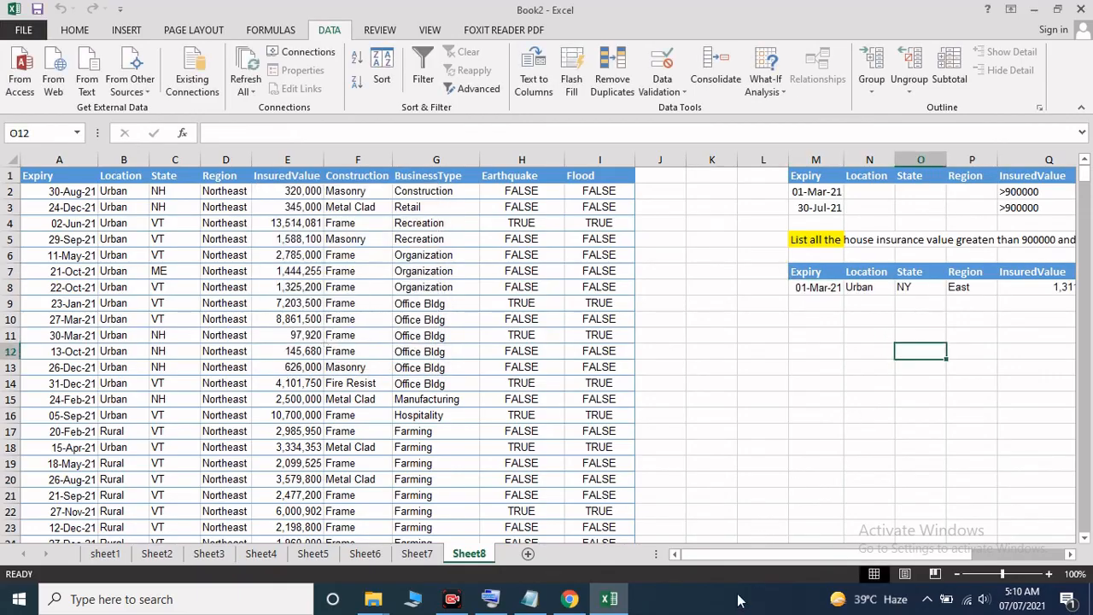
left_click_drag(736, 555, 846, 554)
left_click(765, 347)
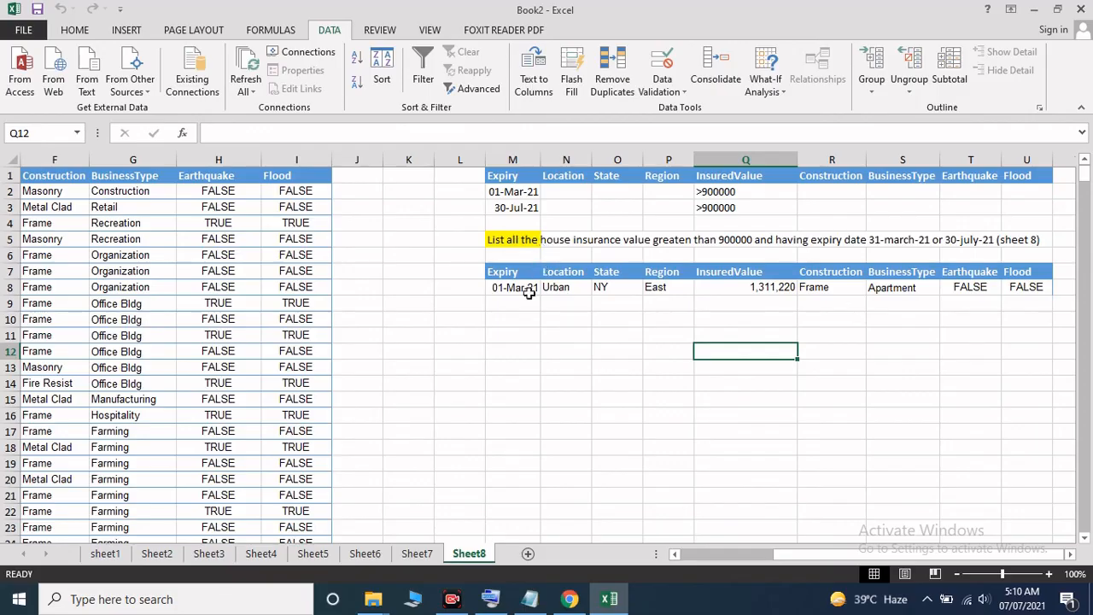
left_click(604, 283)
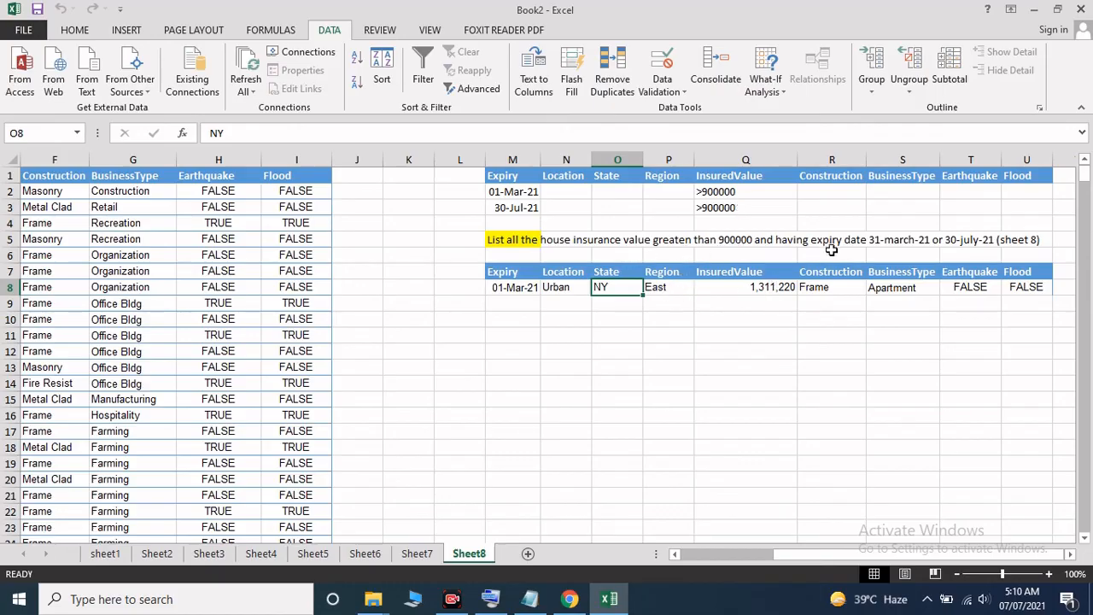
left_click(837, 291)
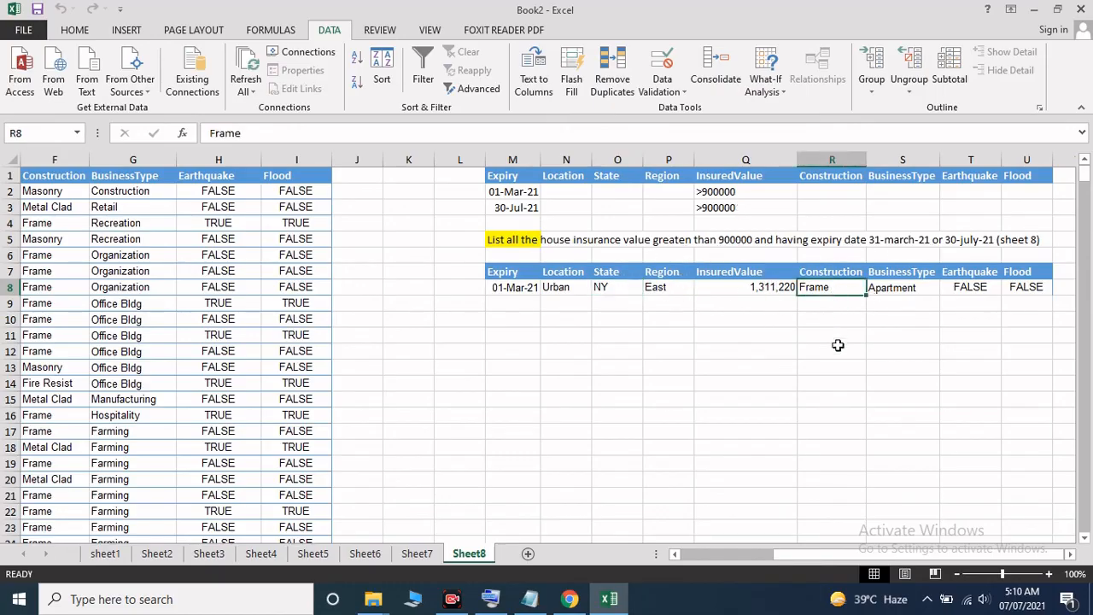
left_click(630, 333)
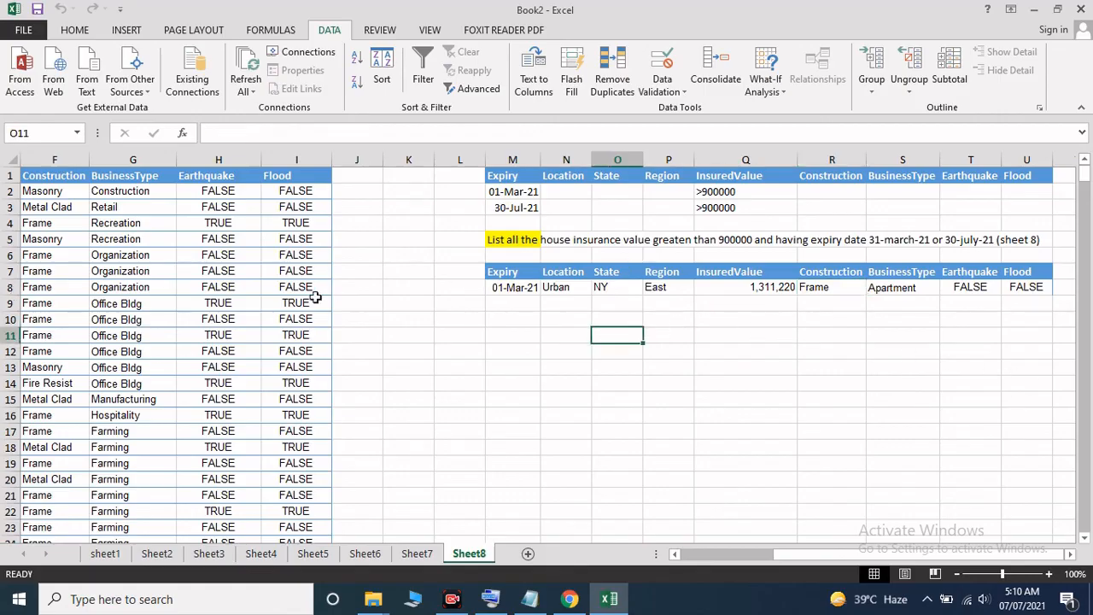
left_click_drag(743, 557, 720, 527)
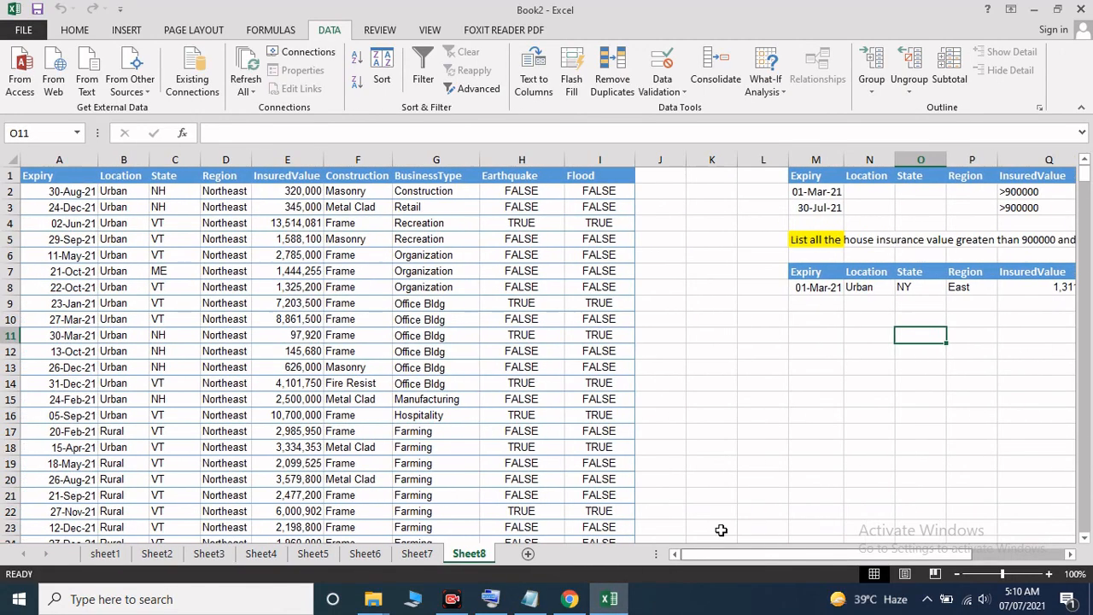